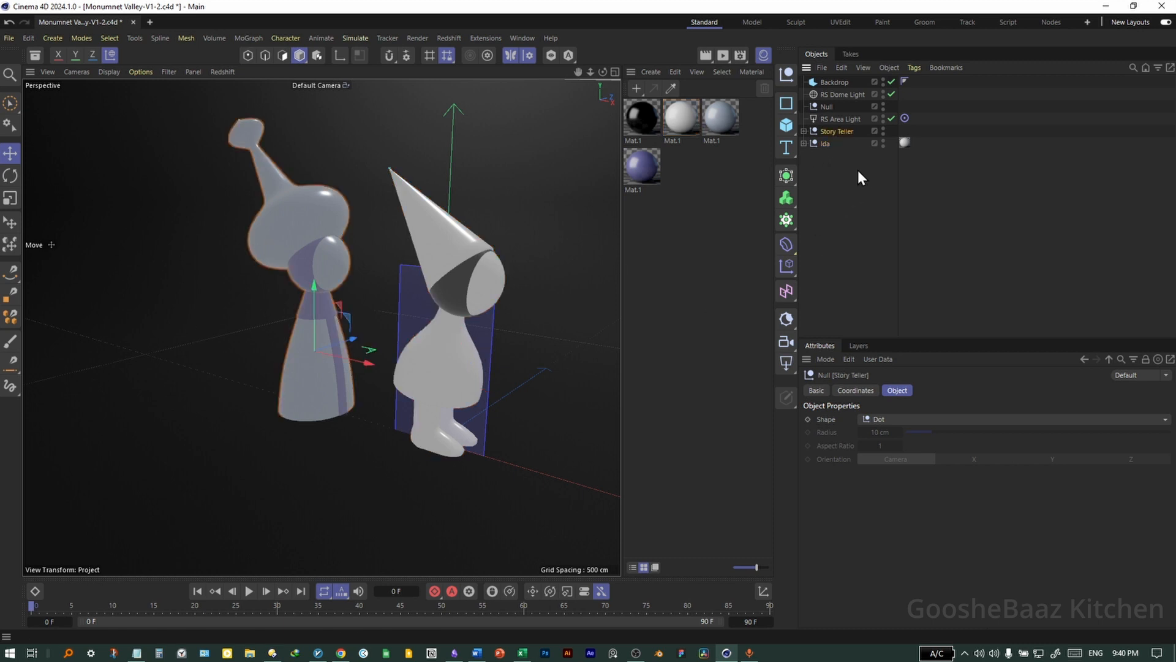
Orbit around the two finished characters and display them in Gouraud Shading (Lines) to examine their topology.
left_click(827, 145)
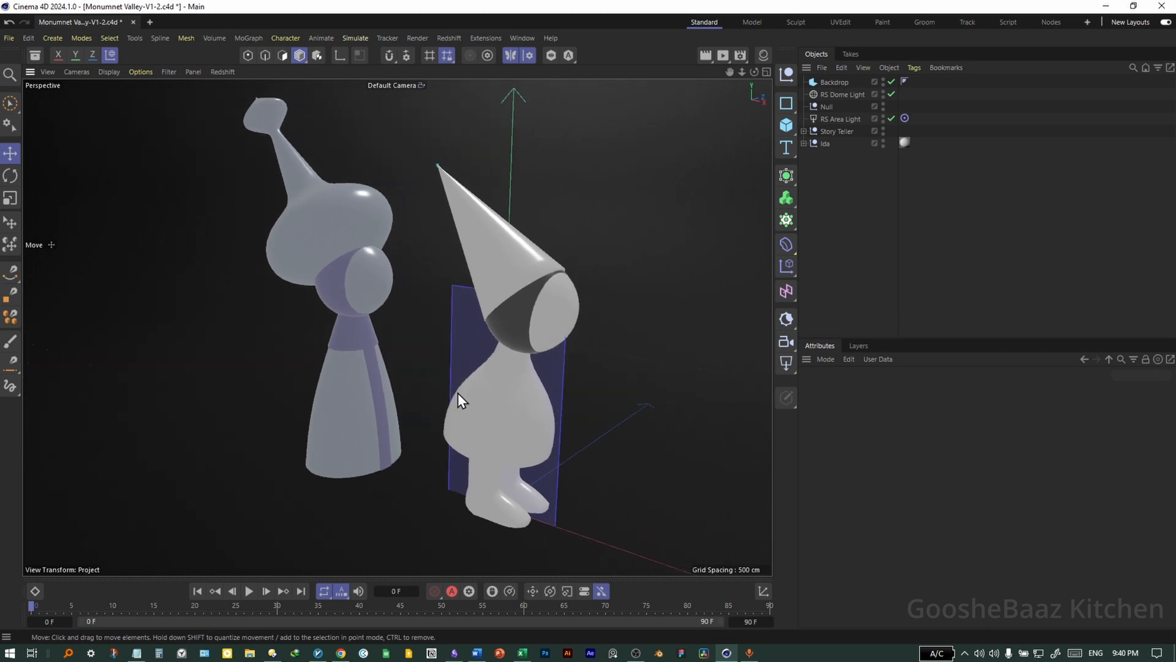
mouse_move(457, 392)
left_mouse_down("alt")
mouse_move(279, 409)
mouse_move(475, 401)
left_mouse_up("alt")
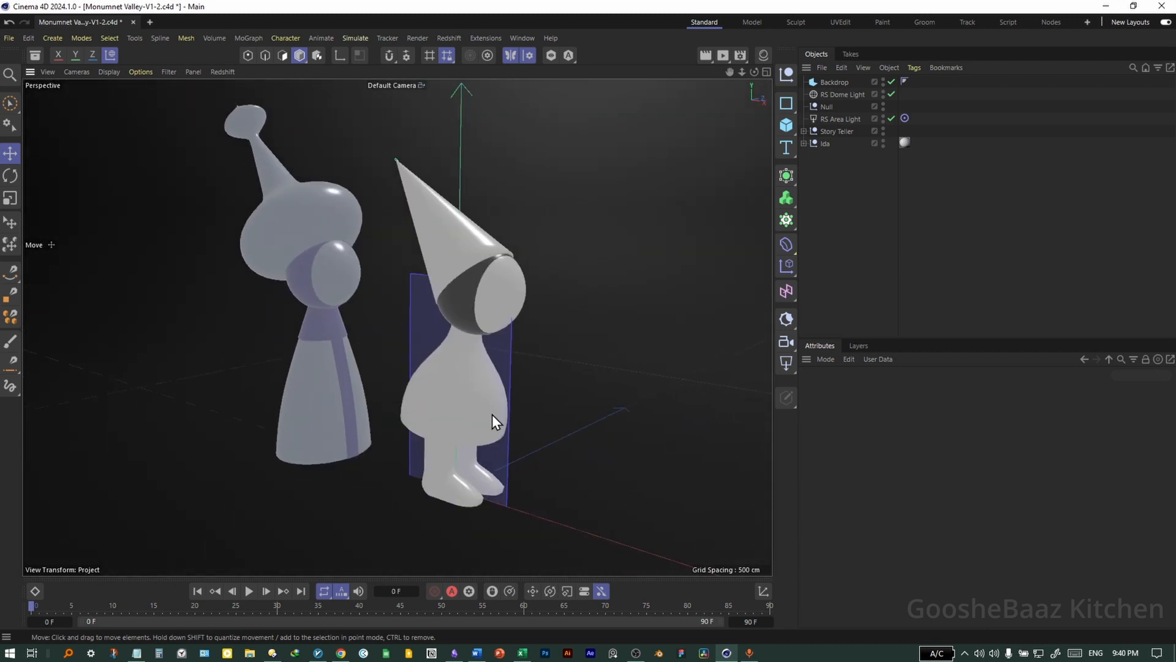
key("ctrl+r")
key("n")
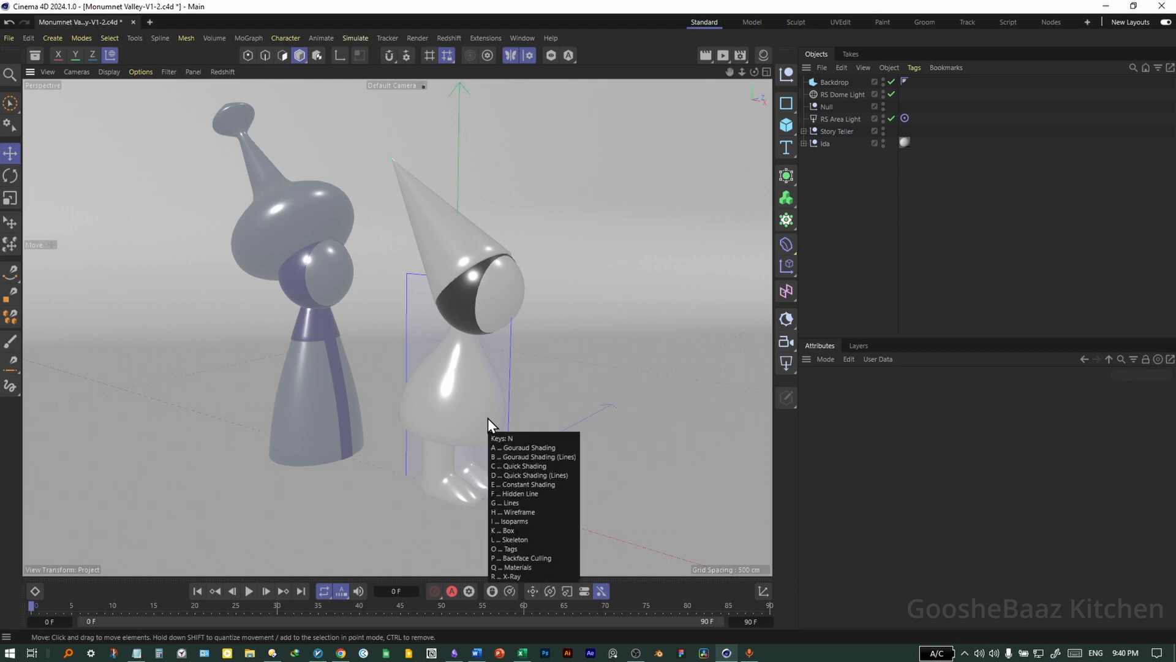
key("b")
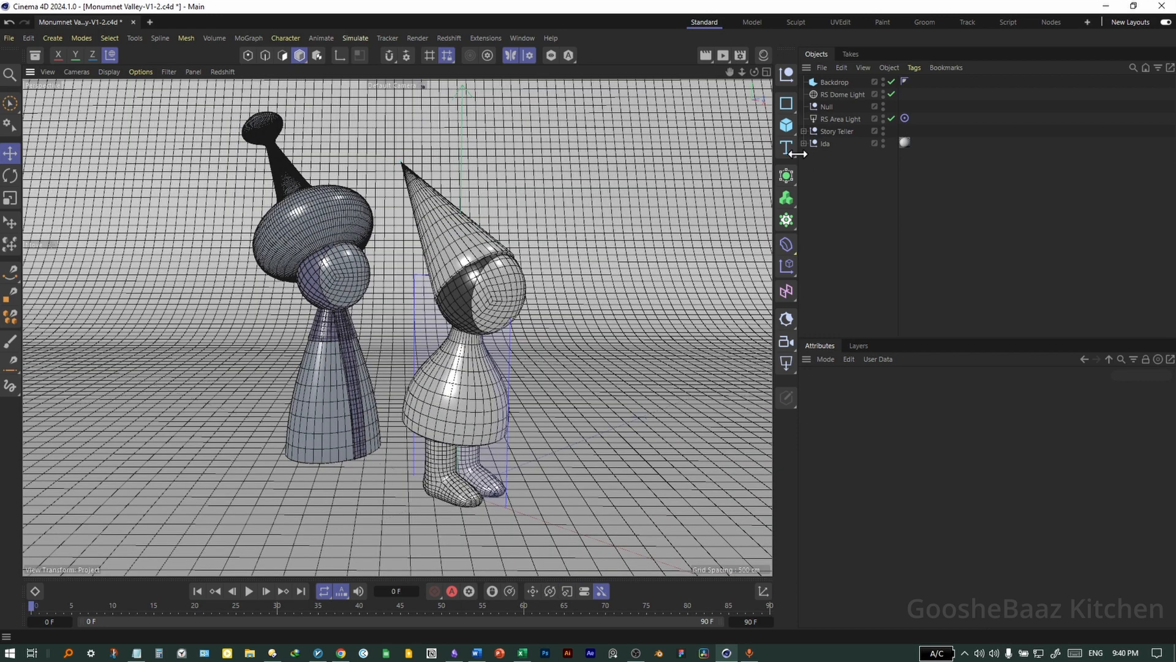
Expand the Ida and Story Teller hierarchies and inspect the Bevel and Remesh.1 objects under On Body.
left_click(804, 143)
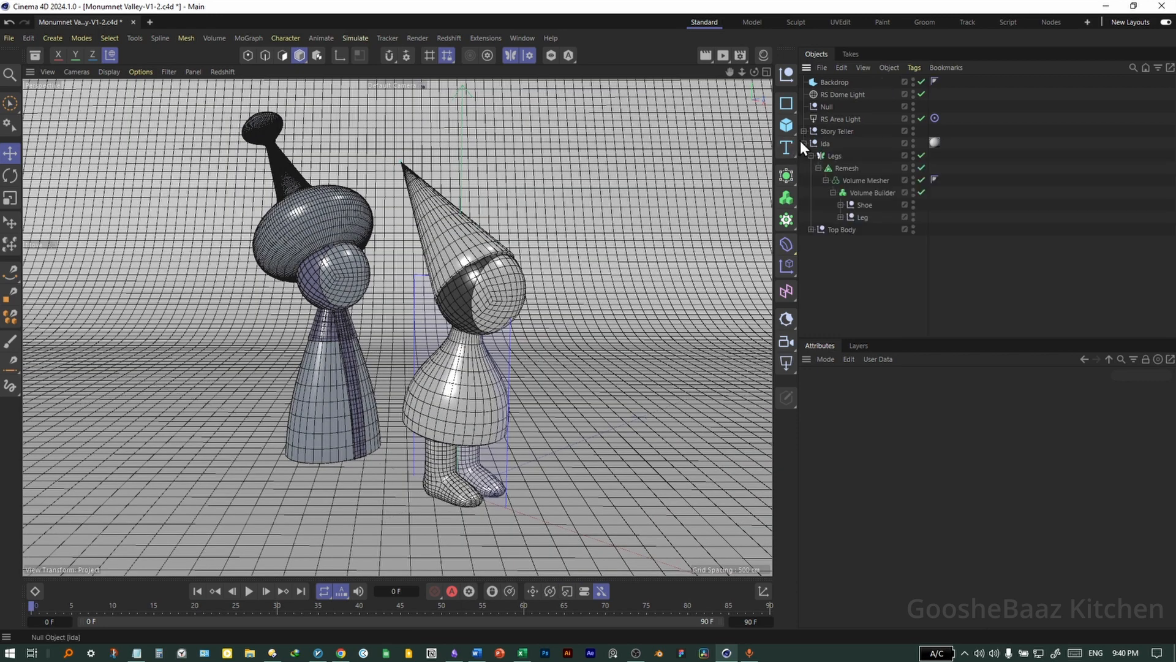
left_click(810, 130)
left_click(803, 130)
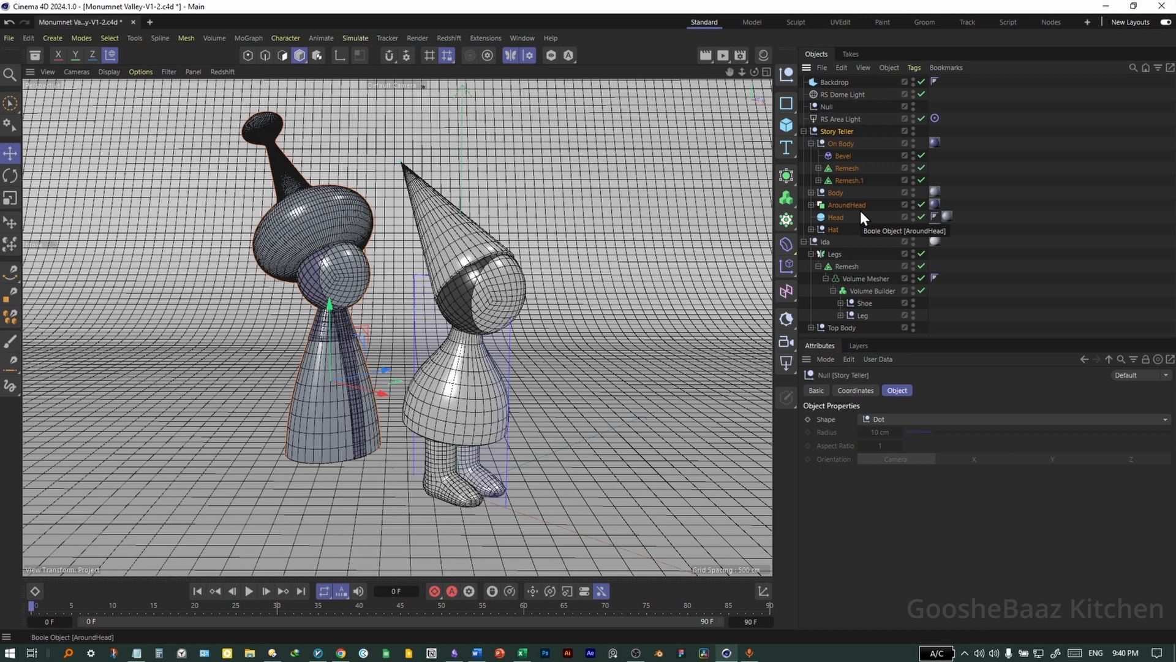
left_click(847, 158)
left_click(847, 179)
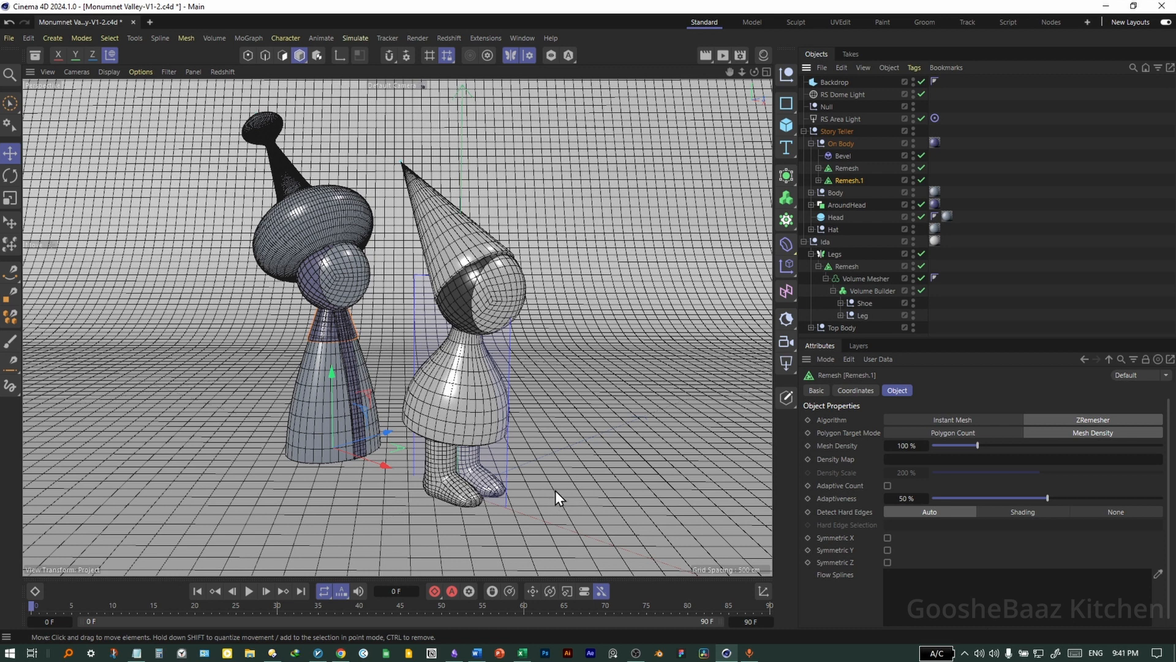
Create a new project and add a sphere primitive with its type set to Hexahedron.
key("ctrl+n")
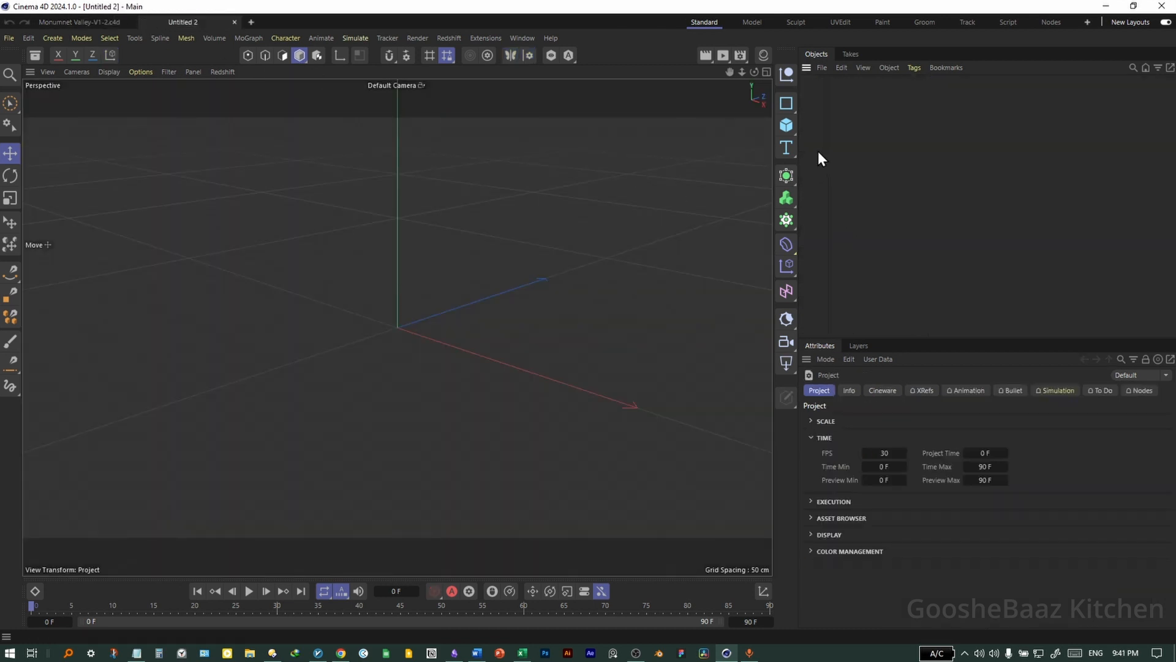
left_click(786, 125)
left_click(832, 210)
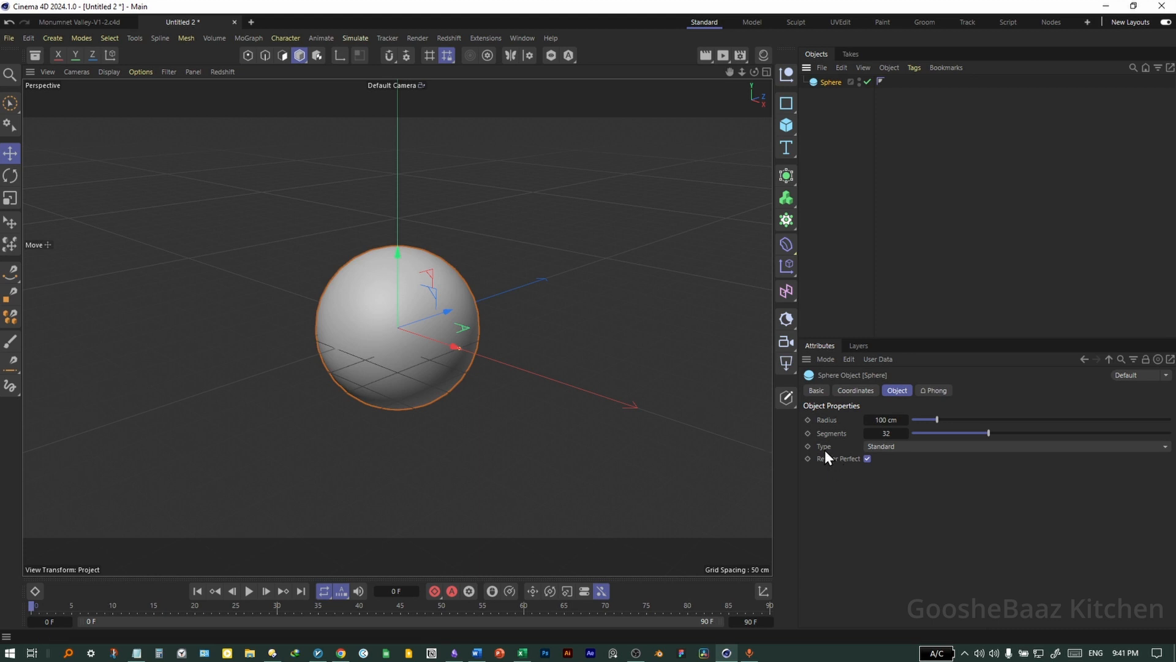
left_click(870, 446)
left_click(914, 506)
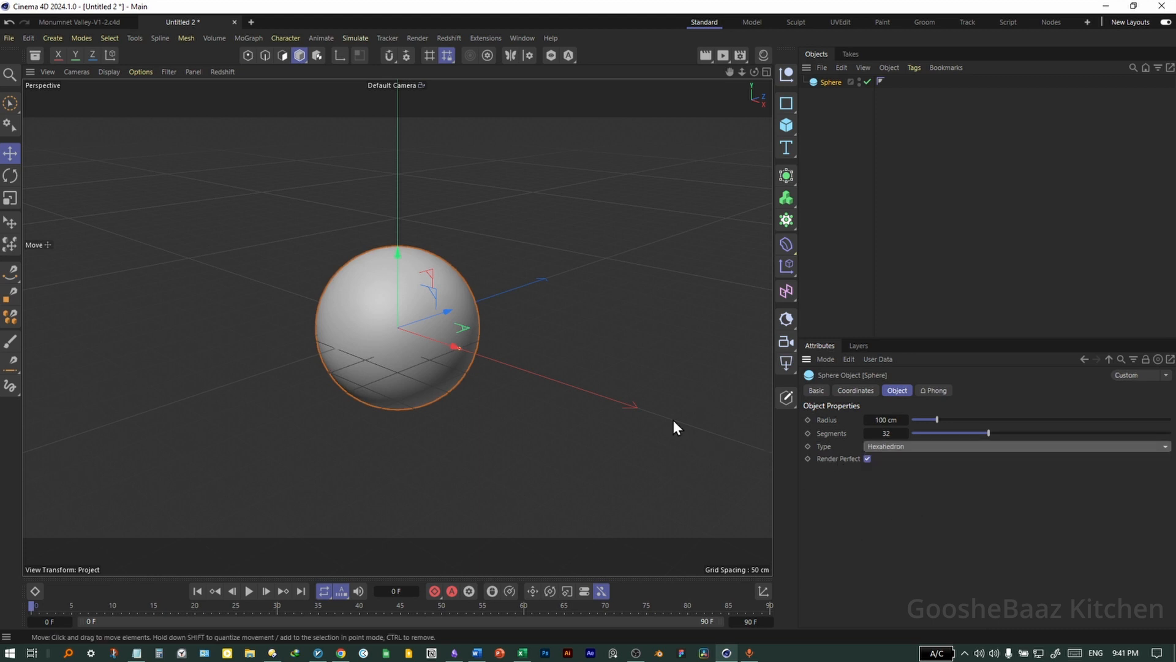
Switch the perspective view to Quick Shading (Lines) to show the sphere's wireframe.
left_click(108, 72)
left_click(116, 89)
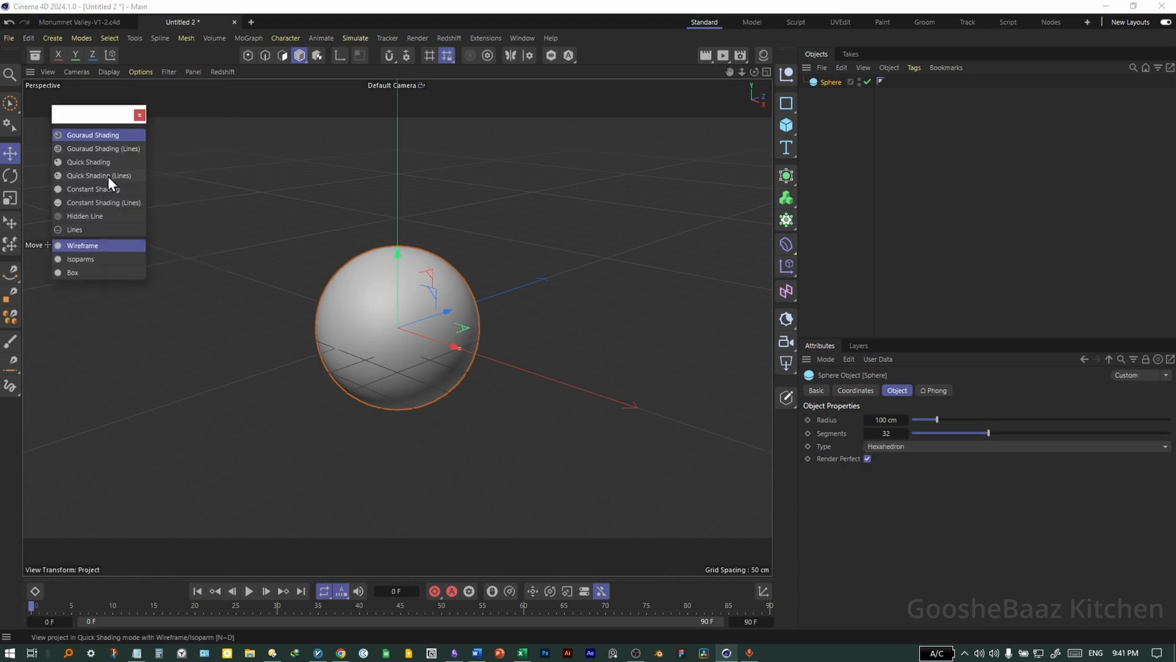
left_click(114, 177)
scroll(386, 330, "up", 4)
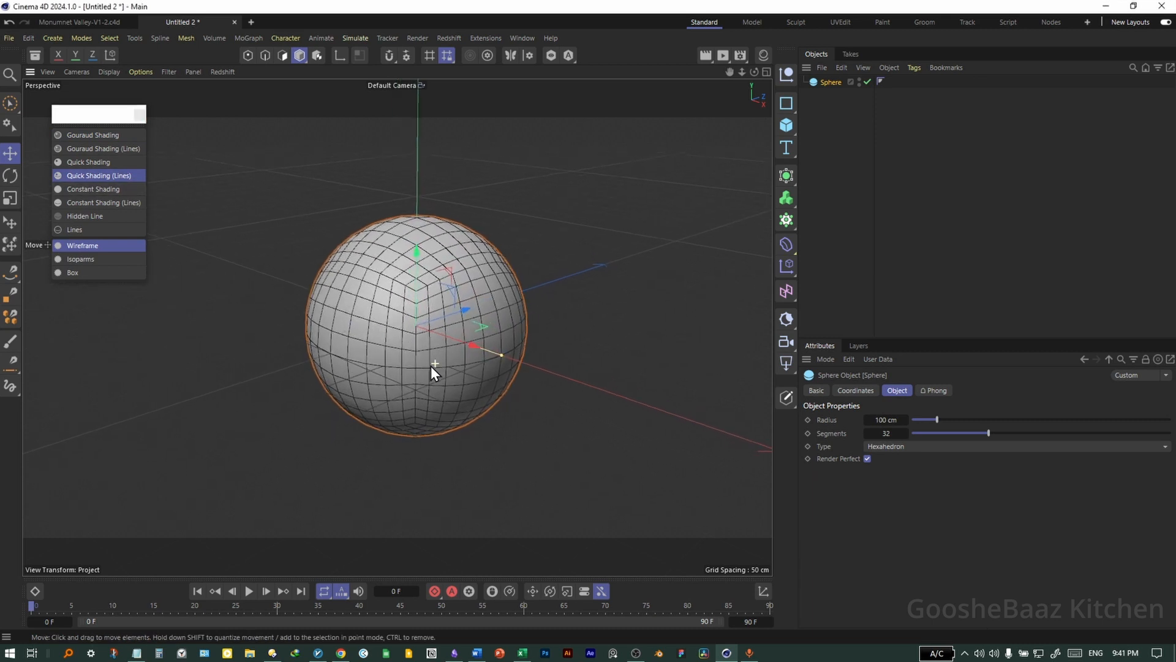
scroll(426, 364, "up", 1)
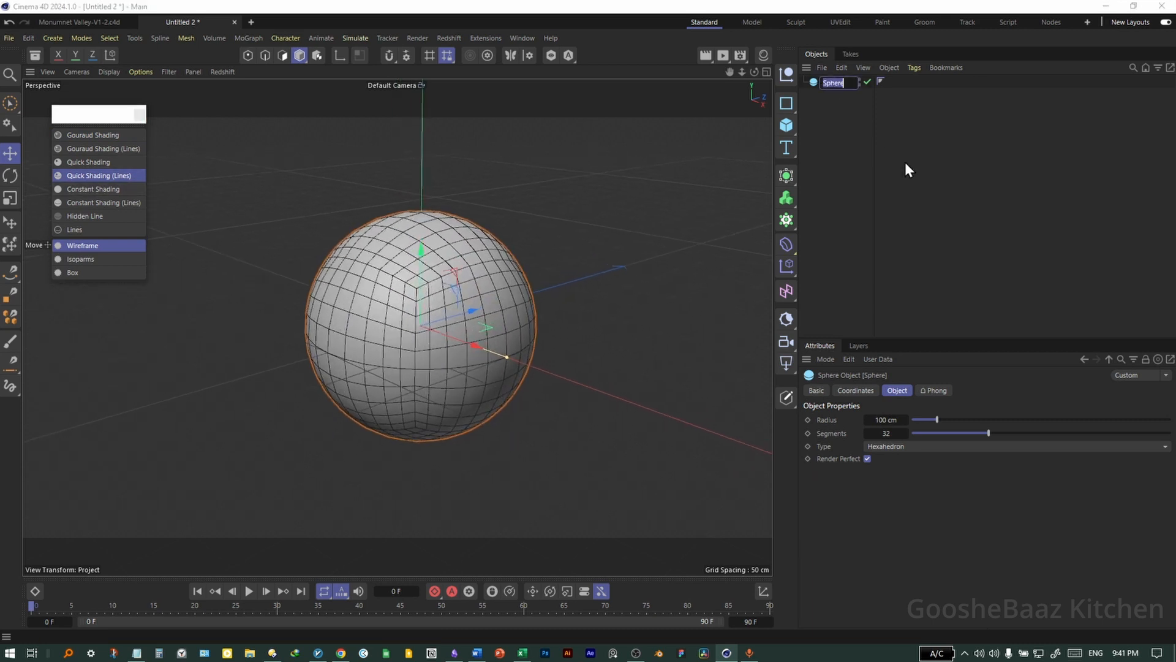
Rename the sphere as Head and make a copy of it in place.
left_click(906, 162)
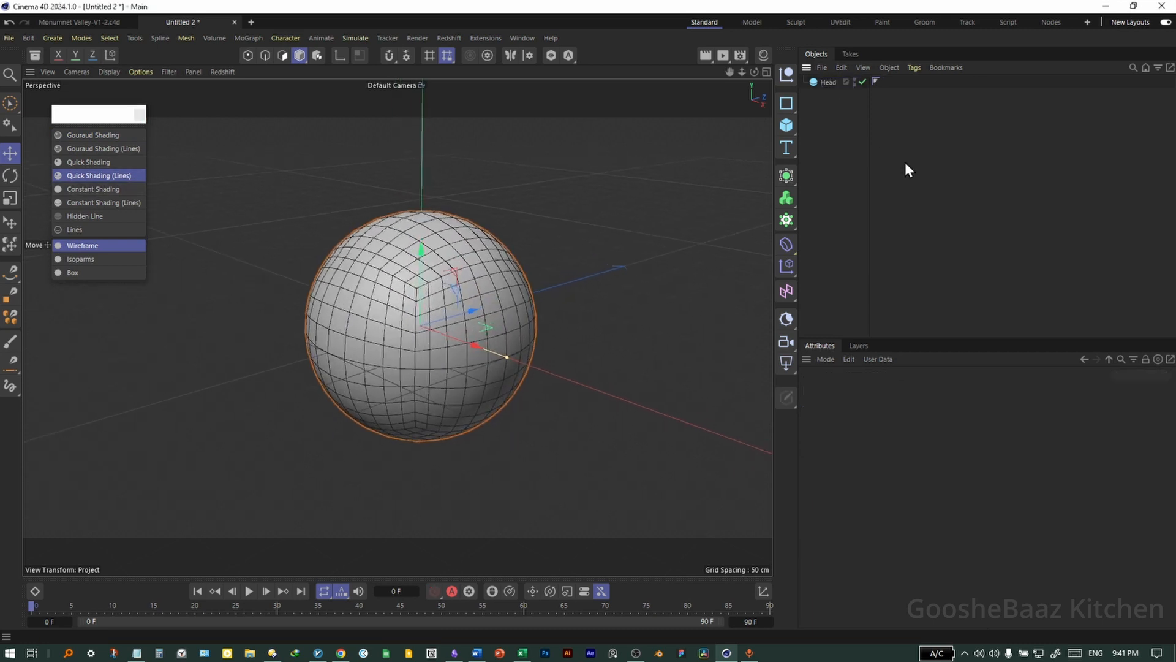
left_click(833, 86)
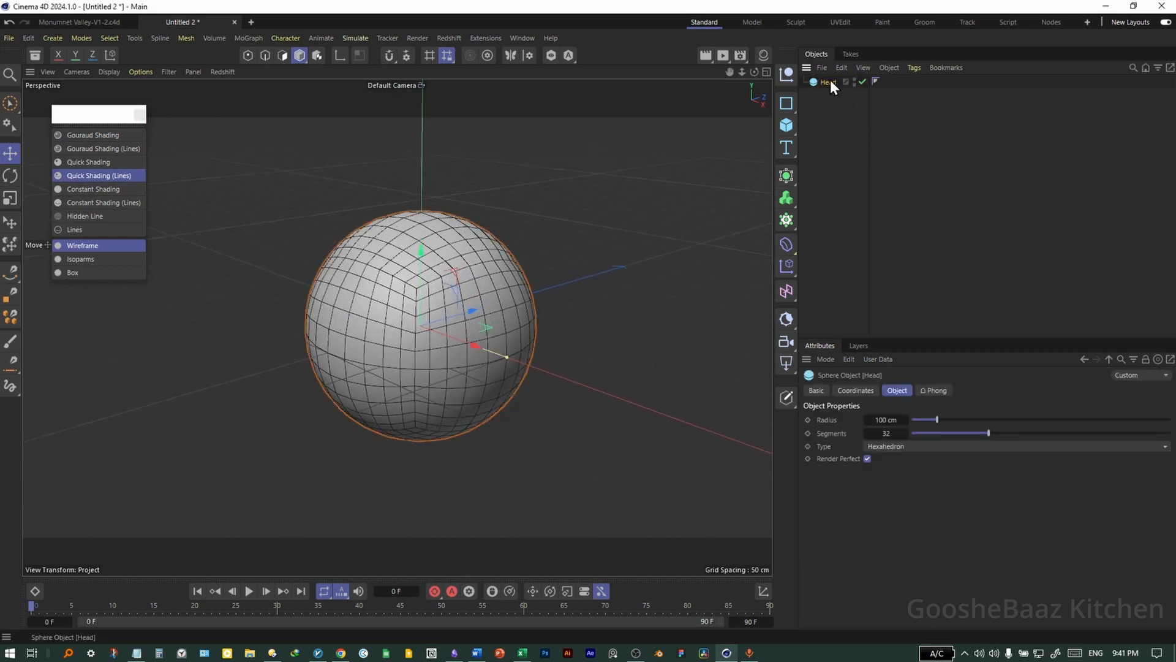
key("ctrl+c")
key("ctrl+v")
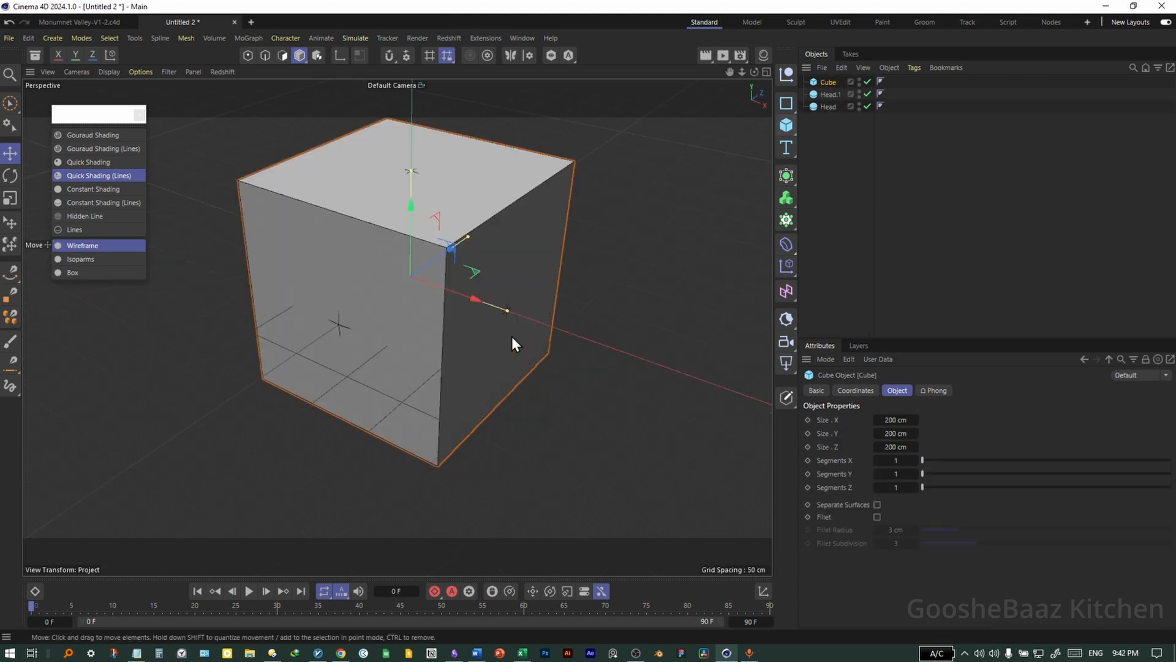
Add a 200 cm cube and move it along Z in the Right view until it covers just under half of the sphere.
middle_click(512, 337)
middle_click(271, 424)
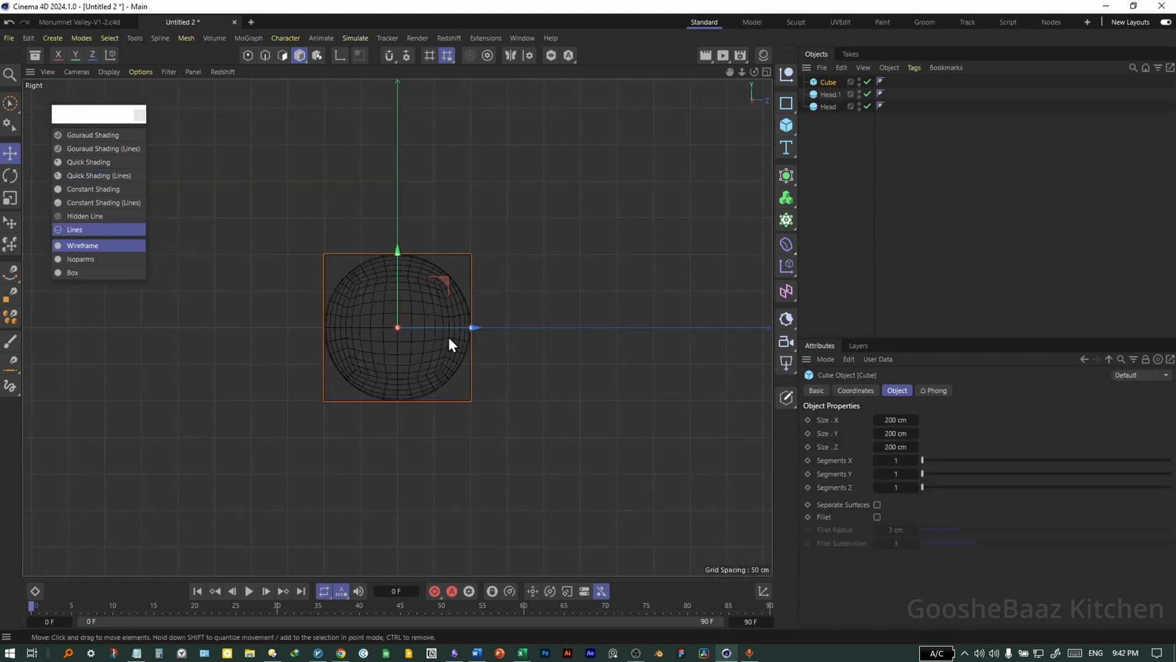
left_click_drag(448, 327, 510, 323)
middle_click(506, 322)
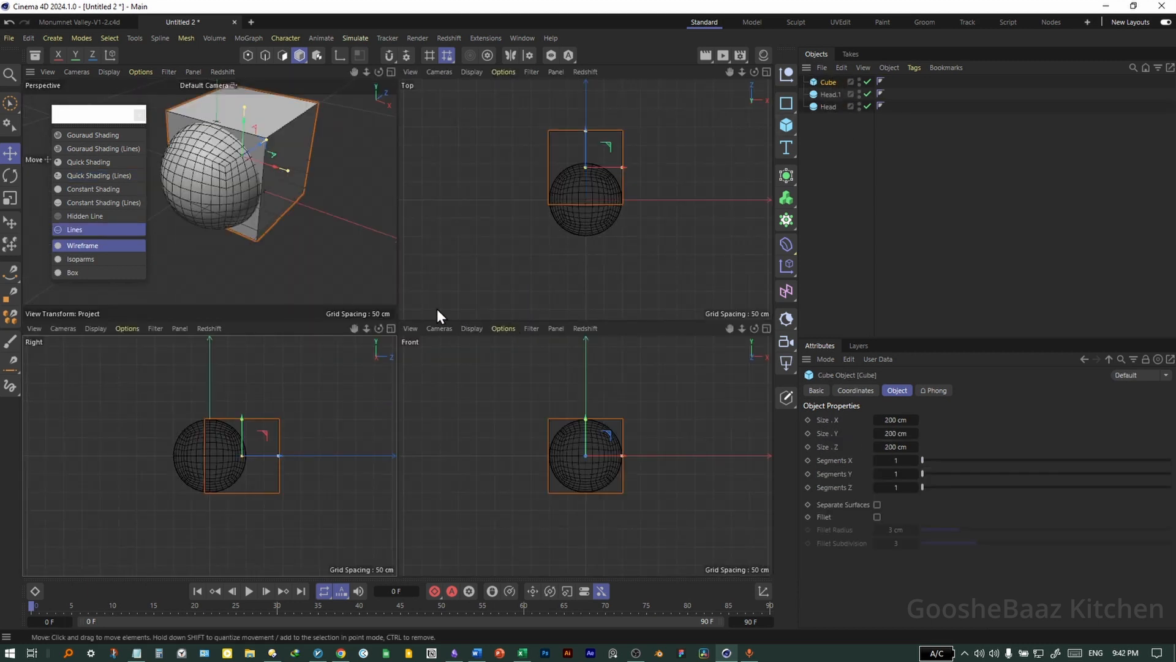
middle_click(380, 288)
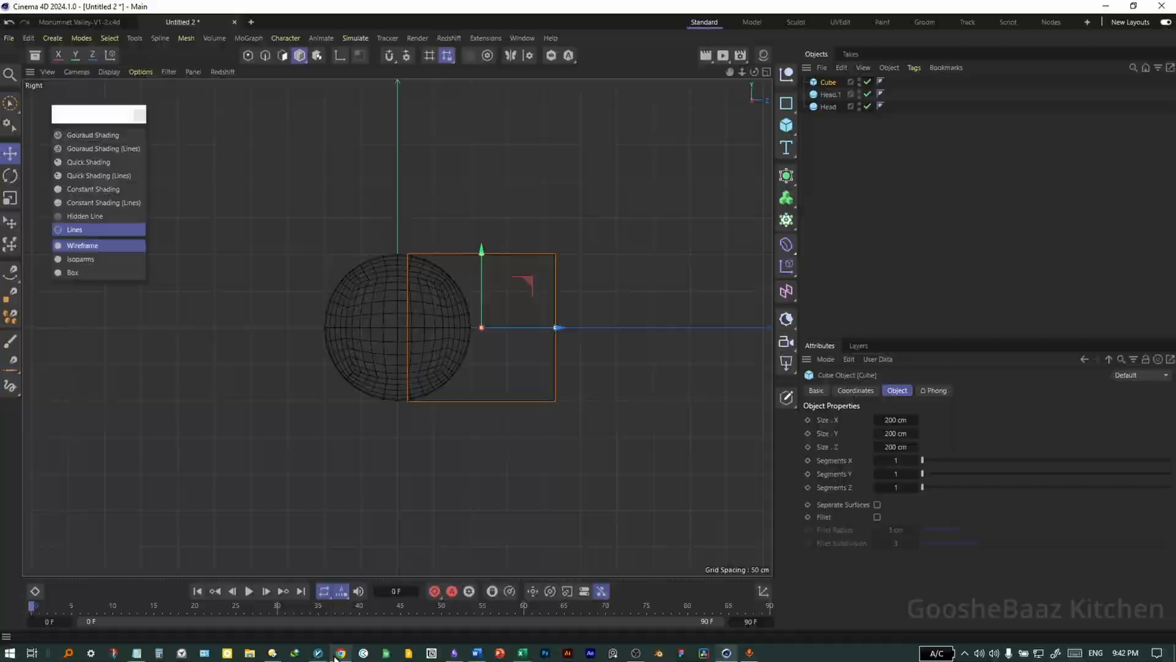
Switch to Chrome's Pinterest tab to get the figurine reference picture and keep it over the Cinema 4D viewport.
left_click(340, 653)
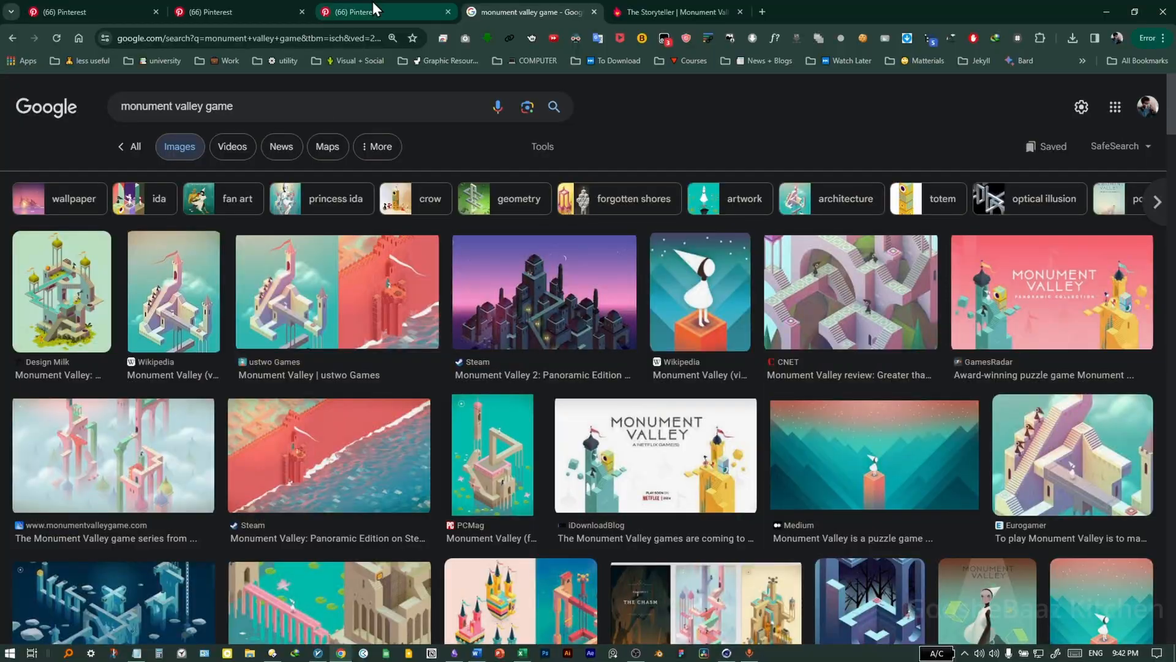
left_click(372, 6)
left_click(1106, 12)
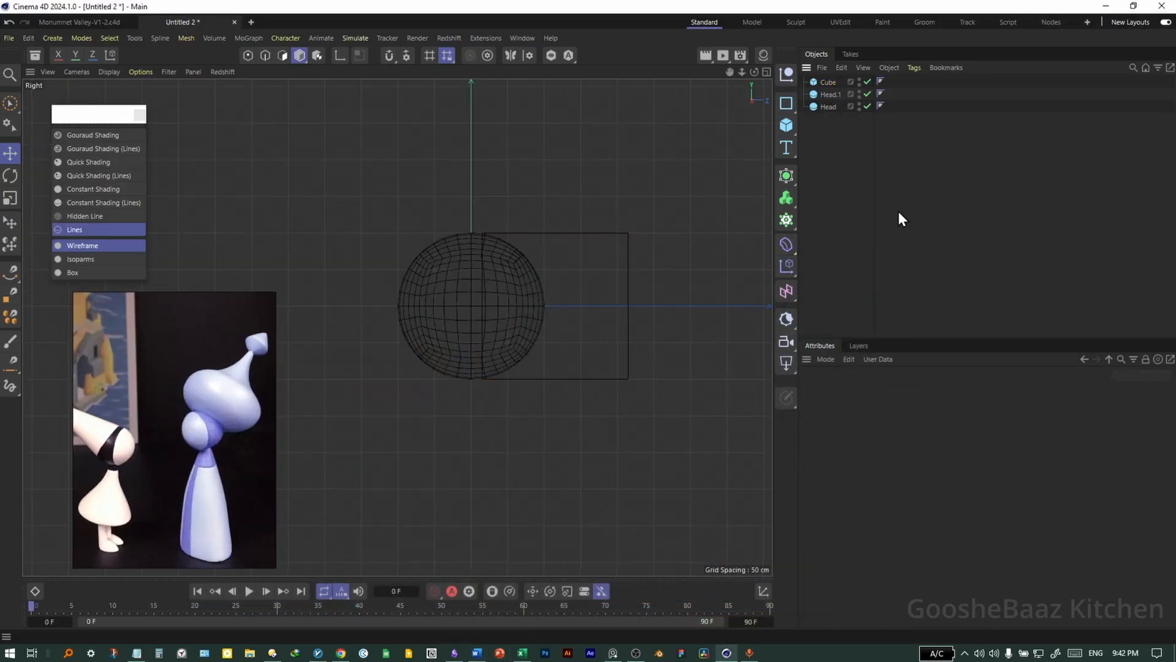
Add a Boole object and make Cube and Head.1 its children.
left_click_drag(789, 186, 896, 183)
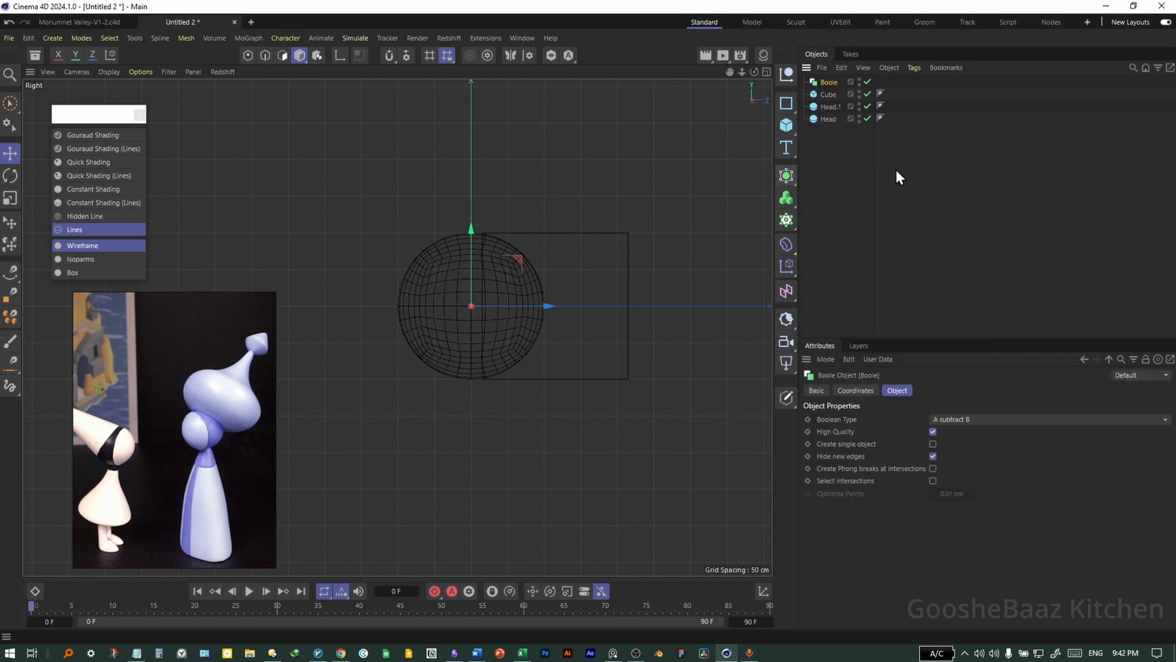
left_click(826, 93)
left_click(835, 102, "ctrl")
left_click_drag(834, 101, 830, 82)
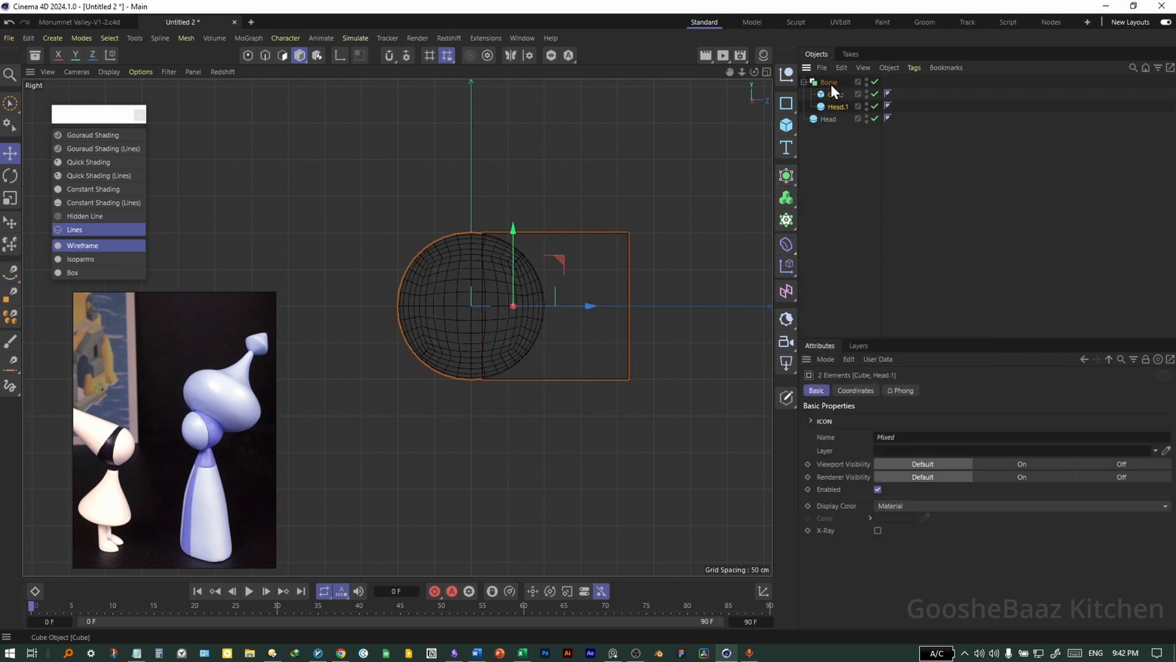
left_click(848, 131)
Place Head.1 above Cube inside the Boole, keeping the Boolean type A subtract B, so the cube cuts the sphere.
middle_click(572, 216)
middle_click(370, 223)
mouse_move(430, 283)
left_mouse_down("alt")
mouse_move(464, 281)
mouse_move(453, 288)
left_mouse_up("alt")
middle_click(560, 281)
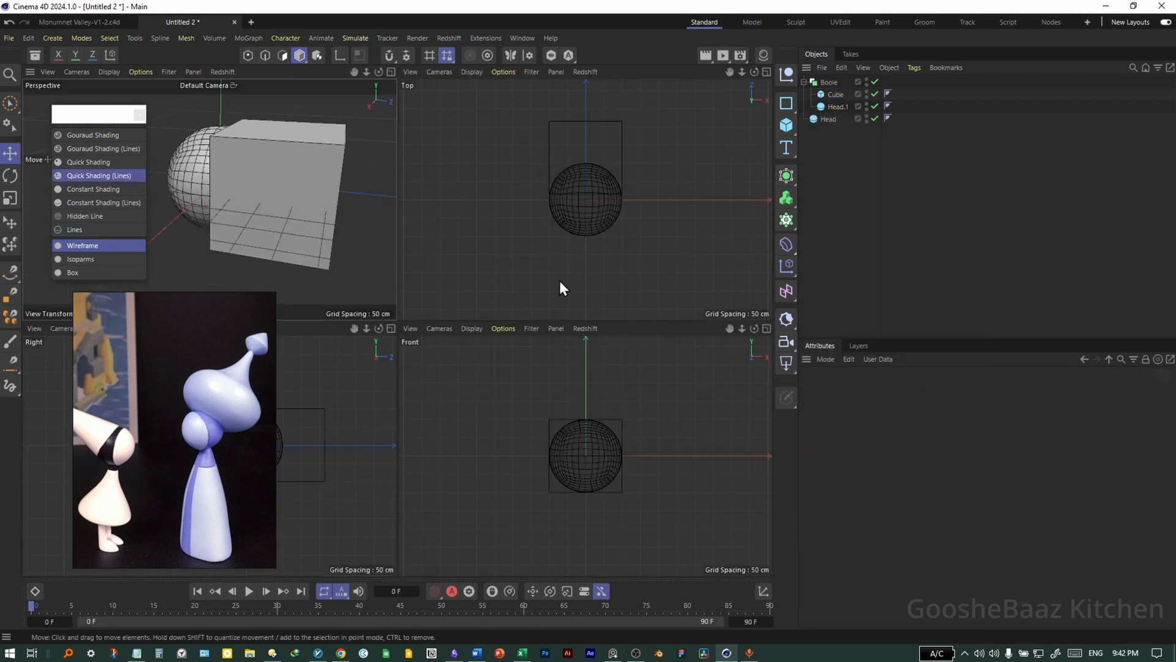
middle_click(222, 197)
left_click(829, 82)
left_click(970, 419)
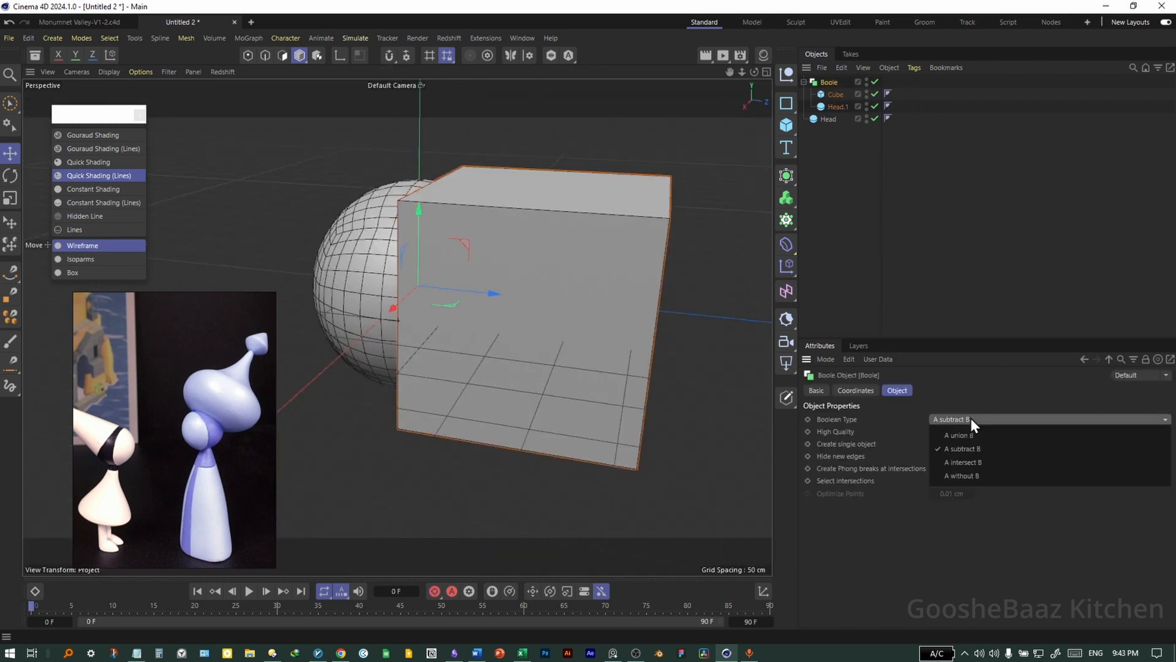
left_click(970, 419)
left_click(834, 106)
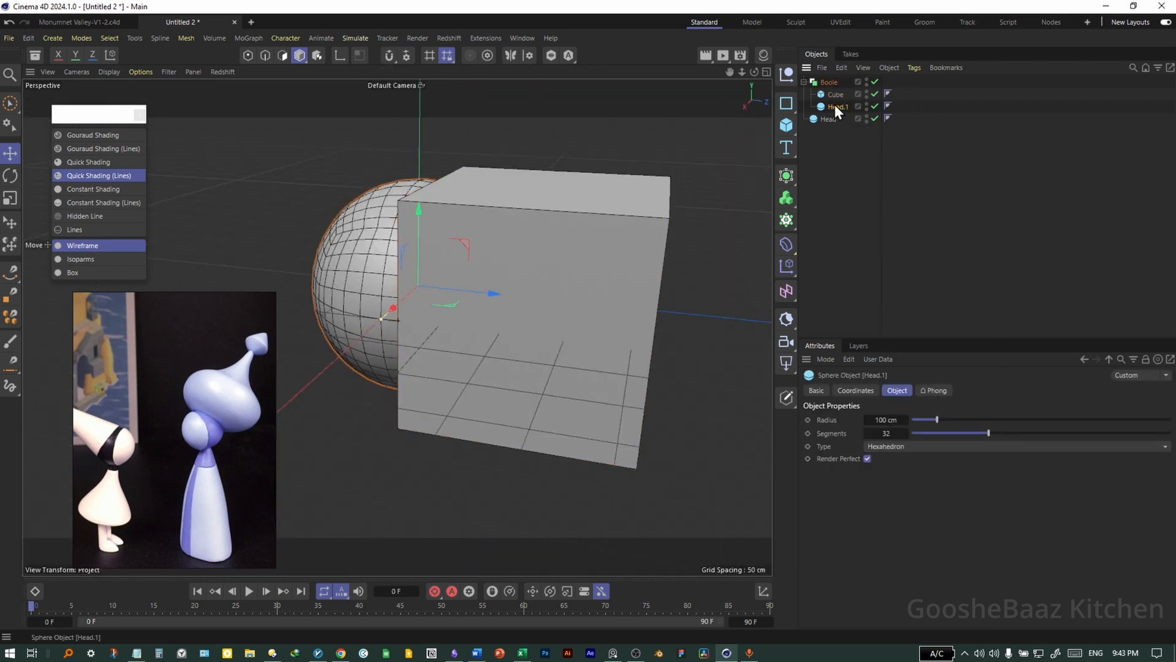
left_click_drag(833, 93, 837, 87)
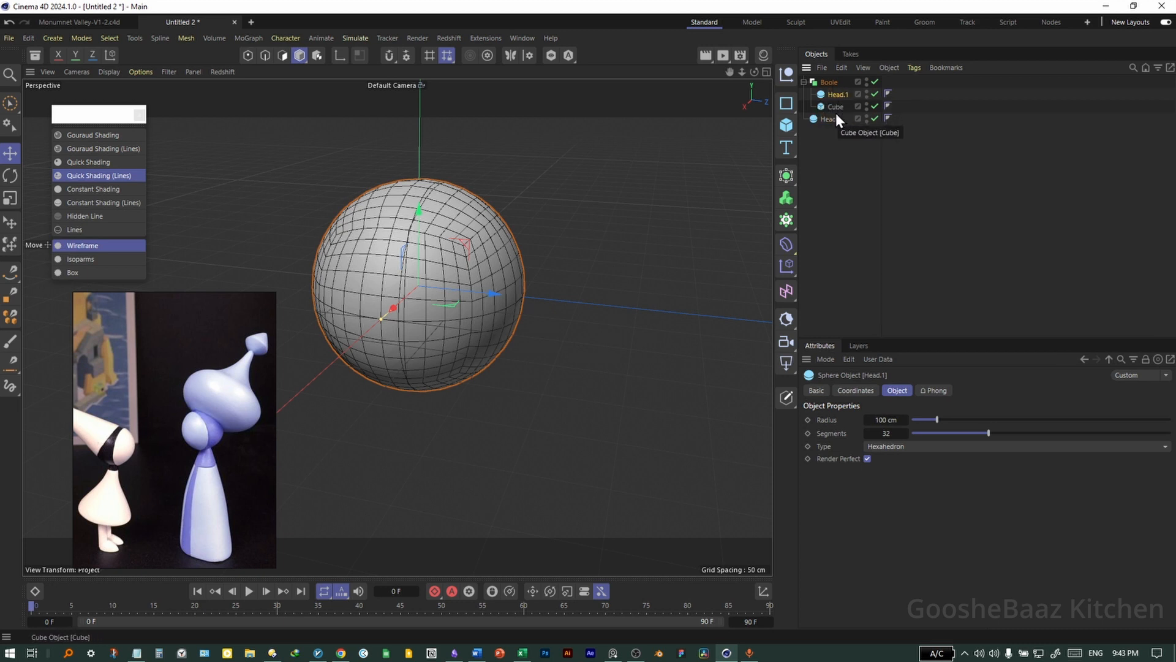
Scale the cutting cube up slightly and set the Head.1 sphere's radius to 101 cm.
left_click(835, 106)
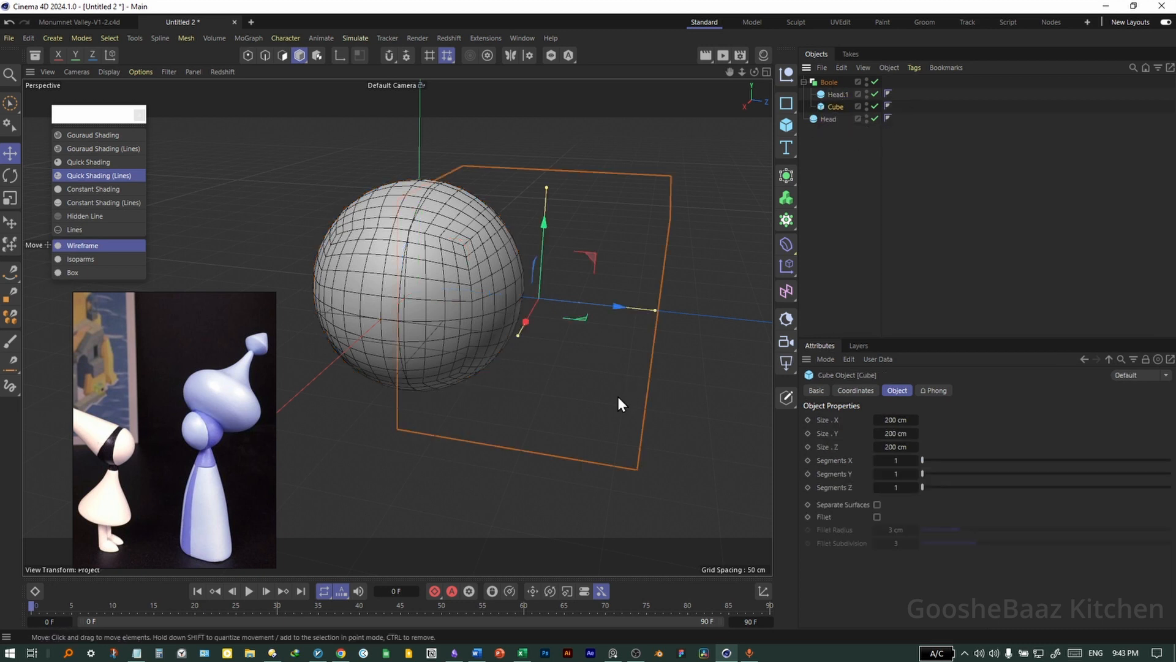
key("t")
key("e")
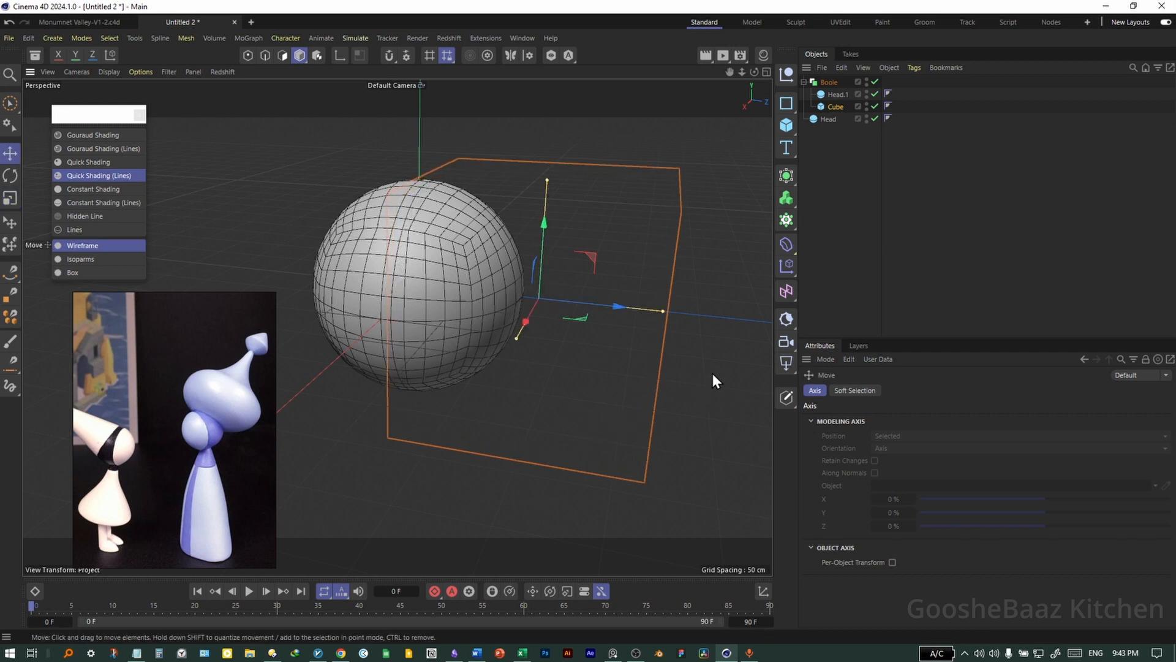
left_click(838, 94)
left_click_drag(885, 419, 889, 419)
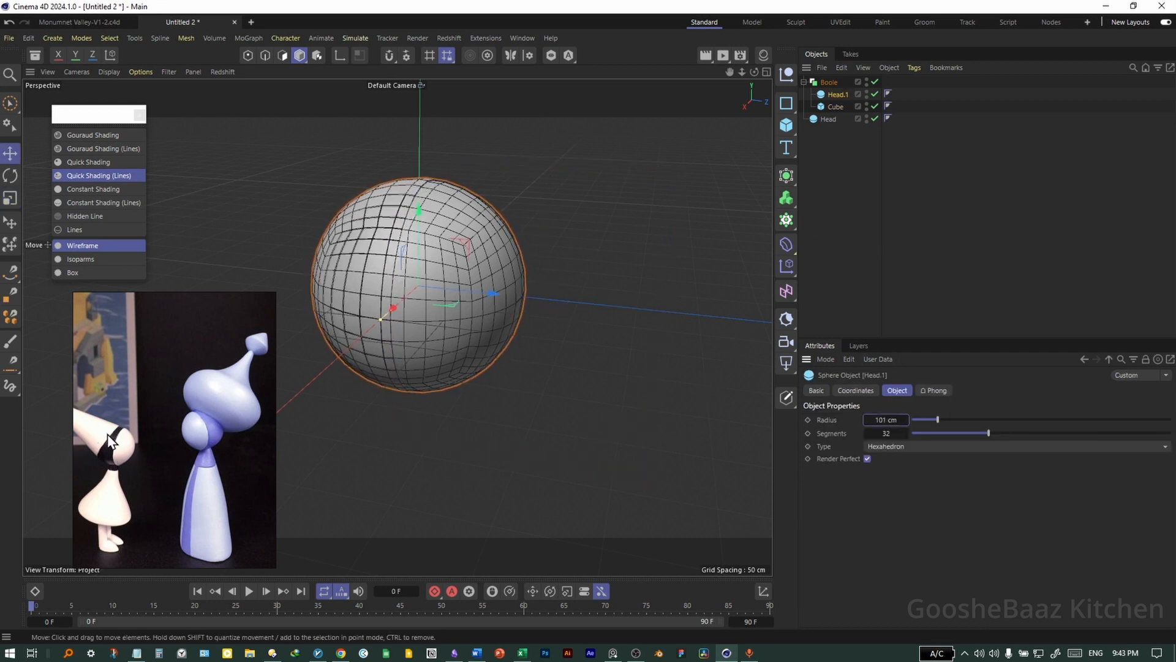
Rename the Boole object as Around Head.
double_click(830, 82)
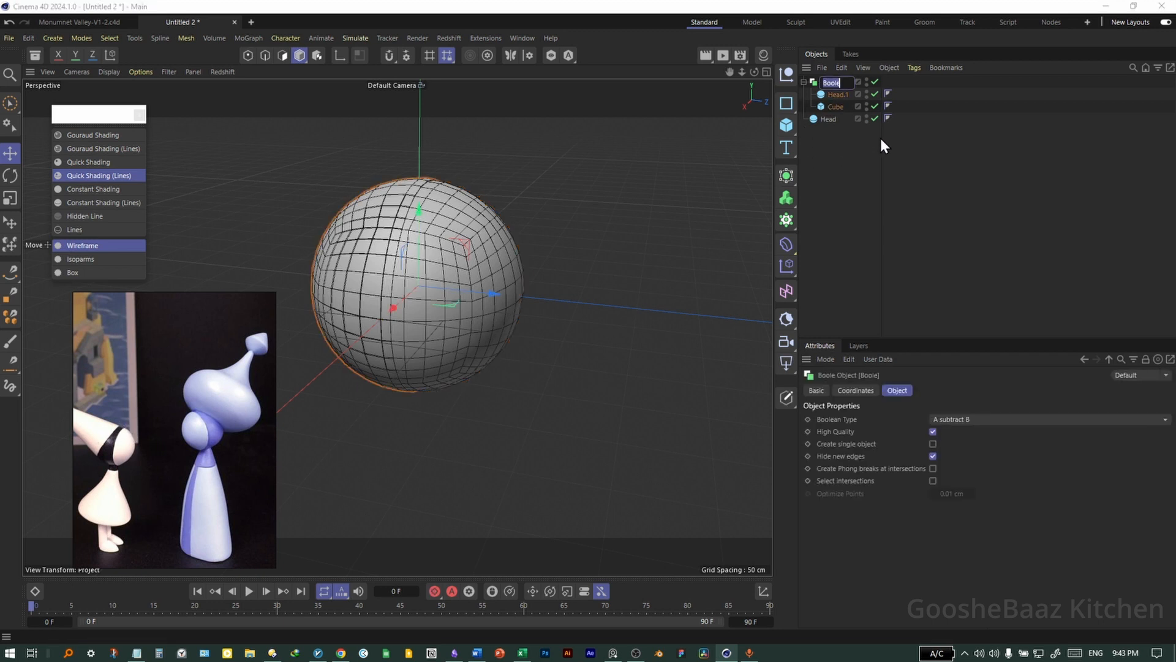
type("Around Head")
left_click(291, 313)
left_click(786, 125)
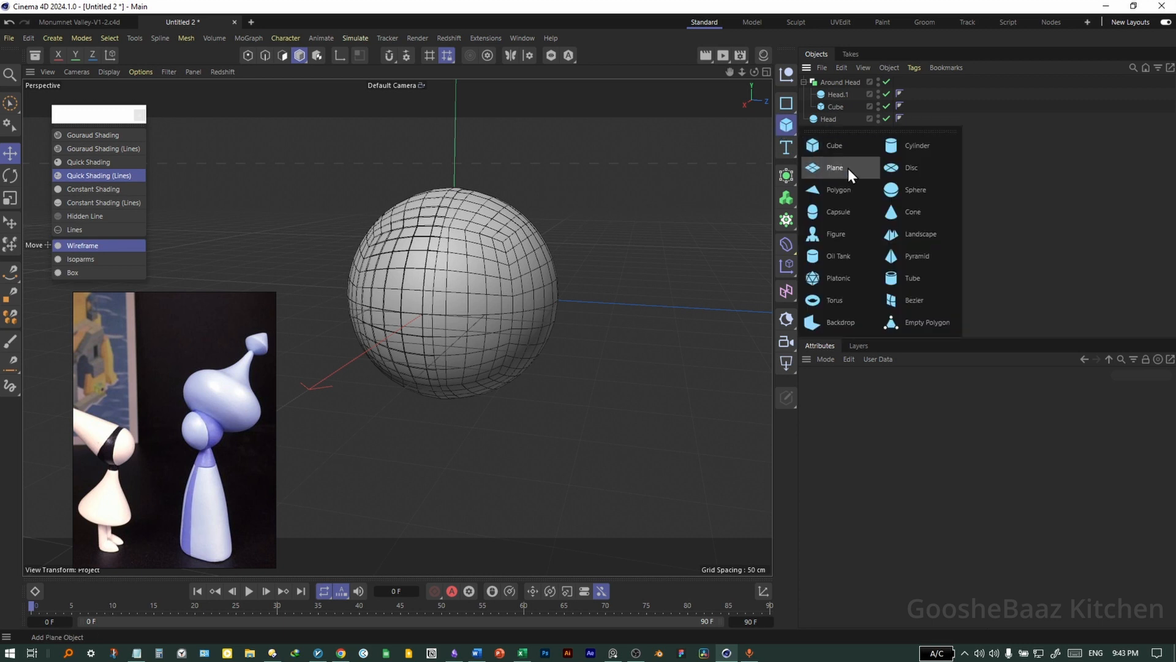
left_click(906, 214)
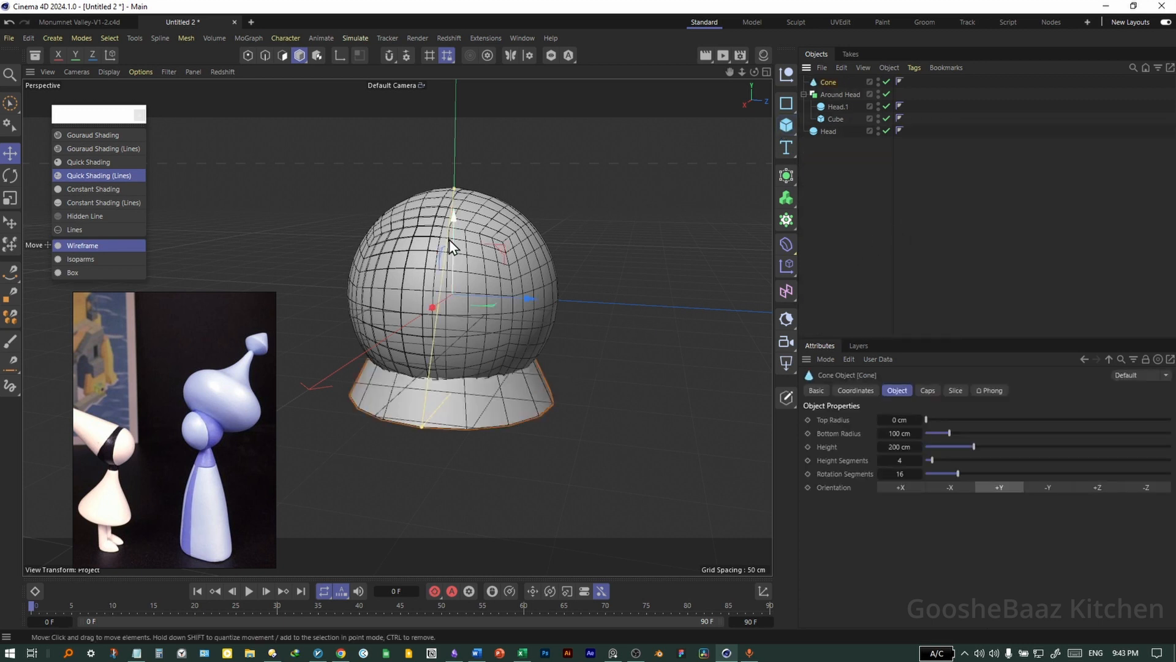
left_click_drag(472, 170, 480, 98)
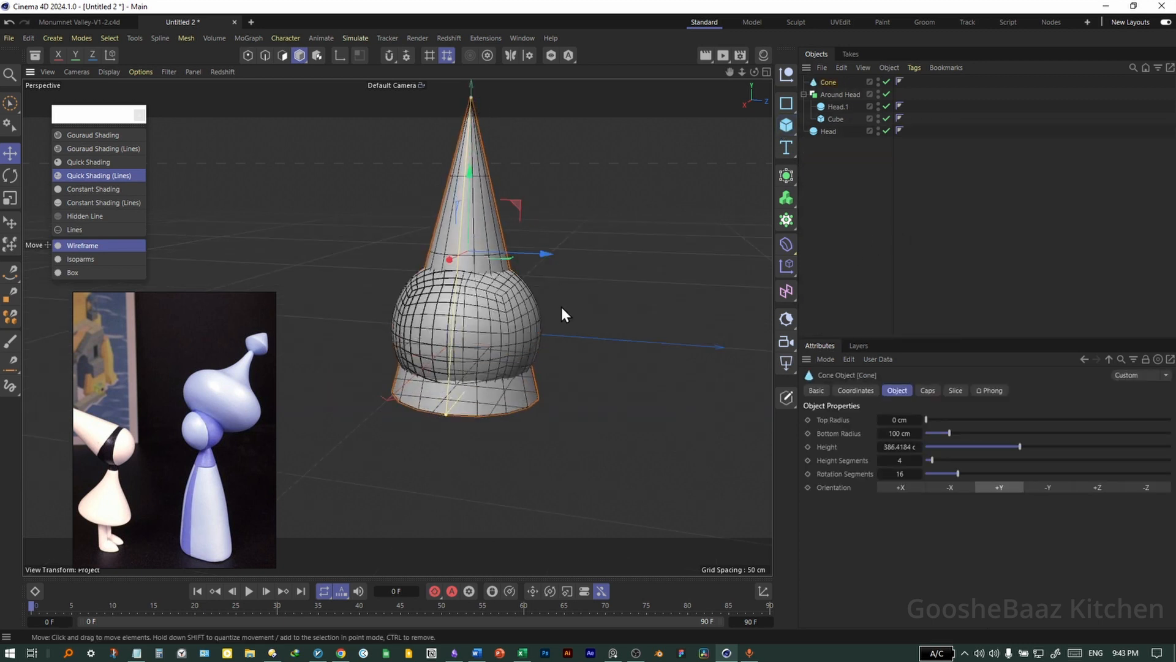
key("Delete")
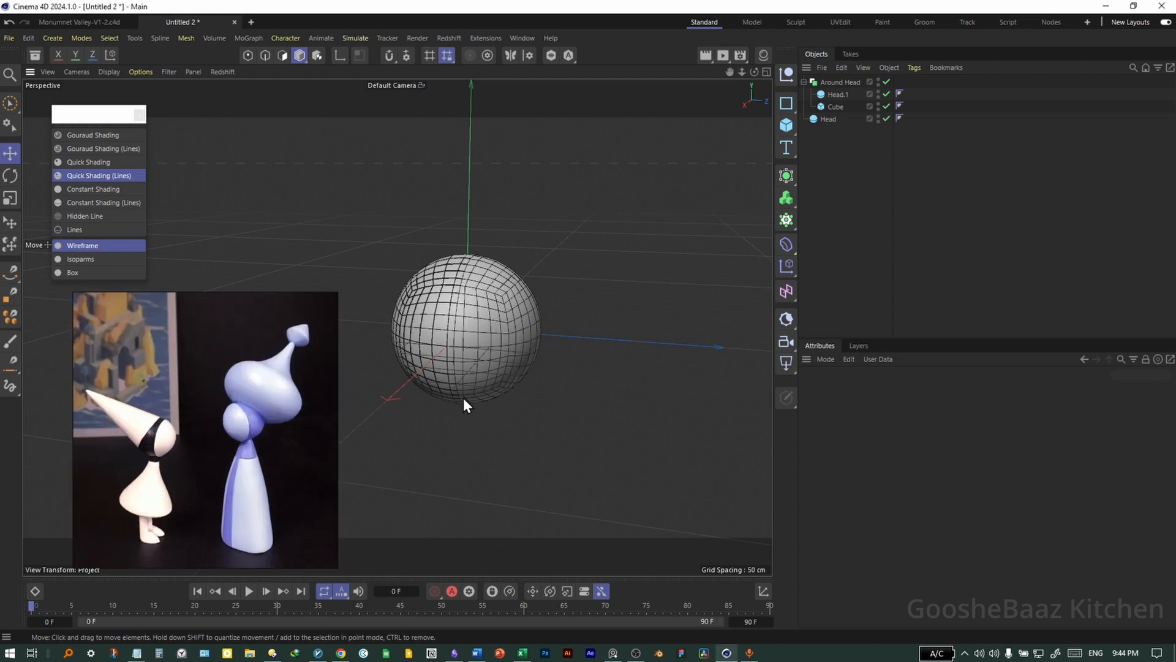
Add a MoSpline and nest it inside a new Connect object.
left_click_drag(463, 398, 476, 367, "alt")
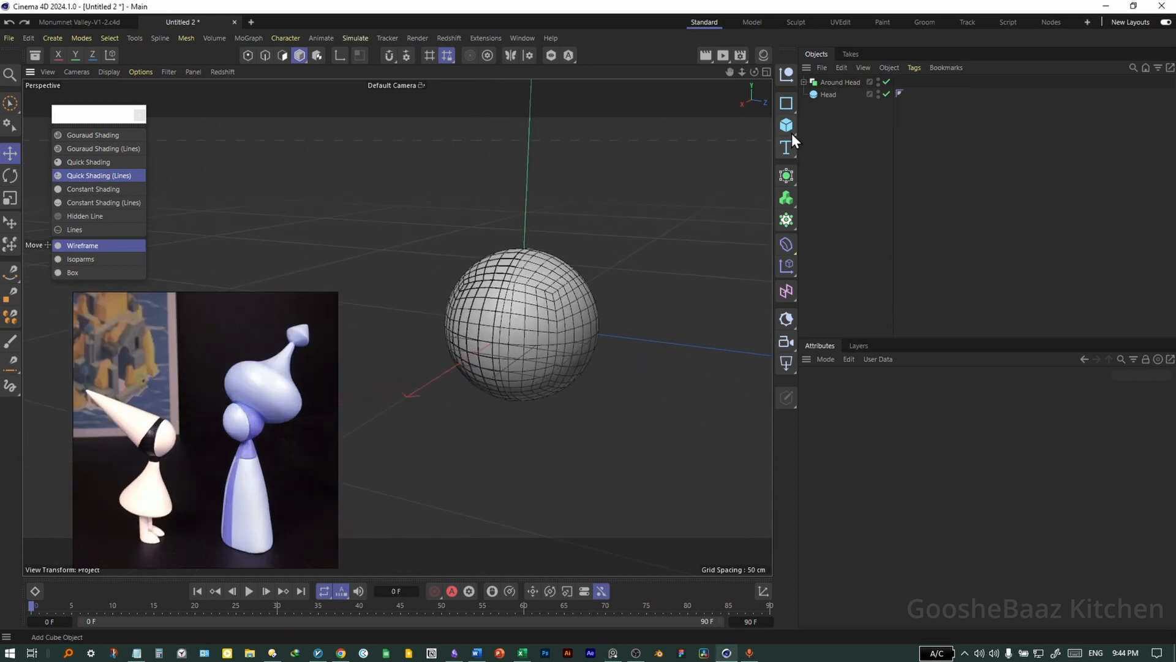
left_click(786, 219)
left_click(849, 372)
left_click(786, 176)
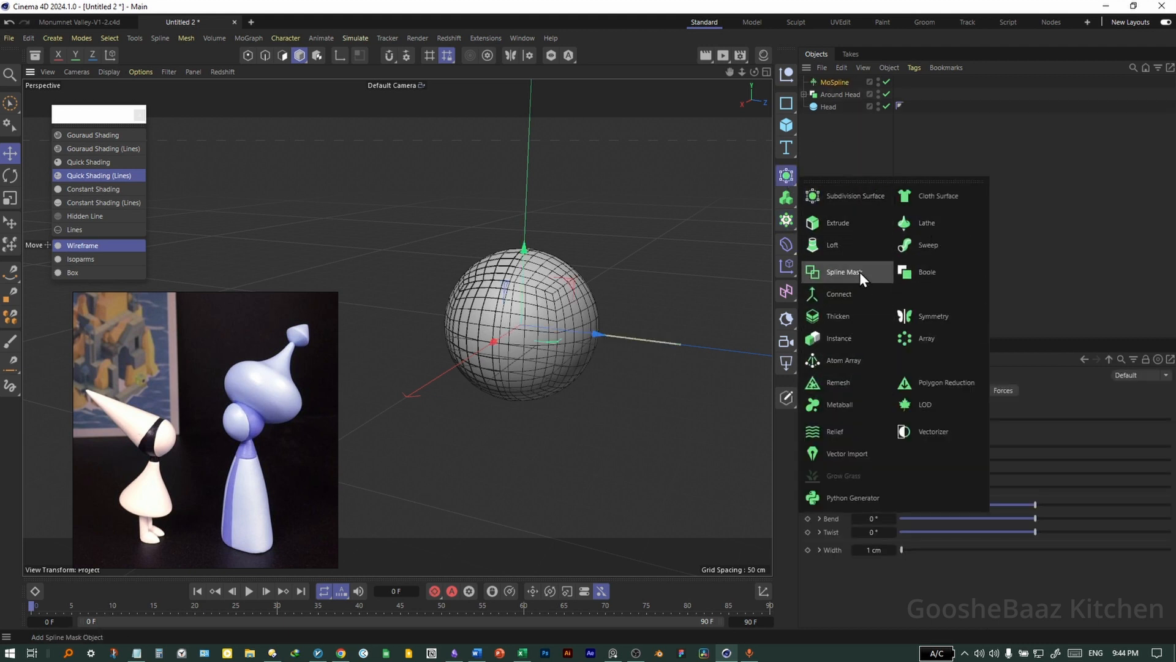
left_click(842, 295)
In the Right view, rotate and move the Connect object so its spline points diagonally up and backward from the sphere's upper edge.
middle_click(655, 350)
key("F3")
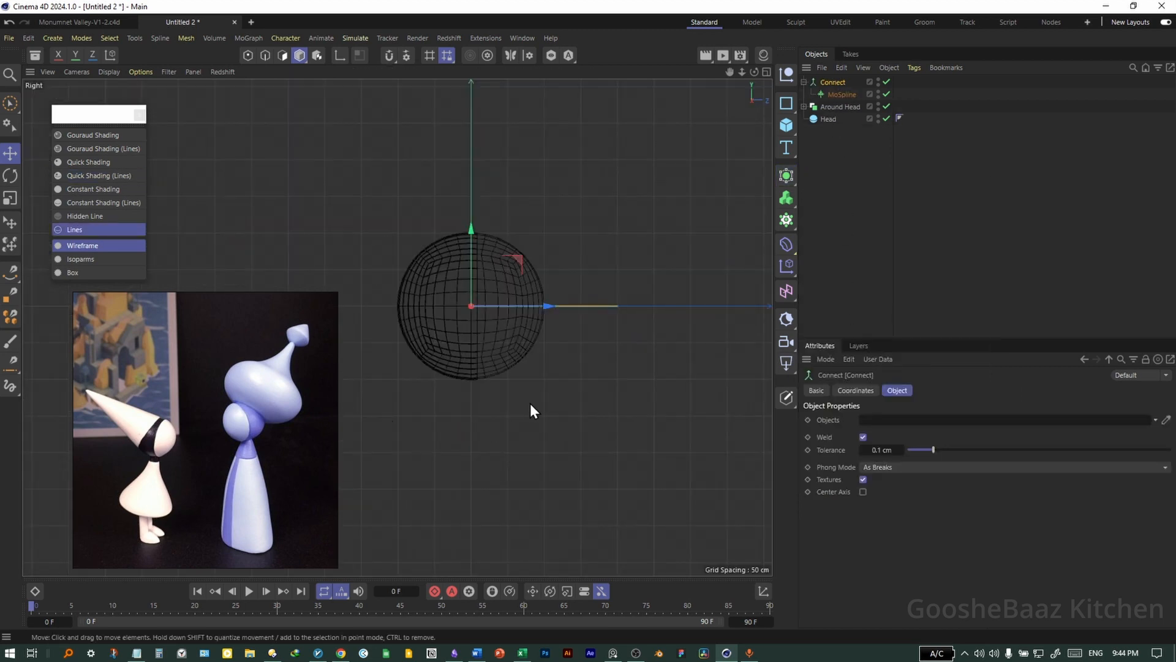
middle_click_drag(539, 313, 612, 340, "alt")
scroll(560, 334, "up", 1)
key("r")
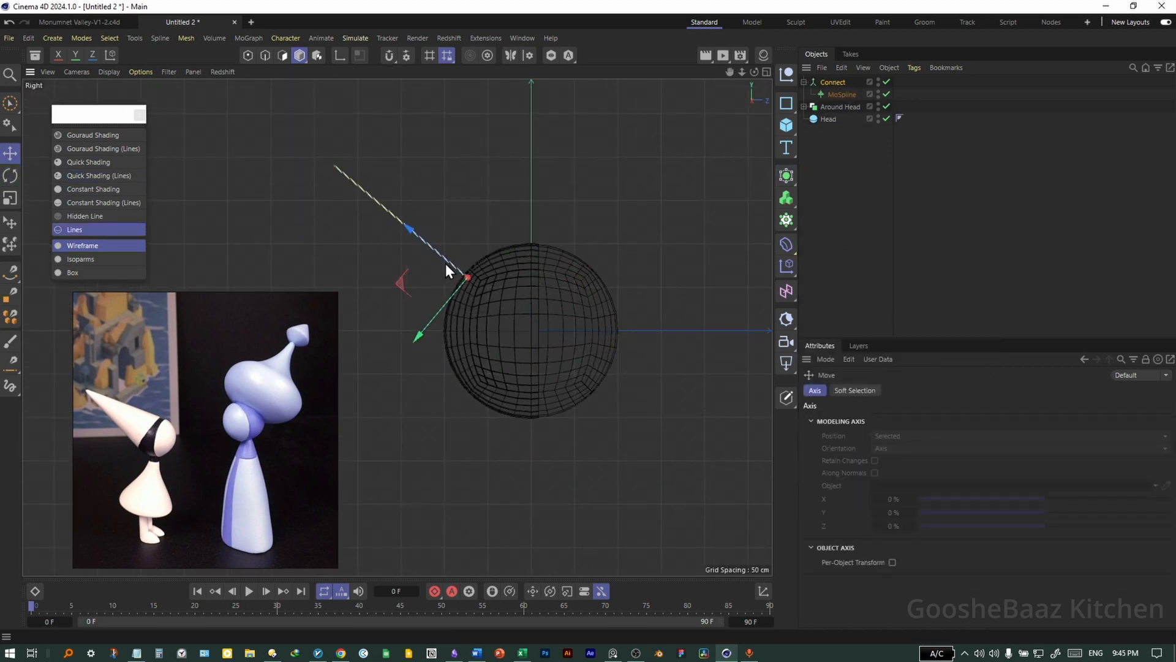
middle_click_drag(544, 264, 569, 263, "alt")
left_click(631, 221)
Add a Circle spline and a Sweep object, and make Circle and Connect children of the Sweep.
left_click(782, 100)
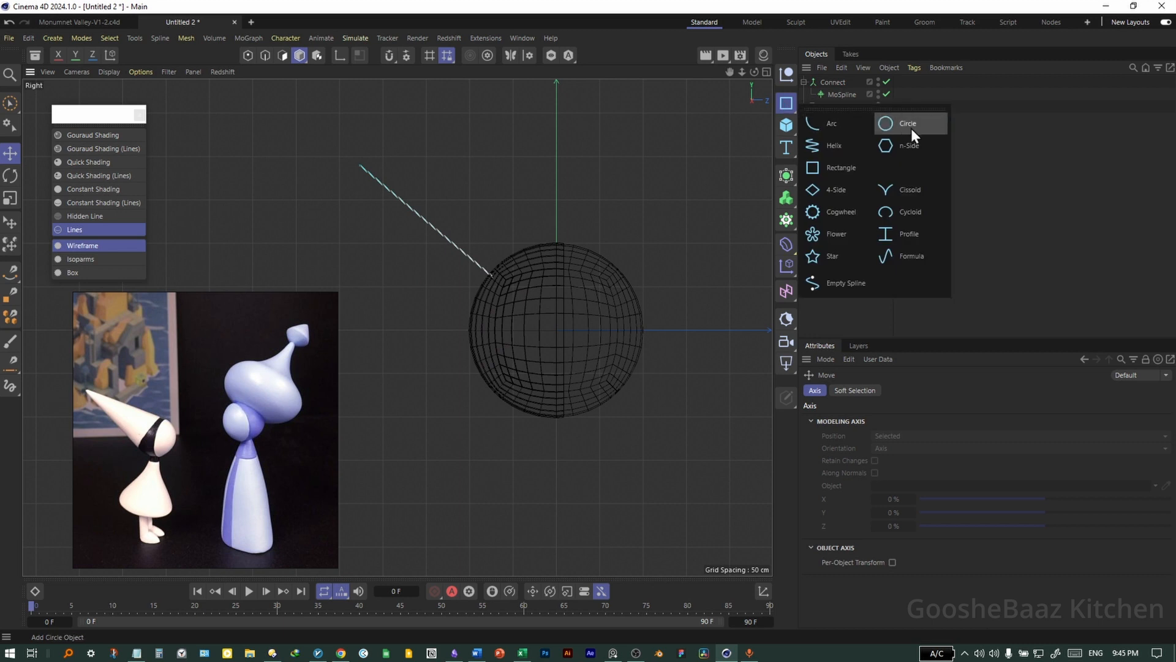
left_click(914, 126)
left_click(786, 176)
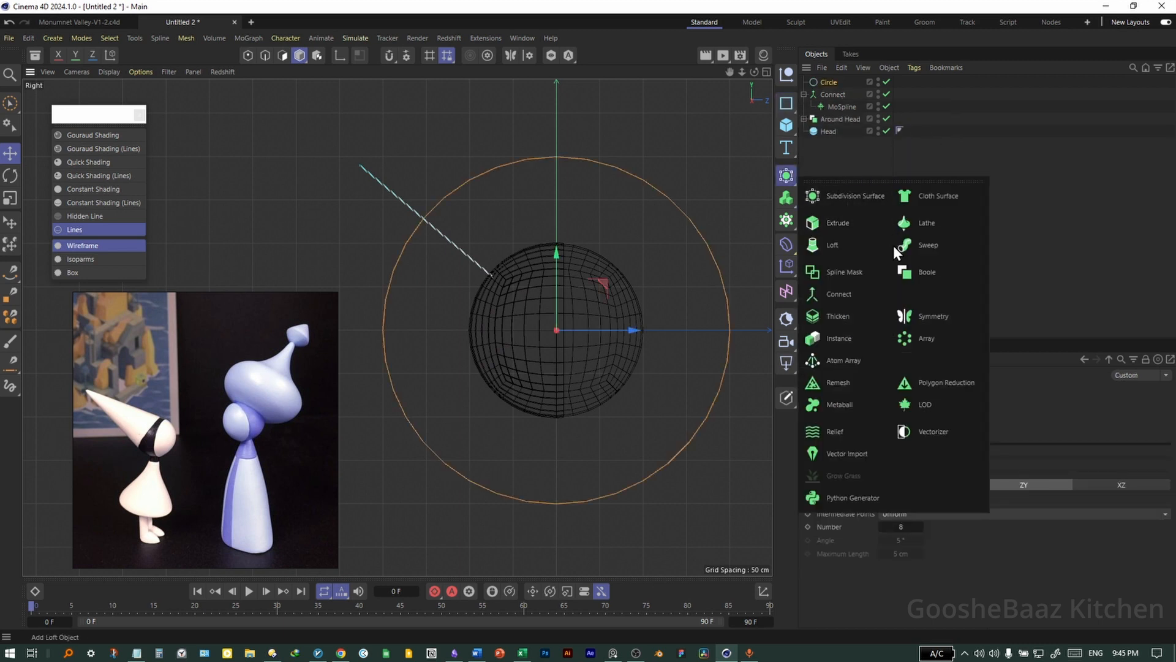
left_click(929, 243)
left_click(832, 107, "ctrl")
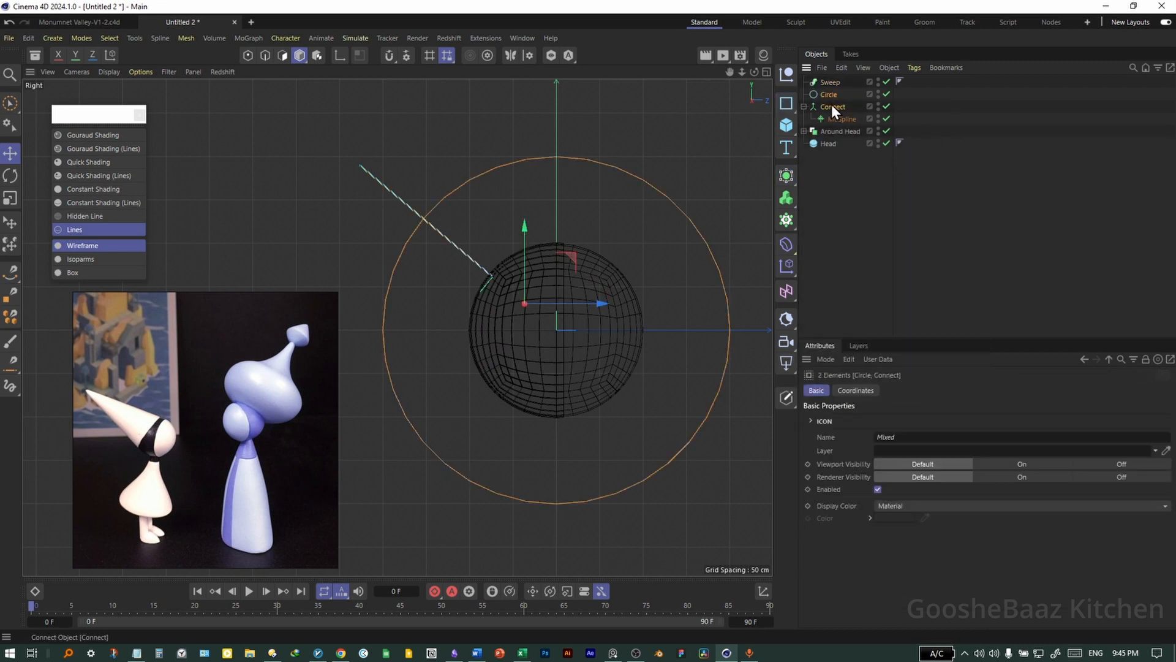
left_click_drag(825, 103, 836, 82)
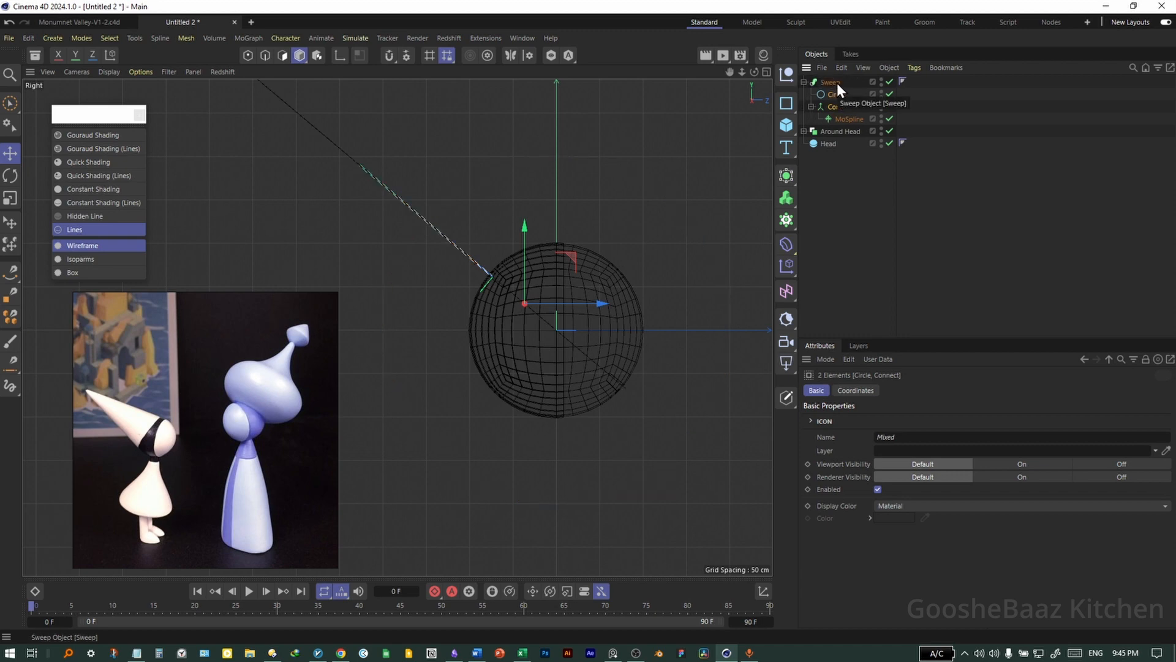
Set the Circle's plane to XY so the sweep follows the spline as a cylinder.
left_click(836, 82)
middle_click(658, 225)
middle_click(341, 217)
left_click(835, 94)
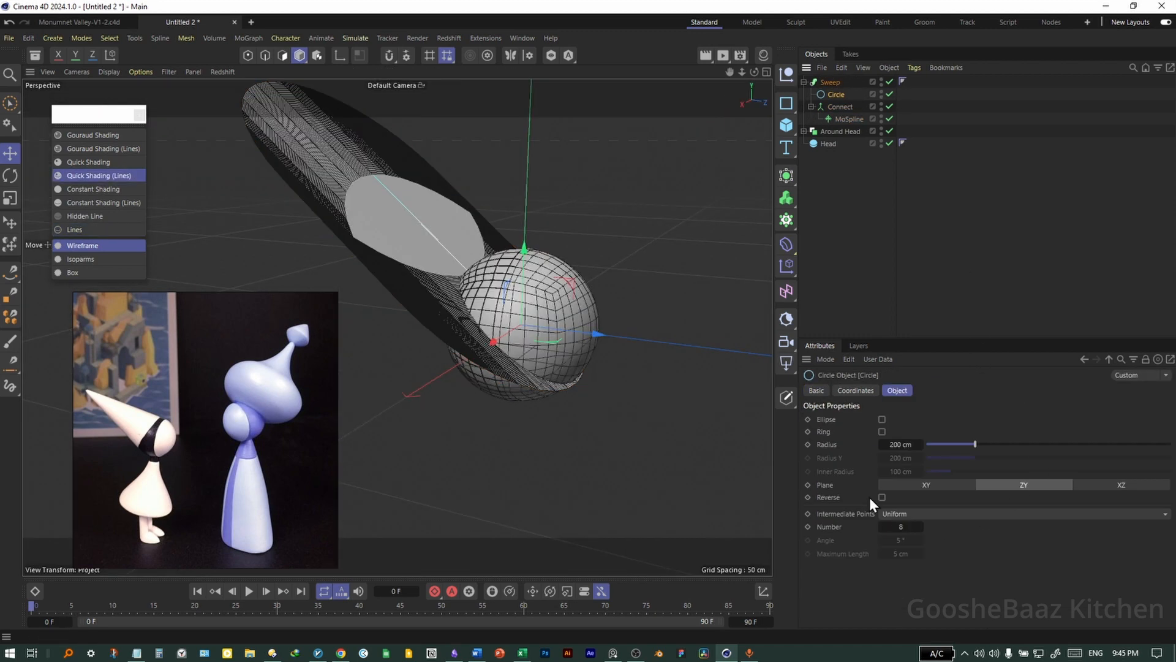
left_click(926, 484)
scroll(486, 270, "up", 3)
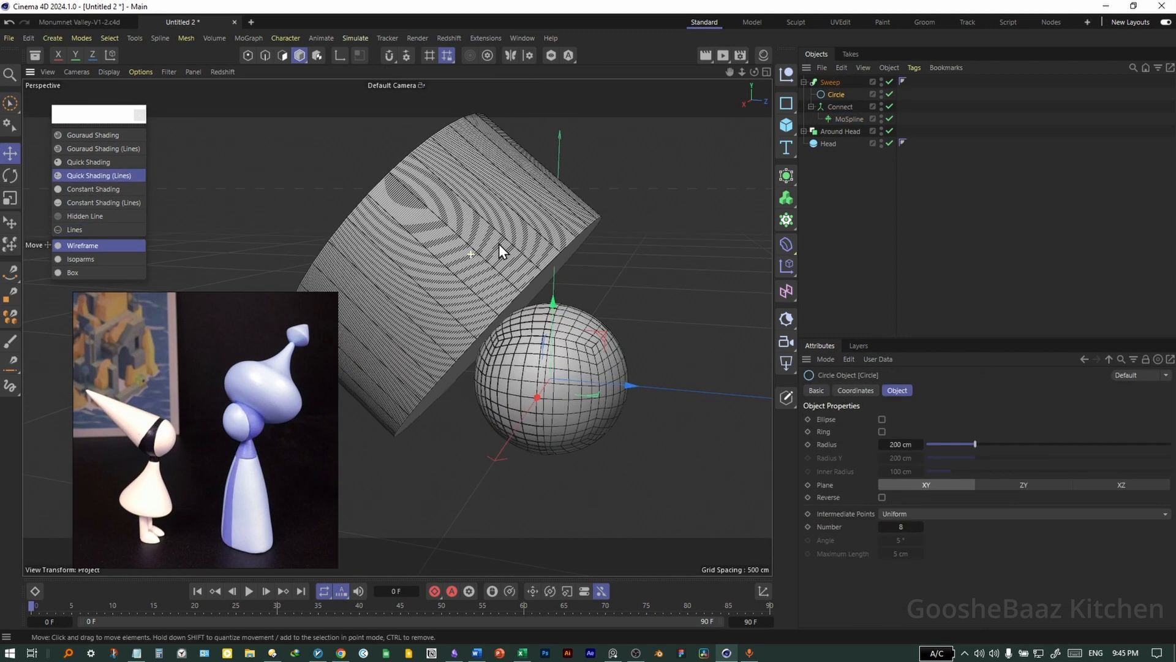
Set the MoSpline's Steps to 10.
left_click(849, 119)
left_click(930, 390)
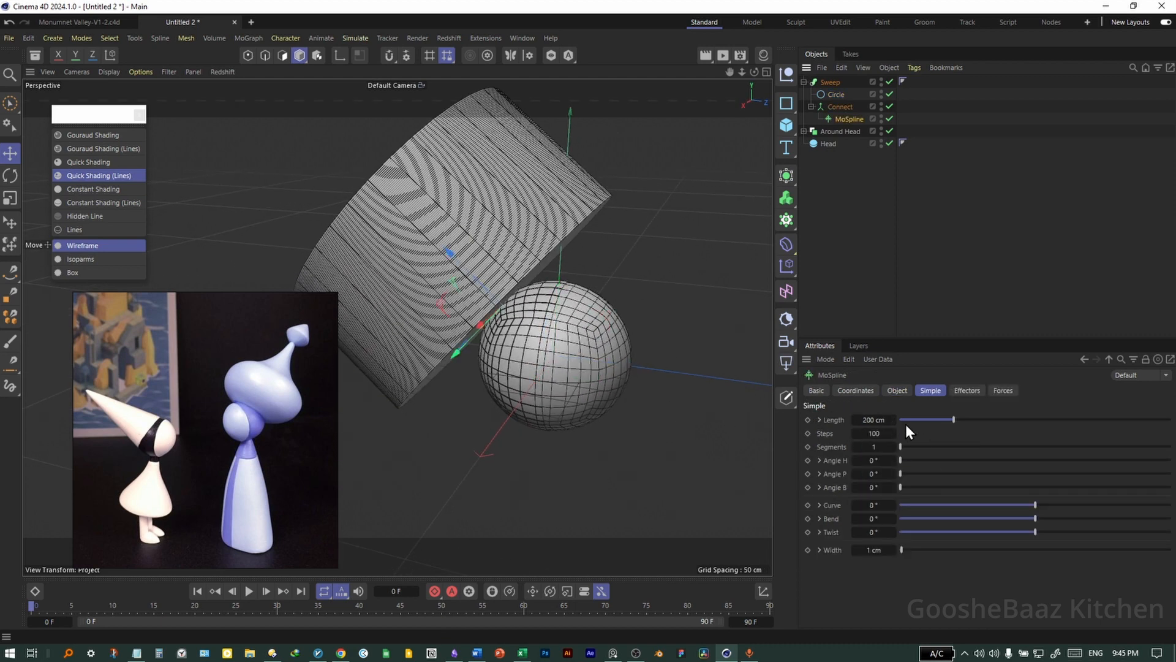
left_click(882, 433)
type("10")
key("Return")
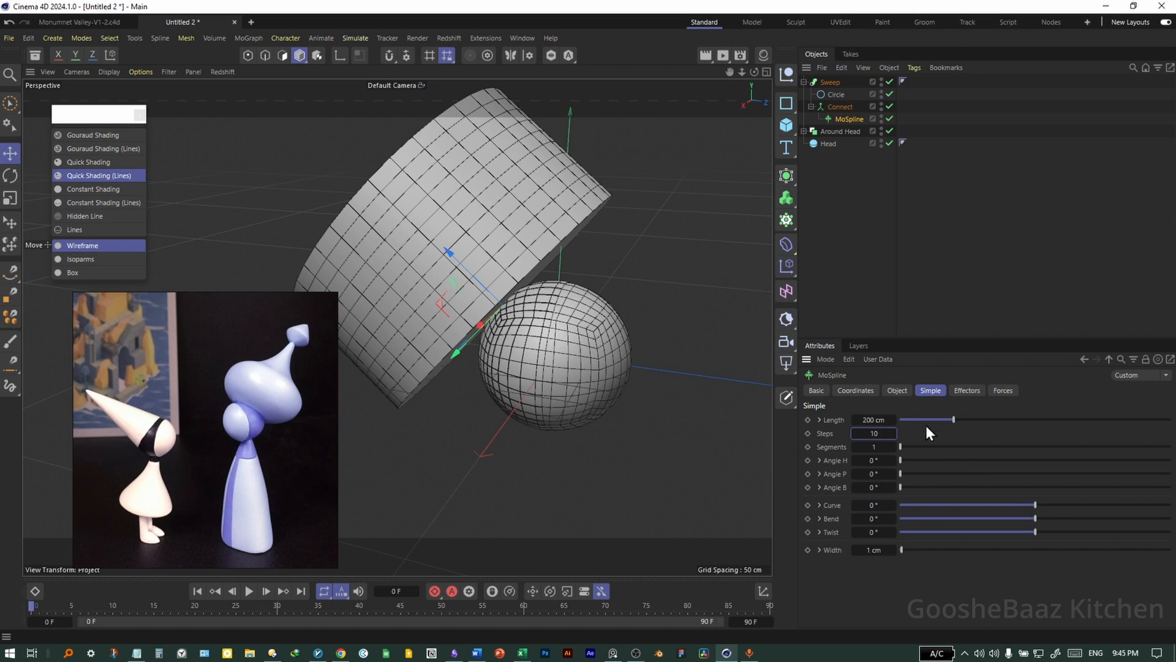
Reduce the Circle's intermediate points Number to 5.
left_click(835, 95)
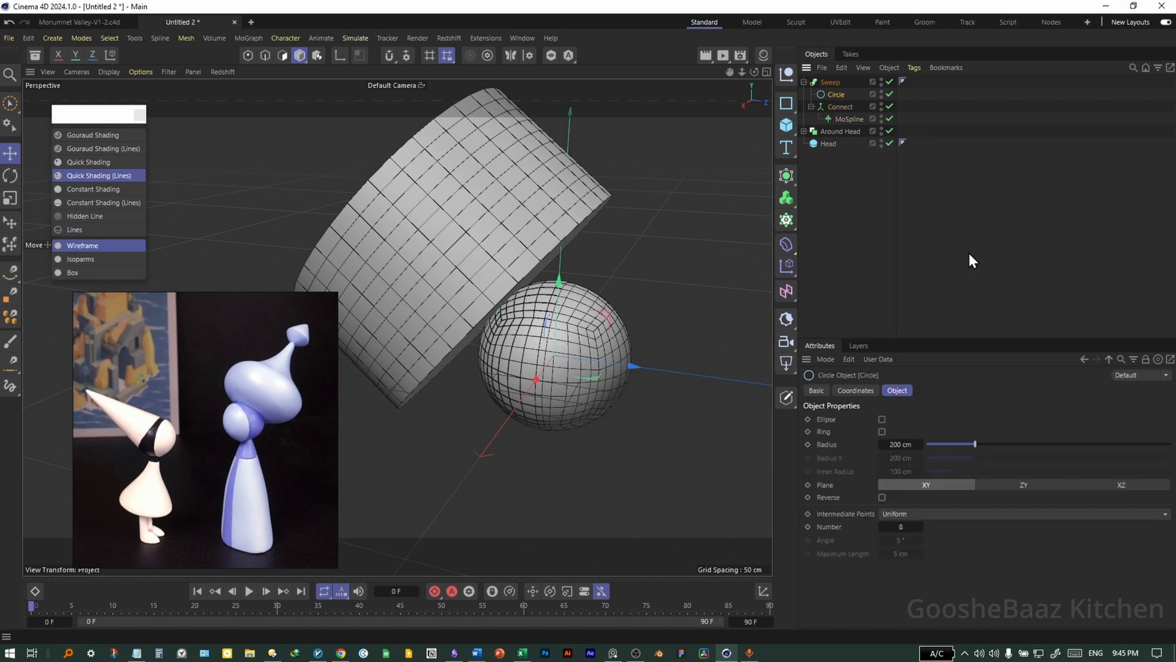
left_click_drag(906, 529, 885, 528)
left_click(922, 528)
left_click(922, 528)
mouse_move(582, 315)
left_mouse_down("alt")
mouse_move(481, 315)
mouse_move(518, 351)
mouse_move(594, 321)
left_mouse_up("alt")
Scale the Circle down so the swept cylinder is slightly narrower than the head sphere.
left_click(830, 82)
left_click(837, 96)
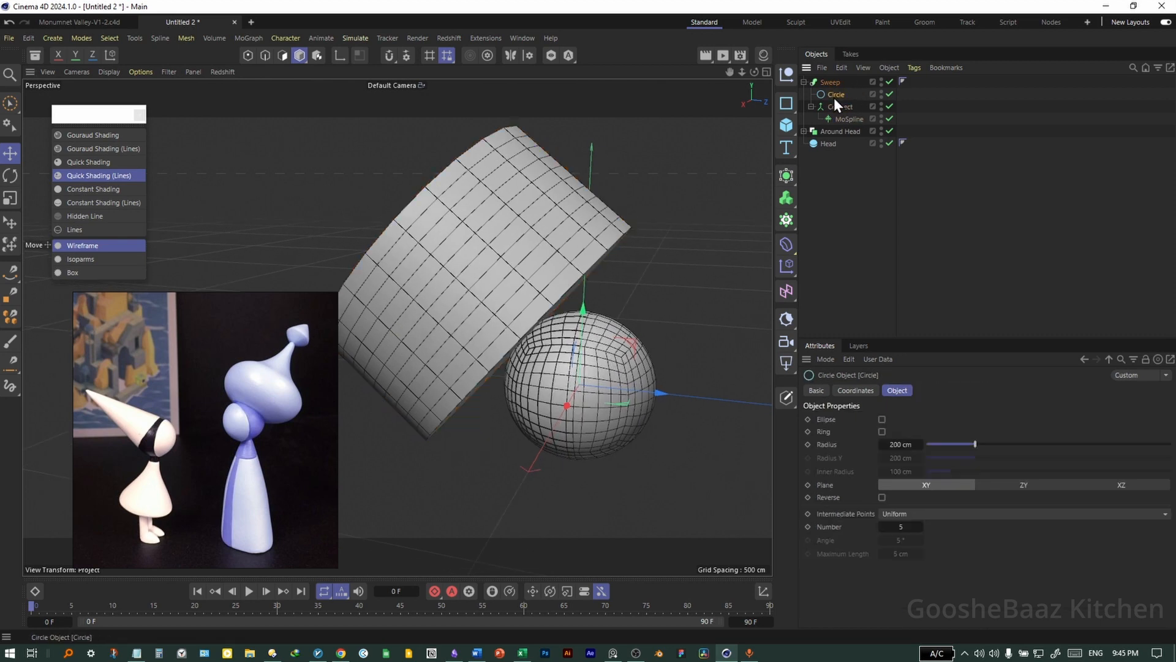
key("t")
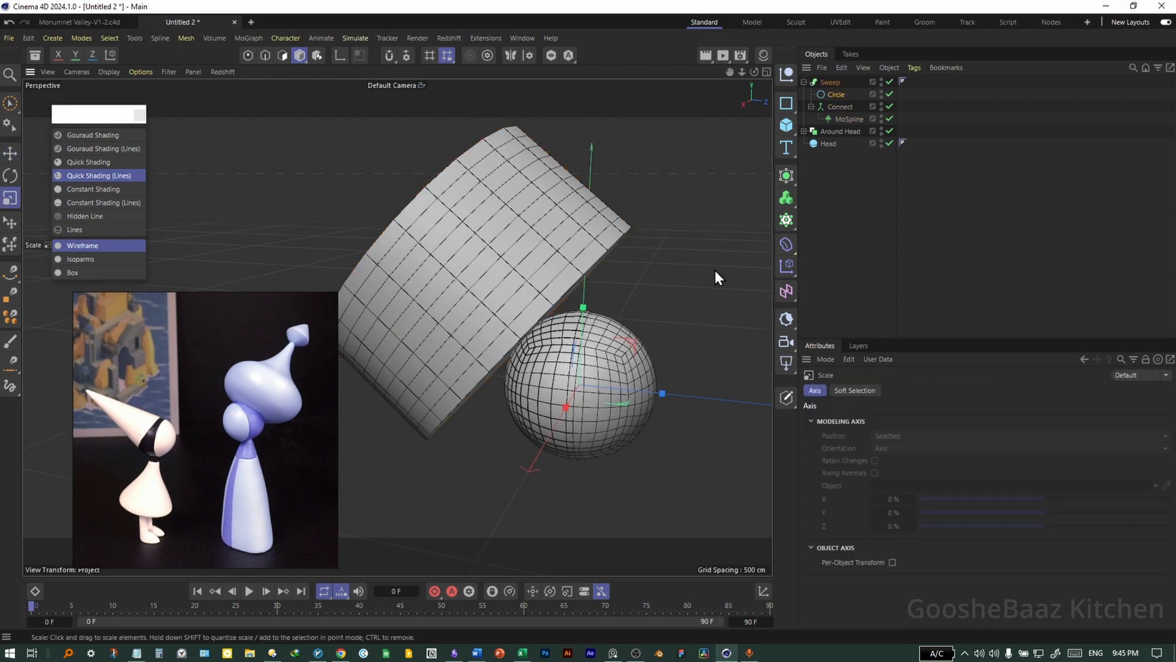
left_click_drag(715, 270, 522, 421)
In the Right view, move Connect about 46 cm along its axis into the head and increase the MoSpline's length.
middle_click(615, 441)
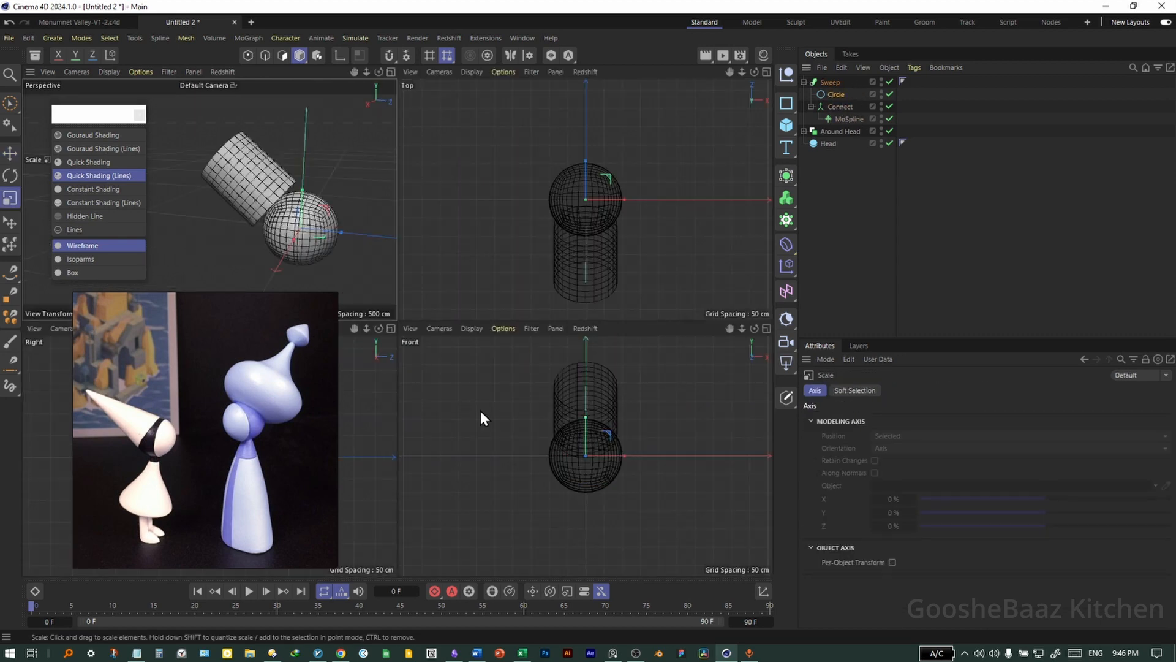
key("F3")
middle_click_drag(557, 277, 567, 300, "alt")
left_click(833, 82)
left_click(840, 107)
key("e")
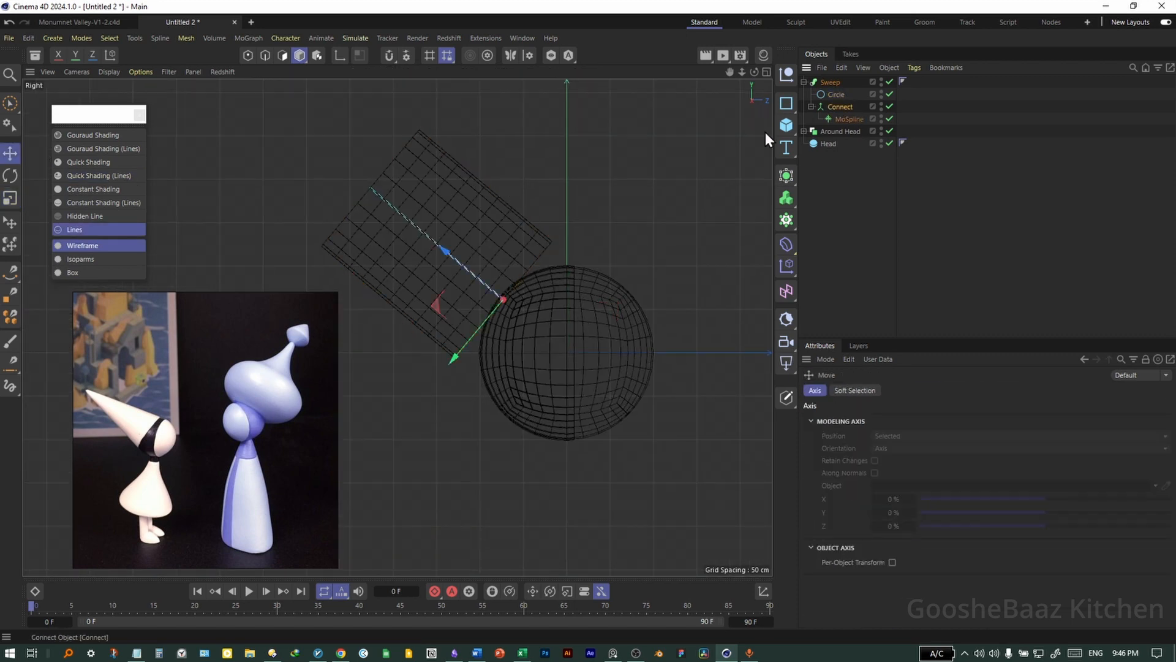
left_click_drag(455, 259, 484, 284)
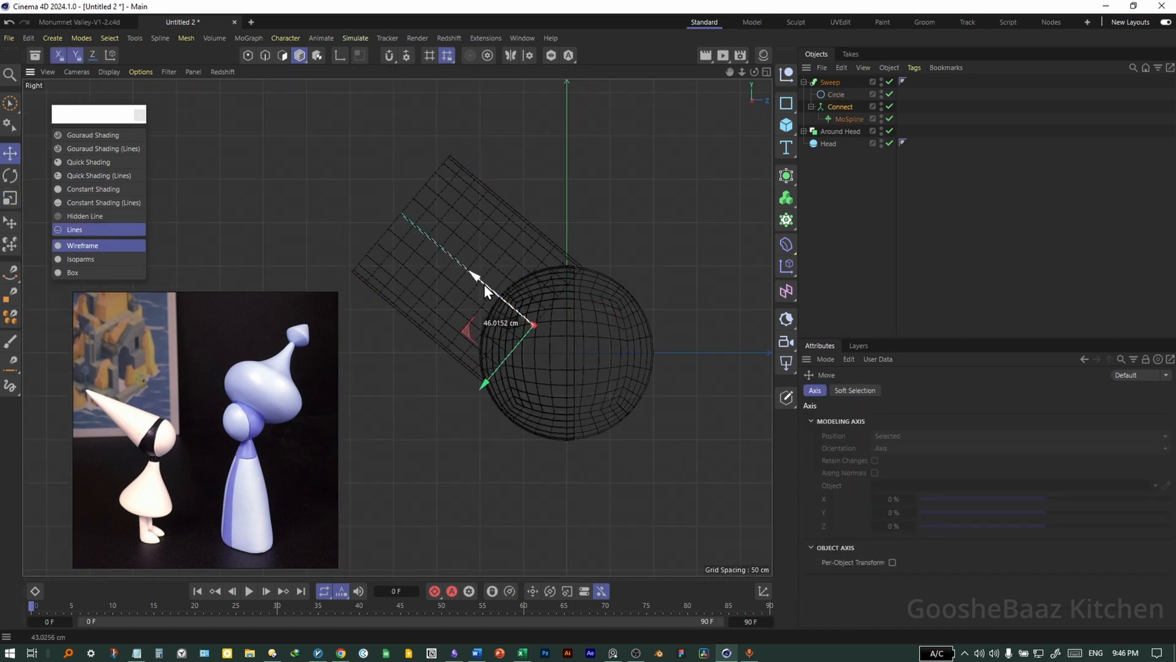
left_click(882, 120)
left_click_drag(873, 420, 906, 420)
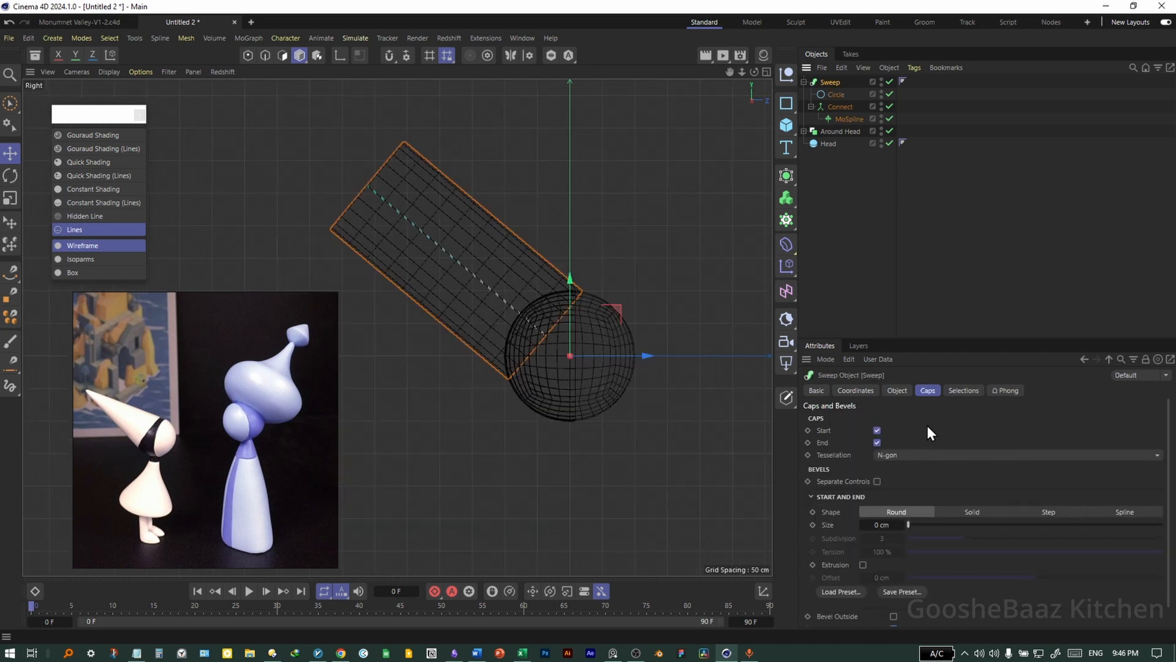
Pull the end point of the Sweep's Scale curve down to 0 so the cylinder tapers to a point.
left_click(897, 391)
scroll(872, 468, "down", 4)
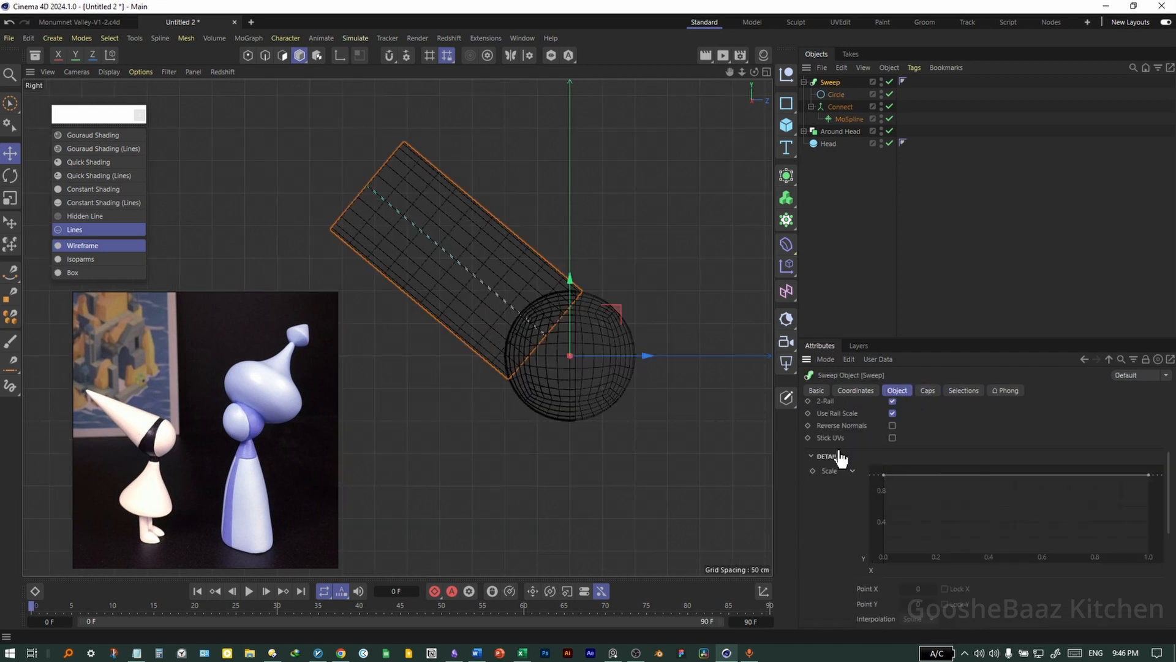
scroll(862, 557, "down", 4)
scroll(873, 465, "up", 4)
left_click(1148, 475)
left_click_drag(1149, 478, 1144, 571)
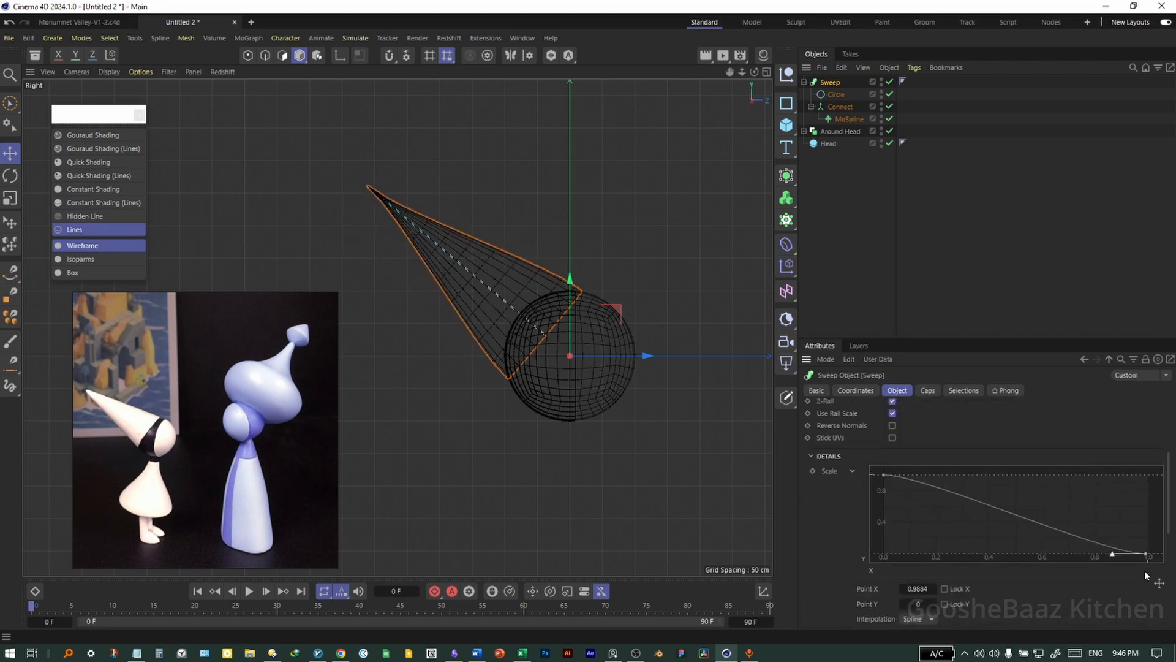
middle_click(572, 343)
middle_click(344, 233)
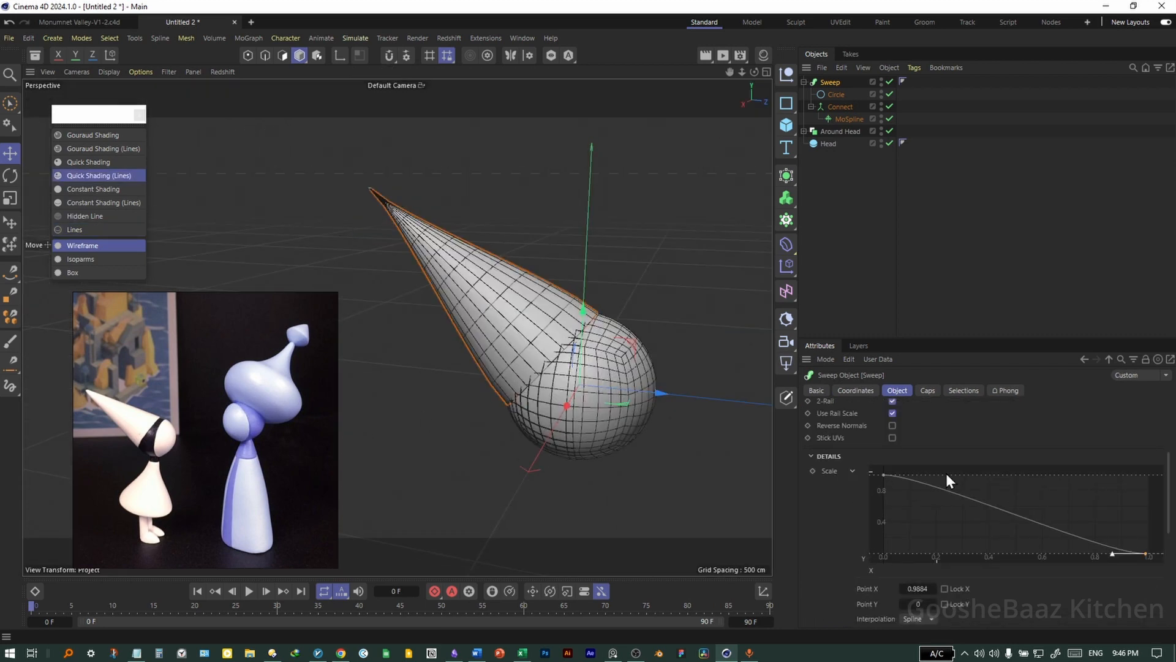
Stretch the end point's tangent on the Sweep's Scale curve to make the cone's taper concave.
left_click(1142, 553)
left_click(1141, 552)
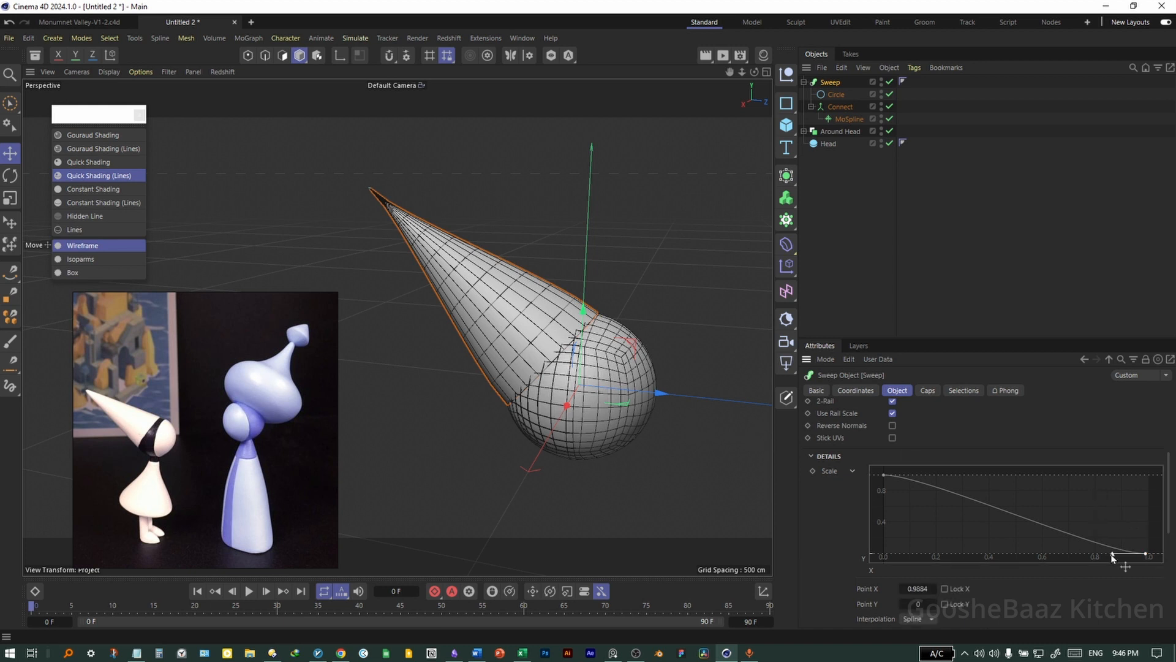
left_click_drag(1110, 554, 1037, 541)
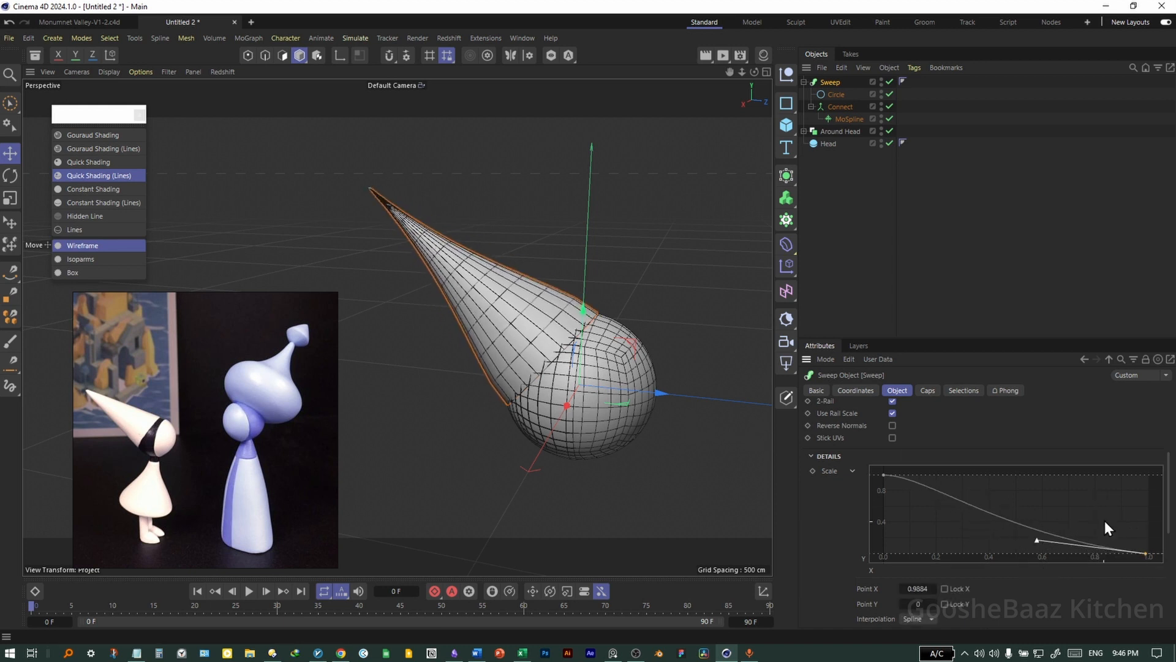
Apply the Linear preset to the Sweep's Scale curve and raise its start point to full scale for a straight cone.
left_click(1063, 495)
right_click(1051, 488)
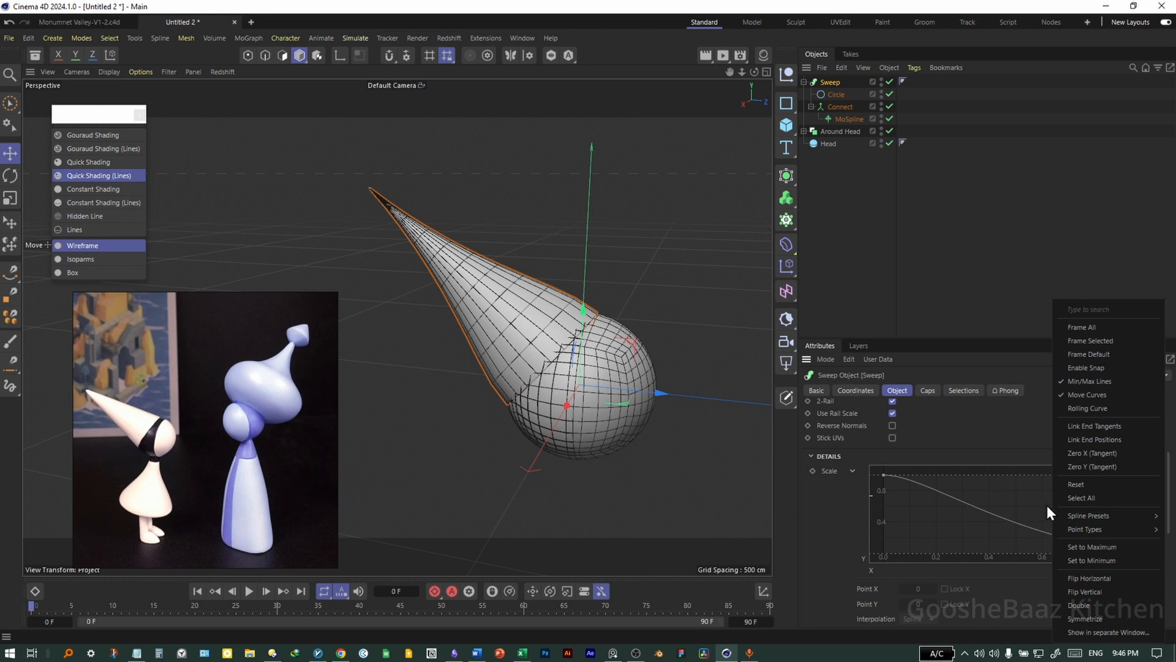
mouse_move(1084, 518)
left_click(1044, 515)
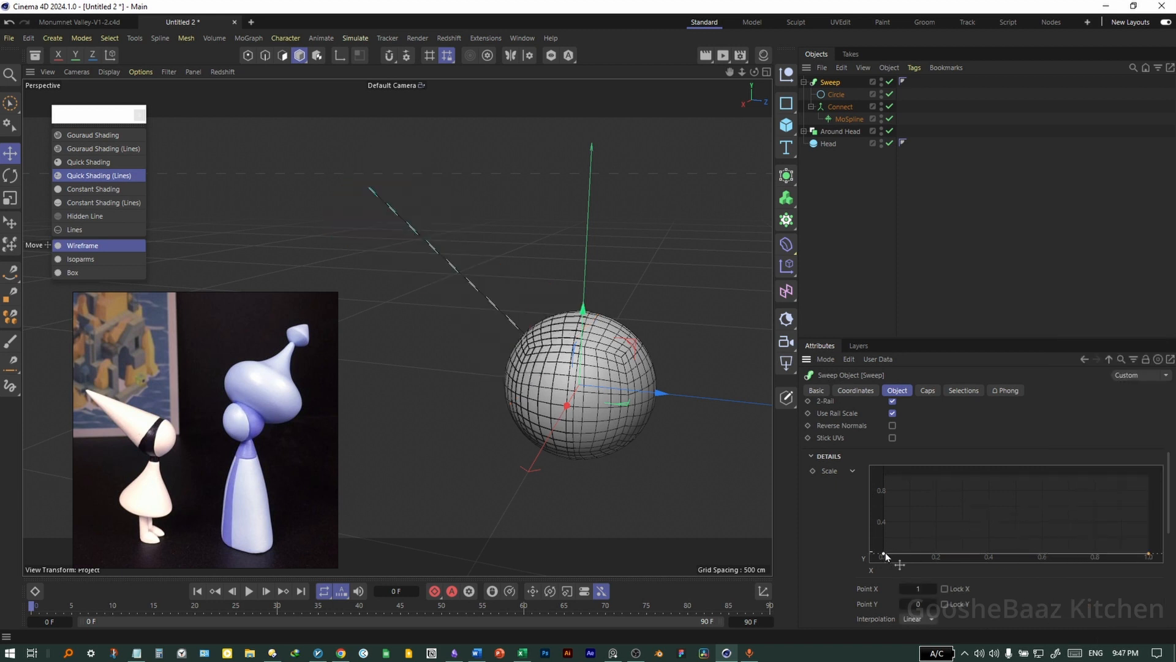
left_click_drag(886, 557, 876, 468)
left_click(633, 462)
In the Right view, move the Cube inside Around Head slightly forward along Z to widen the band around the head.
middle_click(579, 389)
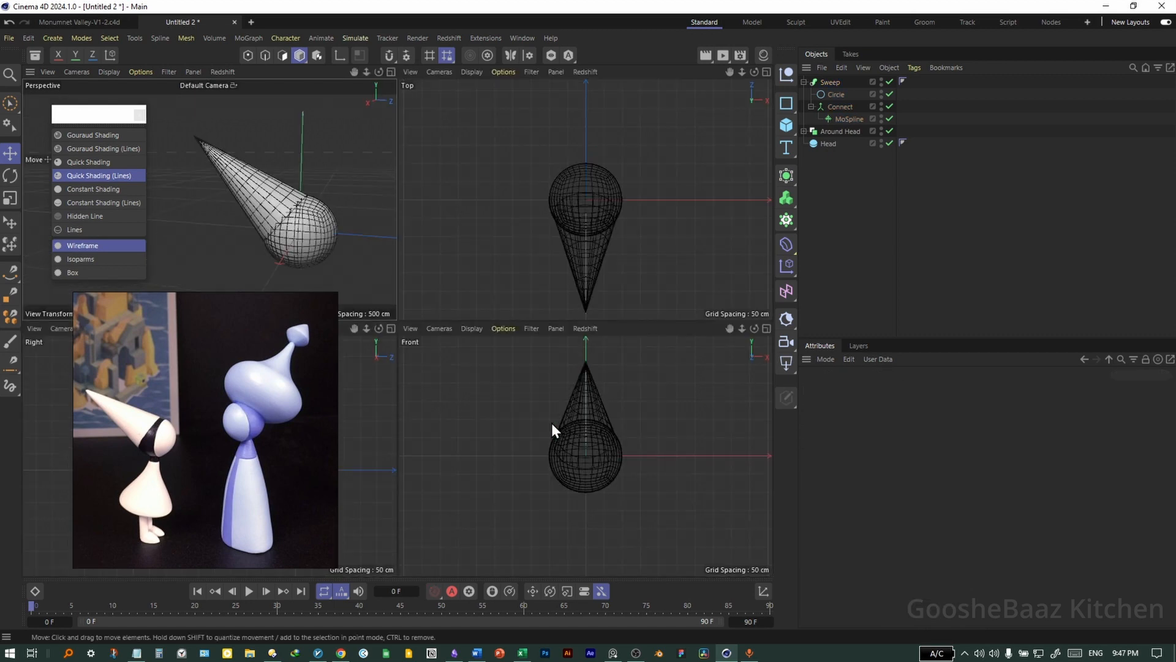
middle_click(551, 423)
scroll(513, 410, "up", 2)
left_click(804, 131)
left_click(838, 146)
left_click(840, 157)
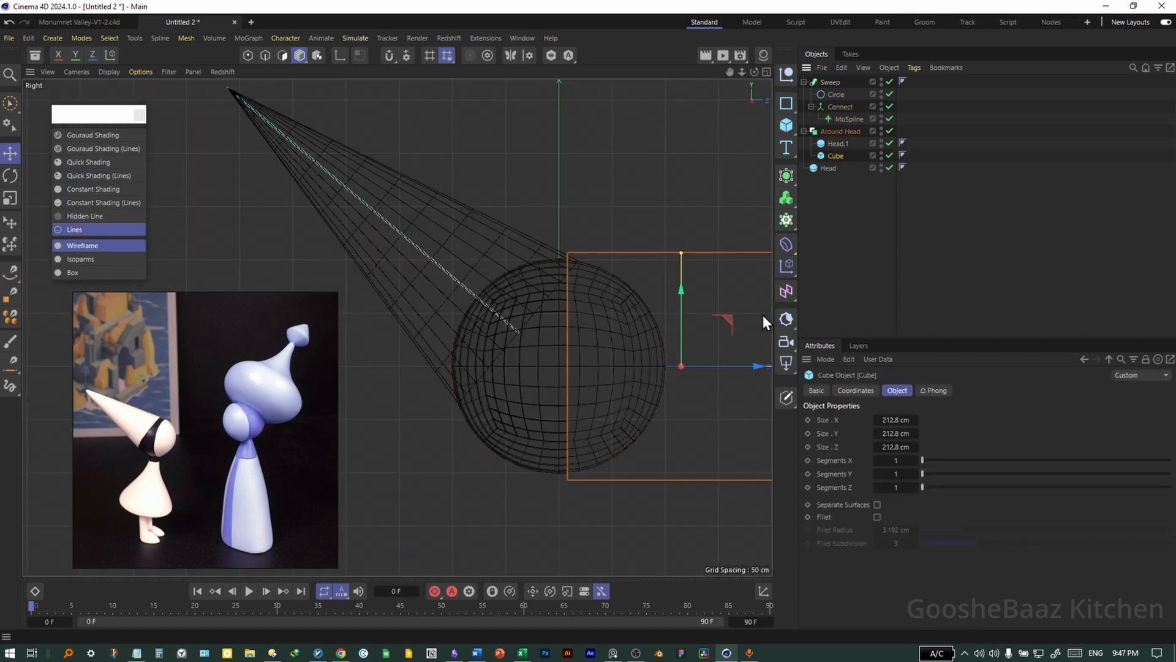
left_click_drag(721, 369, 749, 366)
middle_click(631, 349)
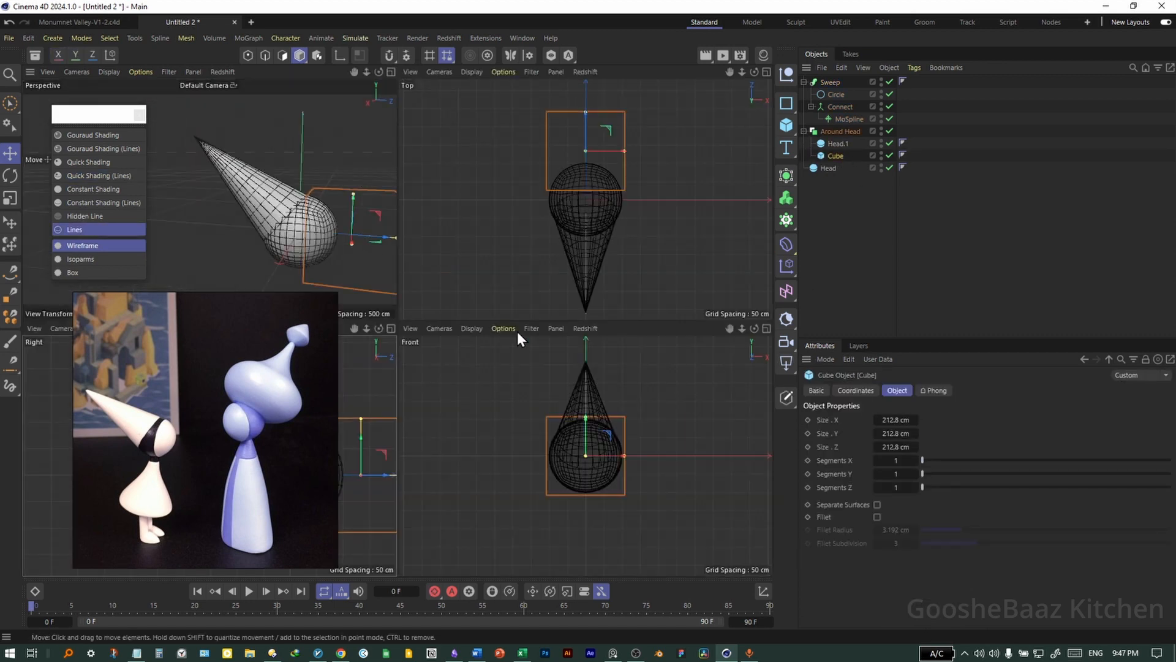
Switch the perspective view's display mode to Quick Shading.
key("F1")
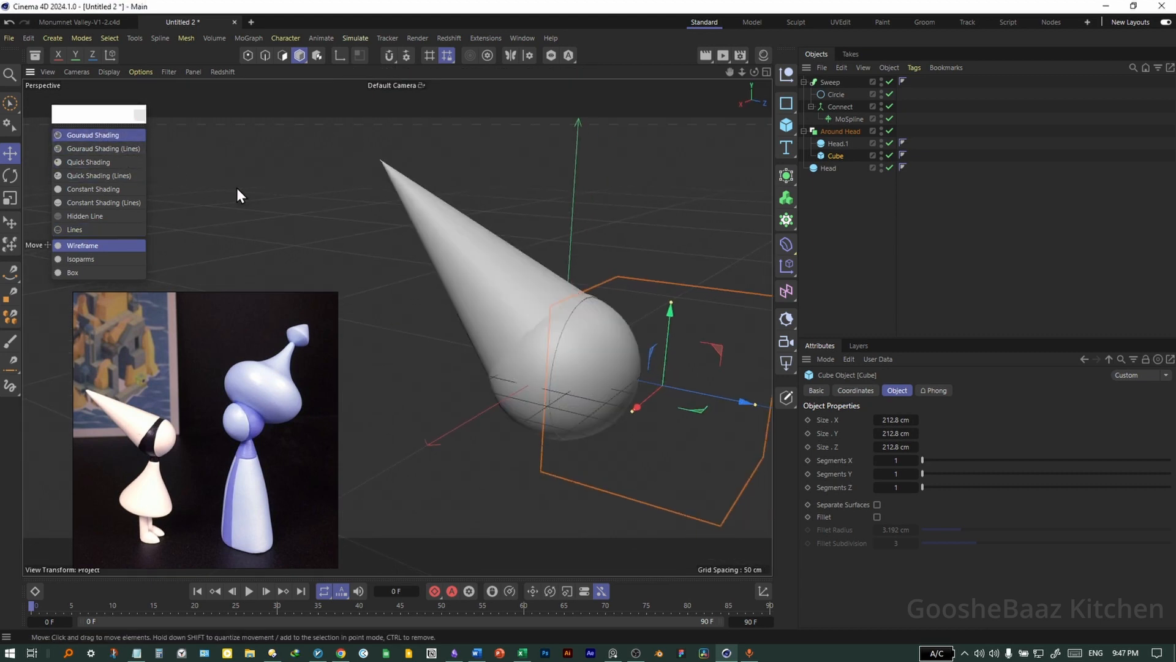
key("n")
key("d")
key("n")
key("c")
key("n")
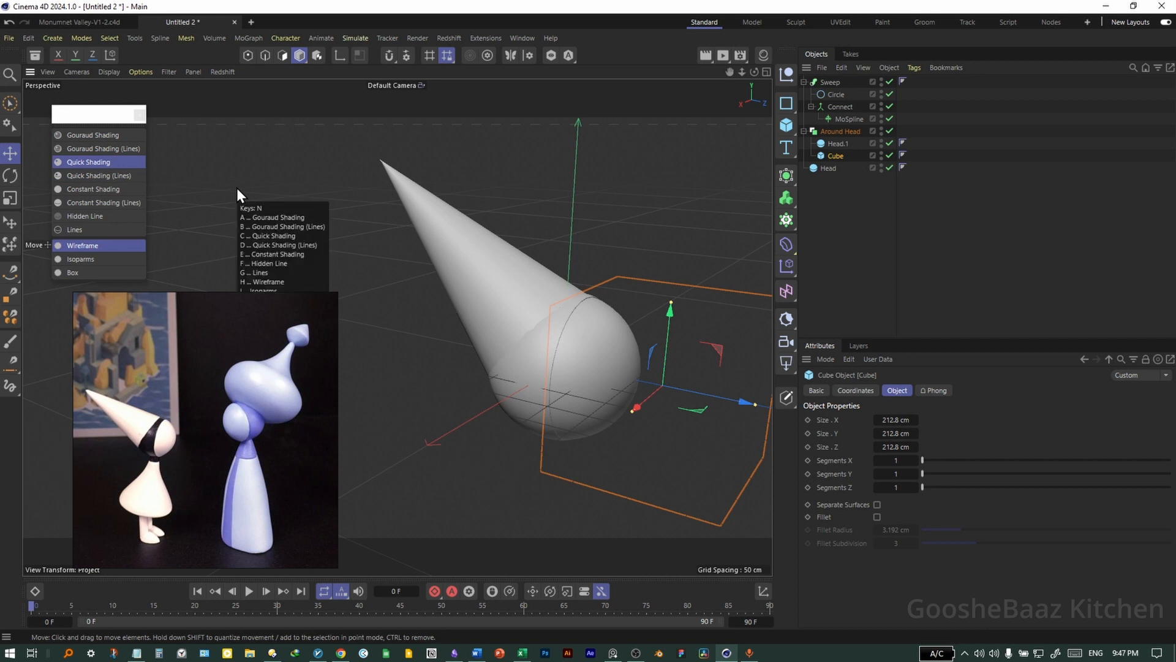
Try the line and wireframe display modes in the perspective view and settle on Gouraud Shading.
key("n")
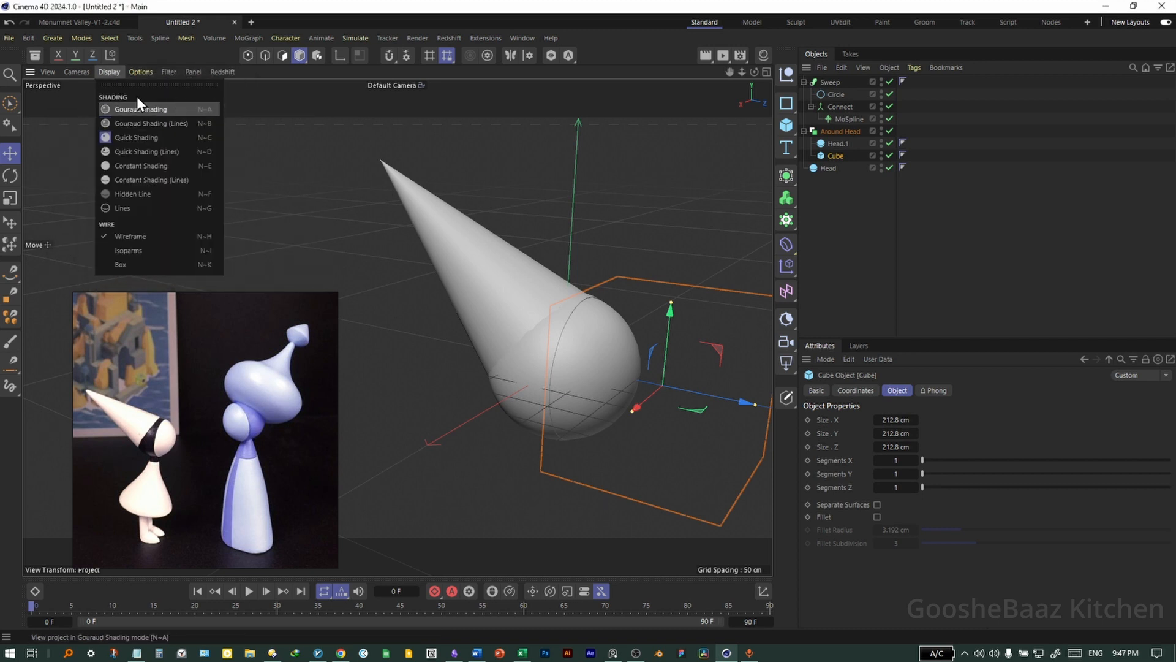
key("Escape")
key("n")
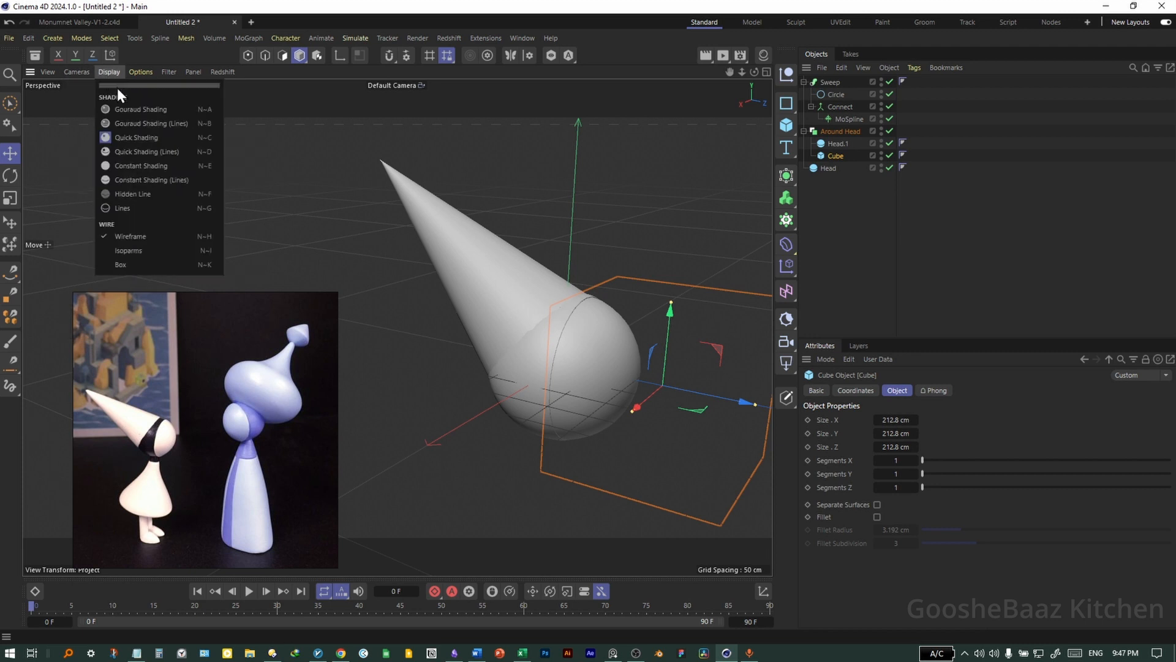
key("n")
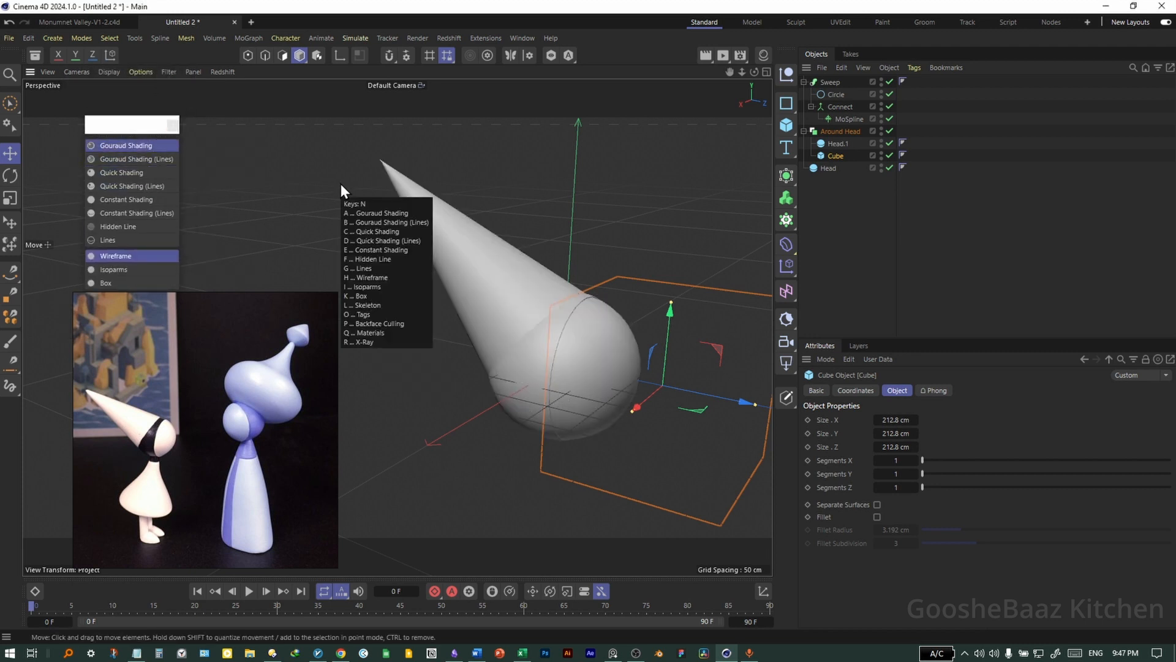
key("d")
key("b")
key("g")
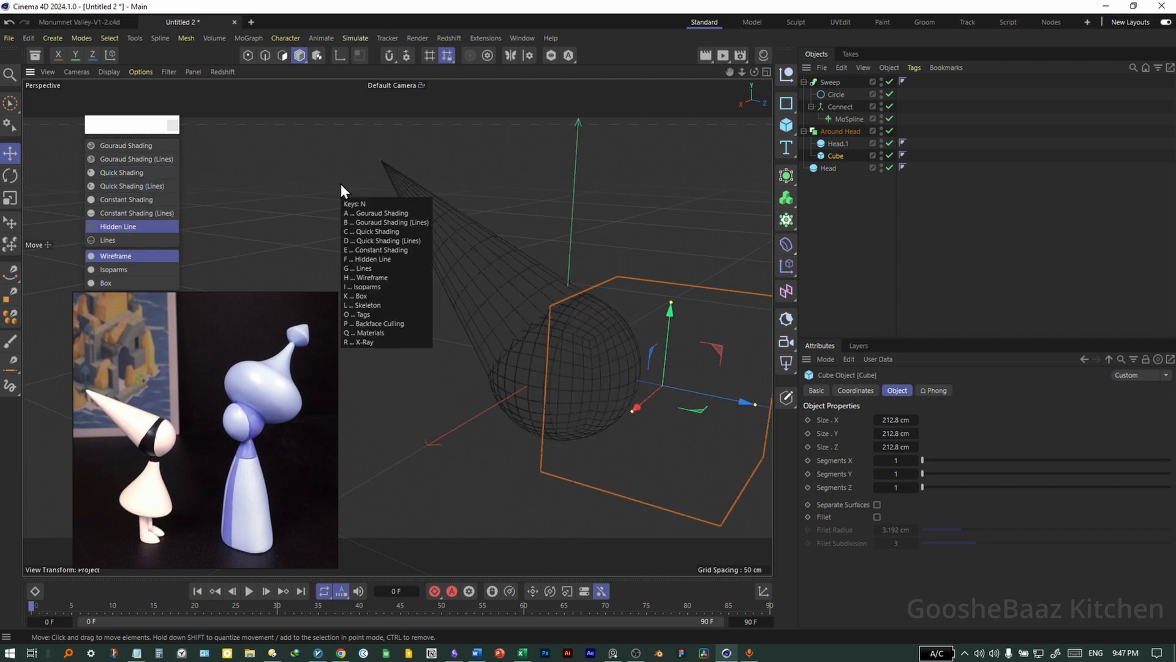
key("h")
key("a")
In the Right view, group the cone's Sweep into a null and name it Hat.
key("F5")
key("h")
key("F3")
scroll(551, 398, "down", 3)
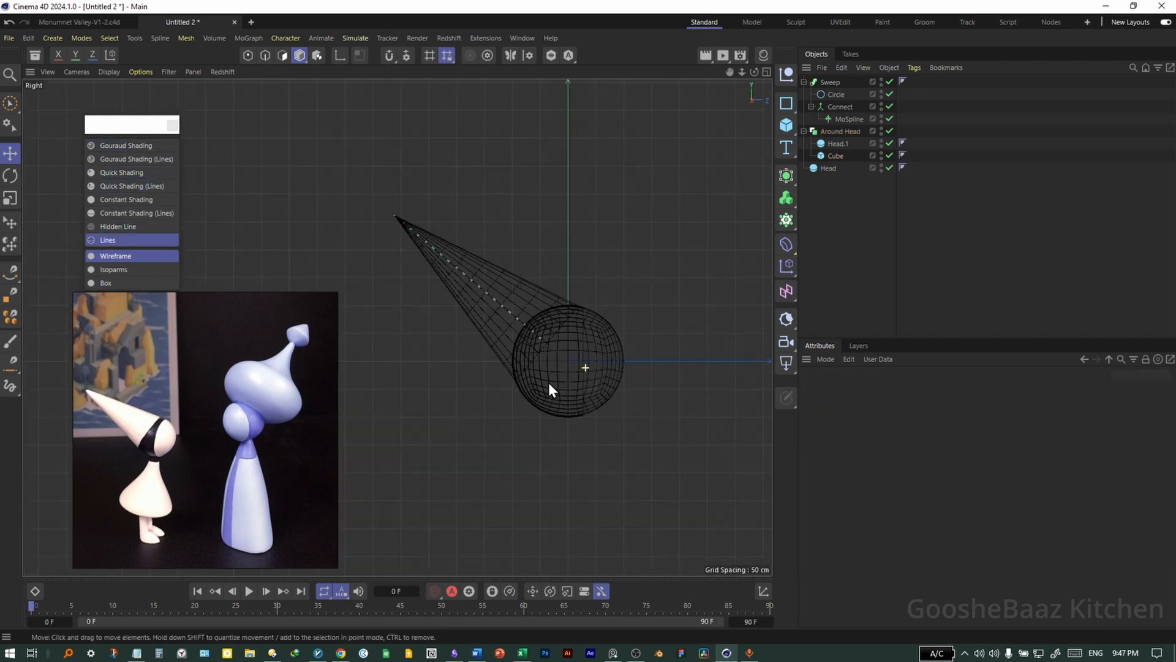
left_click(807, 84)
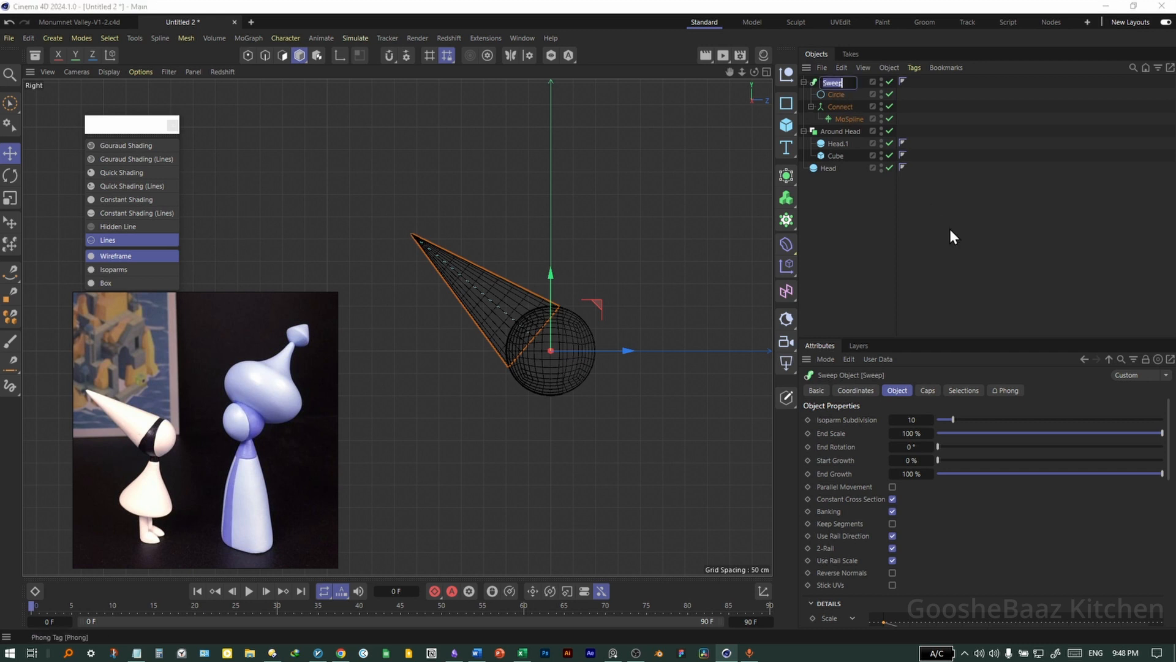
left_click(909, 213)
left_click(832, 83)
key("alt+g")
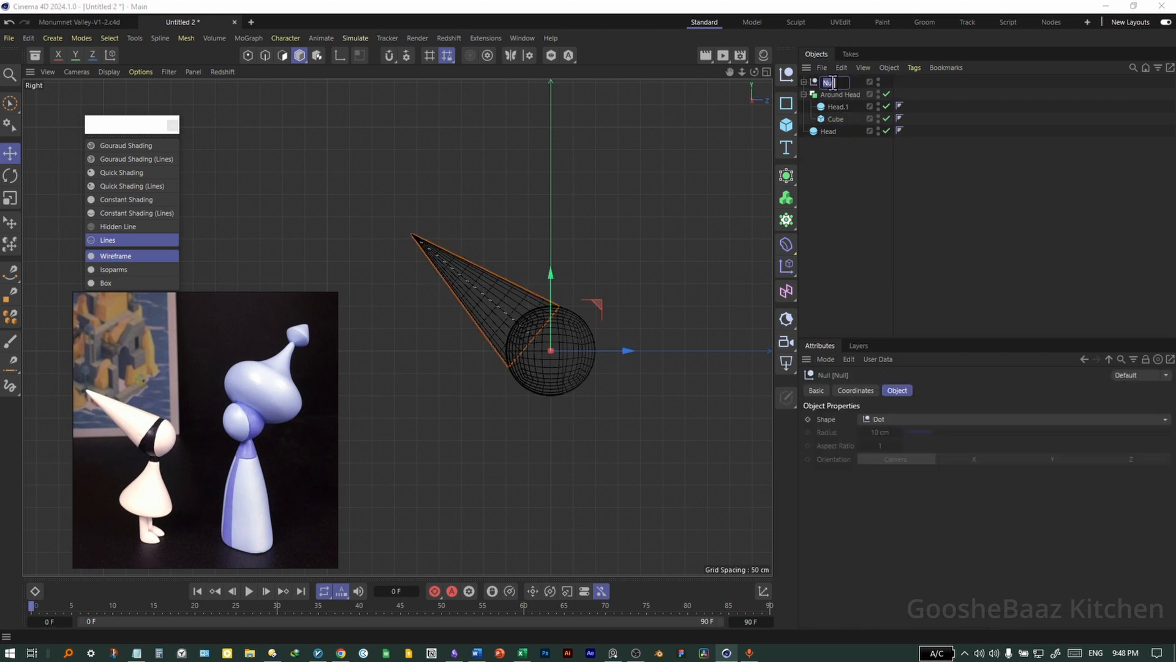
type("Hat")
key("Return")
left_click(804, 94)
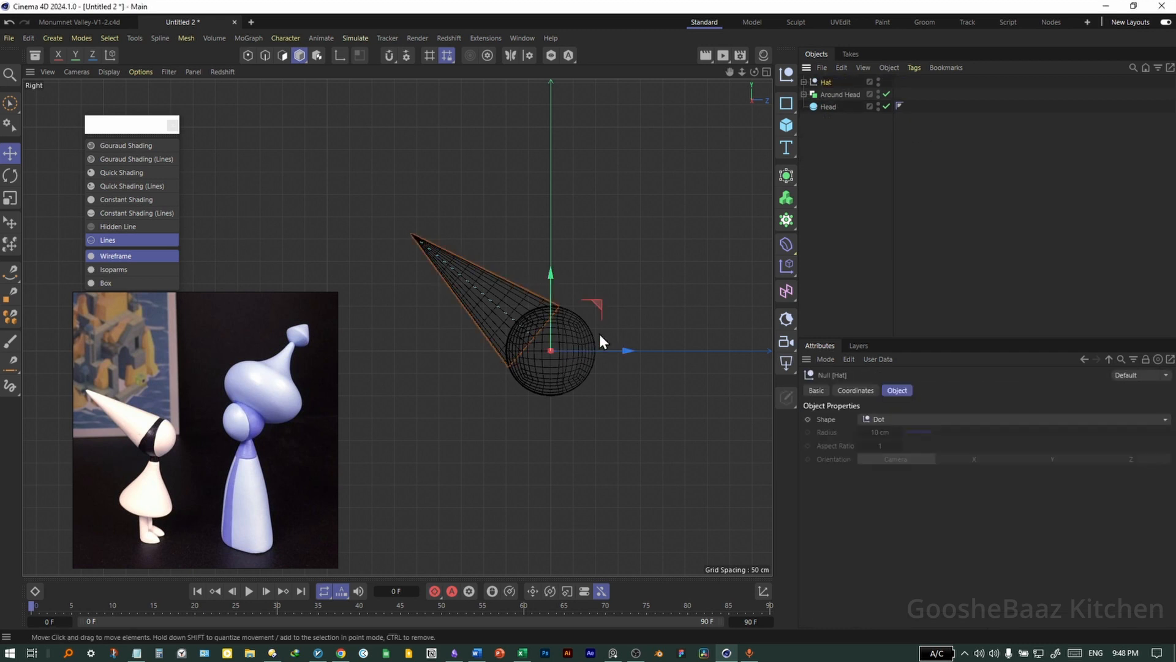
Duplicate the Hat group and rename the copy Body.
left_click_drag(830, 80, 827, 77, "ctrl")
double_click(831, 84)
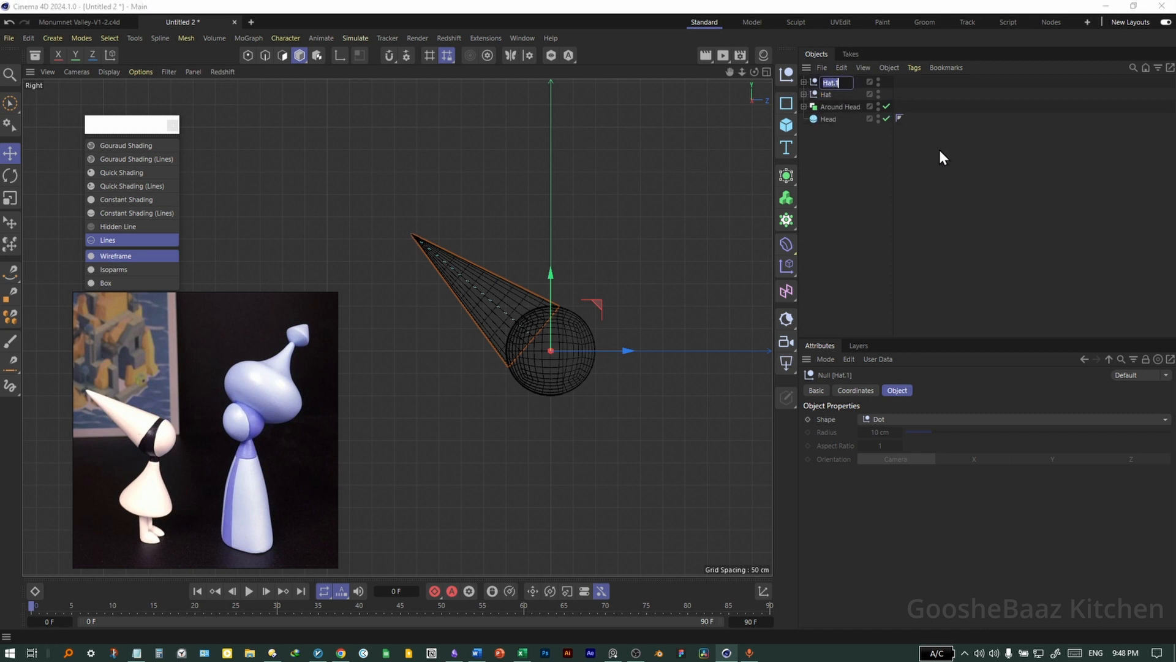
type("Body")
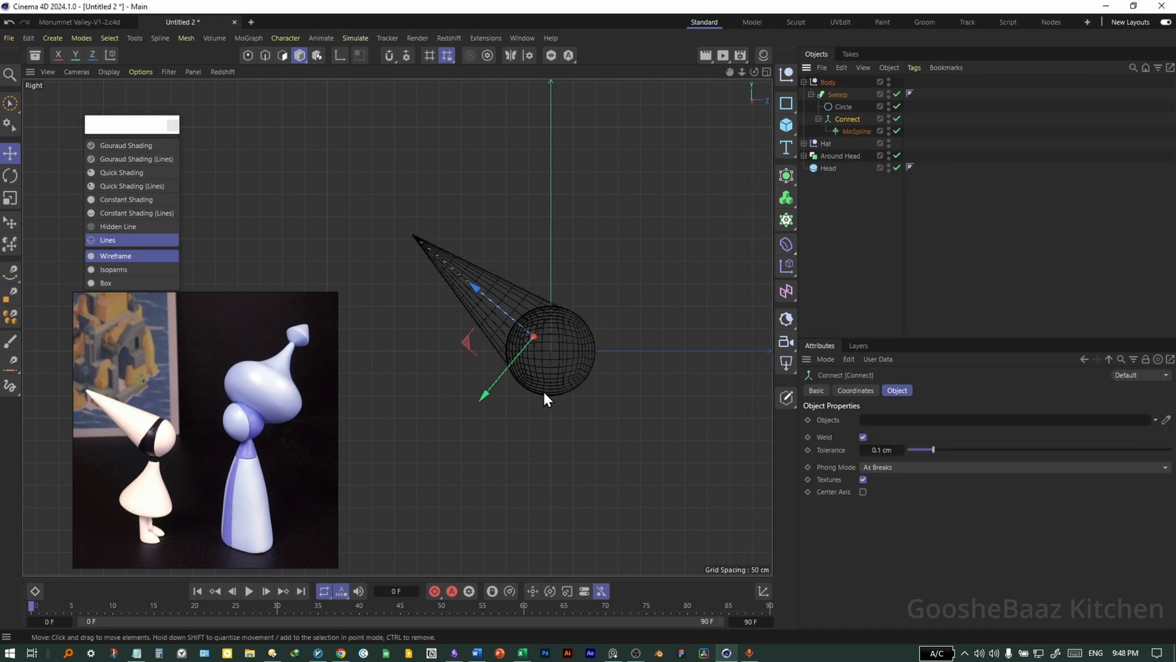
Rotate the Connect object inside Body until its cone points straight down, and center it beneath the head.
key("r")
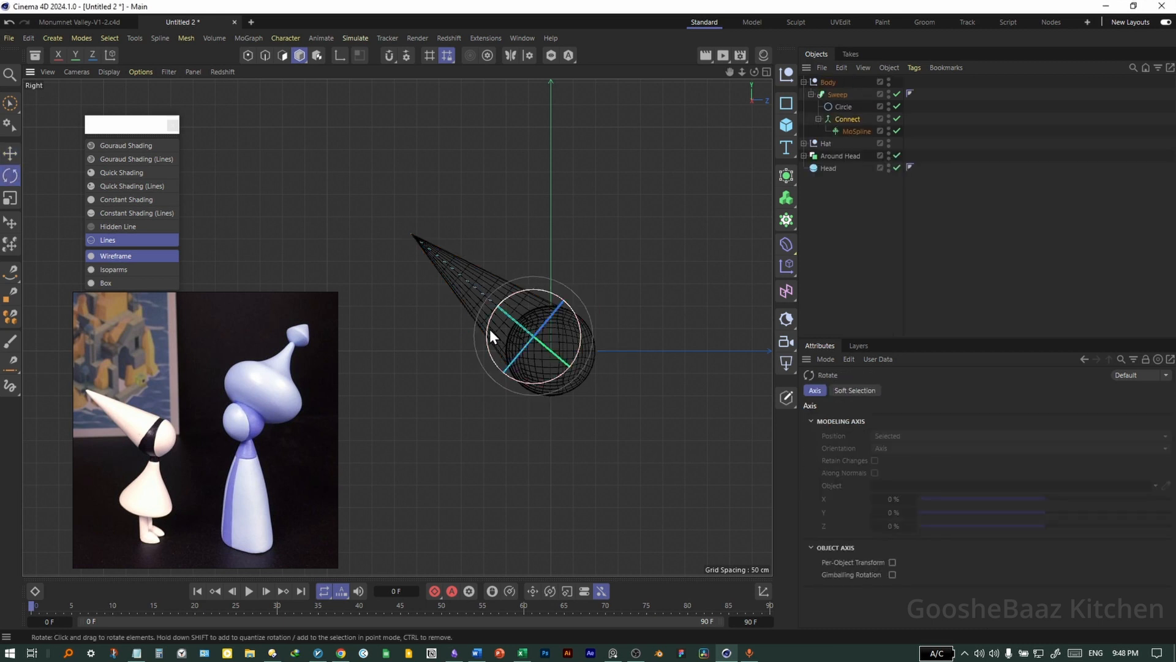
left_click_drag(489, 330, 565, 439)
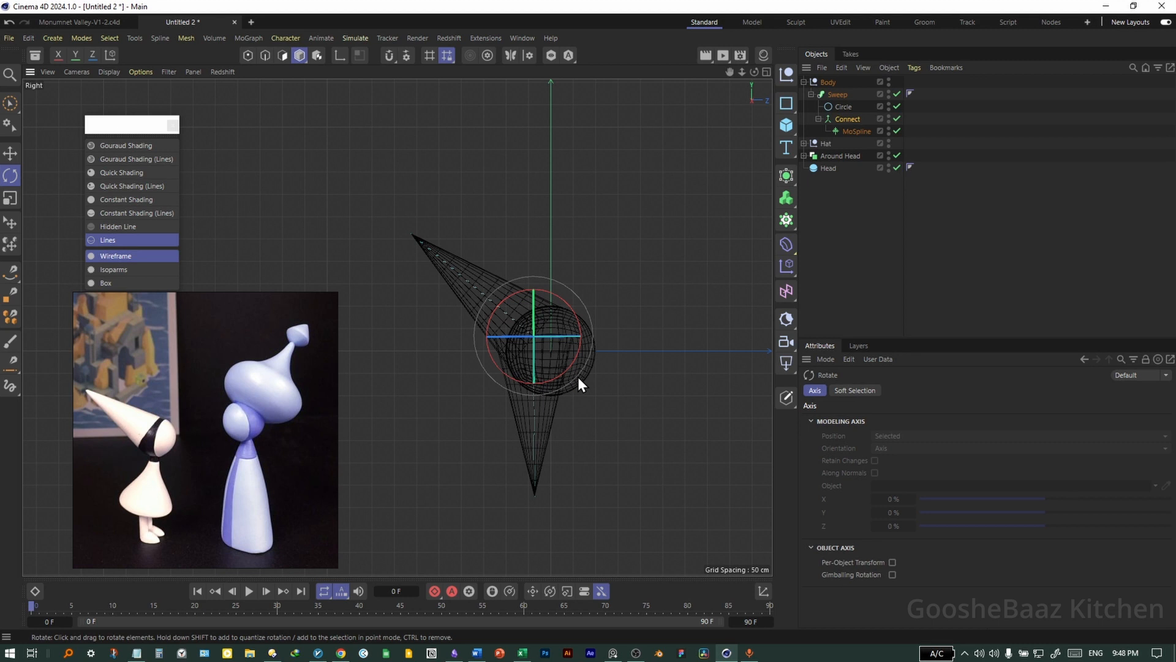
key("e")
left_click_drag(551, 372, 538, 344)
scroll(572, 536, "up", 4)
Reverse the taper on the Body Sweep's Scale curve, lowering the start point to about 0.4 and raising the end point to 1.
left_click(838, 94)
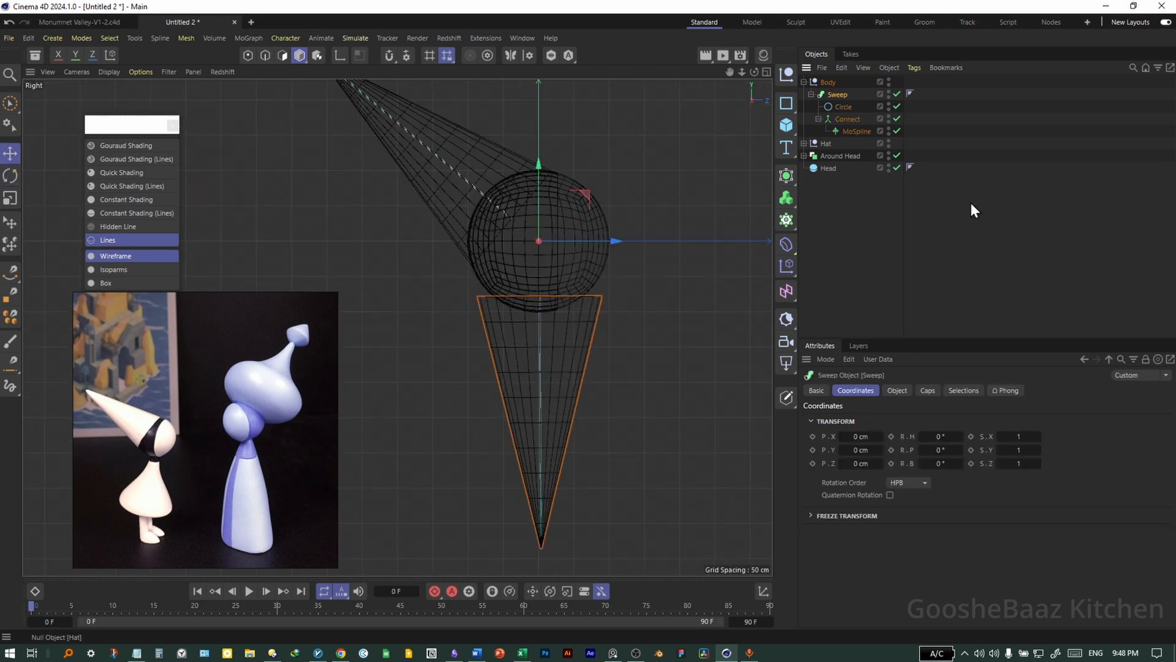
left_click(895, 390)
scroll(937, 502, "down", 5)
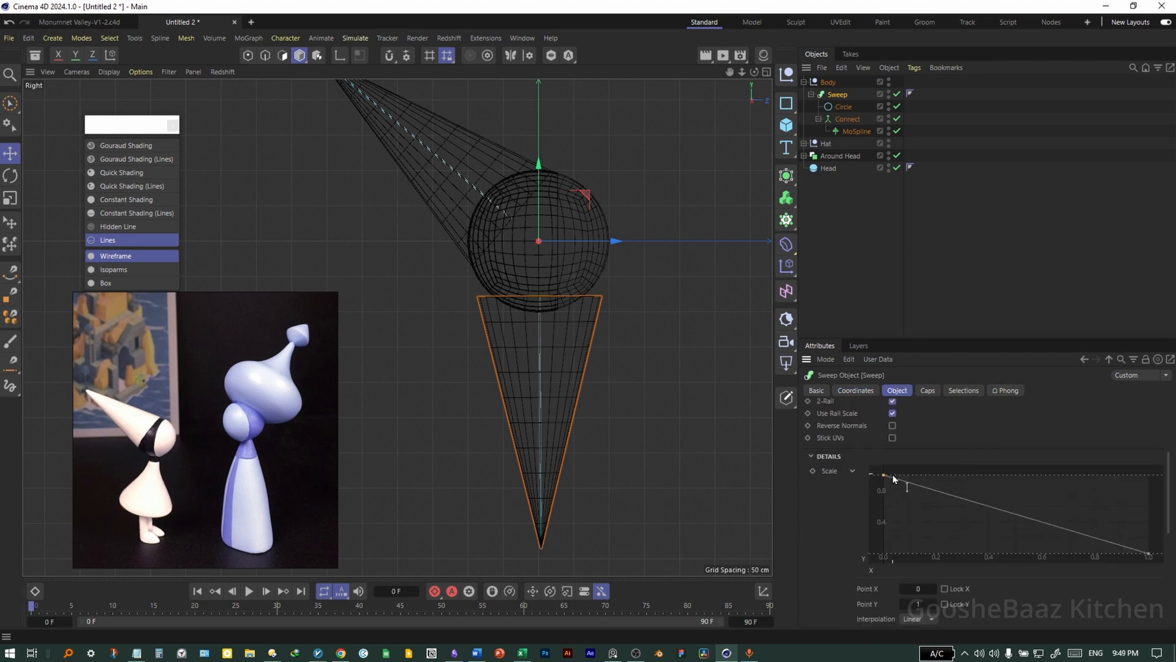
left_click_drag(884, 475, 884, 510)
left_click_drag(1149, 553, 1158, 471)
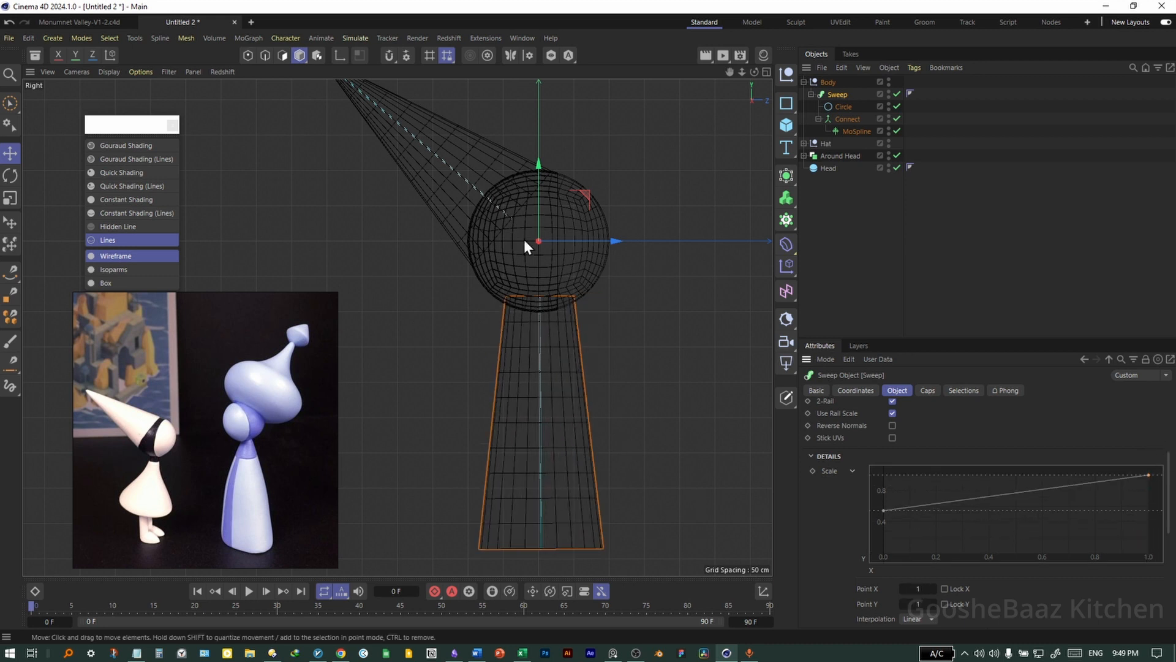
left_click_drag(883, 513, 883, 523)
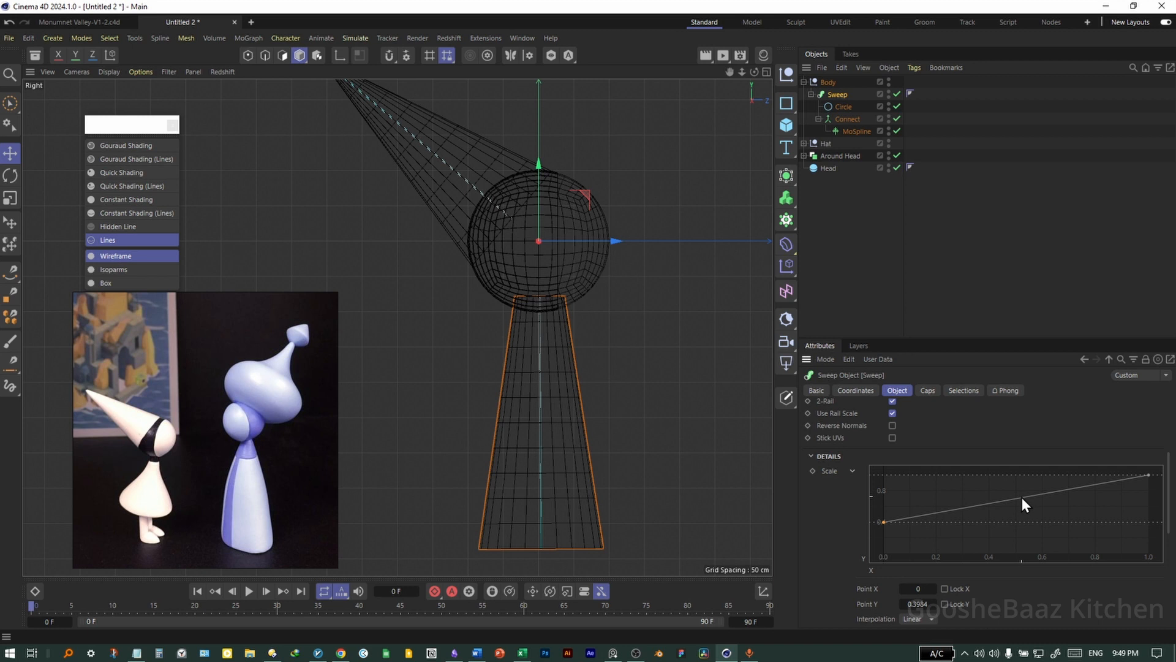
Add a Scale curve point at about X 0.24, Y 0.25 for a narrow neck, and enlarge the radius of Body's Circle.
left_click_drag(1021, 498, 1022, 545)
left_click_drag(1021, 545, 944, 533)
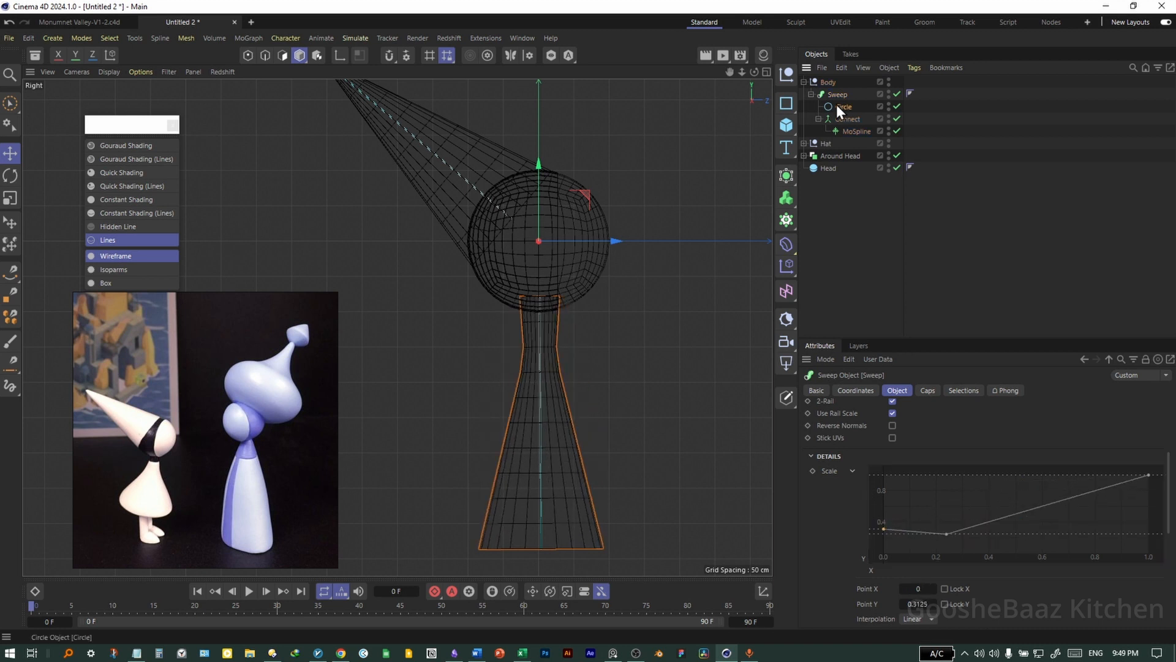
left_click(839, 107)
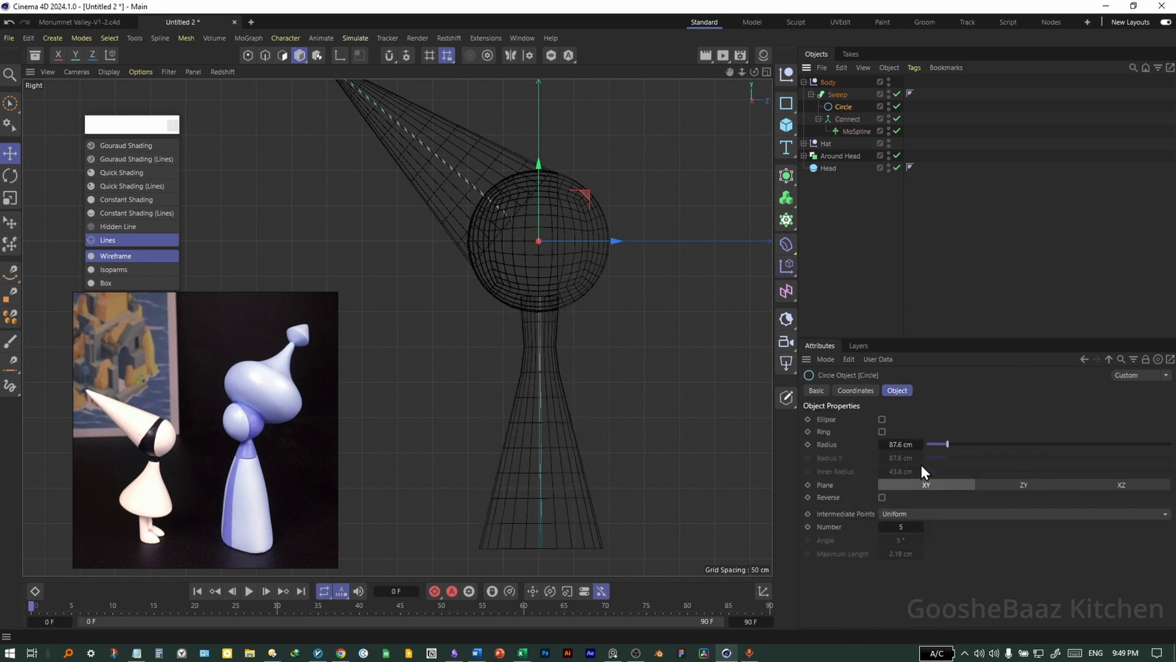
left_click_drag(919, 445, 920, 404)
Convert all points of the Body Sweep's Scale curve to Spline interpolation and level the start point with the neck point.
left_click(837, 94)
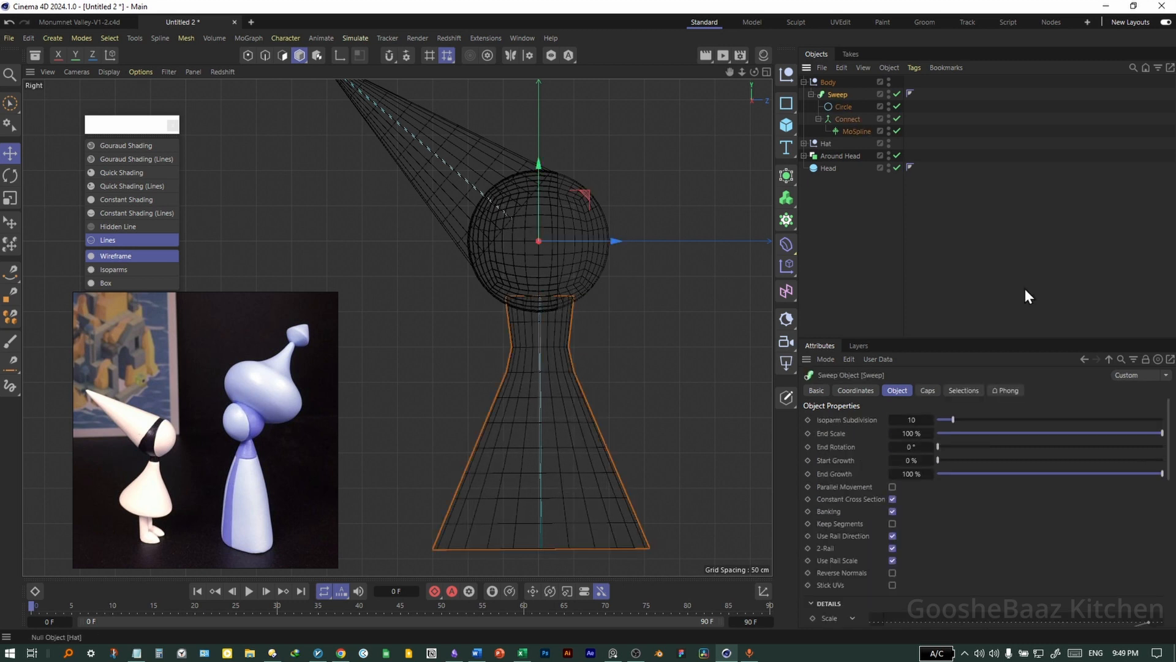
scroll(1015, 543, "down", 5)
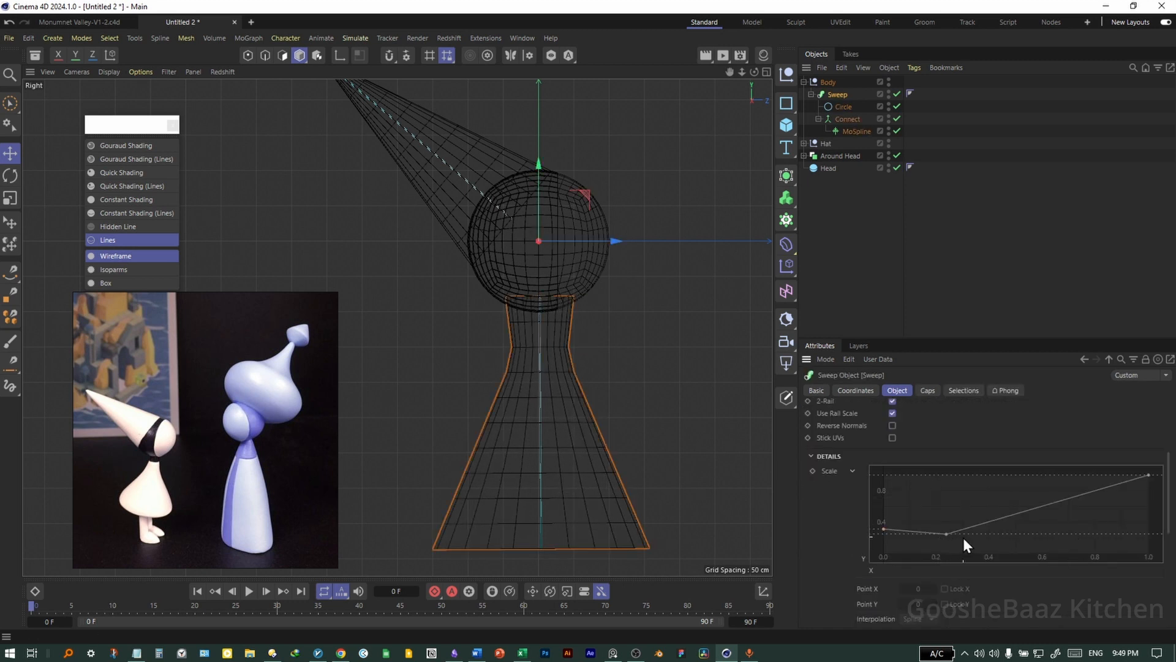
left_click(944, 535)
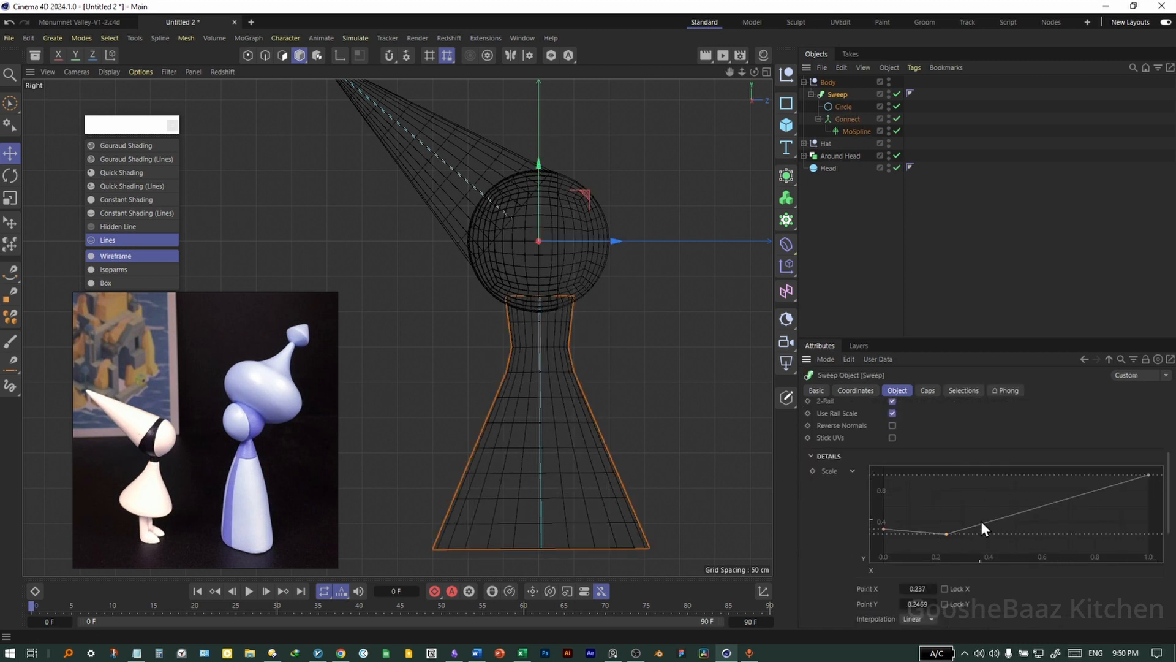
key("ctrl+a")
right_click(957, 519)
mouse_move(984, 521)
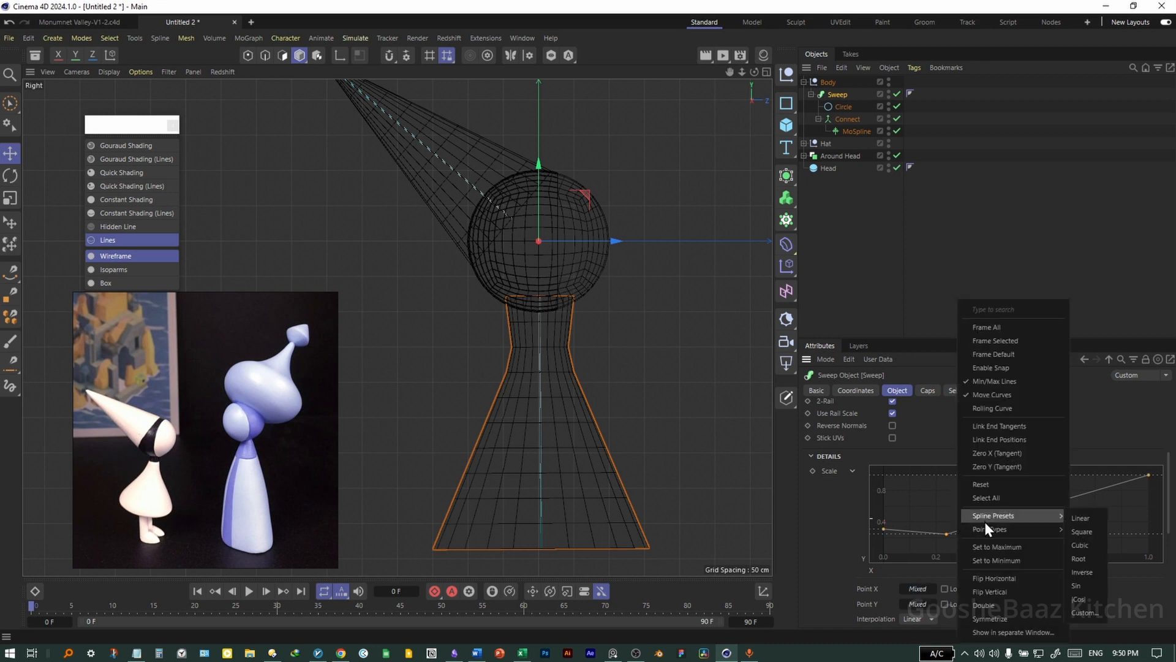
left_click(1094, 531)
mouse_move(947, 534)
left_mouse_down()
mouse_move(958, 539)
mouse_move(958, 526)
mouse_move(949, 539)
left_mouse_up()
left_click(884, 536)
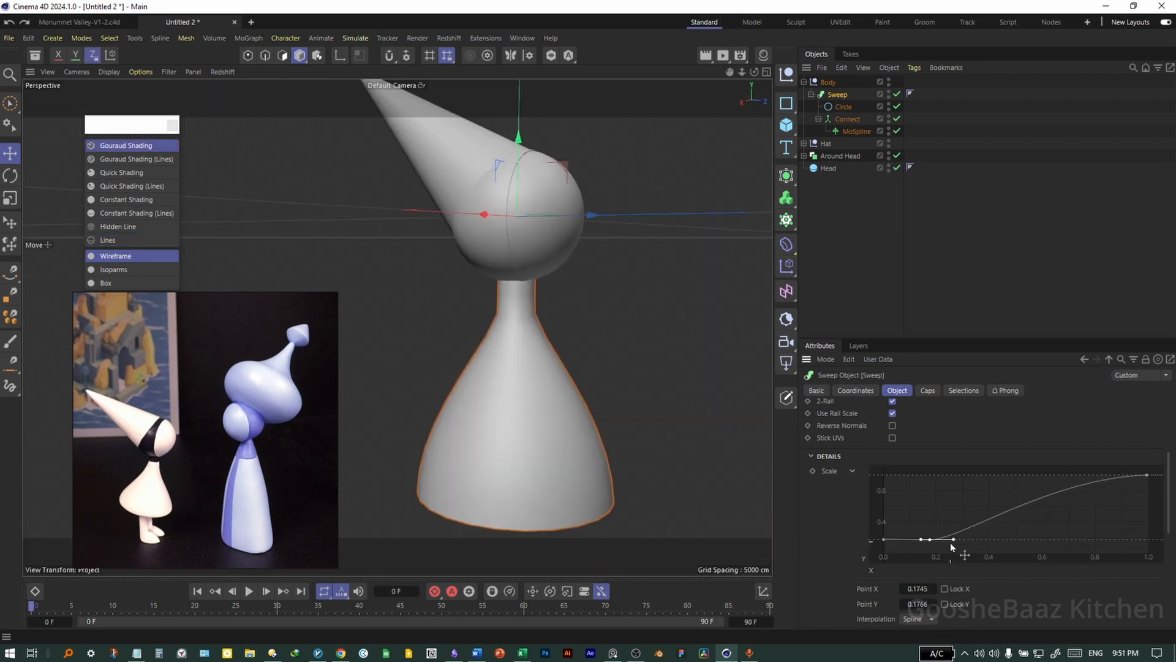
left_click_drag(929, 540, 979, 506)
key("ctrl+z")
key("ctrl+z")
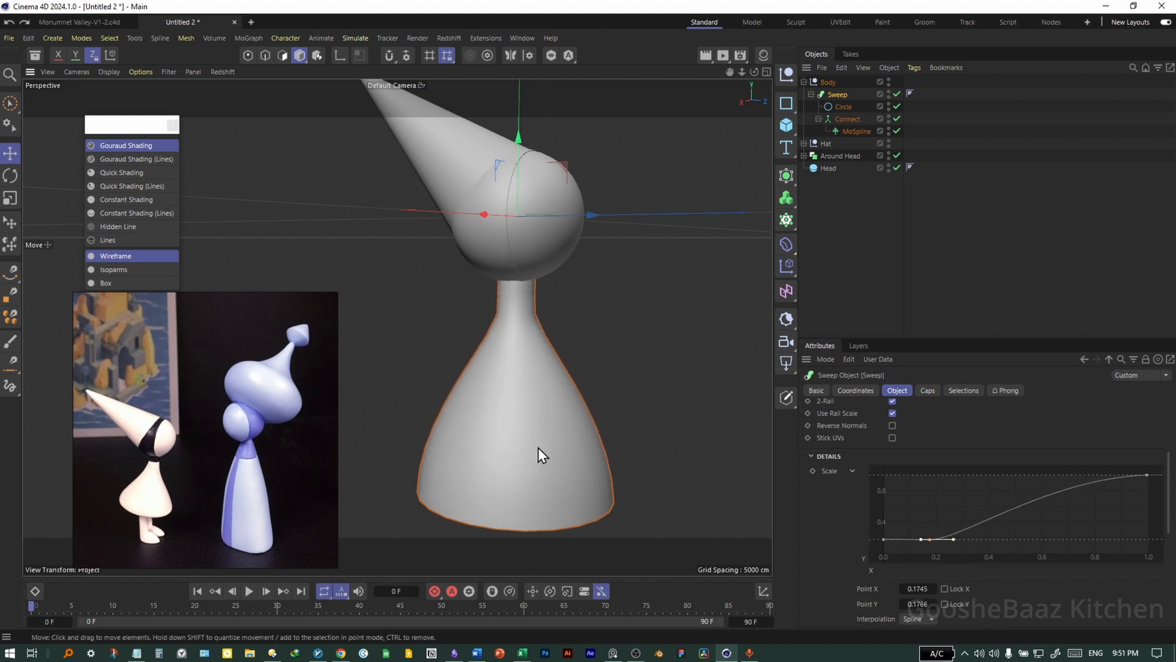
Switch the perspective view's display mode to Quick Shading (Lines).
left_click_drag(538, 448, 528, 422, "alt")
key("n")
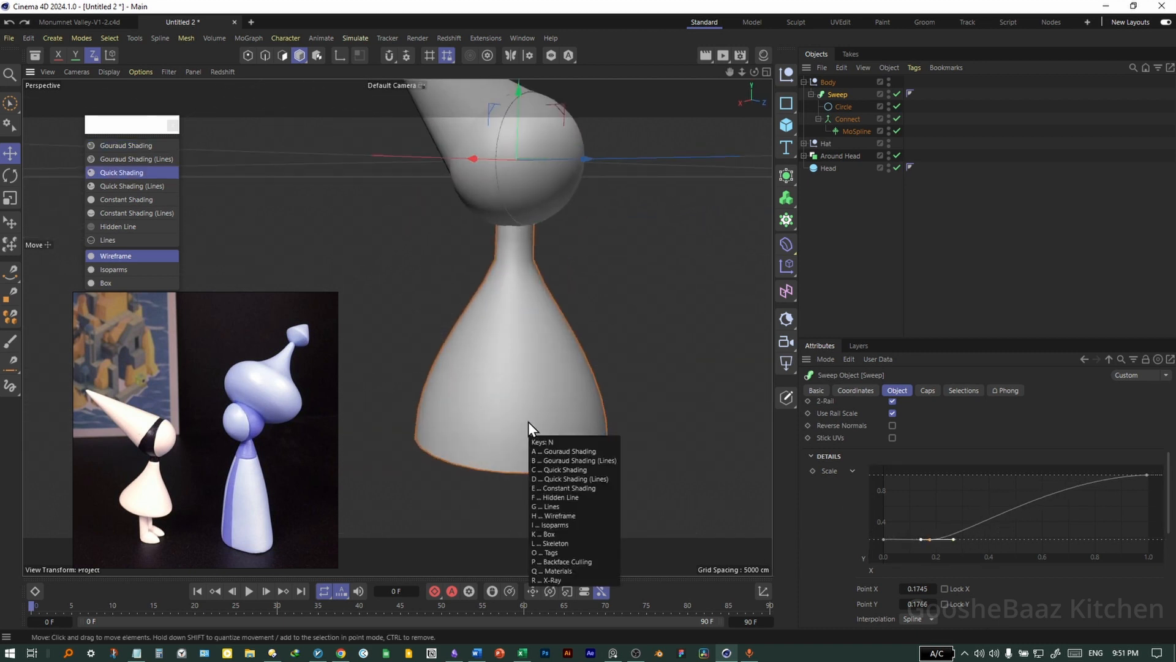
key("d")
Raise the tangent of the Scale curve's end point so the body bulges out and narrows at the hem.
left_click(1146, 475)
left_click_drag(1072, 481, 1075, 478)
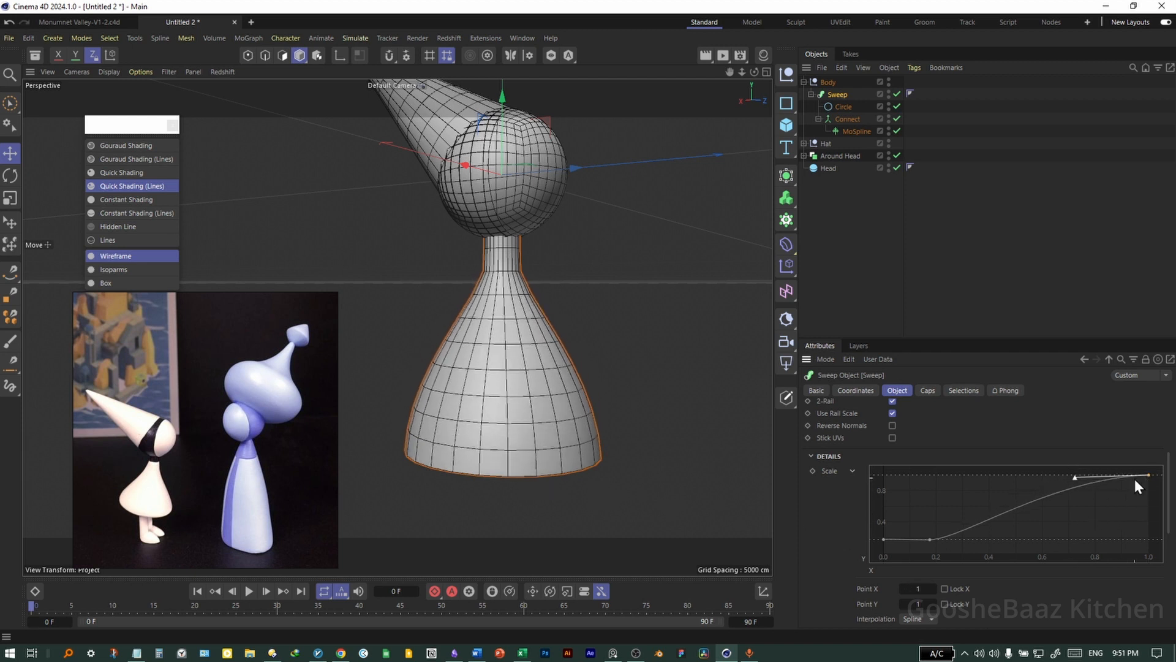
left_click_drag(1135, 479, 1096, 450)
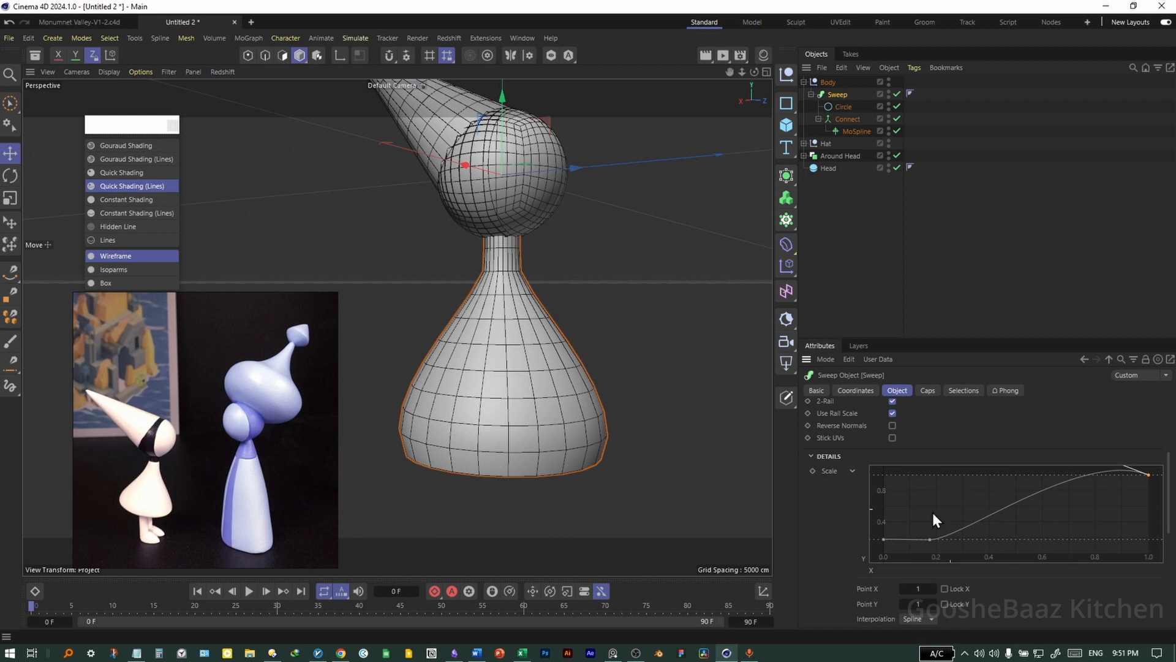
Add a Bevel deformer inside the Body group and set its offset to 2.5 cm to round the hem.
left_click_drag(463, 490, 447, 442, "alt")
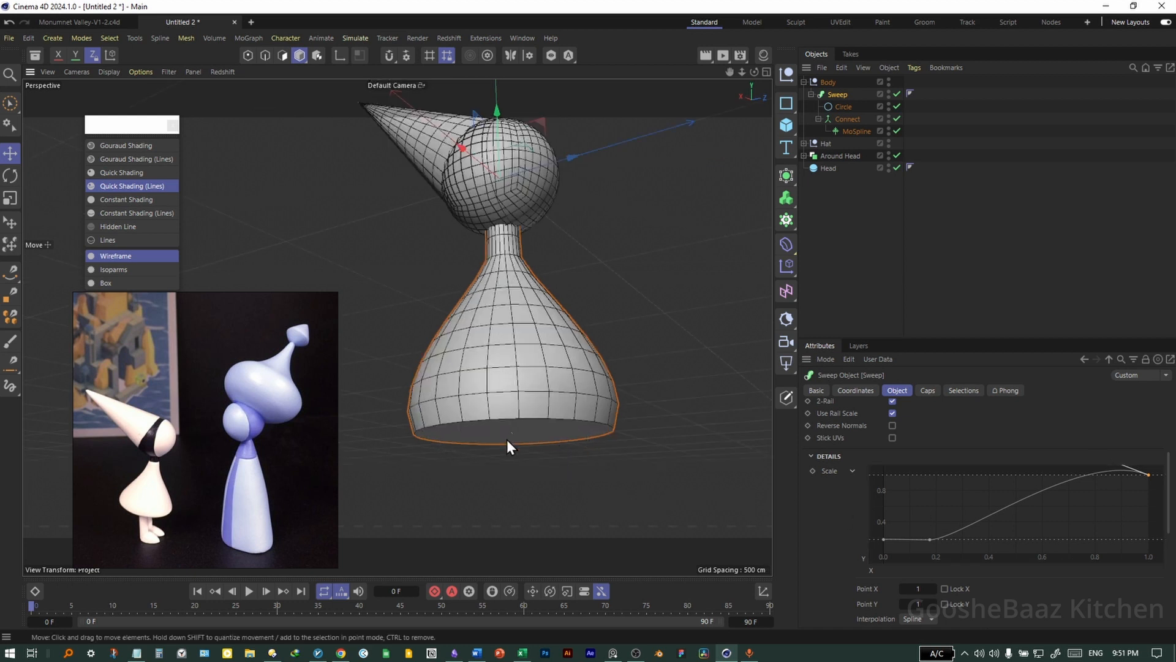
left_click(786, 244)
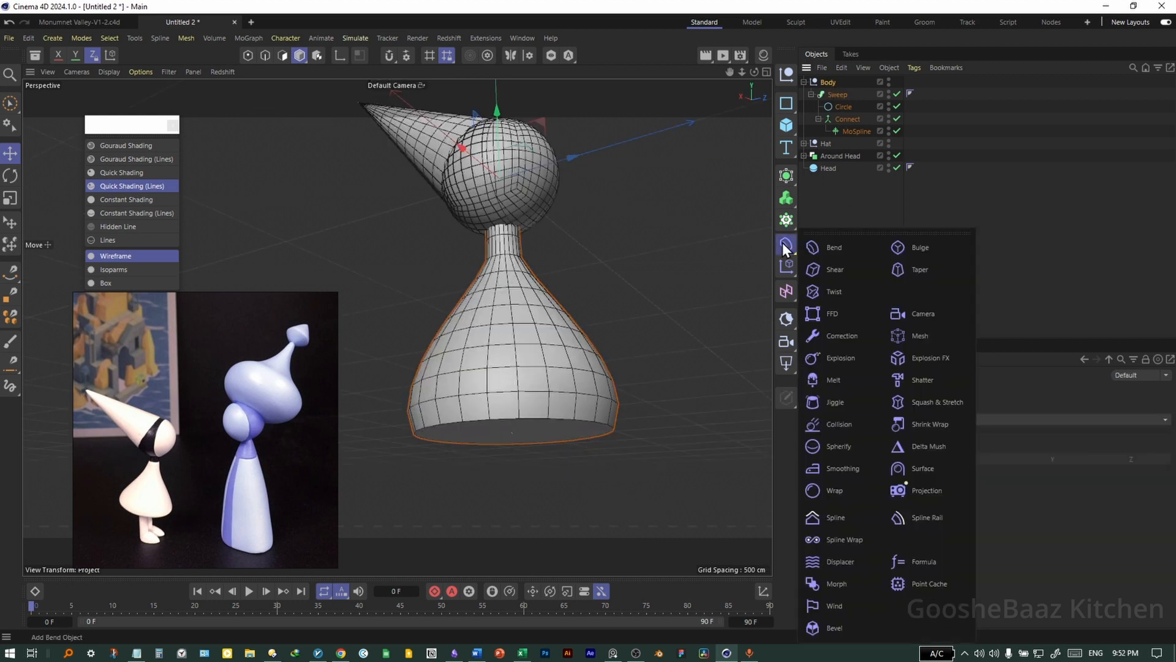
left_click(843, 630)
scroll(524, 436, "up", 5)
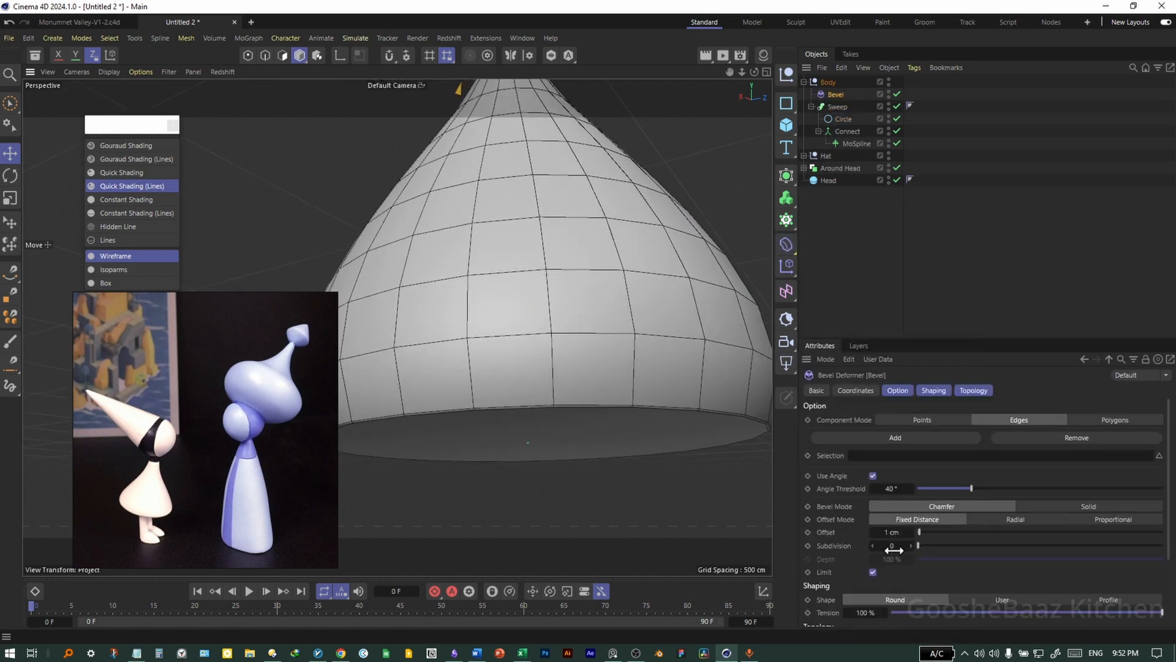
left_click_drag(892, 531, 909, 532)
scroll(606, 460, "down", 8)
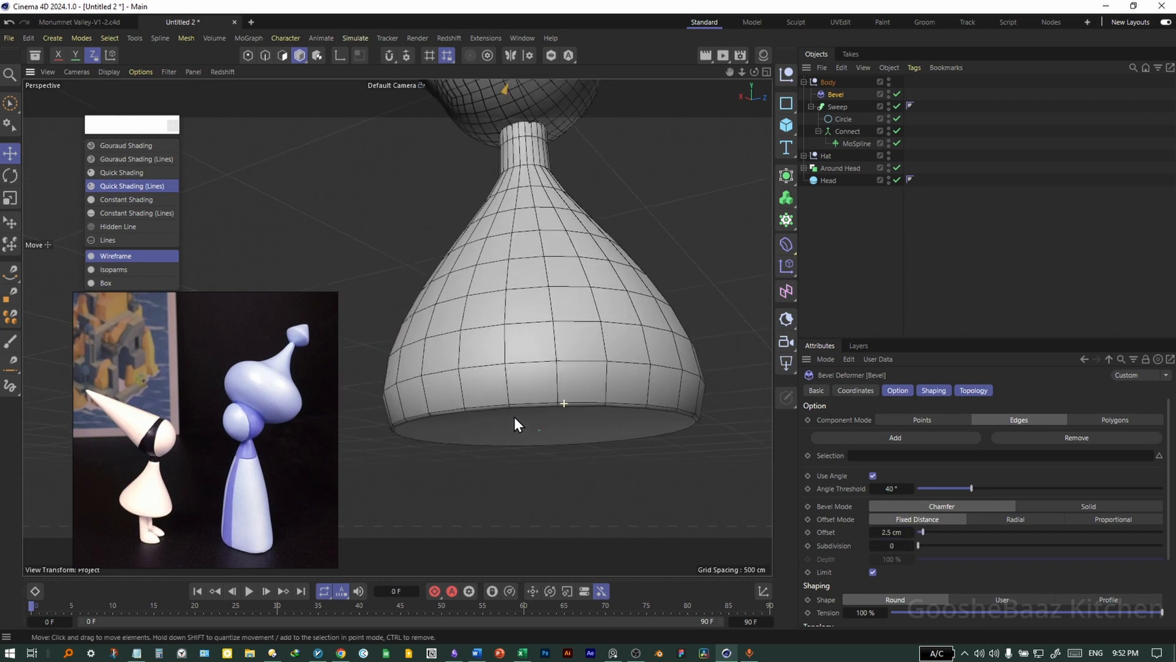
Set the perspective view's display mode back to Gouraud Shading and switch to the Right view.
key("n")
key("a")
middle_click(612, 426)
middle_click(386, 457)
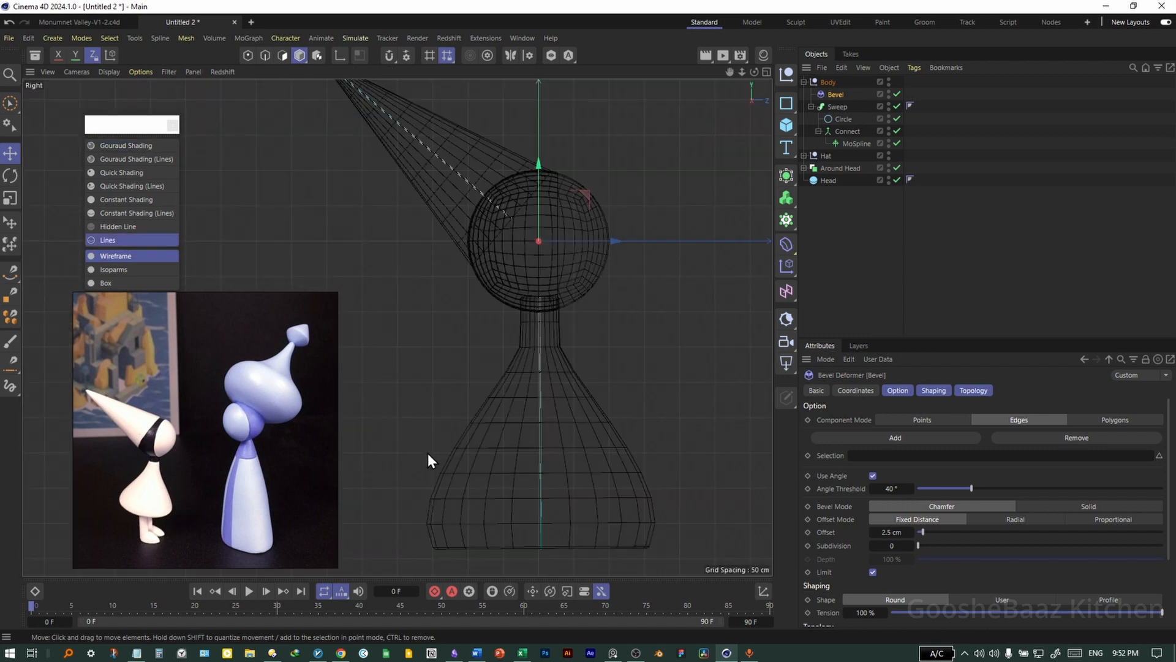
middle_click_drag(550, 409, 543, 318, "alt")
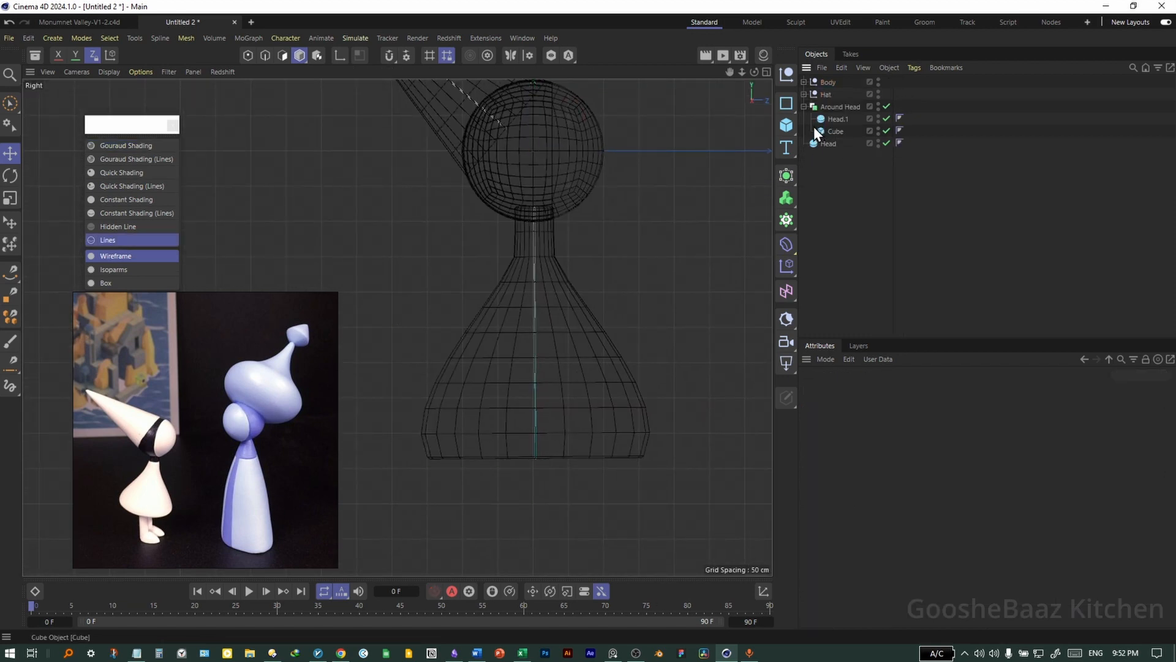
Add a Cylinder primitive to the scene and open the Asset Browser.
left_click(804, 107)
left_click(793, 126)
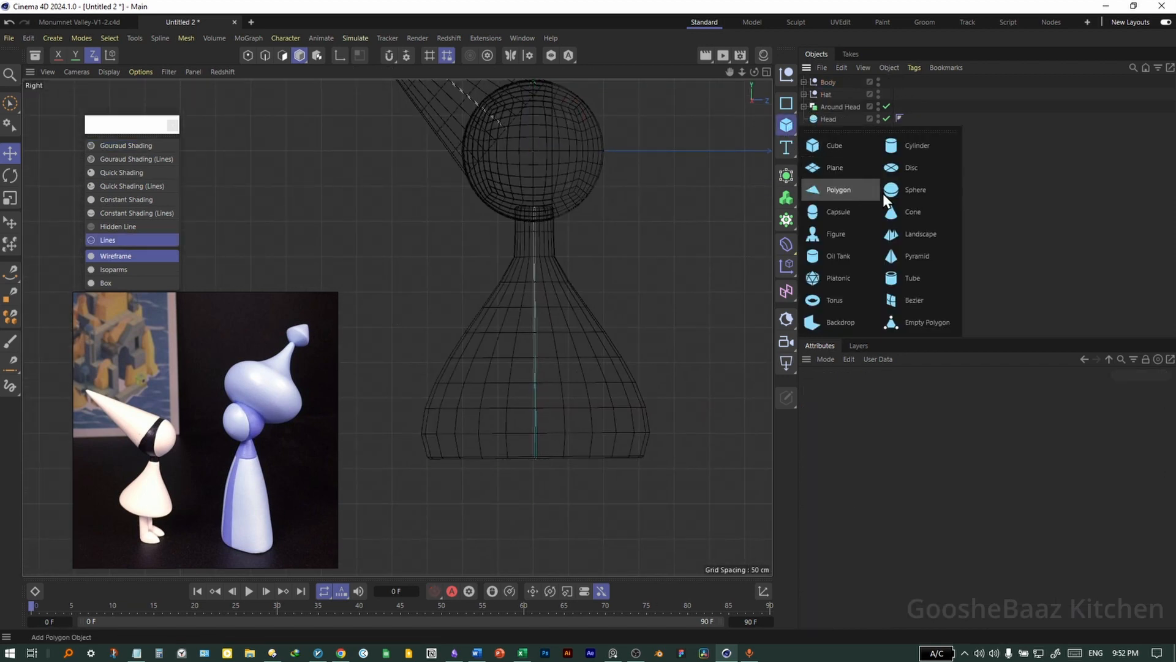
left_click(898, 252)
scroll(601, 329, "down", 3)
left_click(38, 57)
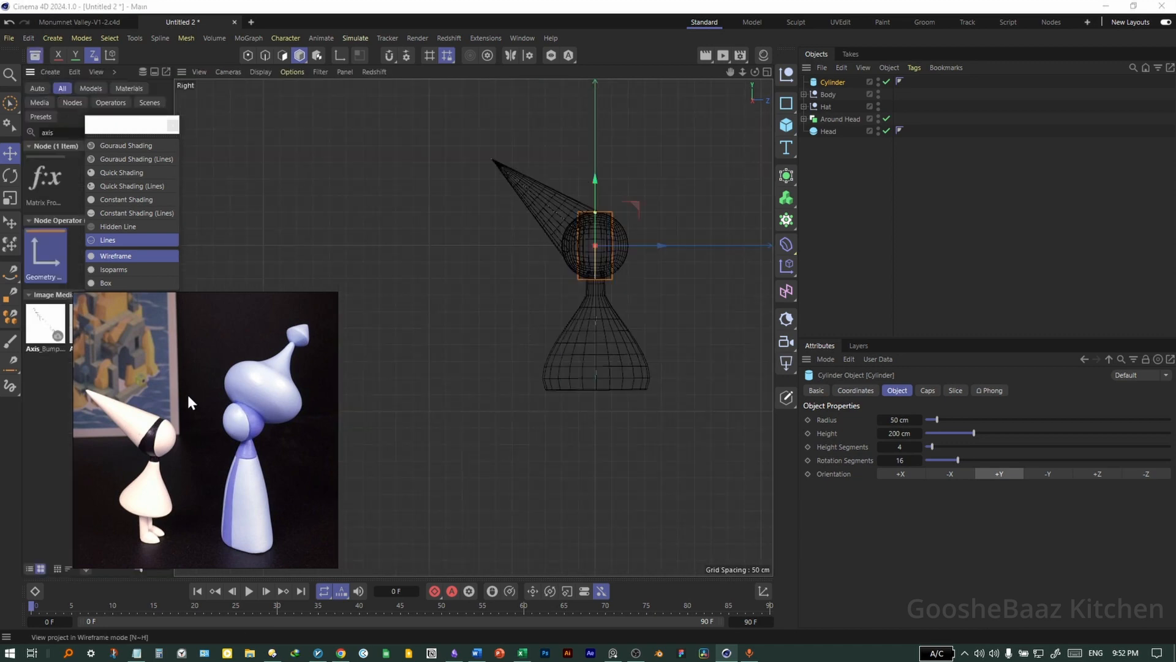
Search the assets for "axis" and apply the Geometry Axis deformer to the Cylinder, keeping the reference picture and display palette clear of the work.
right_click_drag(188, 394, 419, 484)
left_click_drag(126, 123, 240, 235)
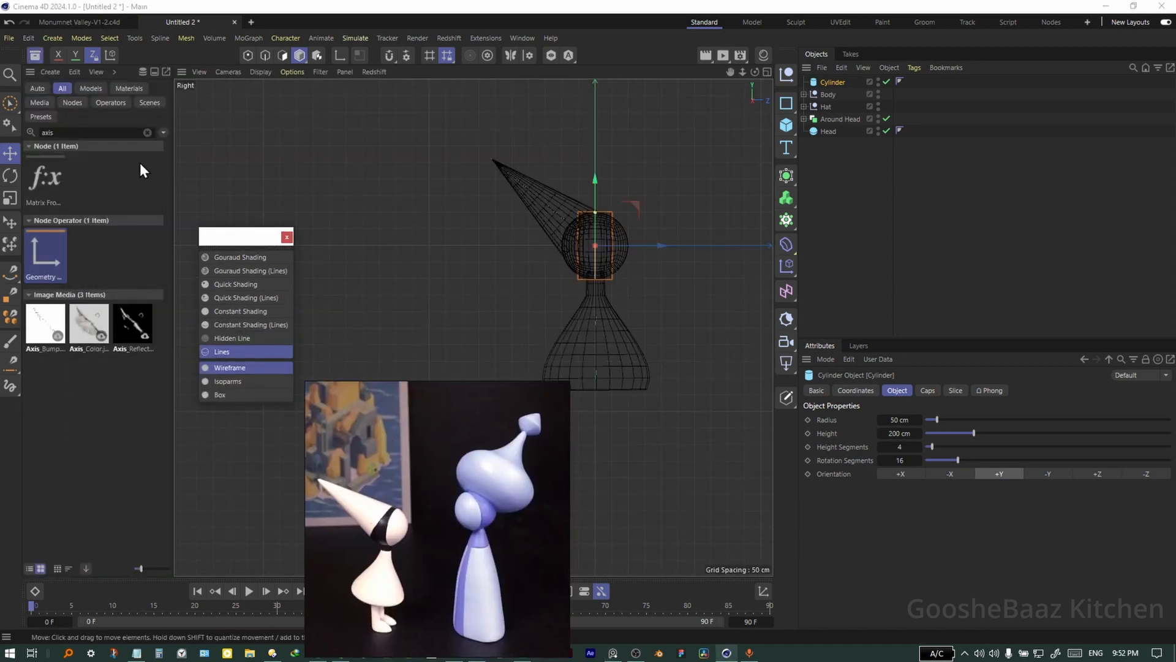
left_click(147, 133)
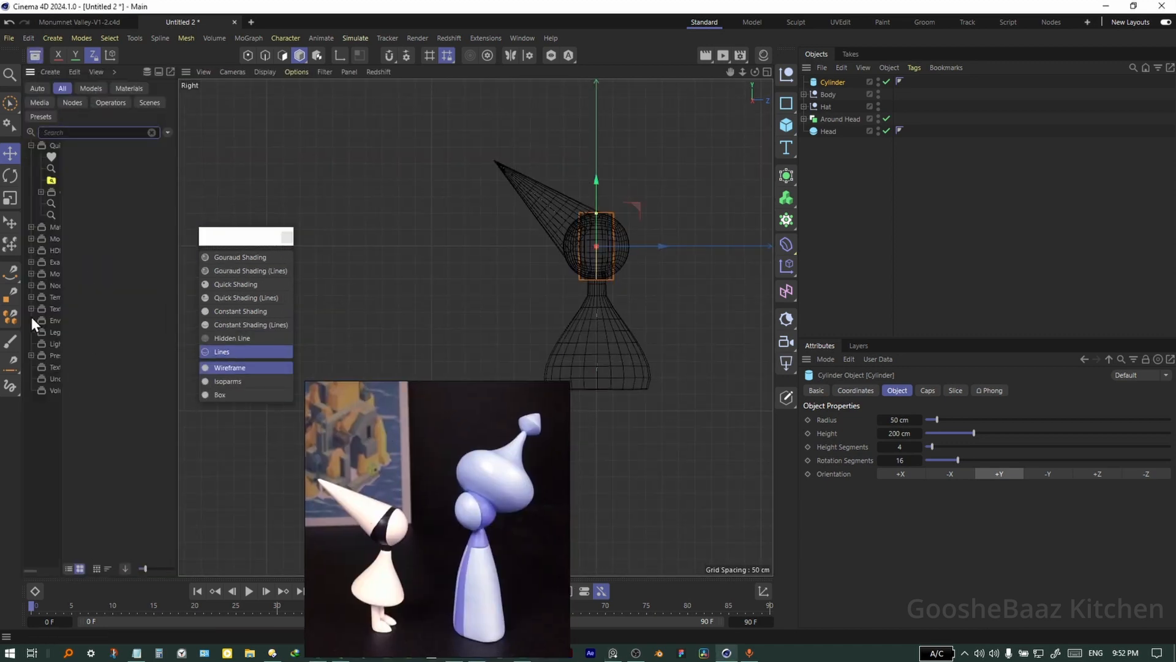
left_click_drag(177, 124, 302, 125)
type("axis")
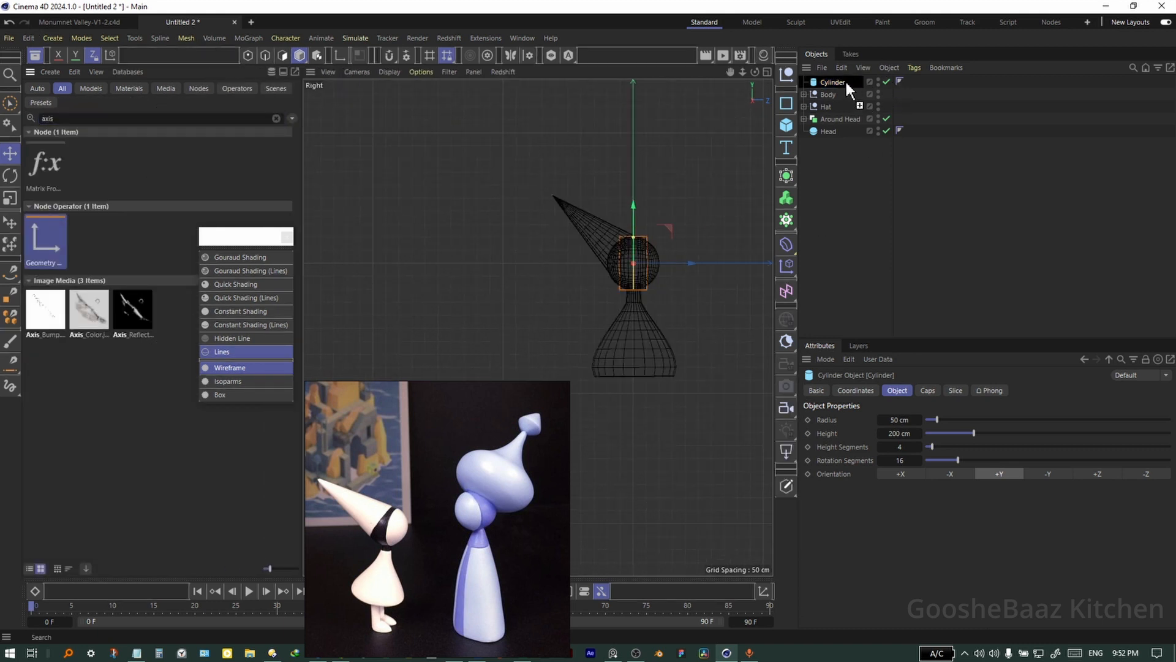
left_click_drag(844, 82, 844, 83)
left_click(36, 54)
right_click_drag(521, 496, 277, 382)
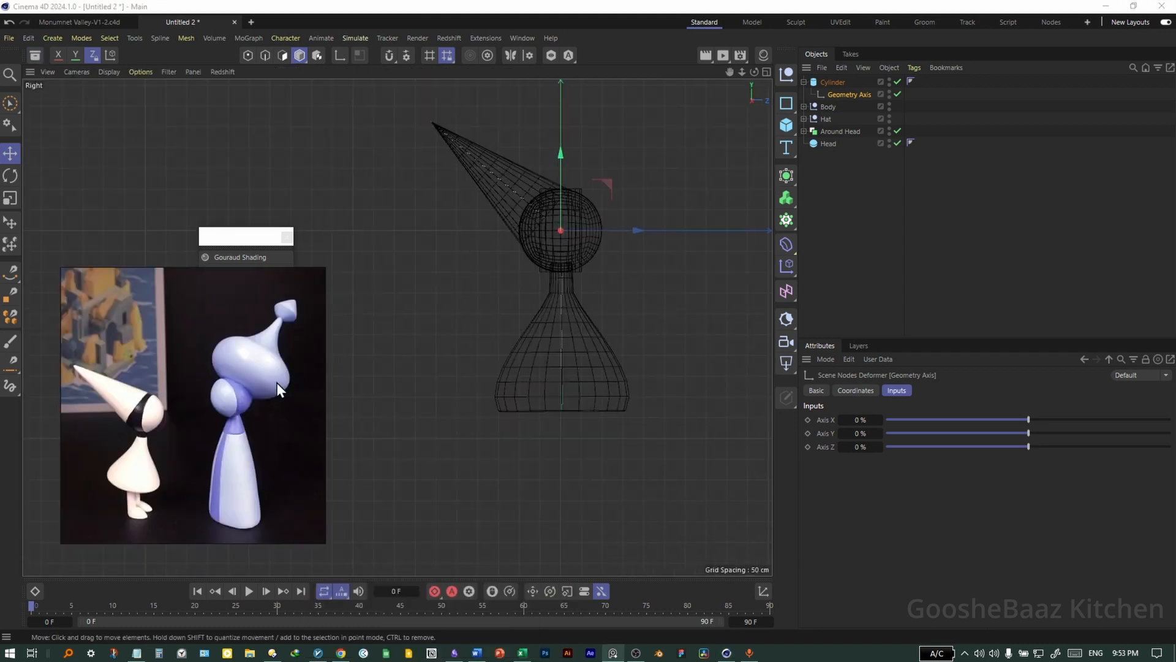
Set the Geometry Axis deformer's Axis Y to -100 % to put the Cylinder's axis at its top.
left_click_drag(663, 248, 664, 256)
left_click(587, 236)
scroll(587, 236, "up", 5)
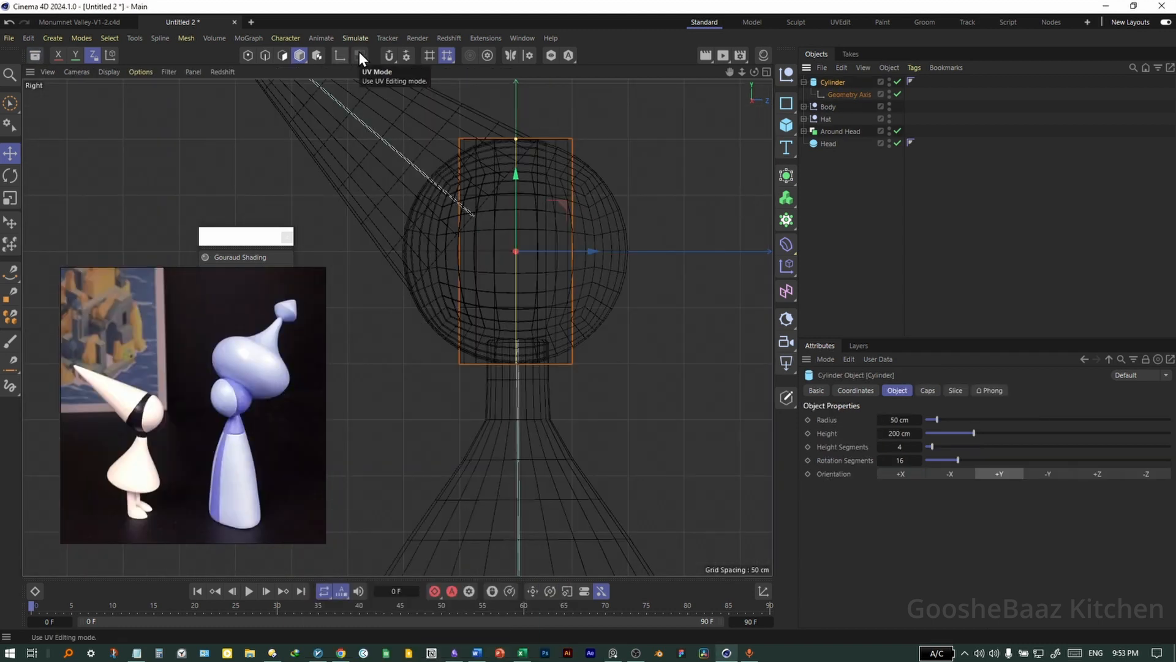
left_click(840, 93)
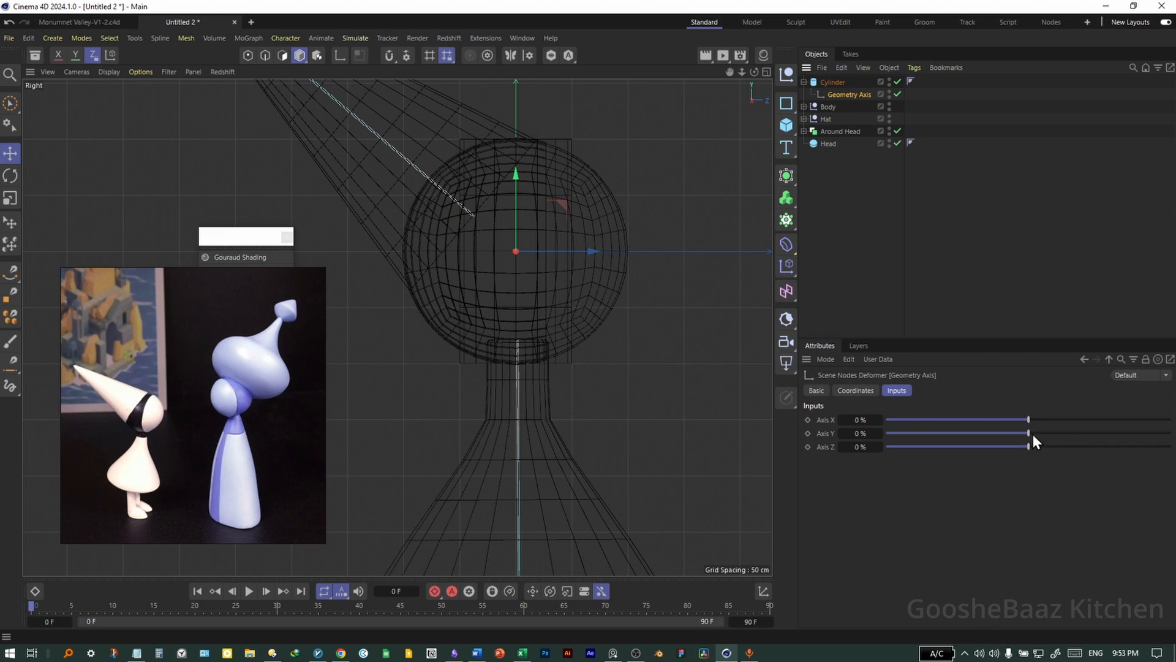
left_click_drag(1031, 433, 852, 447)
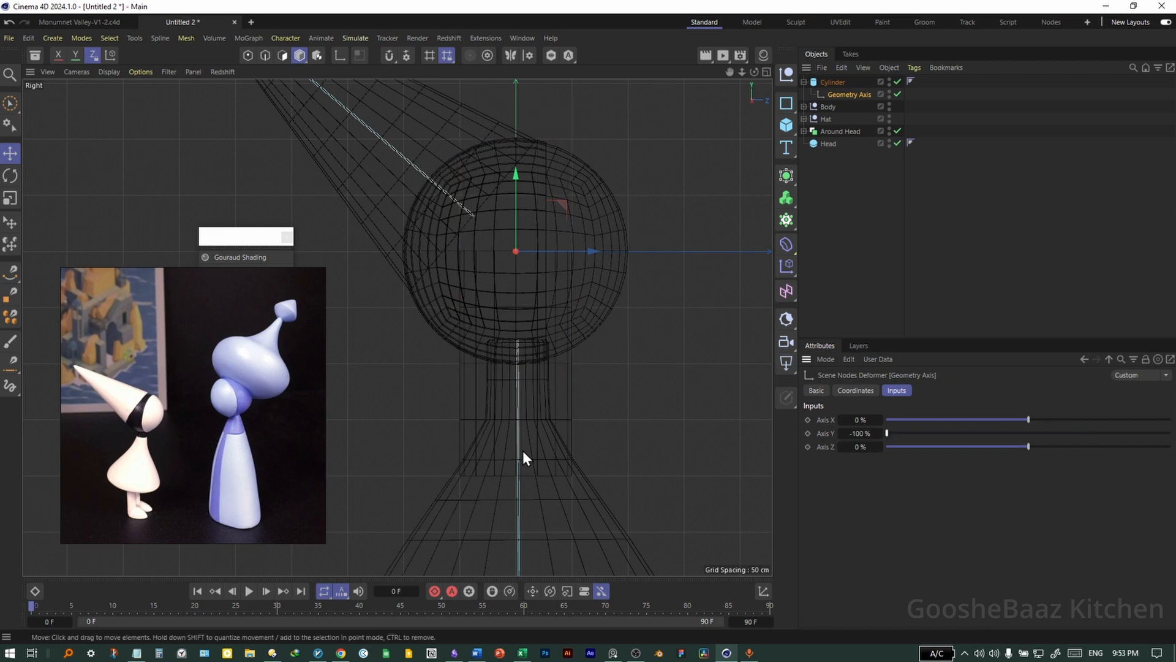
Move the Cylinder down in the Right view until it sticks out beneath the body's hem as a leg.
middle_click(548, 306)
middle_click(392, 315)
left_click_drag(605, 332, 623, 261, "alt")
middle_click(623, 261)
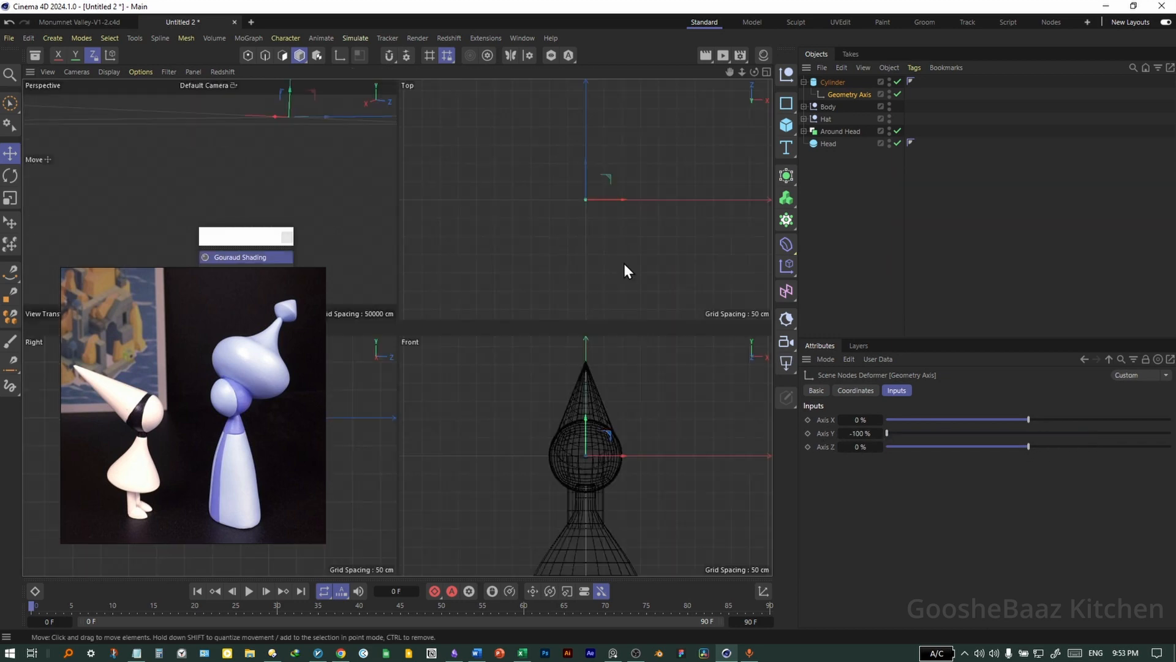
middle_click(367, 373)
middle_click_drag(560, 341, 556, 295, "alt")
scroll(613, 319, "down", 5)
left_click(831, 82)
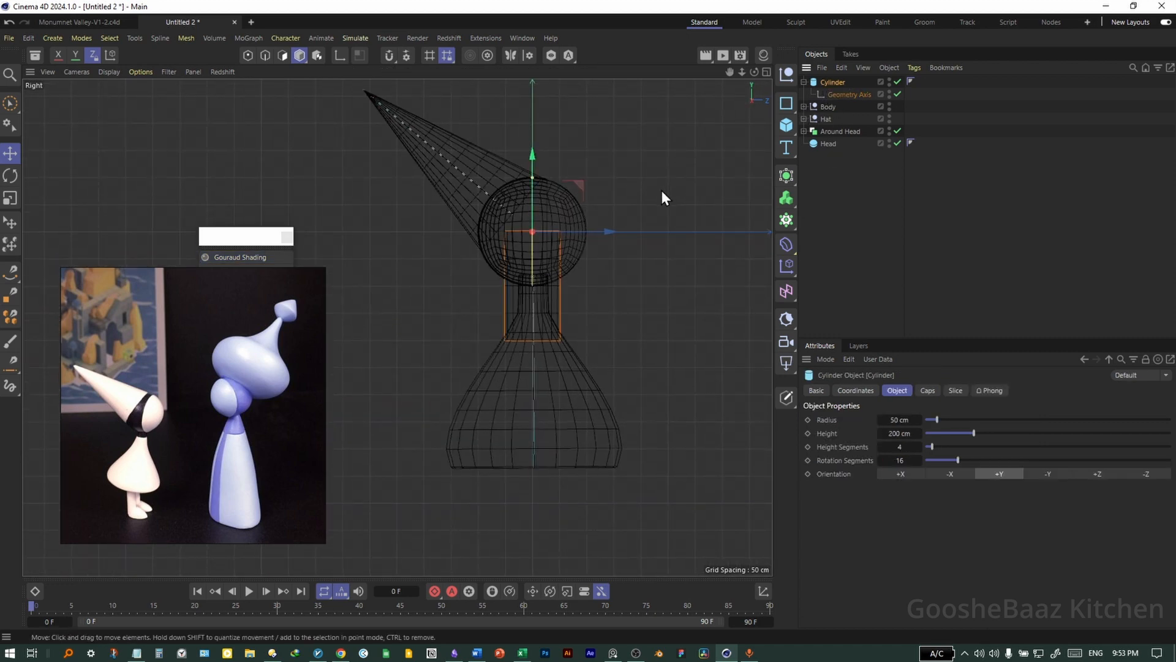
left_click_drag(535, 187, 554, 407)
key("F1")
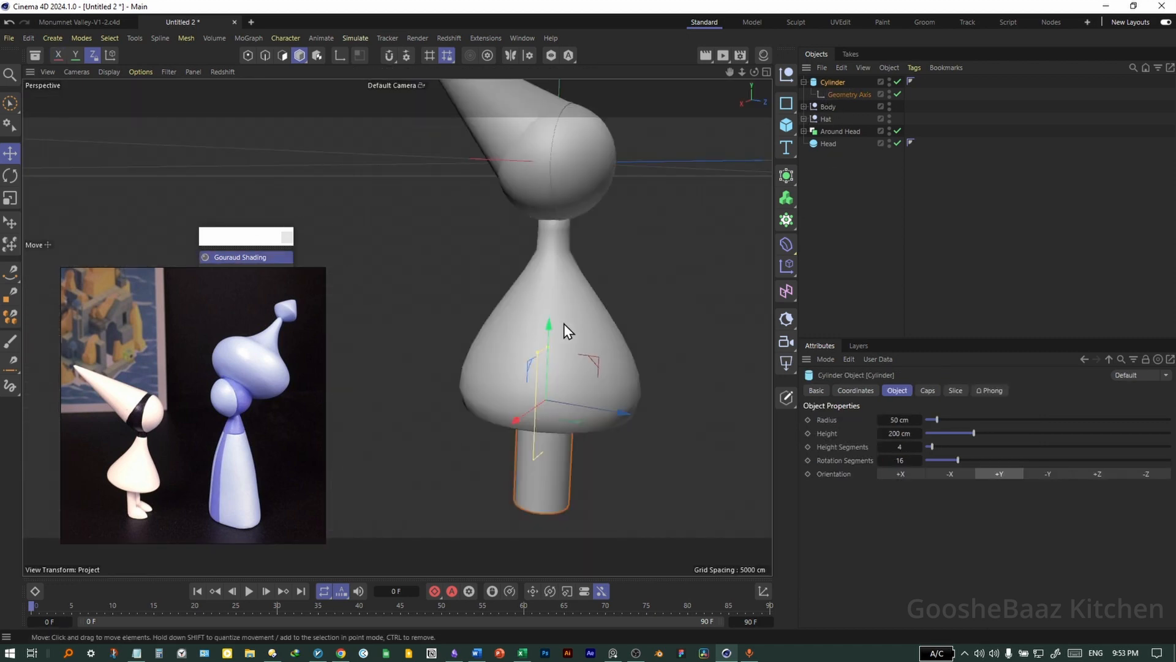
key("h")
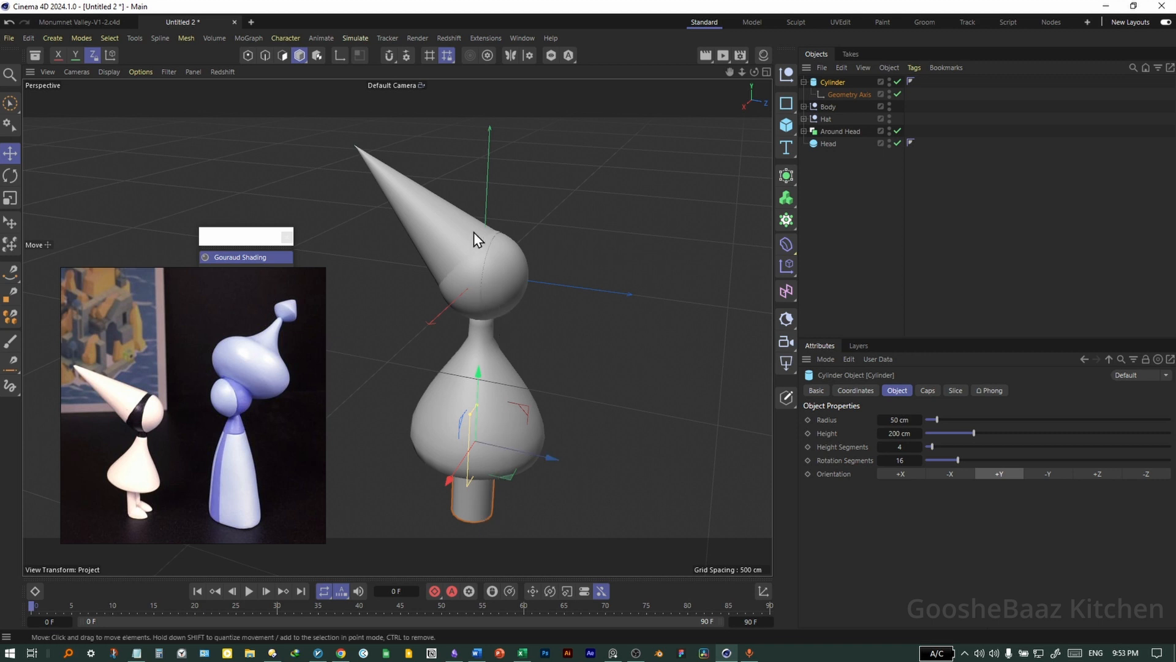
Select all the character's objects and raise them together in the Right view so the leg's bottom sits at ground level.
middle_click(536, 375)
key("F3")
key("h")
scroll(571, 357, "up", 2)
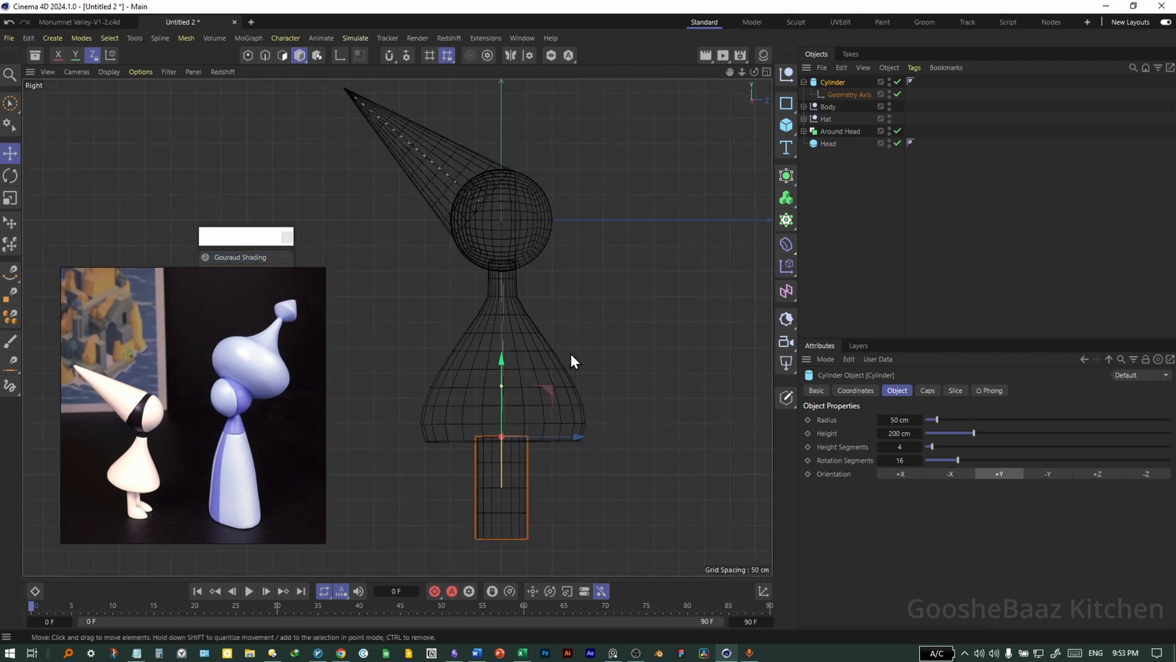
left_click_drag(851, 173, 810, 76)
left_click_drag(508, 344, 508, 208)
middle_click(473, 282)
key("F1")
Reduce the Cylinder's radius to about 37 cm and shift it to one side of the centre line in the Front view.
middle_click(568, 311)
middle_click(564, 446)
right_click_drag(561, 301, 486, 324, "alt")
left_click(538, 275)
scroll(538, 274, "up", 5)
left_click(833, 81)
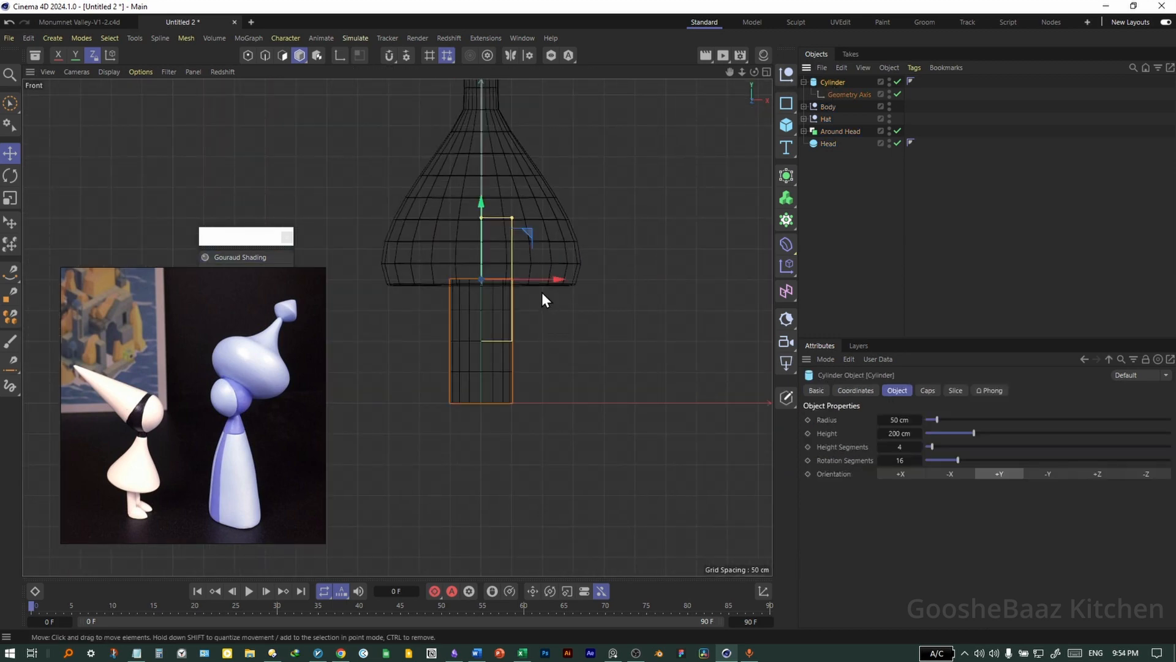
left_click_drag(541, 292, 508, 280)
left_click_drag(475, 218, 467, 218)
left_click_drag(510, 281, 523, 281)
left_click(619, 372)
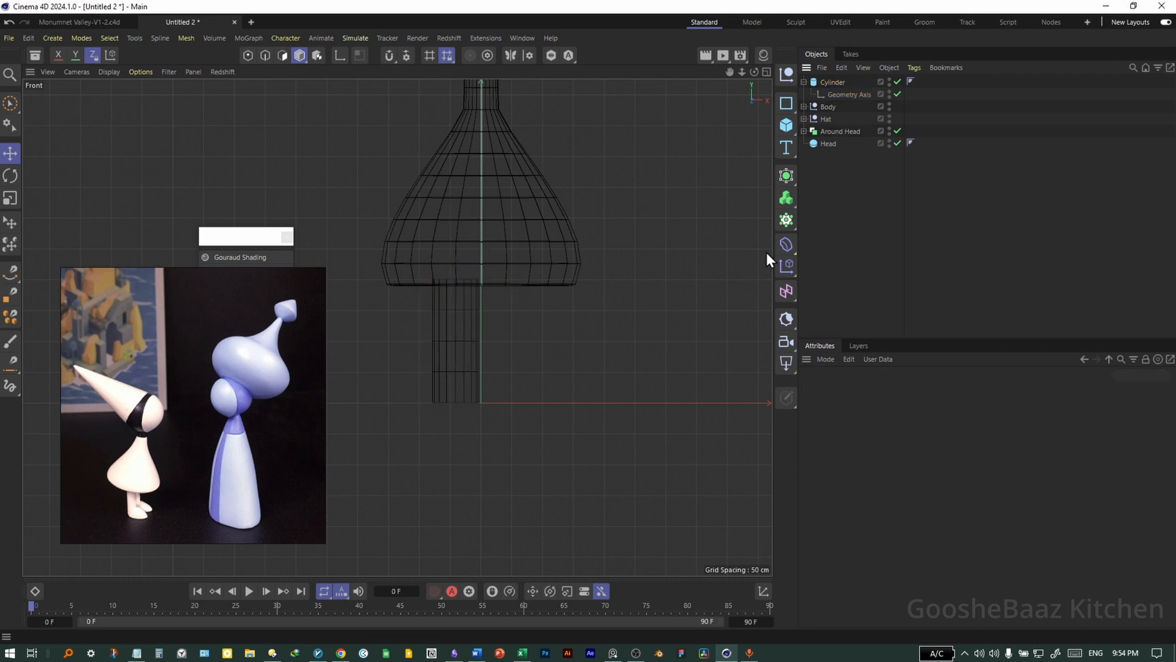
Add a Symmetry generator and nest the Cylinder in it to mirror the leg to the other side.
left_click(787, 175)
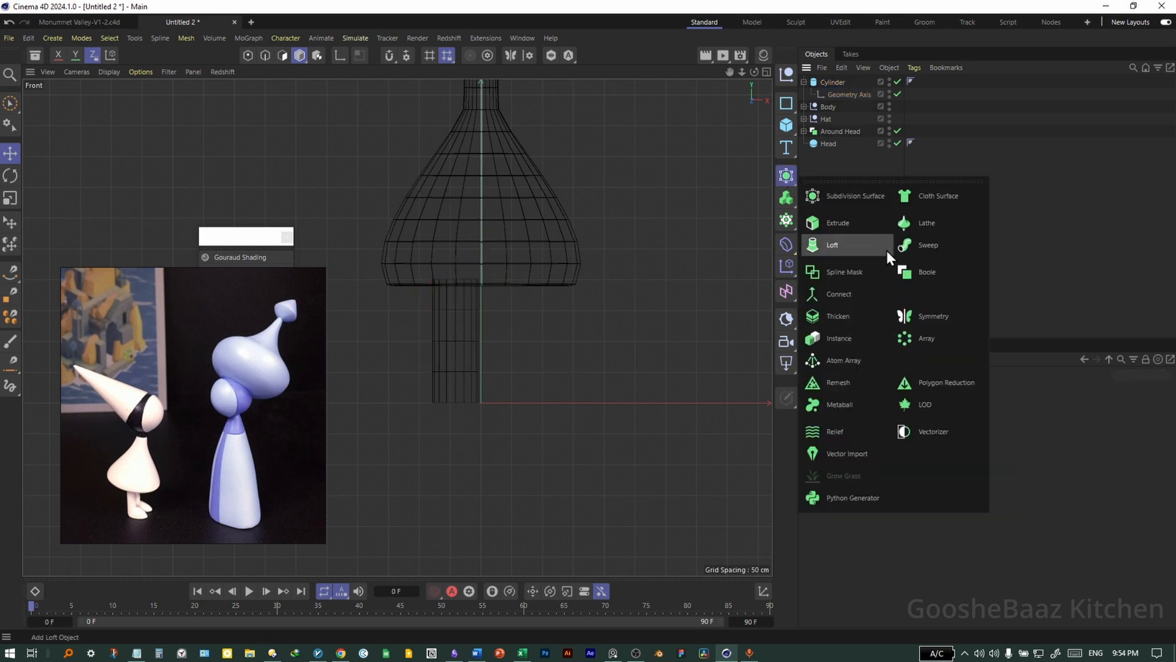
left_click(919, 312)
left_click(833, 95)
left_click_drag(835, 87, 840, 82)
middle_click(639, 212)
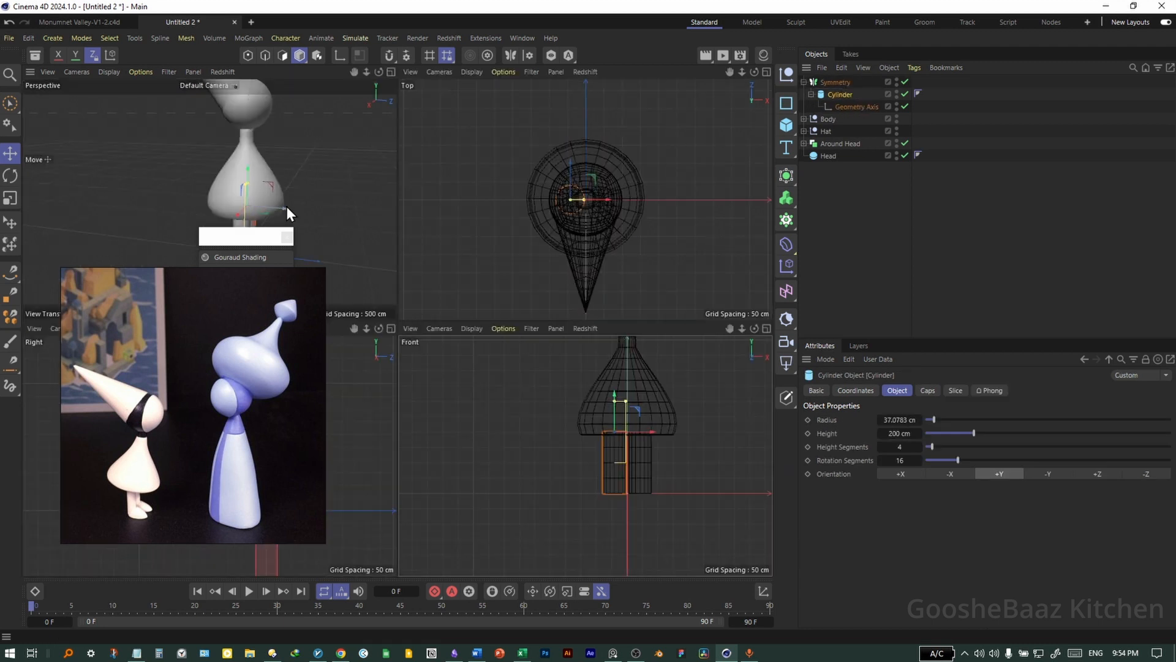
middle_click(286, 215)
left_click_drag(555, 288, 502, 333, "alt")
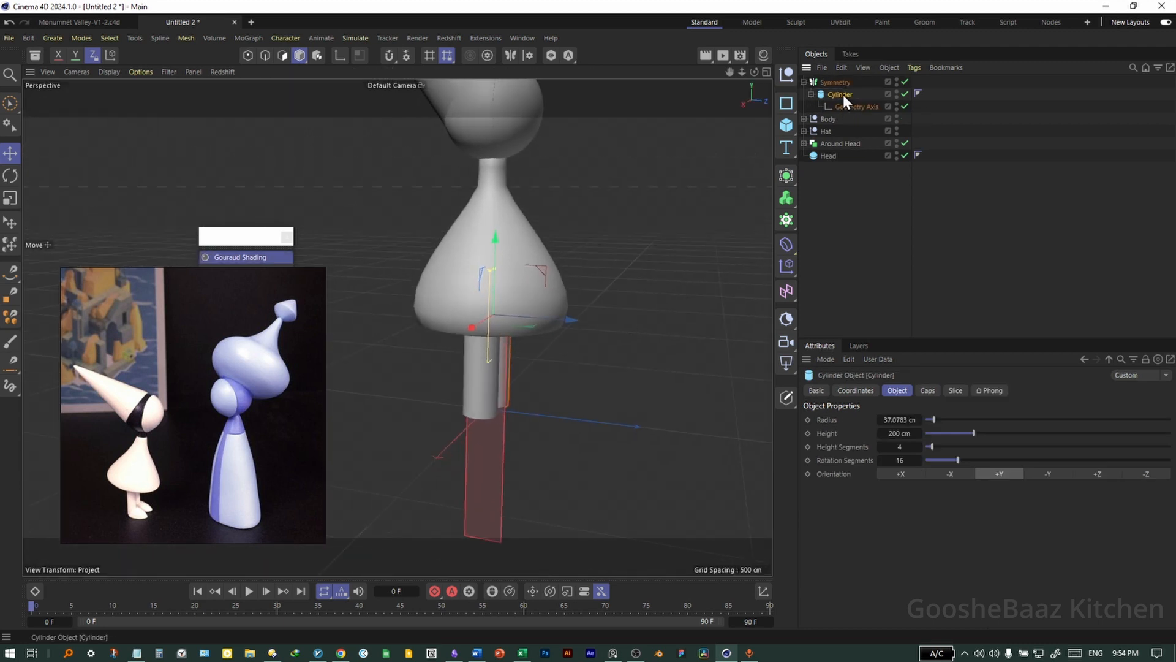
Group the Cylinder inside the Symmetry generator and name the group Leg.
key("alt+g")
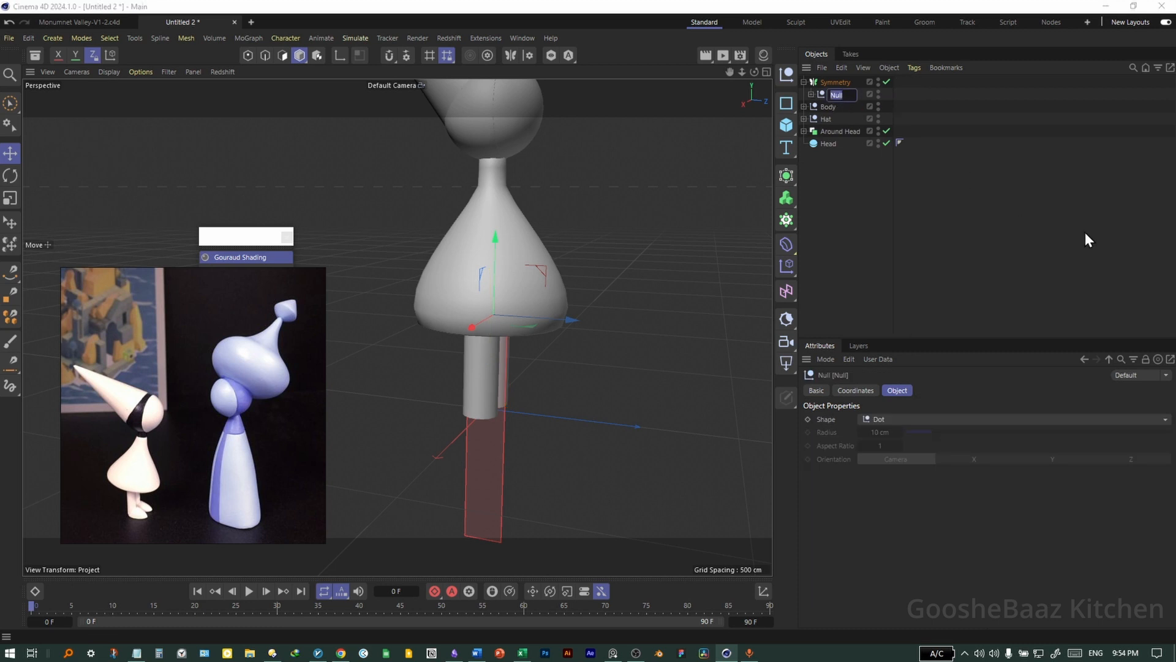
type("Leg")
key("Return")
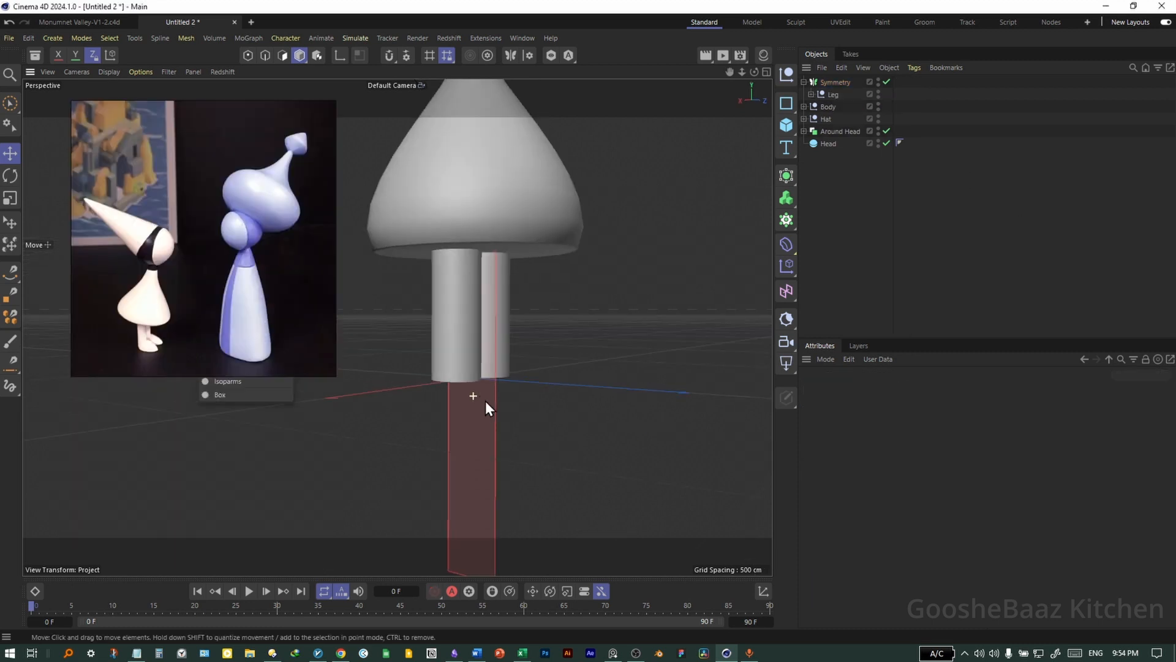
Save the project to the Desktop under the Monumnet Valley file name, adding "Live-" before V1-1.
key("ctrl+s")
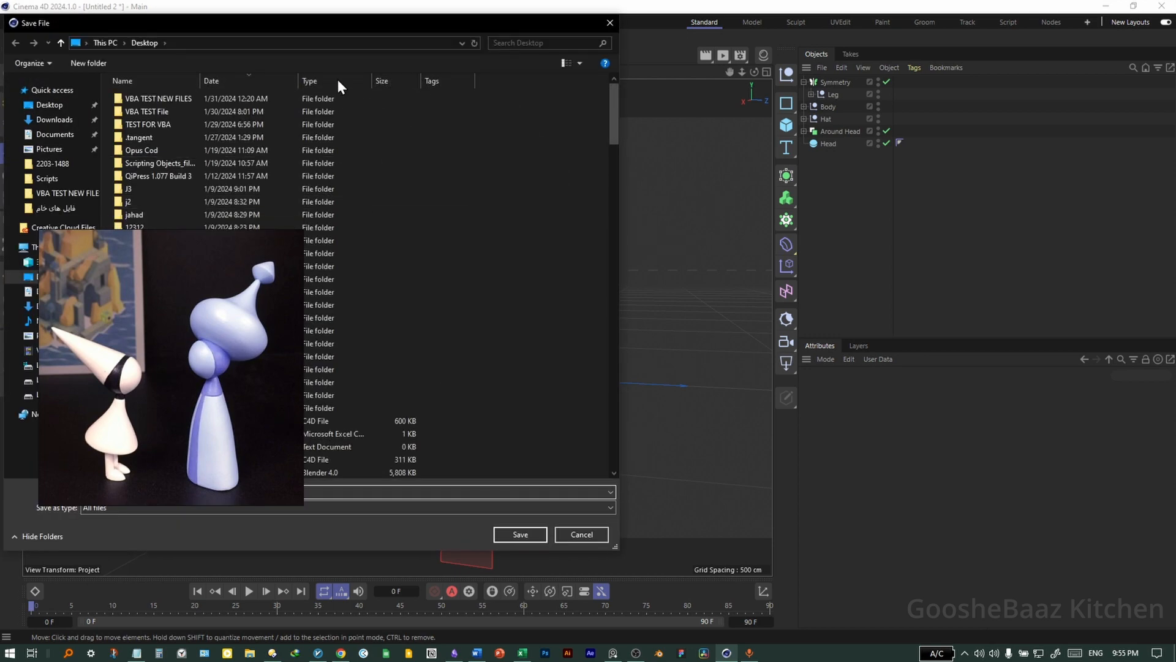
left_click(368, 112)
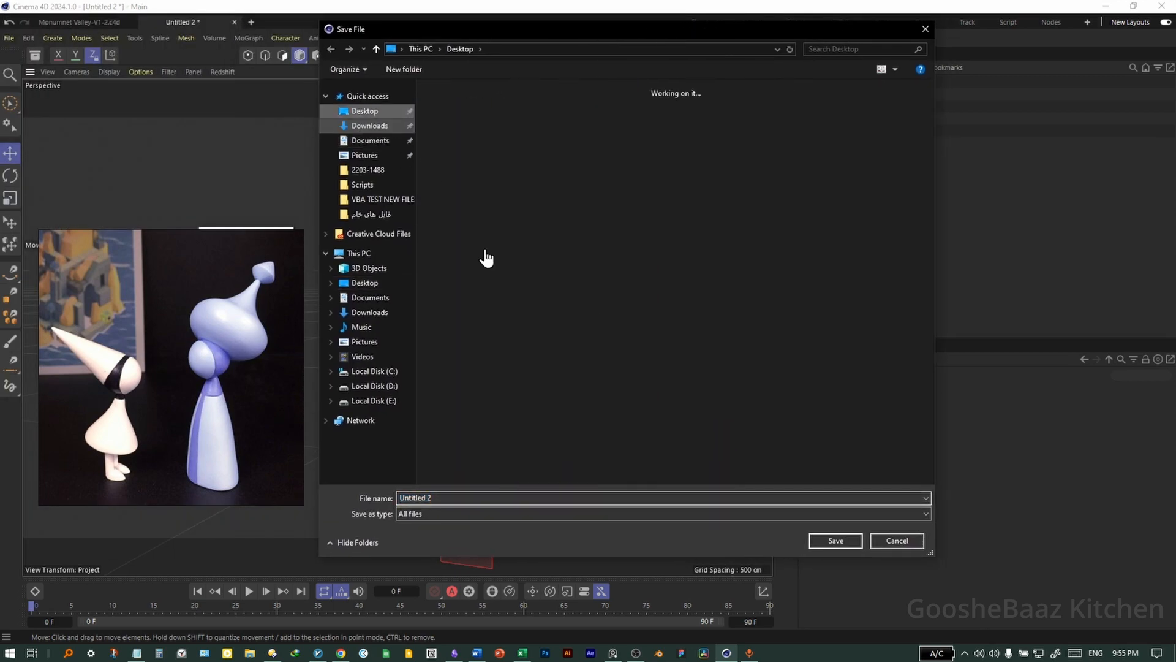
type("Monument")
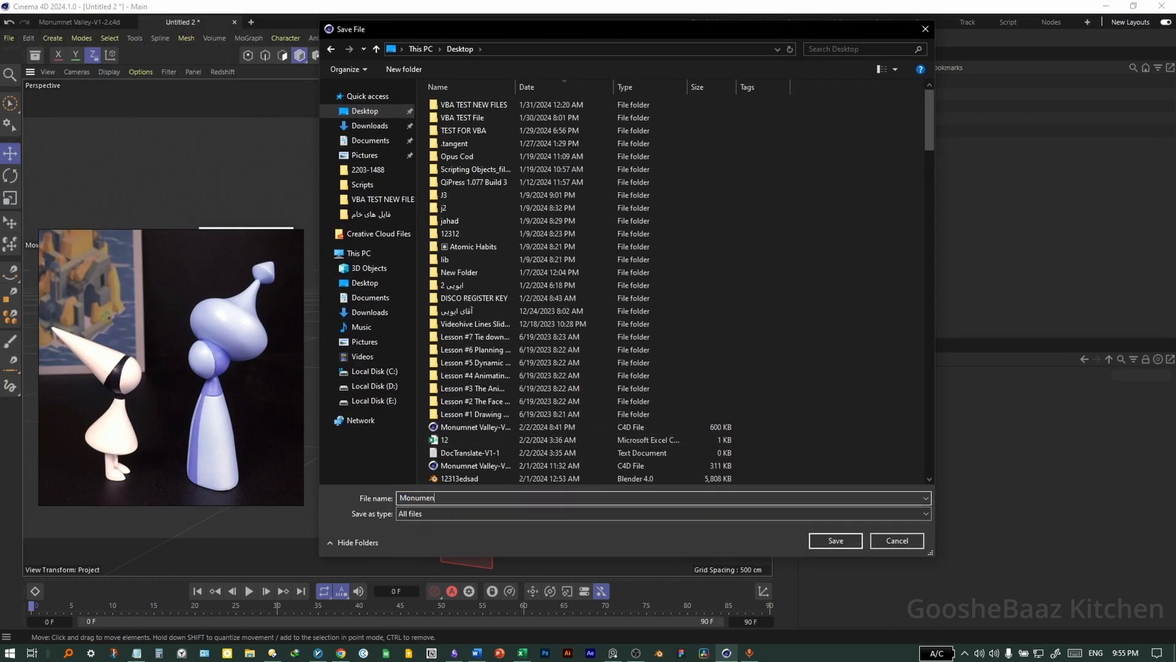
key("BackSpace")
key("BackSpace")
key("BackSpace")
left_click(480, 510)
left_click(459, 498)
type("Live-")
key("Return")
Create a new project, add a Cube primitive and set the display mode to Quick Shading (Lines).
key("ctrl+n")
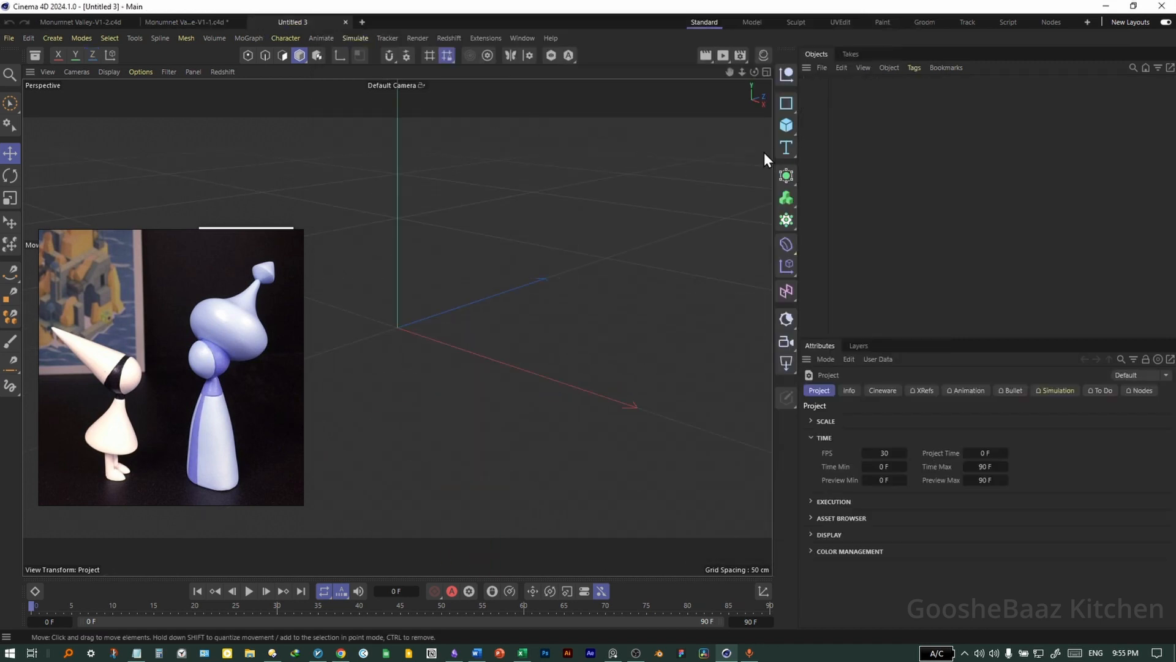
left_click(786, 125)
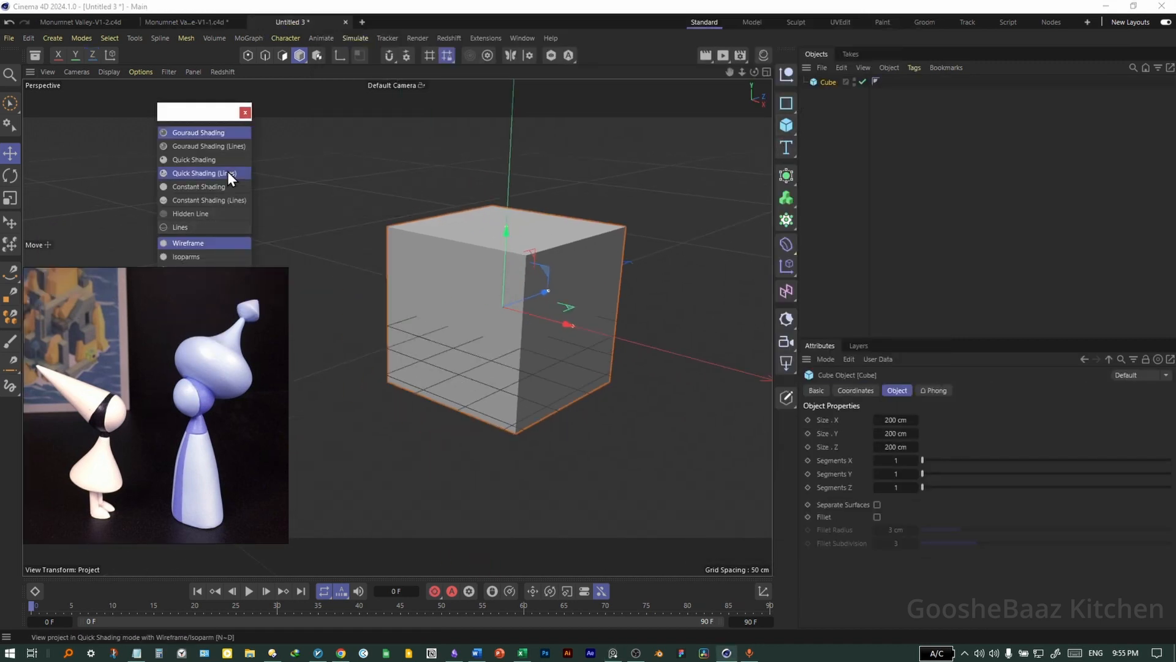
left_click(226, 173)
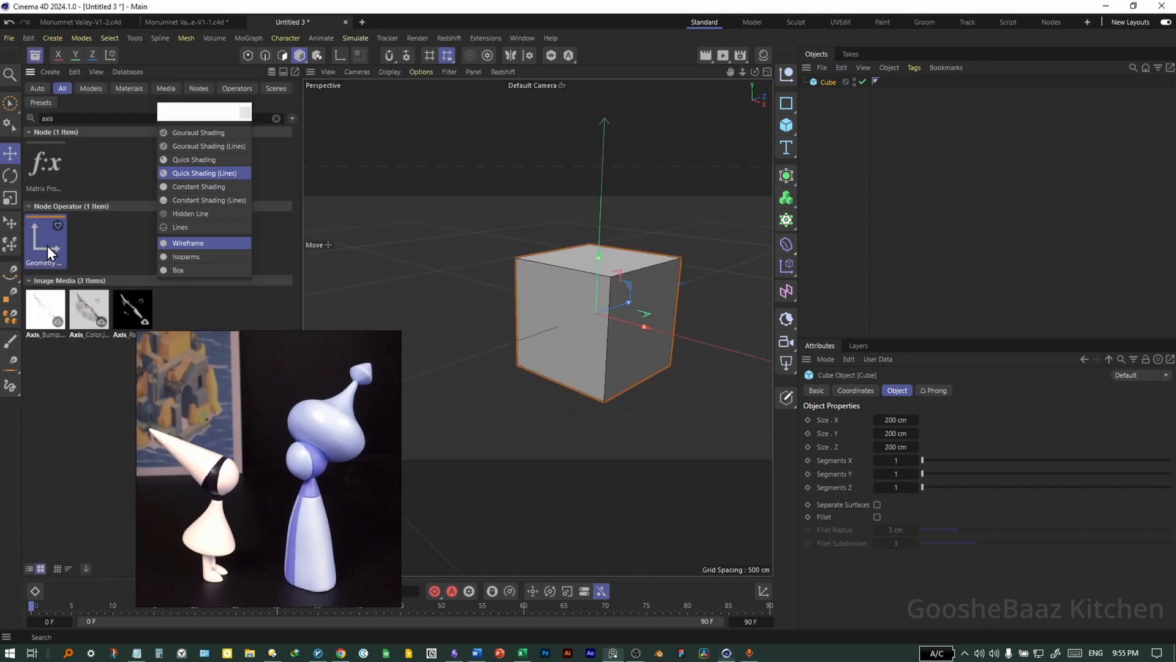
Apply the Geometry Axis deformer to the Cube and scale the Cube down to about 119.2 cm per side.
left_click_drag(46, 246, 823, 78)
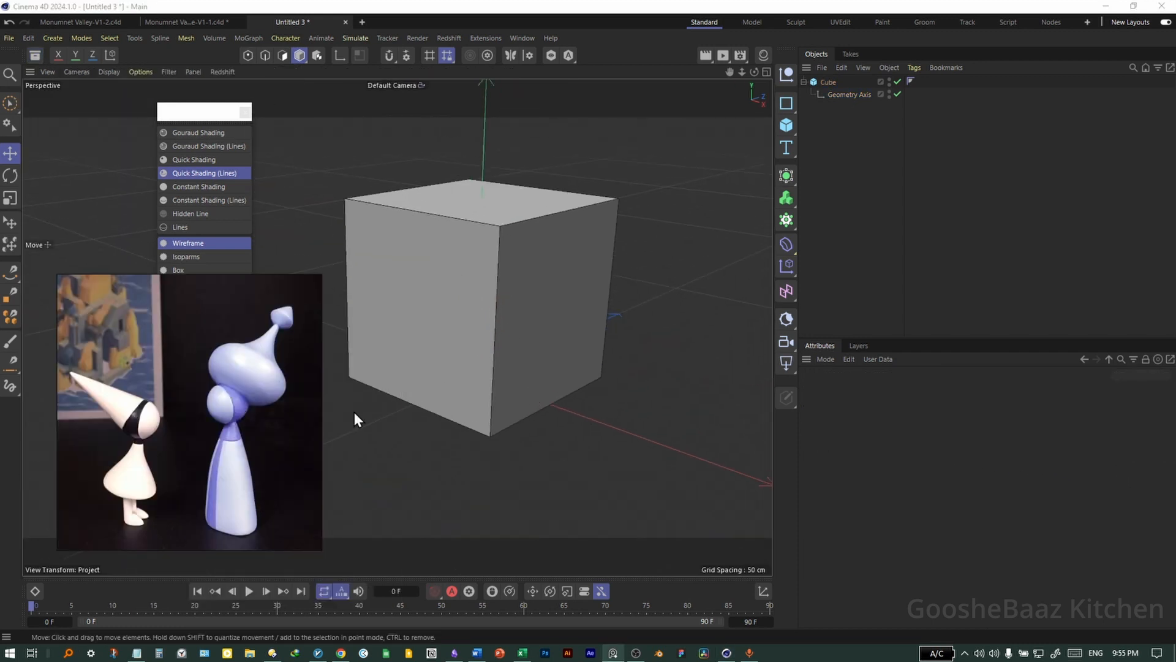
key("t")
left_click_drag(545, 418, 477, 388)
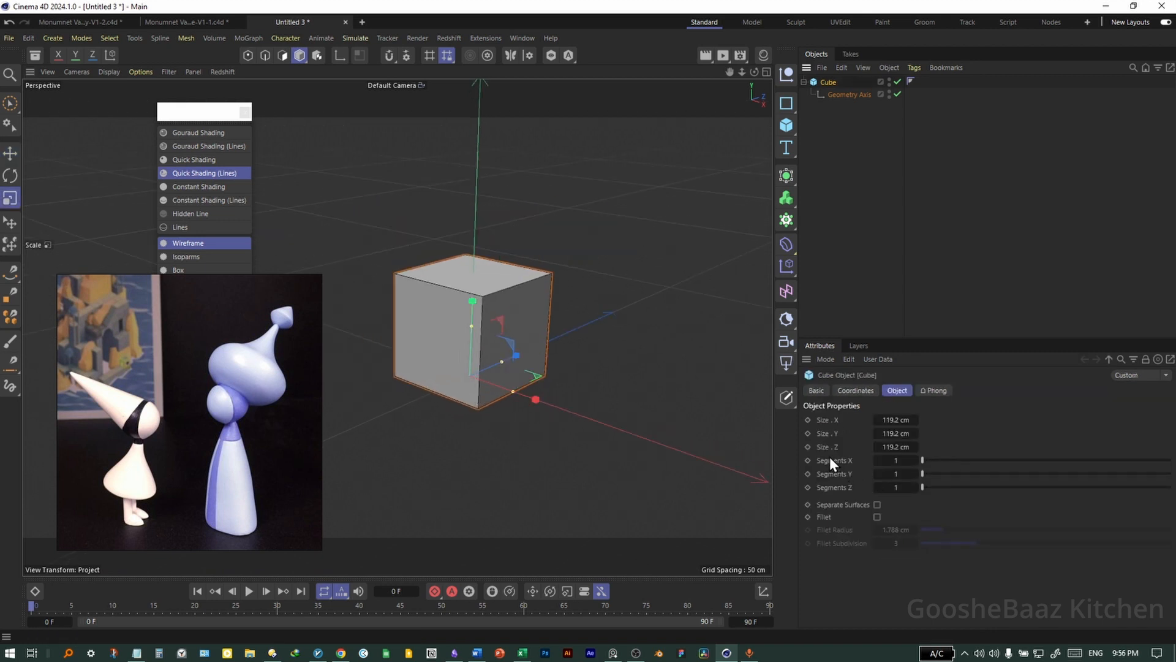
Set the Cube's X, Y and Z segments to 2 all at once.
left_click_drag(829, 460, 836, 481)
left_click(840, 489, "shift")
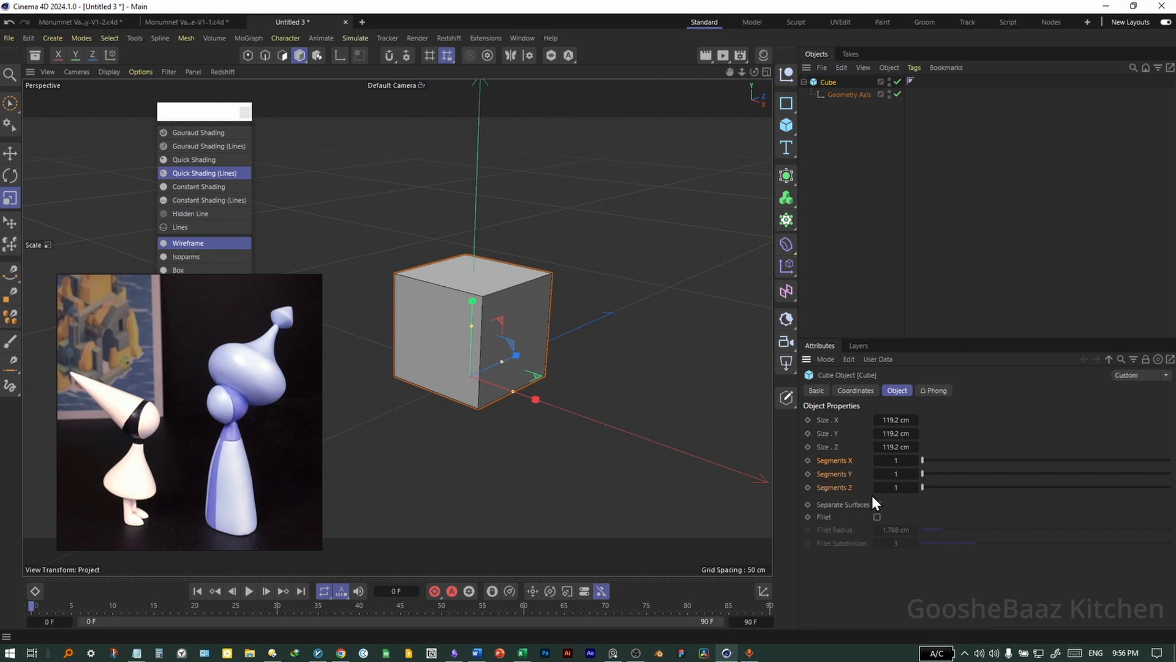
left_click(916, 460)
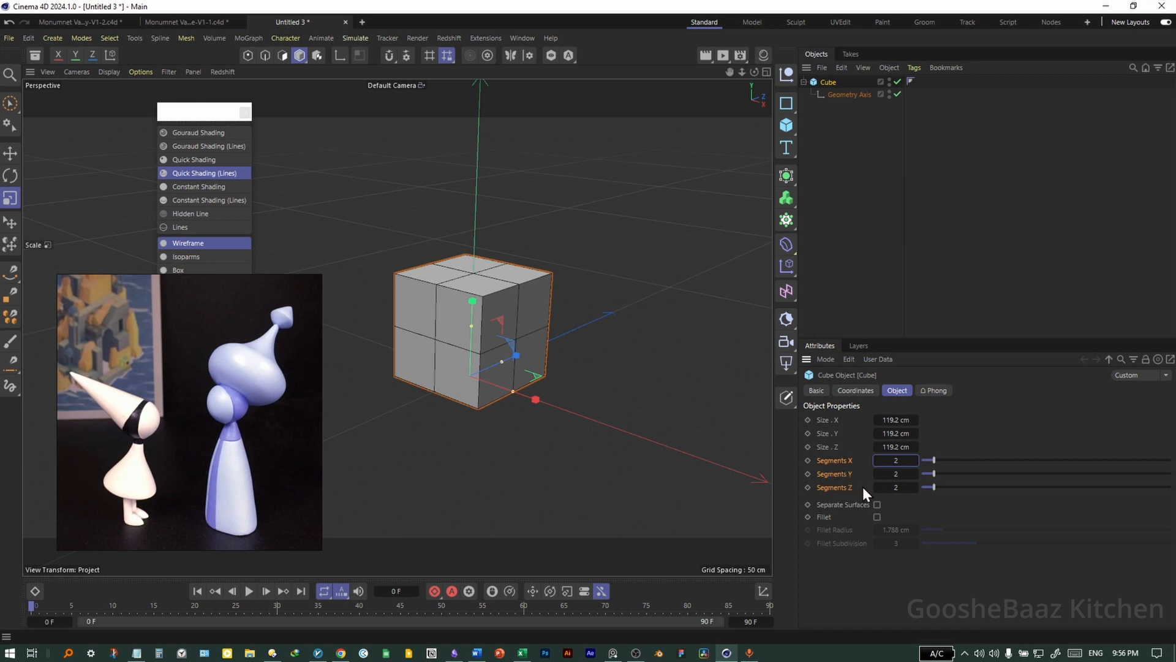
left_click(573, 354)
scroll(572, 354, "up", 2)
Group the Cube under a Null and add a Correction deformer inside the group.
left_click(830, 83)
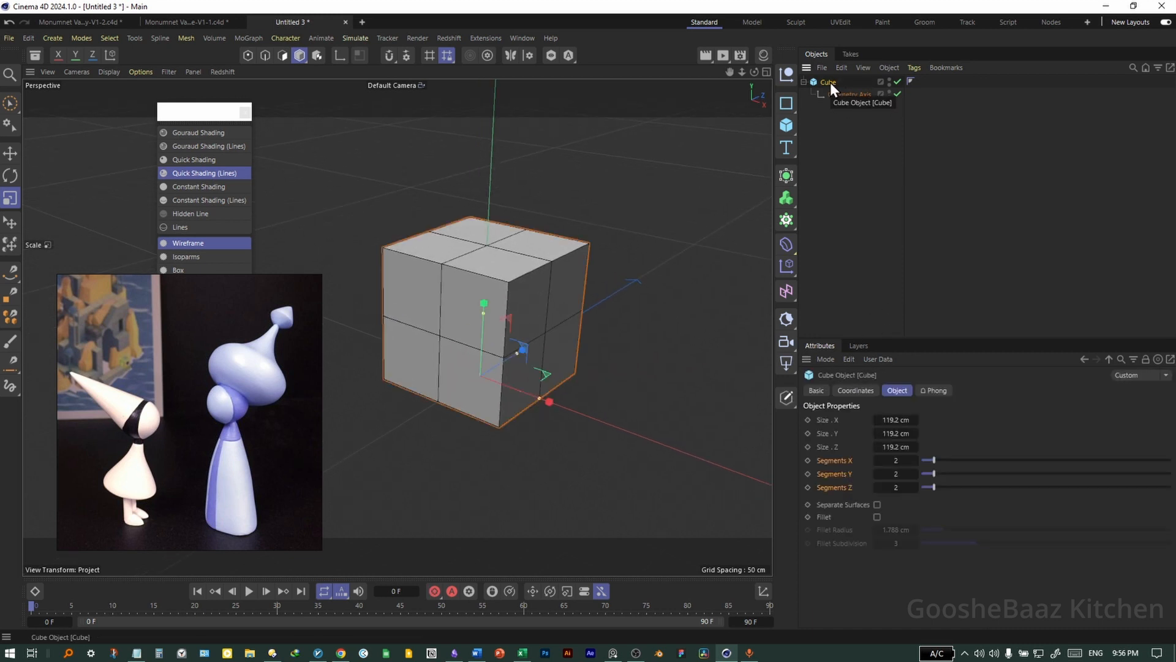
key("alt+g")
left_click(803, 82)
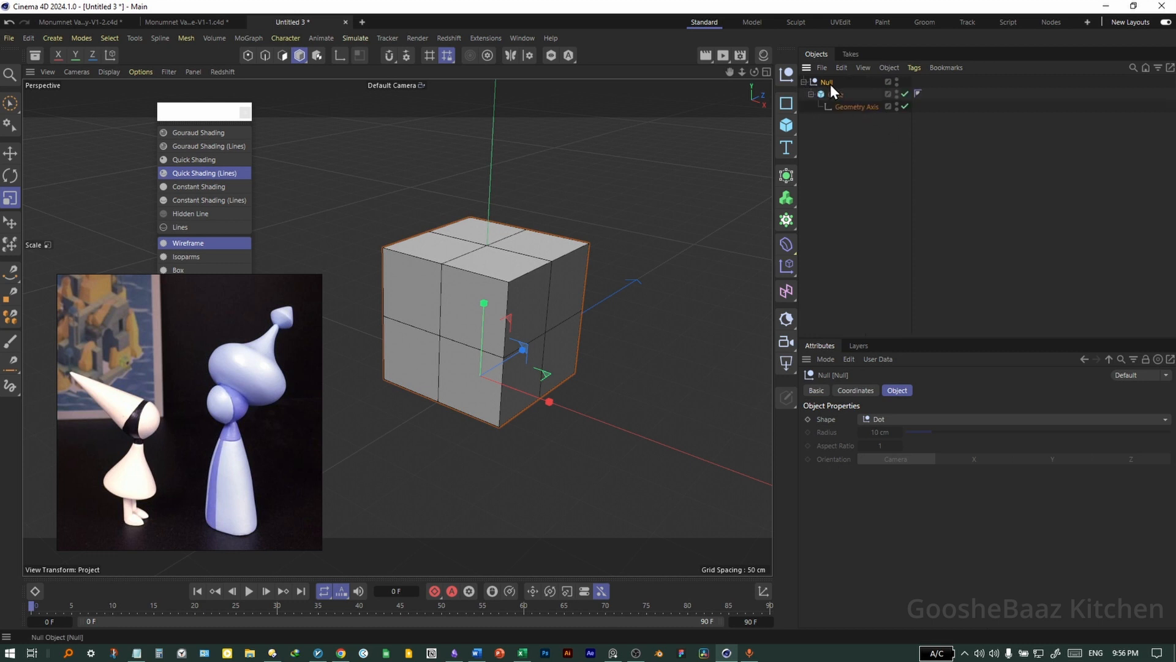
left_click(786, 247)
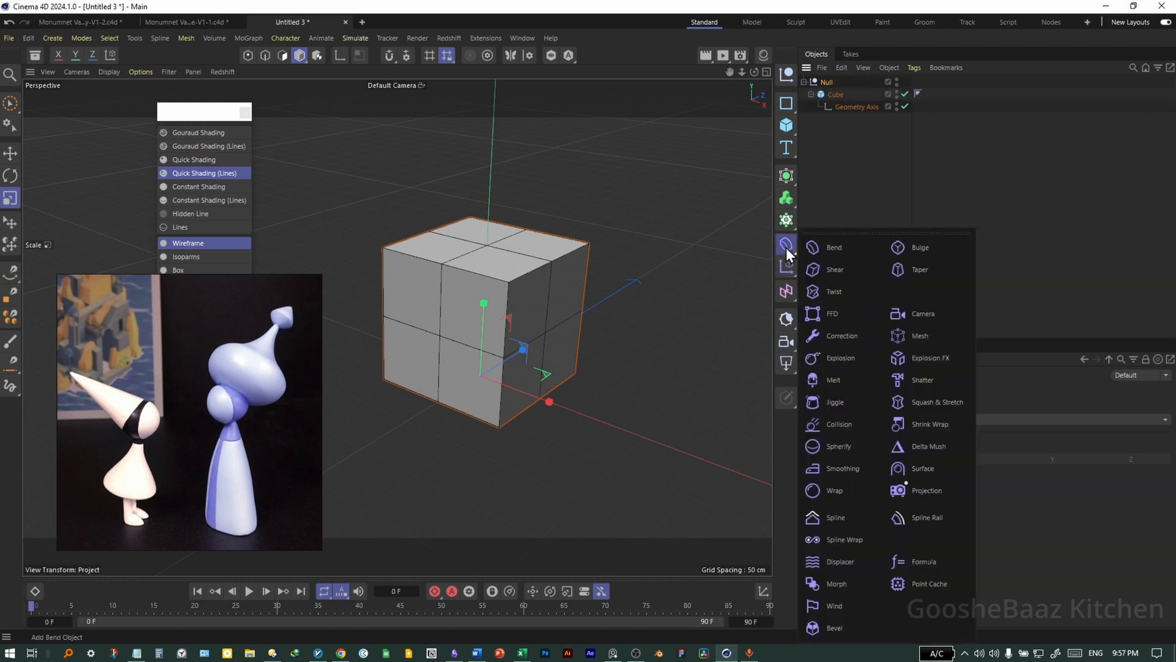
left_click(847, 335)
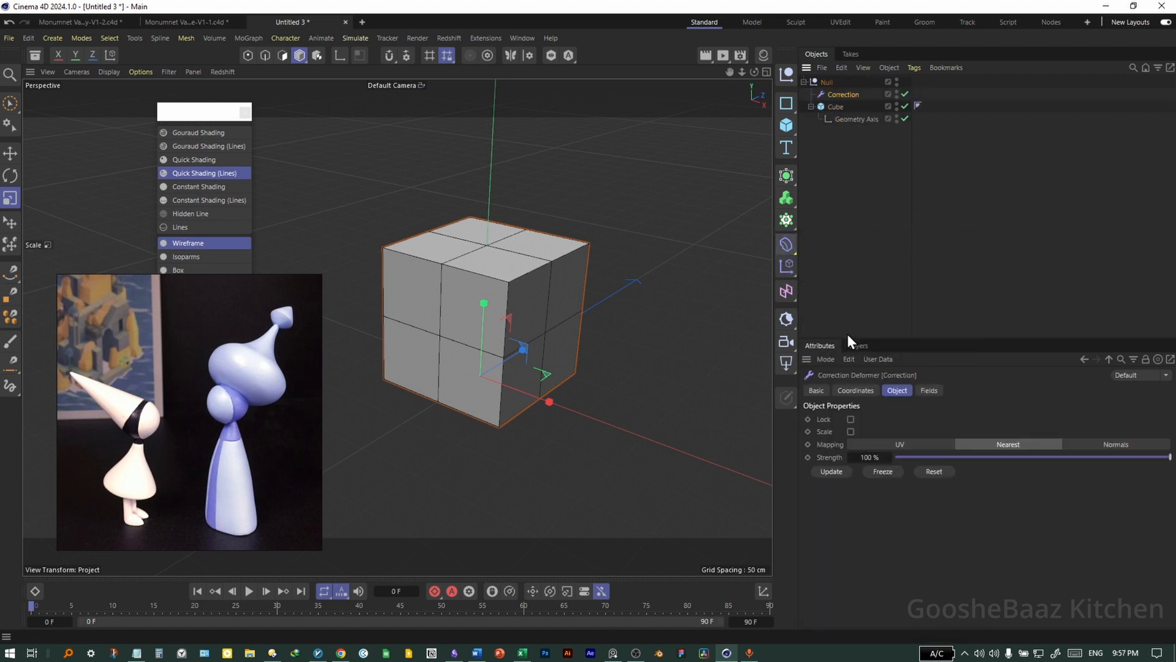
Scale the Cube down in height and depth so it forms a low block elongated along X.
left_click(586, 319)
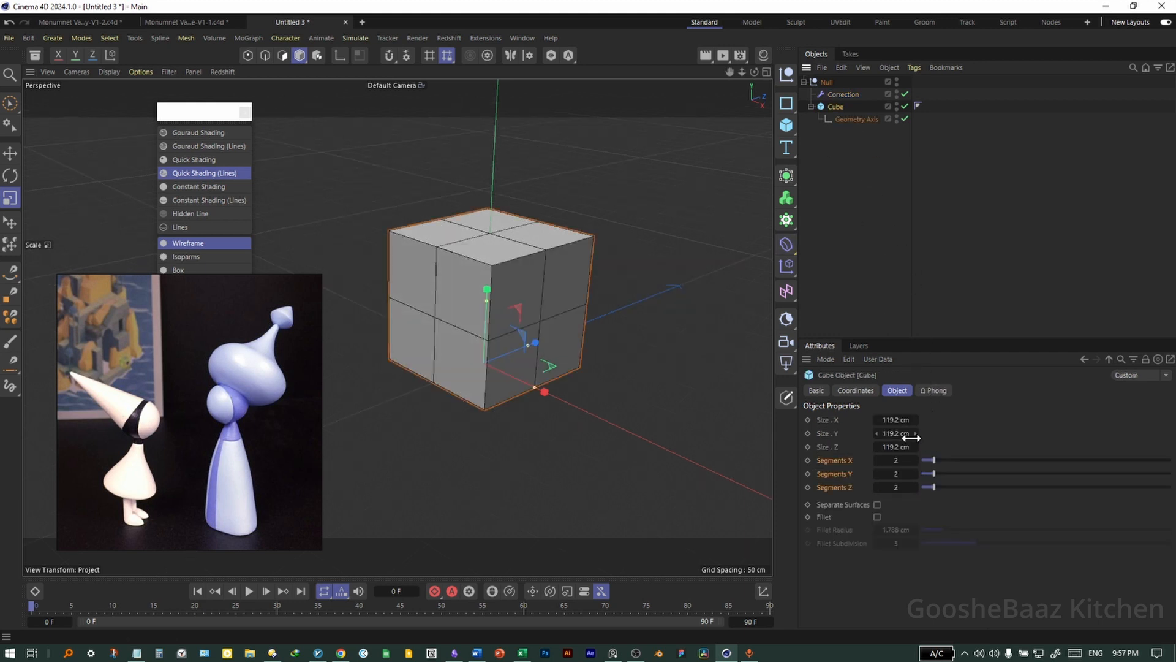
mouse_move(521, 336)
left_mouse_down()
mouse_move(520, 351)
mouse_move(488, 311)
mouse_move(487, 343)
mouse_move(528, 356)
mouse_move(513, 355)
left_mouse_up()
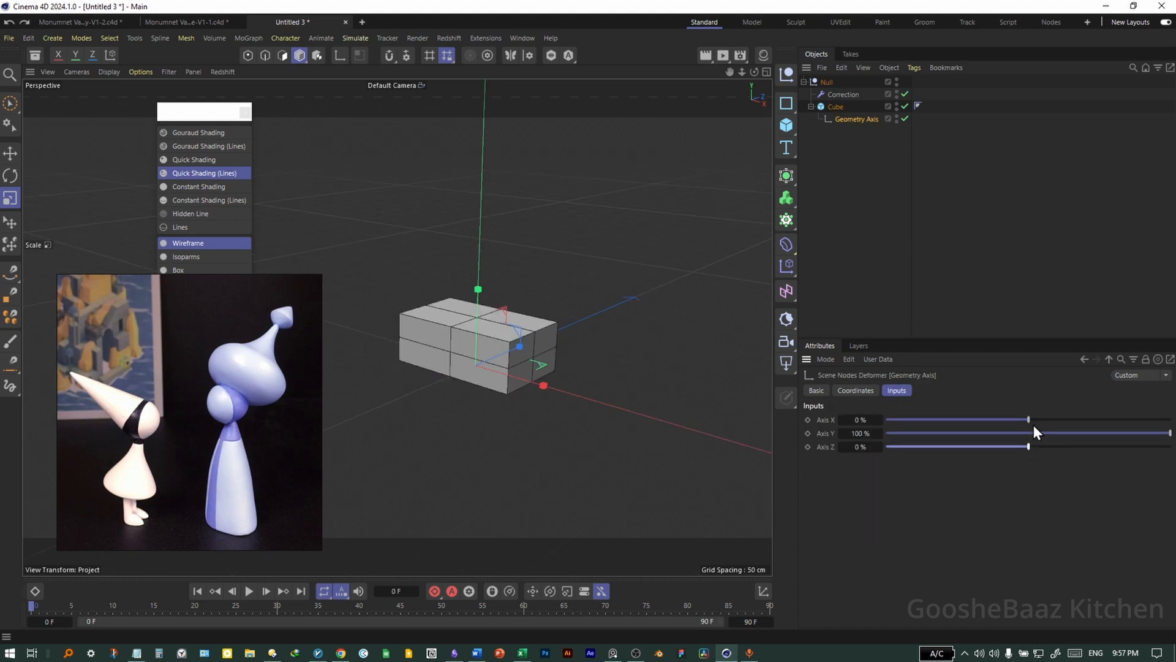
Set the Geometry Axis deformer's Axis X to 100% so the axis sits at the end of the block.
left_click_drag(1028, 420, 1134, 433)
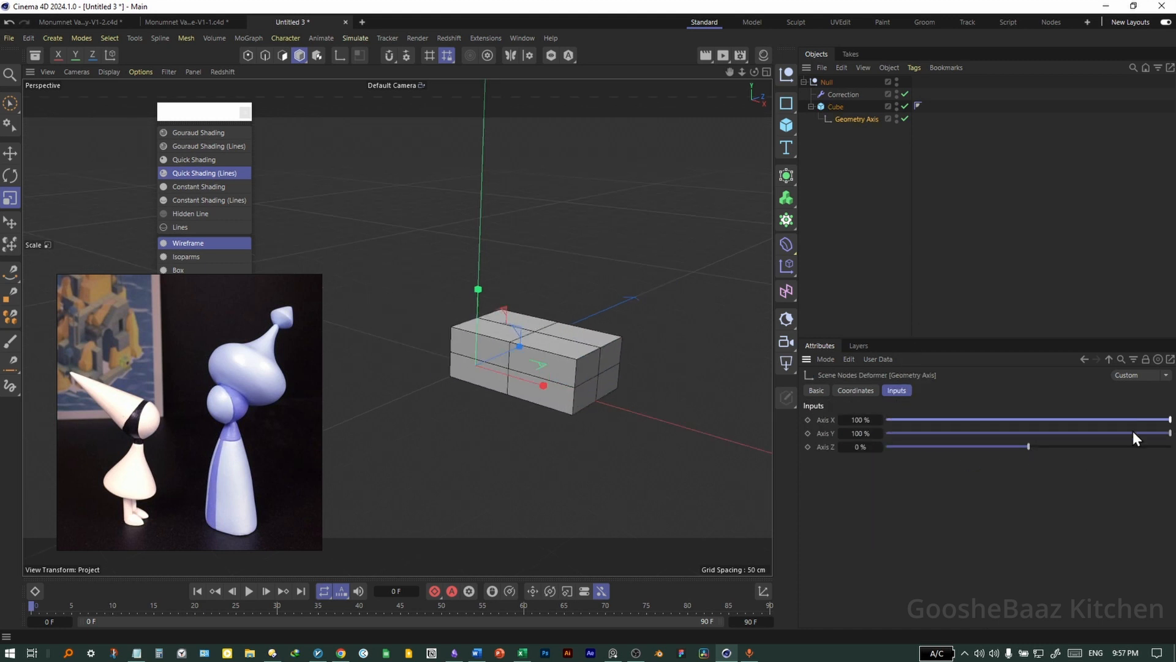
left_click(572, 394)
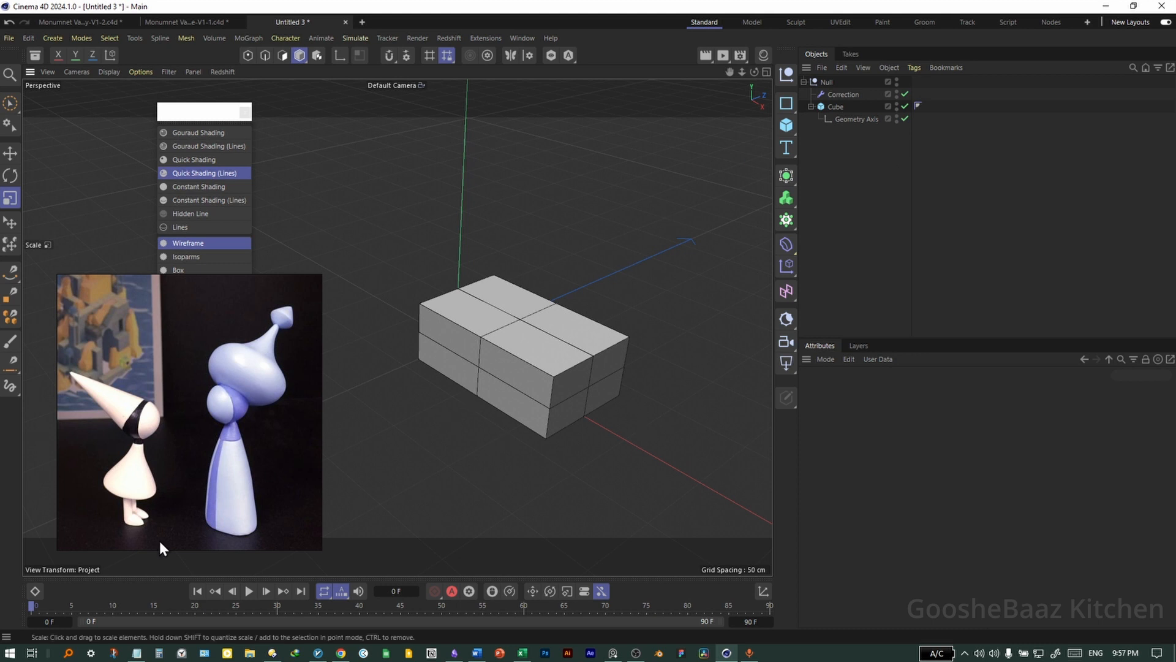
Select a front upper corner point through the Correction deformer and enable modeling symmetry on Z only, with X turned off.
left_click(843, 95)
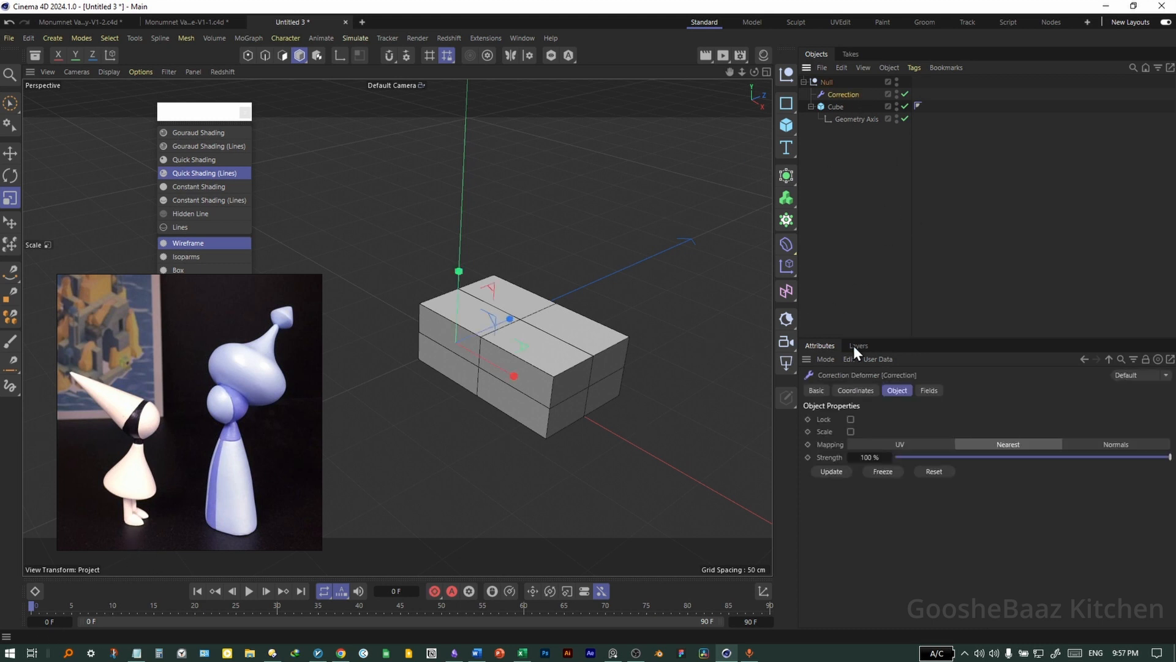
key("Return")
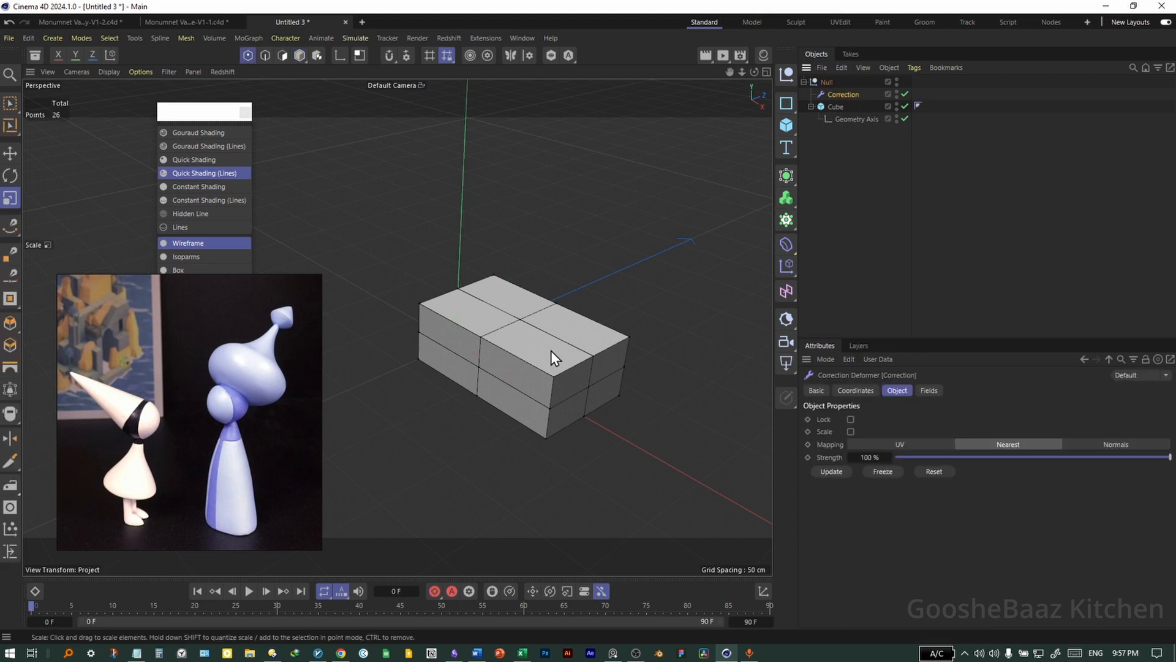
left_click(558, 379)
left_click(512, 57)
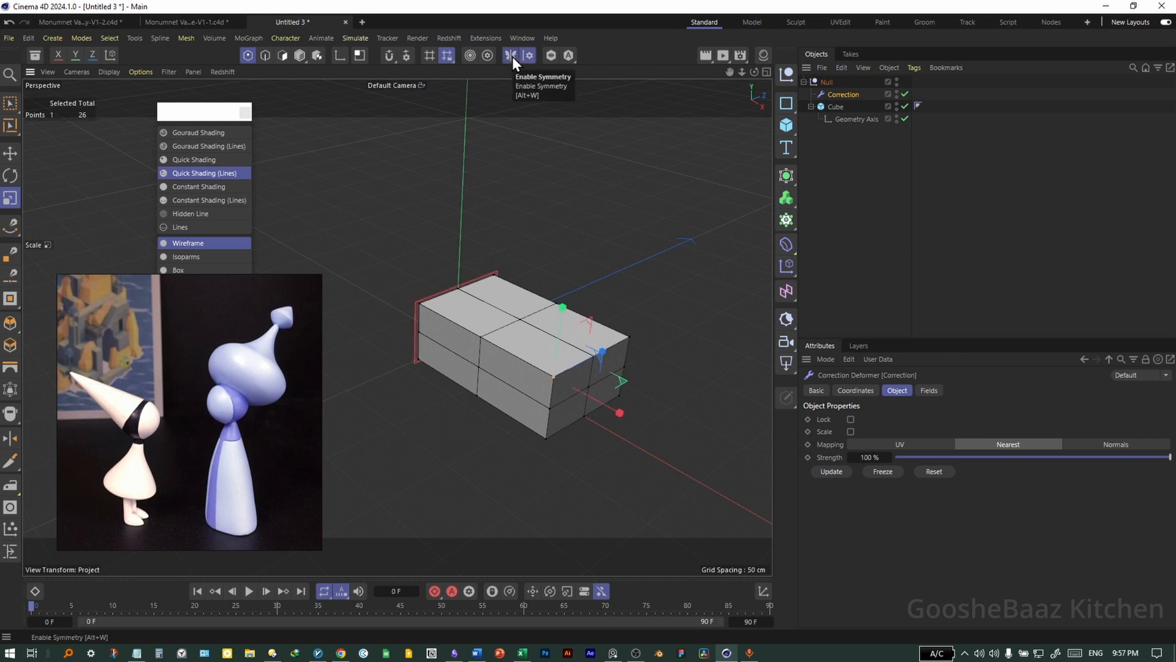
left_click(528, 55)
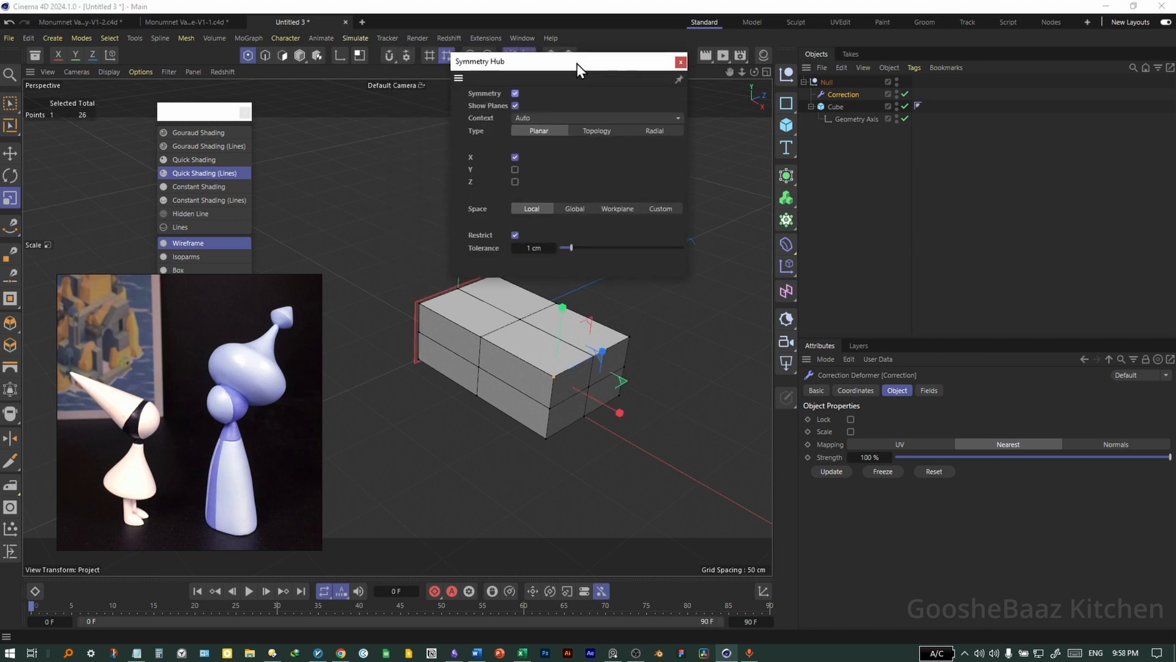
left_click(567, 164)
left_click(568, 189)
left_click(733, 70)
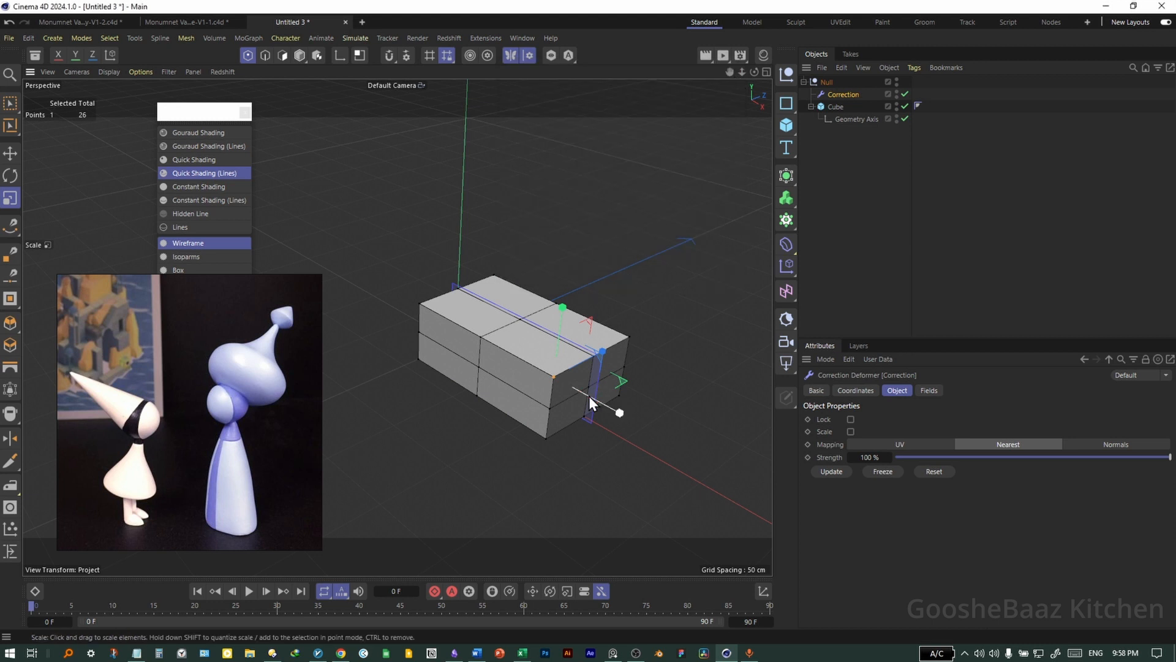
Lower the block's front upper corner points to slope the toe, and move the remaining upper side points inward to narrow the top.
key("e")
left_click_drag(589, 396, 515, 446)
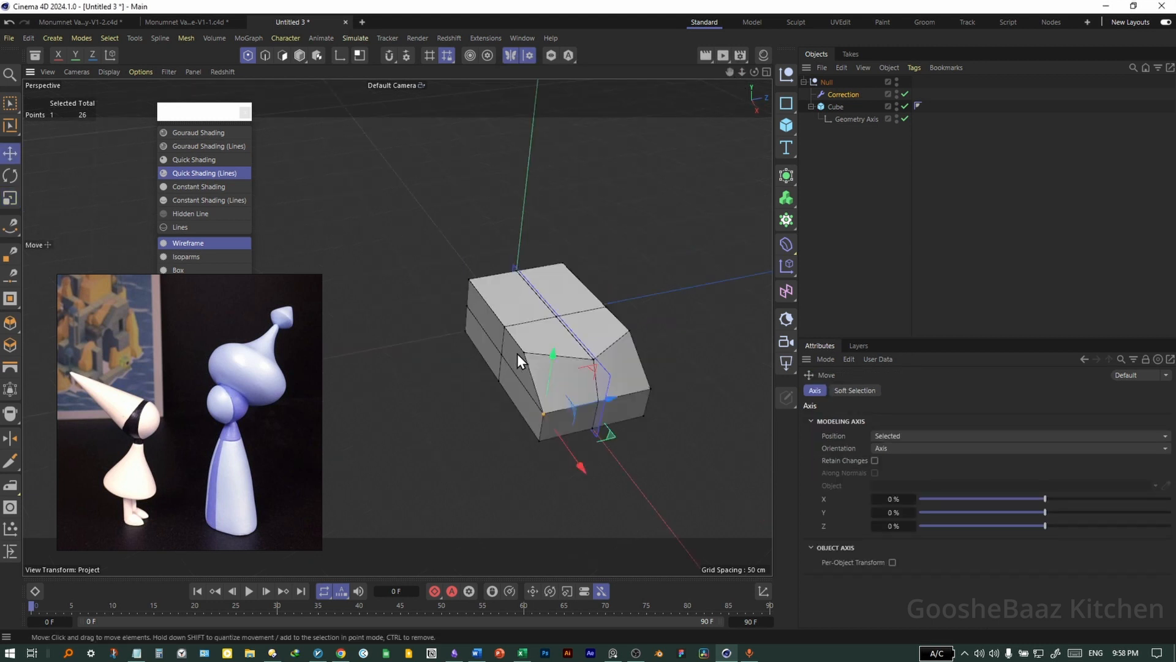
left_click(521, 354)
left_click(508, 328, "shift")
left_click(473, 281, "shift")
left_click_drag(555, 308, 568, 307)
left_click_drag(582, 375, 548, 386, "alt")
left_click(533, 420)
left_click(527, 349)
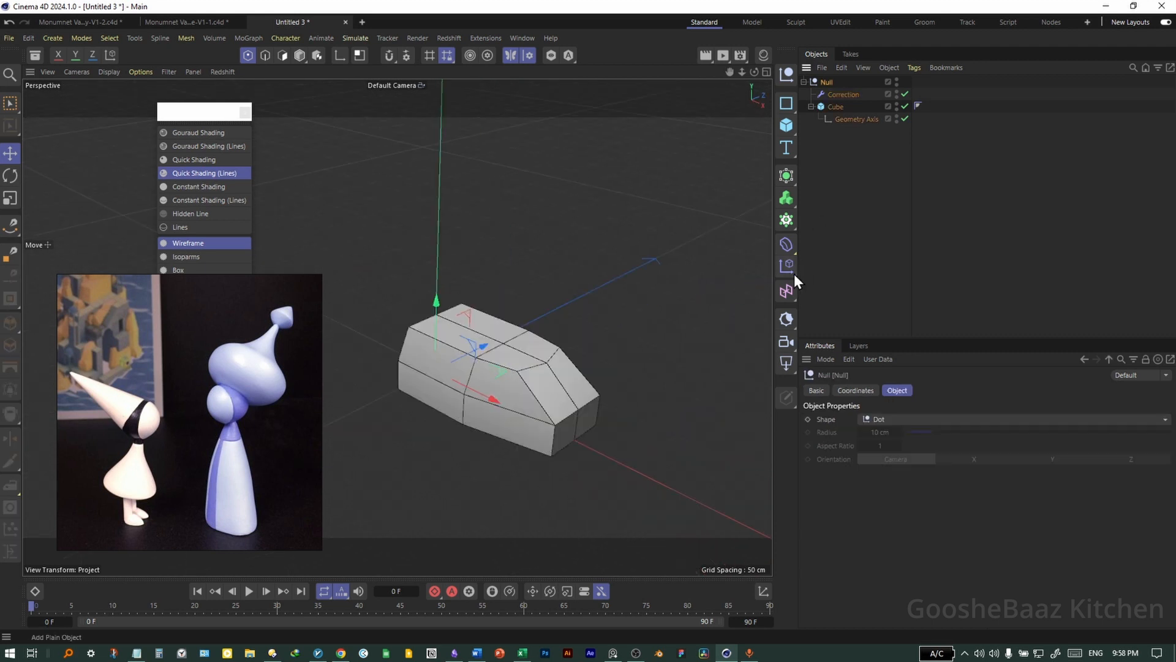
Wrap the Null in a Subdivision Surface and pull the front lower middle point outward along X to form the toe tip.
left_click(786, 176, "alt")
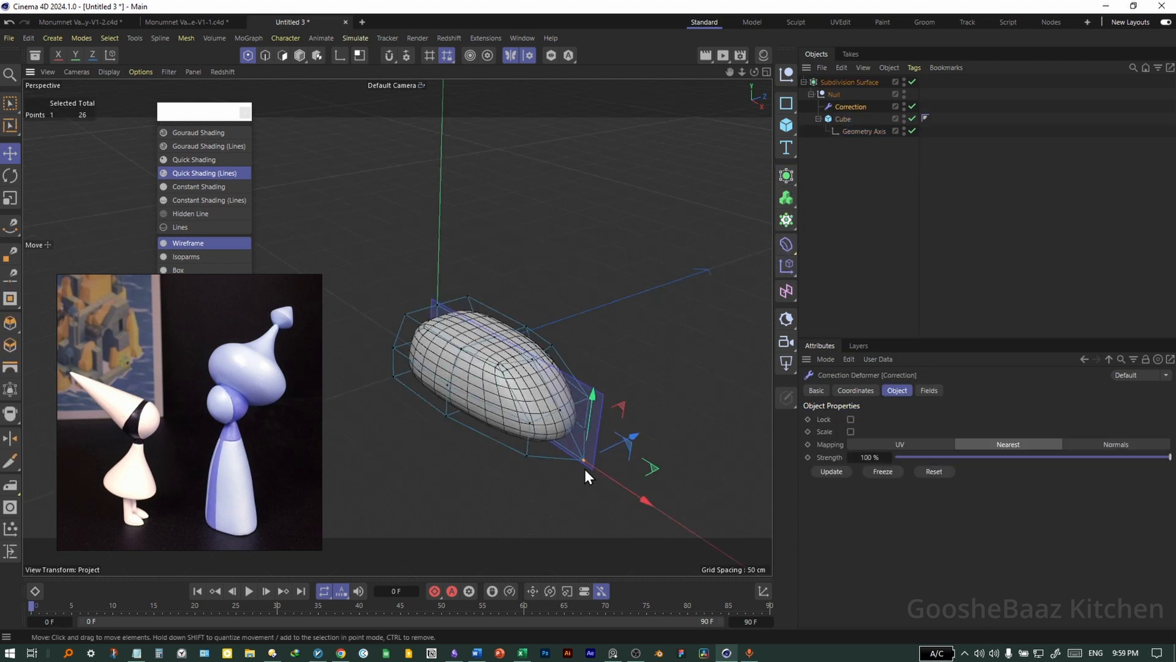
left_click_drag(585, 469, 506, 468, "alt")
left_click_drag(541, 410, 597, 413, "alt")
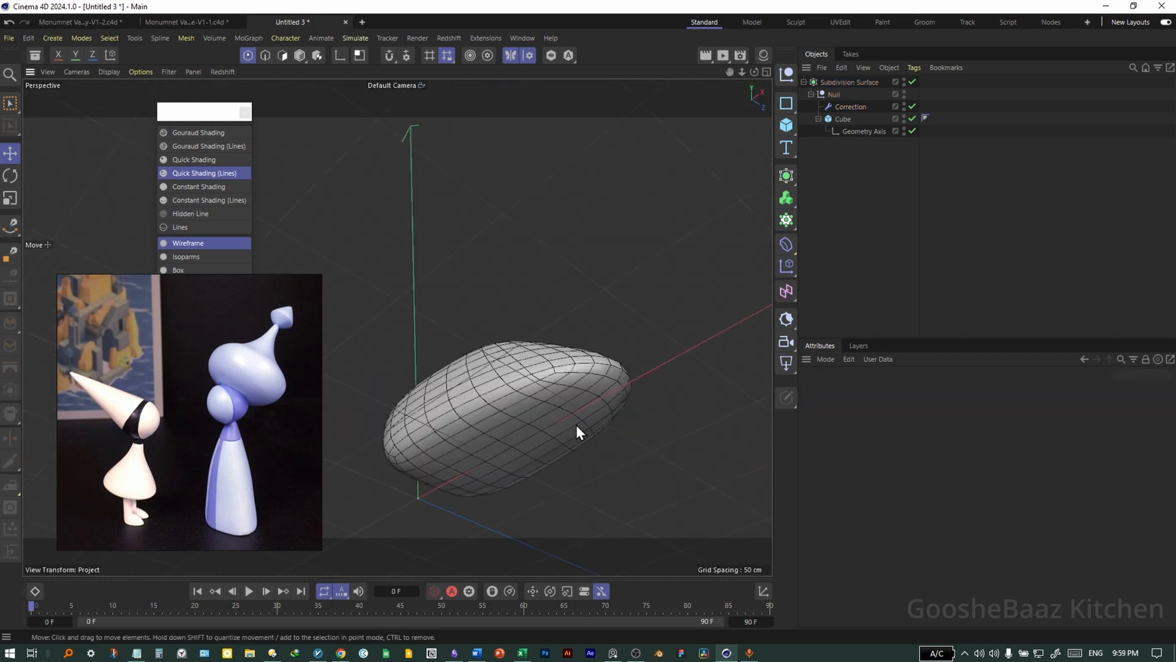
left_click_drag(575, 424, 508, 423, "alt")
Add a Bevel deformer inside the Null and place it between the Correction deformer and the Cube.
left_click(823, 96)
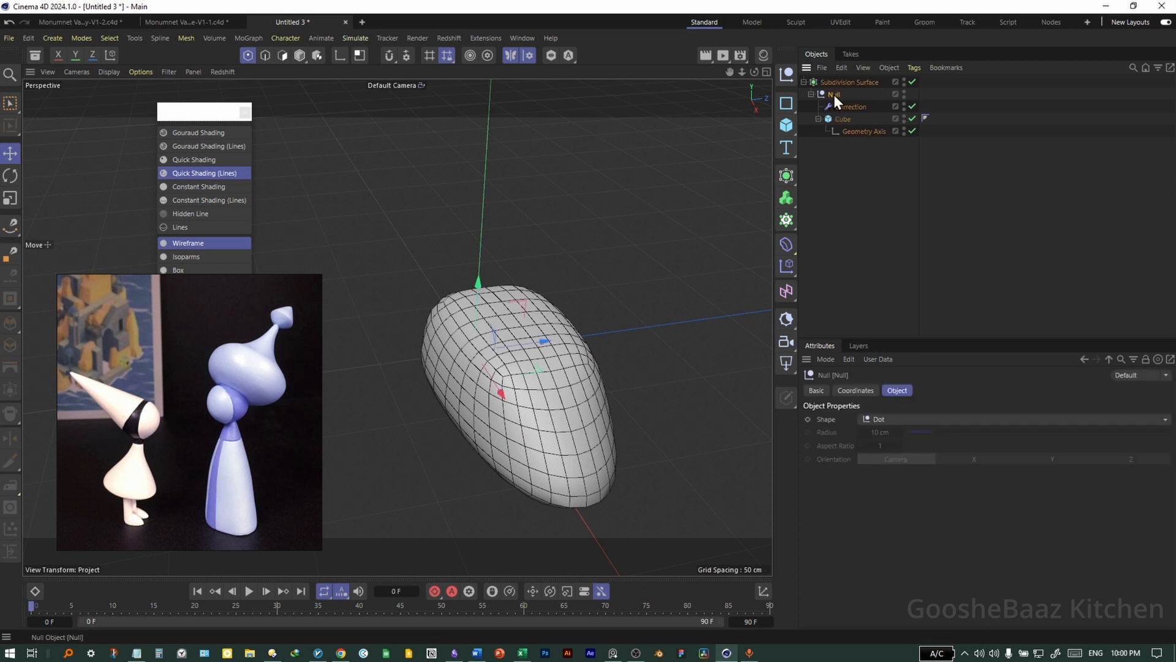
left_click(793, 243)
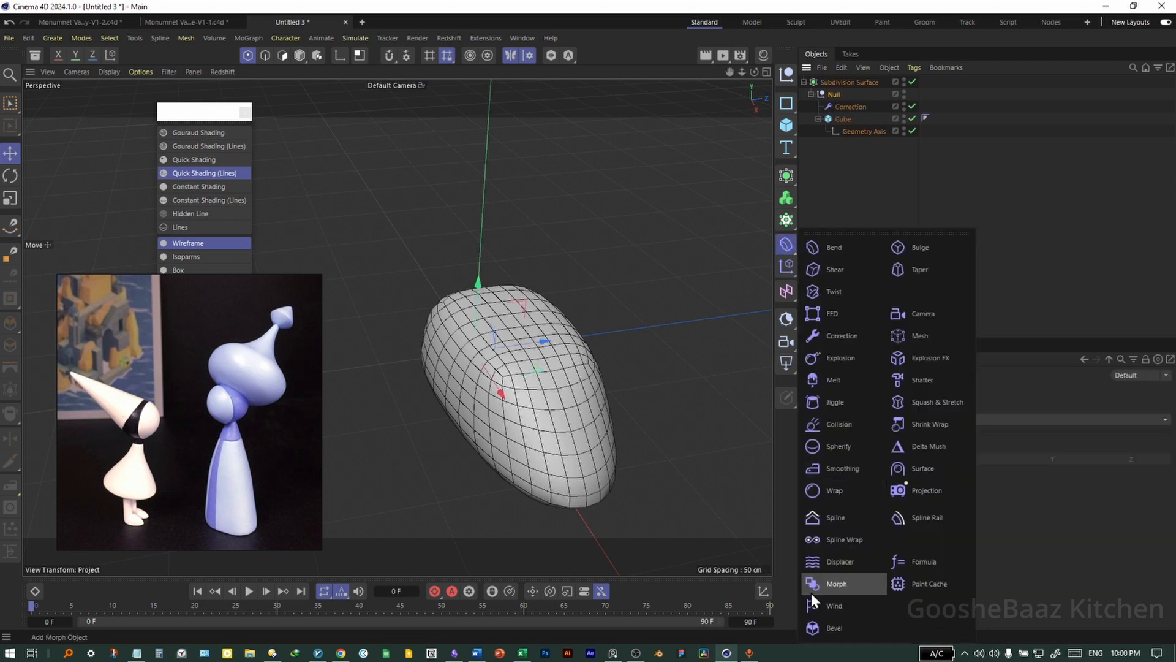
left_click(830, 627)
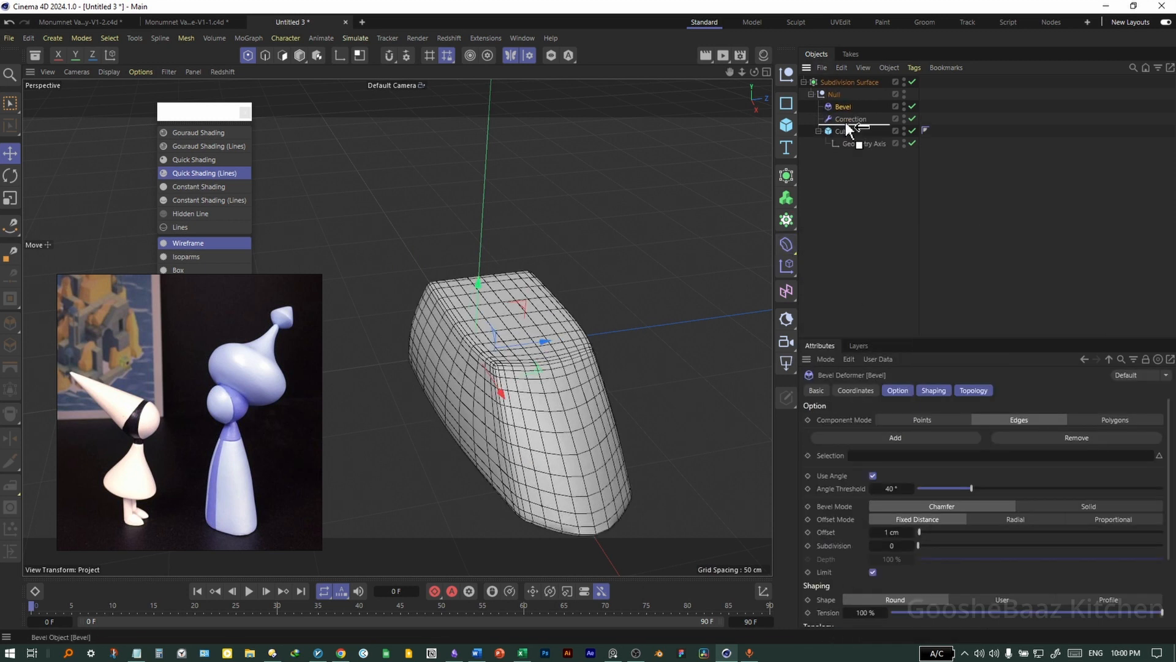
left_click_drag(846, 122, 846, 125)
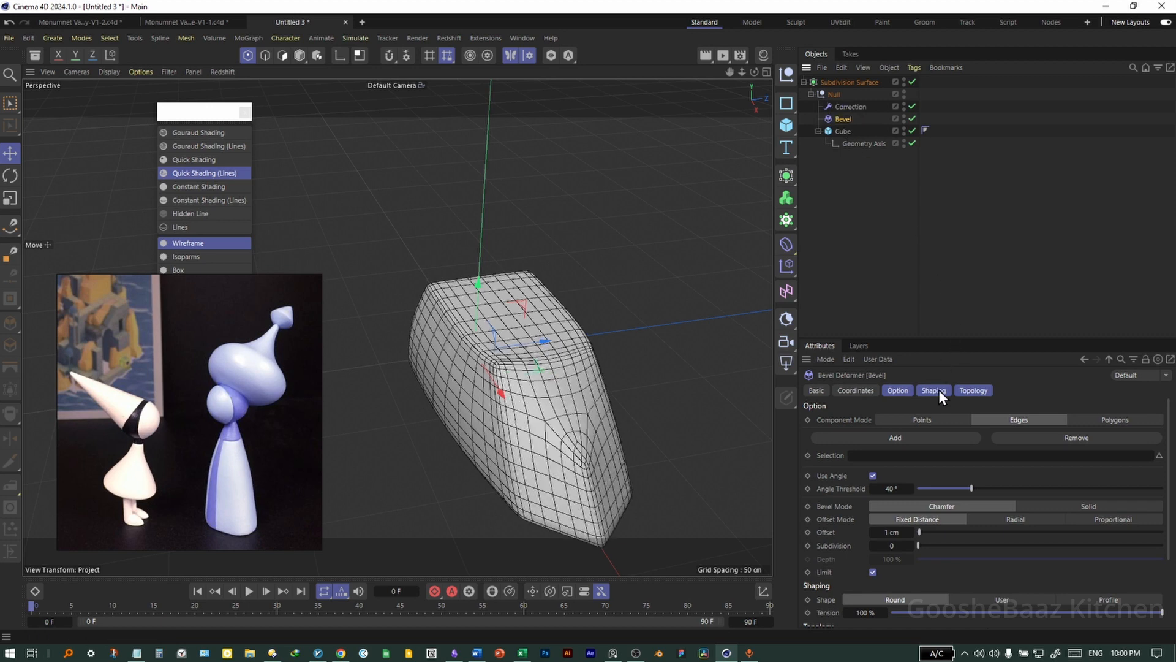
Set the Bevel's angle threshold to 69.5° and compare the foot's underside with the deformer off and on.
left_click_drag(892, 490, 919, 490)
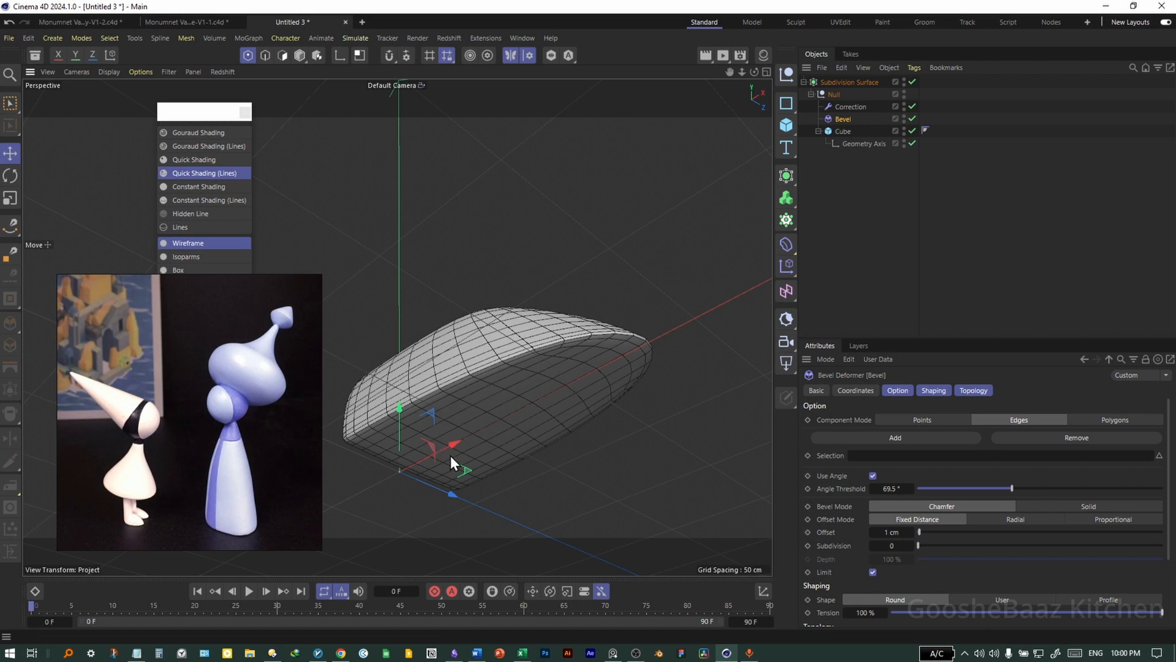
left_click(911, 119)
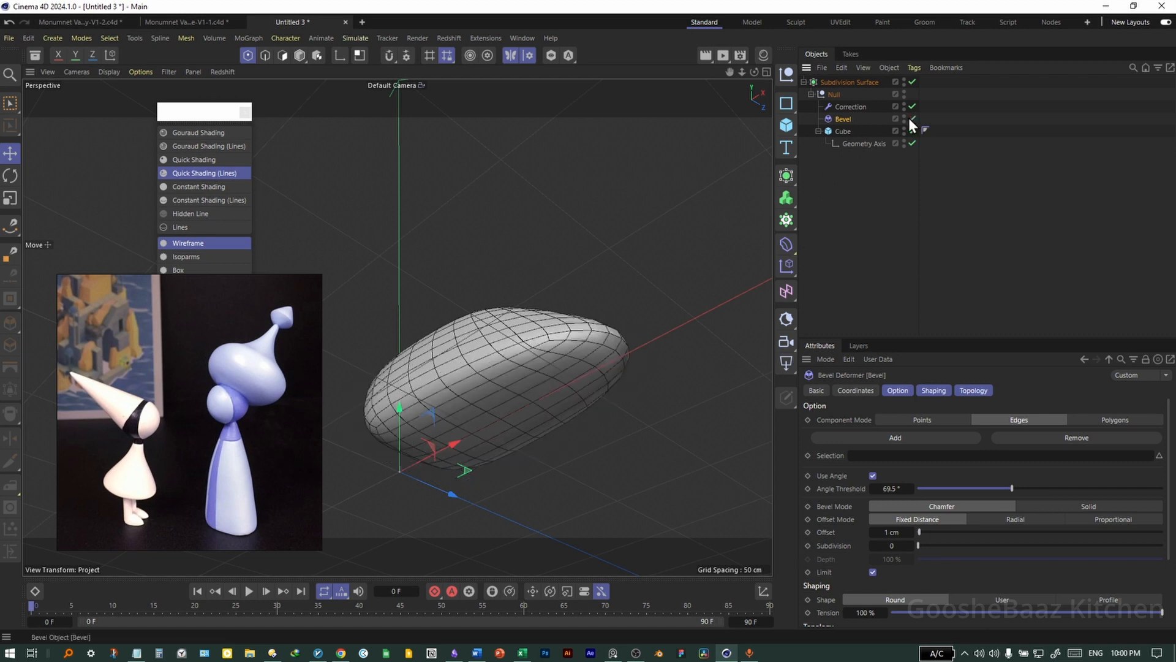
left_click(911, 119)
left_click(912, 119)
left_click_drag(441, 490, 545, 374, "alt")
Group the Subdivision Surface under a new Null and rename that Null as Shoe.
left_click(851, 83)
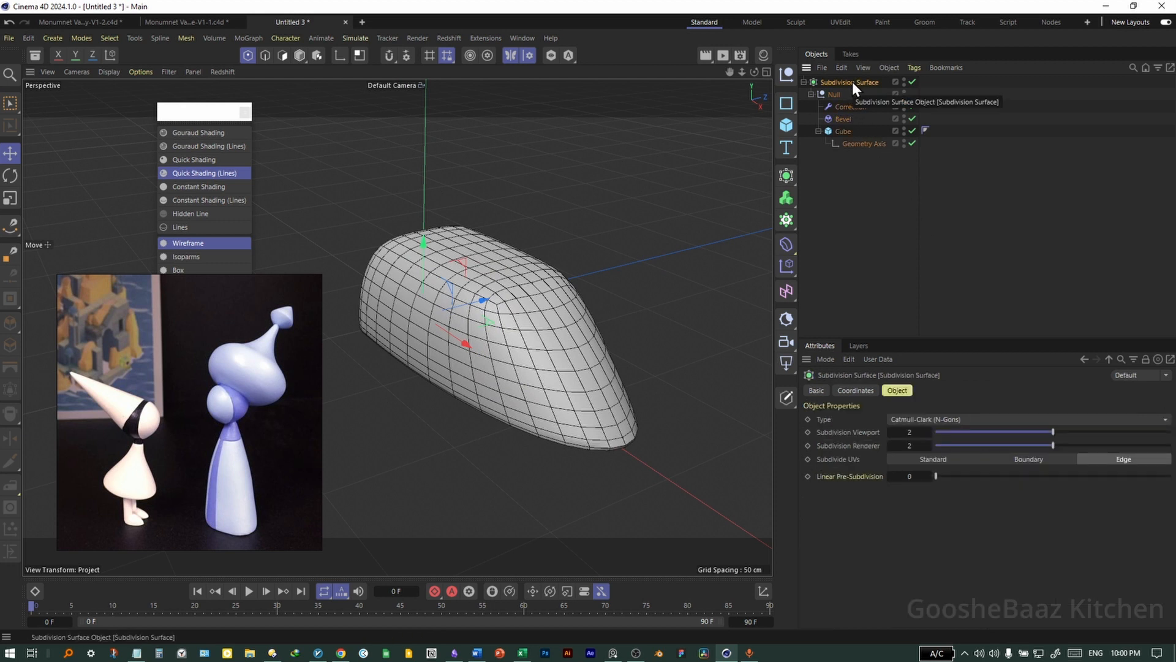
key("alt+g")
double_click(828, 82)
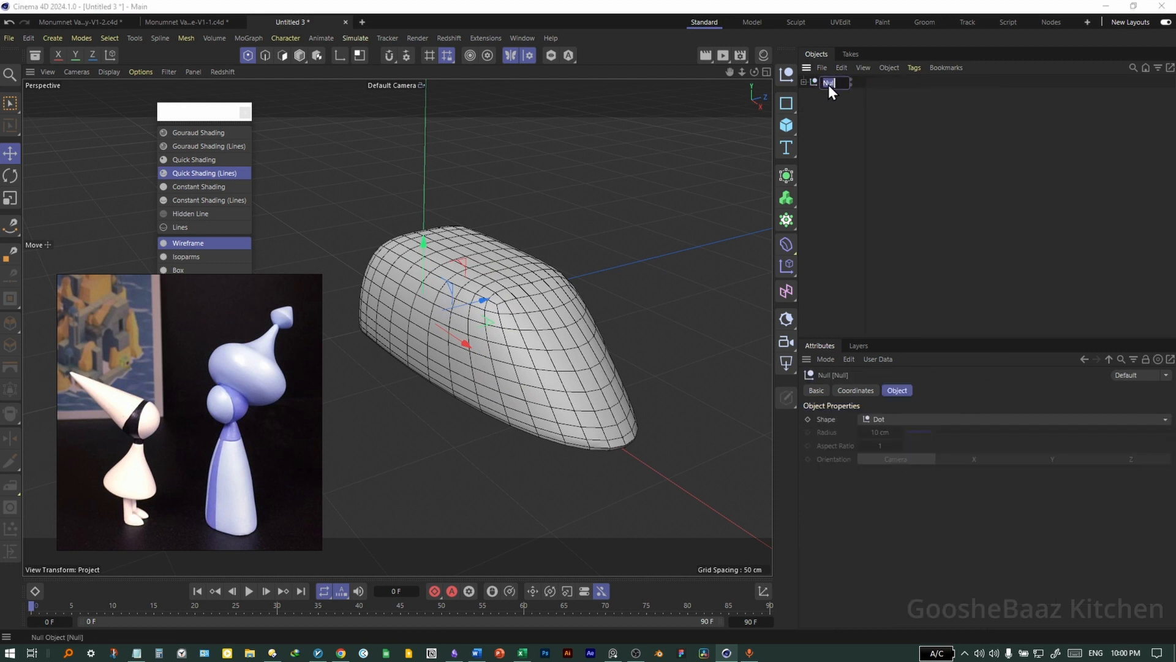
type("SHe")
key("BackSpace")
key("BackSpace")
type("hoe")
key("Return")
Copy the Shoe group into the Monumnet Valley-Live-V1-1.c4d project and show its coordinates.
left_click(200, 21)
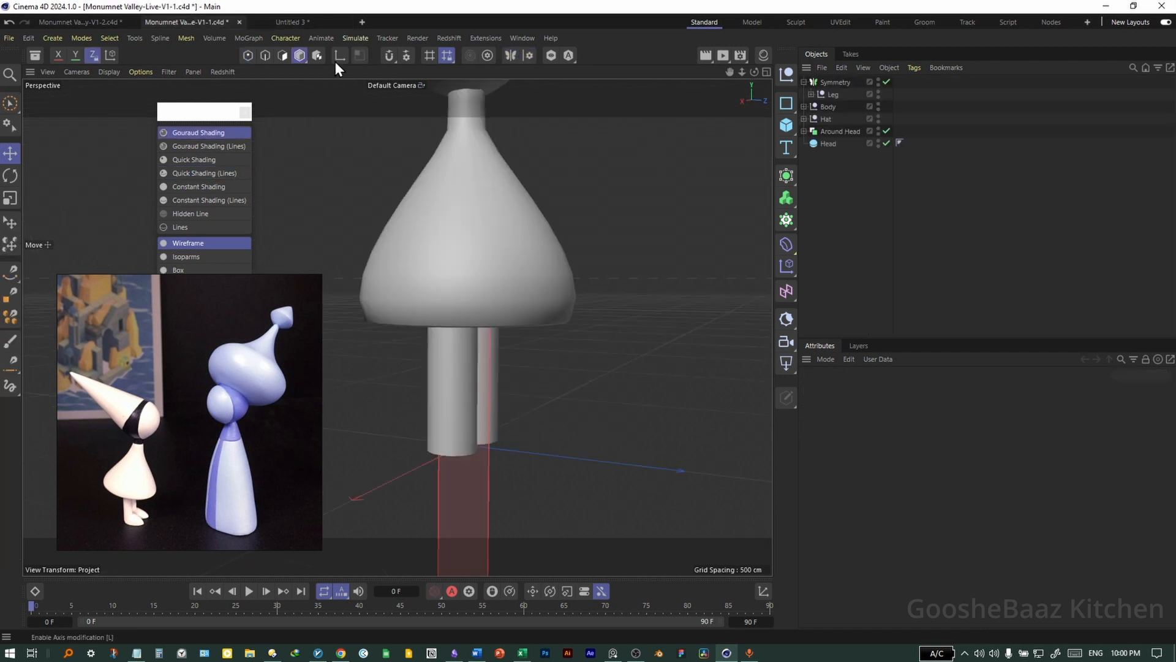
key("ctrl+v")
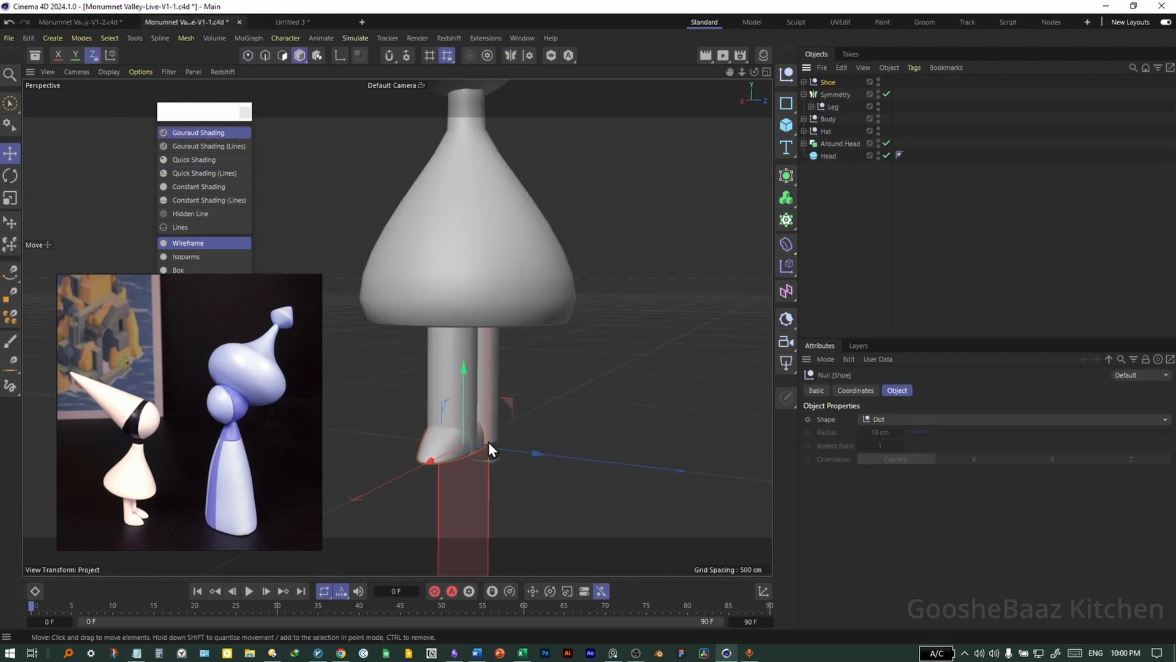
mouse_move(488, 442)
left_mouse_down("alt")
mouse_move(579, 469)
mouse_move(563, 431)
mouse_move(586, 429)
mouse_move(538, 464)
mouse_move(511, 457)
mouse_move(500, 423)
left_mouse_up("alt")
left_click(855, 391)
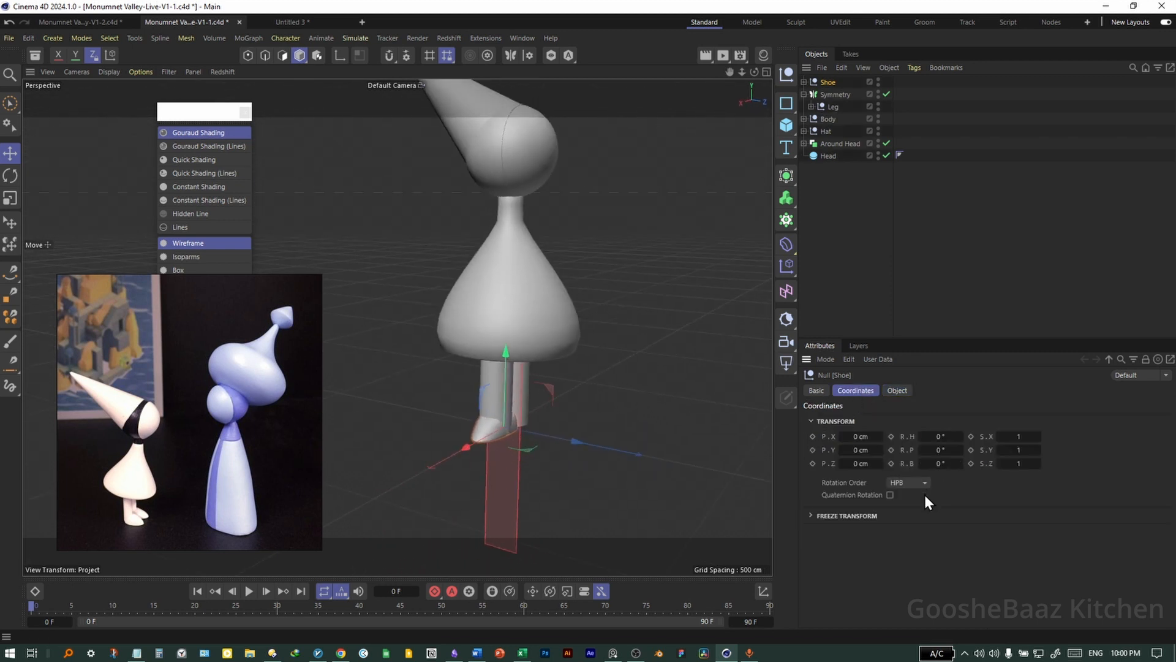
left_click_drag(938, 451, 959, 438)
key("ctrl+z")
key("ctrl+z")
Set the Shoe's heading rotation (R.H) to 90°.
left_click(944, 438)
type("90")
key("Return")
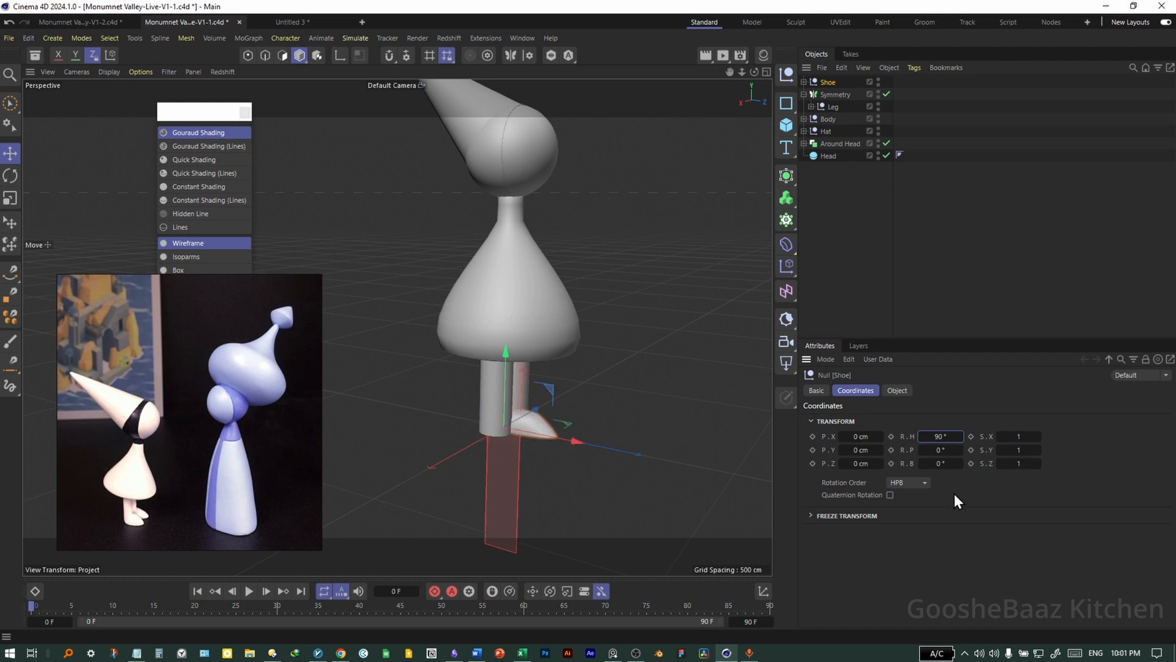
Move the Shoe under one leg, to about 40 cm in X and -15 cm in Z.
key("F2")
key("F4")
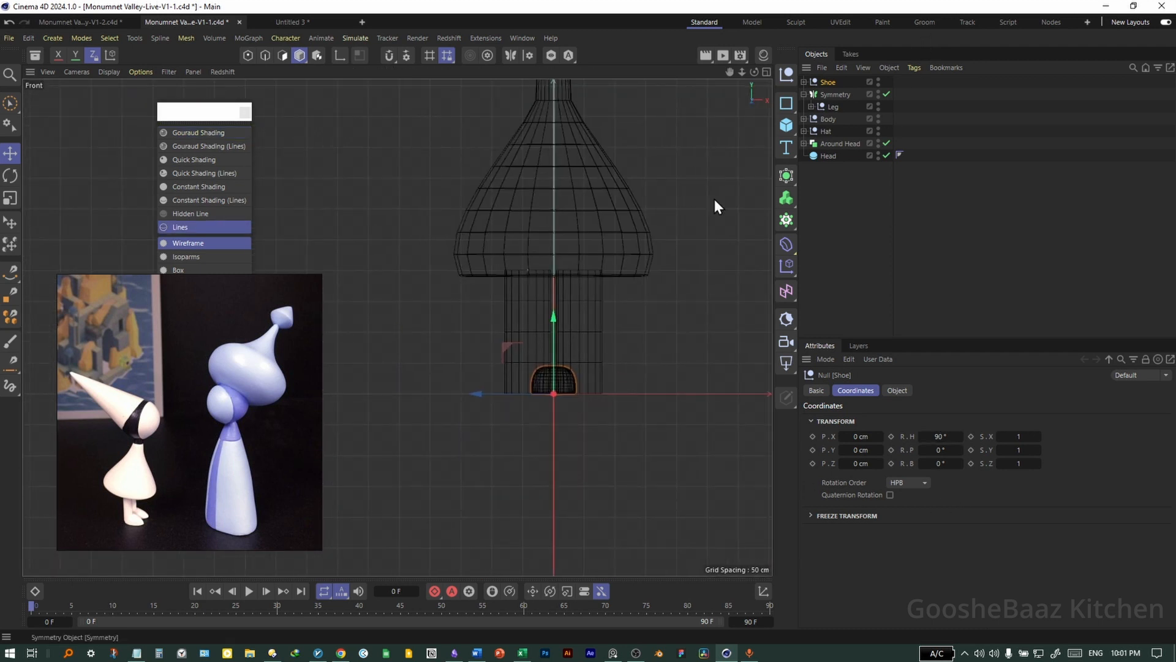
key("F1")
left_click_drag(545, 409, 530, 419)
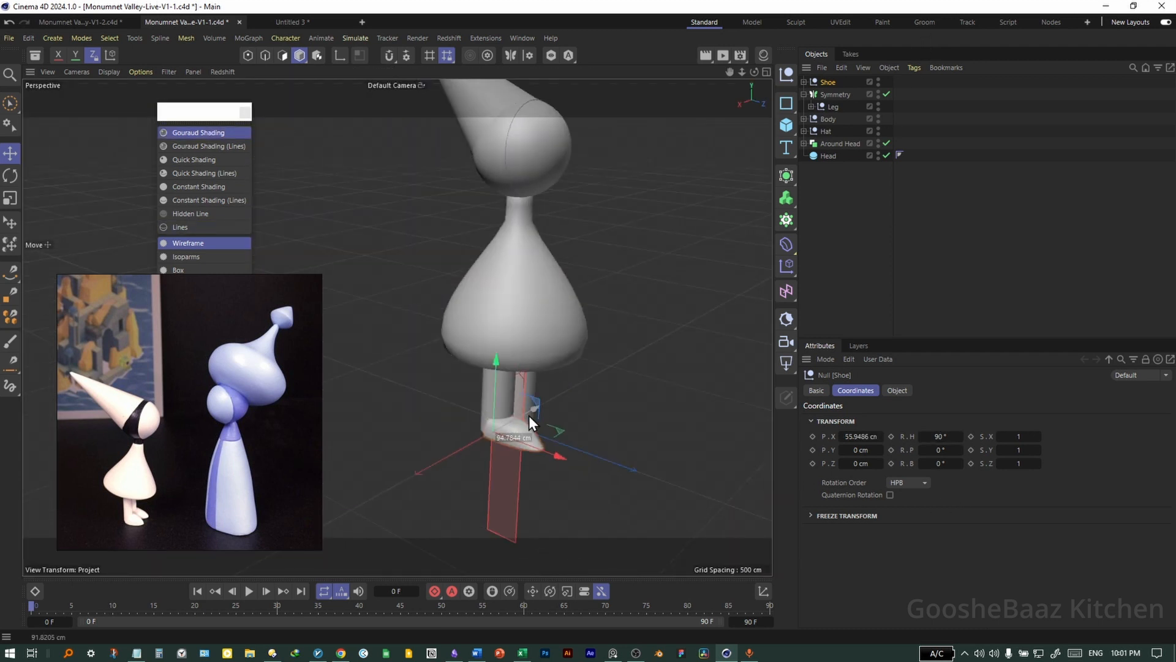
scroll(529, 415, "up", 3)
left_click_drag(528, 460, 519, 456)
Place the Shoe inside the Symmetry object above the Leg so it is mirrored to the other leg.
left_click_drag(828, 82, 840, 101)
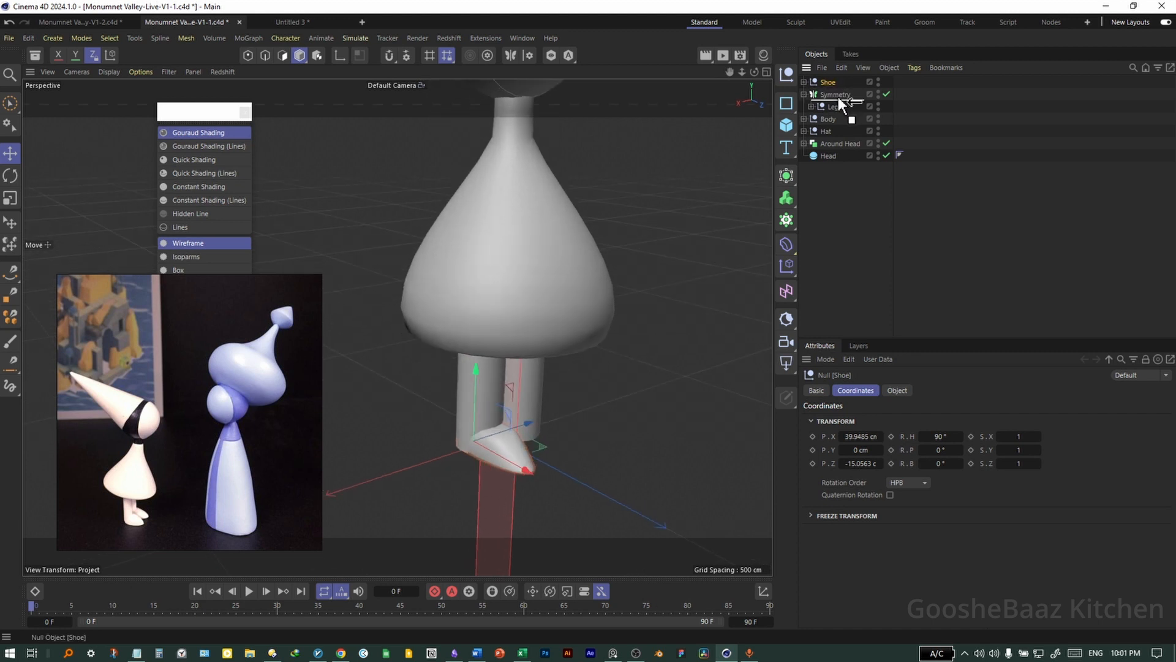
scroll(486, 450, "up", 3)
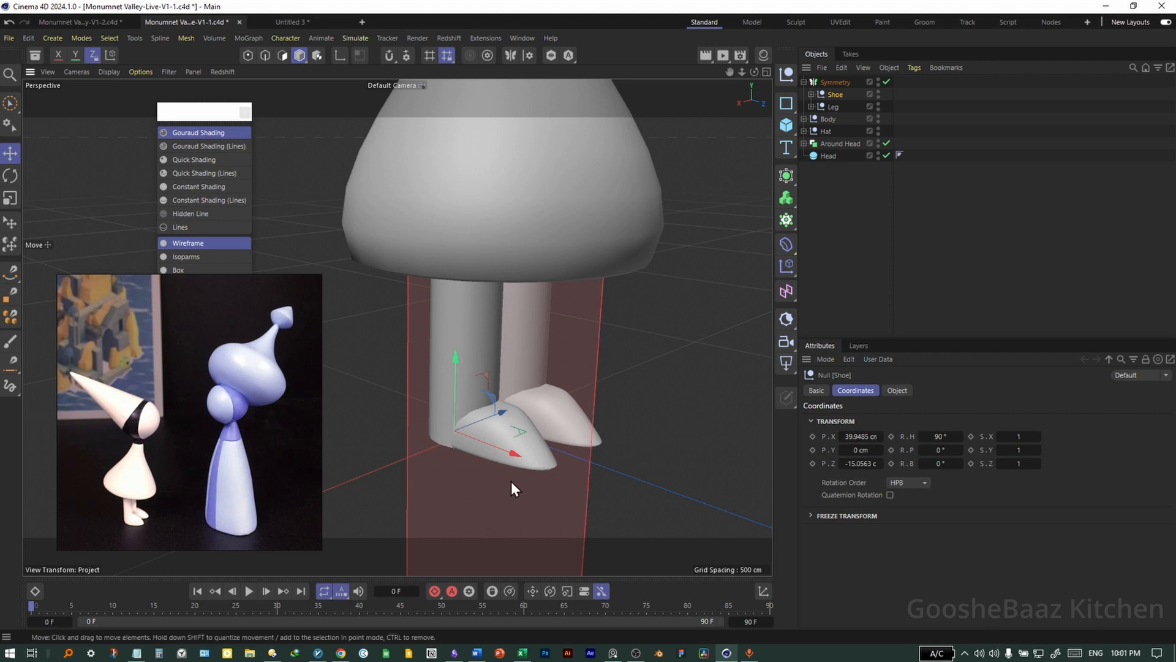
left_click(865, 234)
Wrap the Symmetry object in a Volume Builder and wrap that in a Volume Mesher to merge the shoes and legs.
left_click(835, 82)
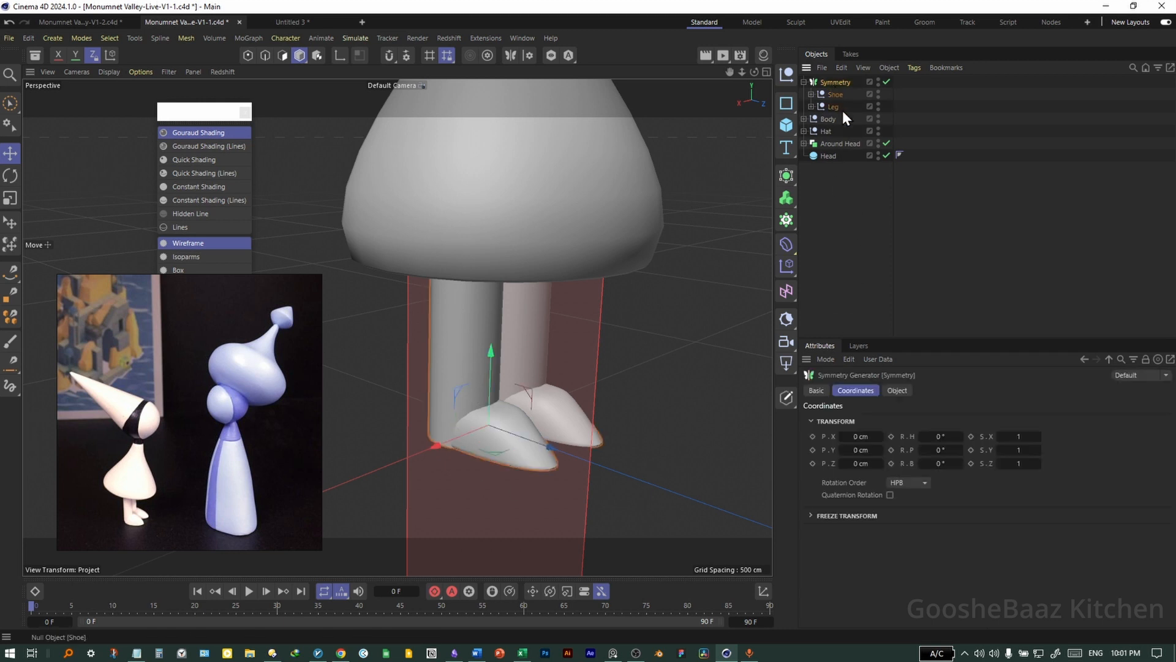
left_click(789, 200)
left_click(792, 205)
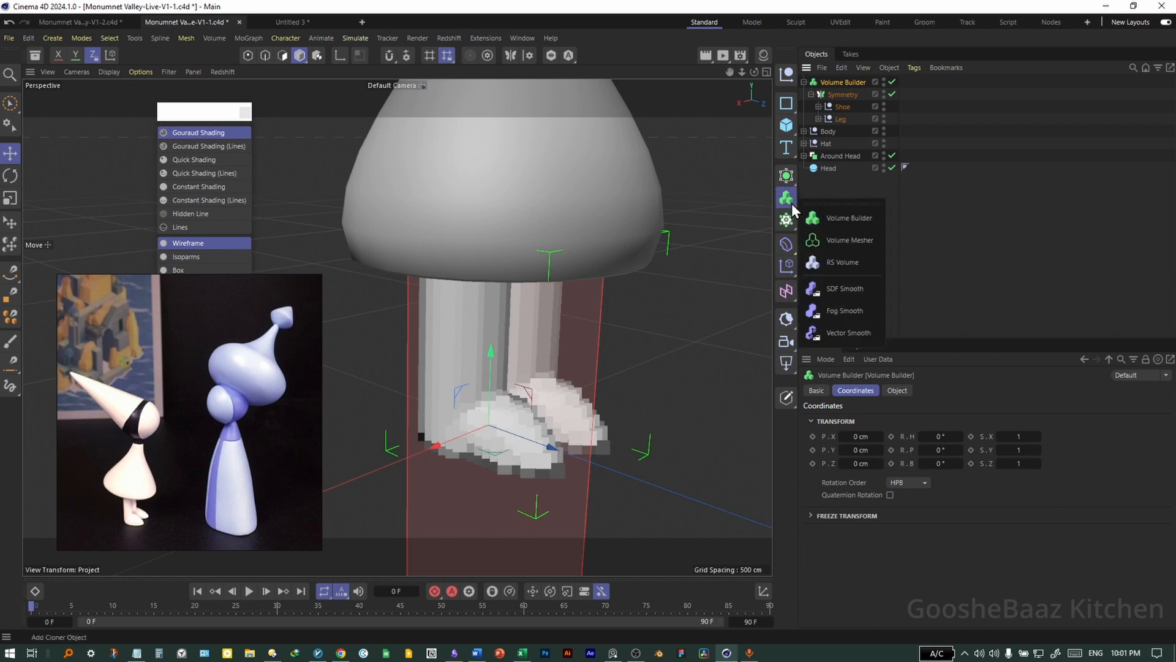
left_click(842, 244)
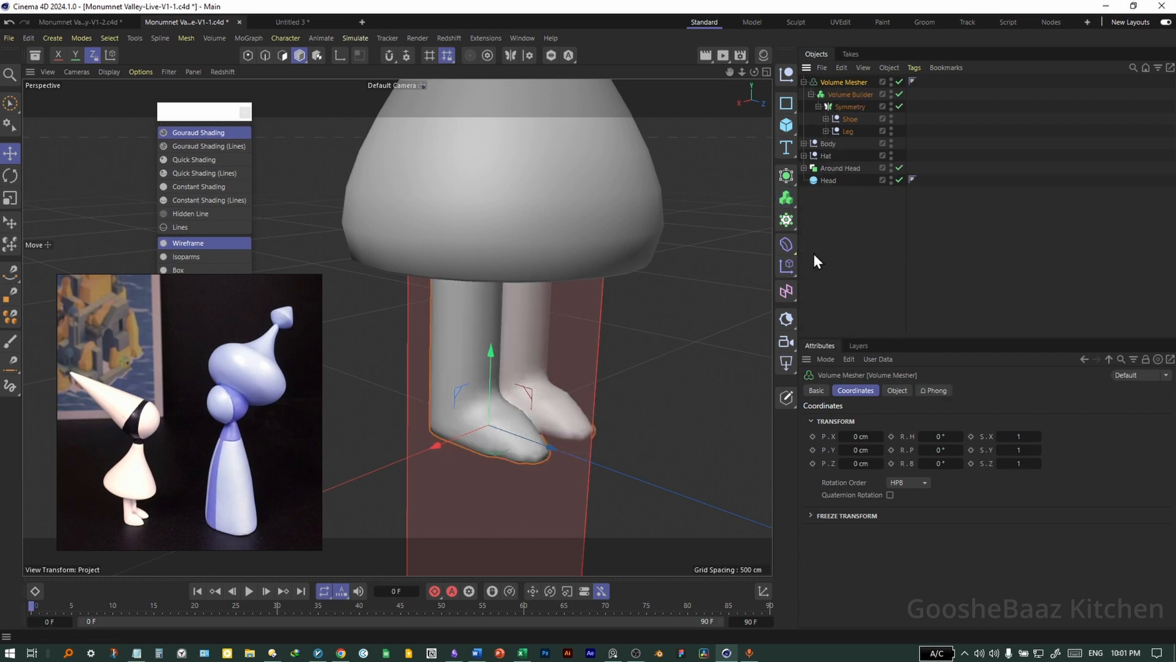
Set the Volume Builder's voxel size to 7.3 cm while checking the mesh in Quick Shading (Lines), ending in Gouraud Shading.
key("n")
key("d")
mouse_move(460, 461)
left_mouse_down("alt")
mouse_move(516, 433)
mouse_move(700, 249)
left_mouse_up("alt")
left_click(851, 95)
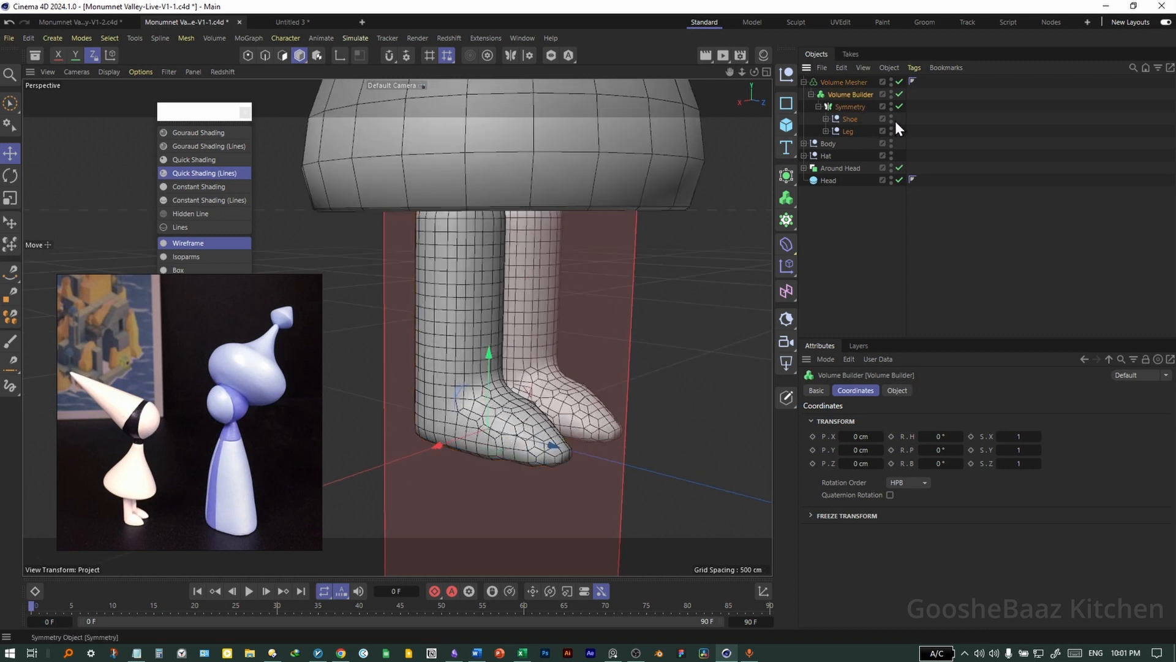
left_click(897, 390)
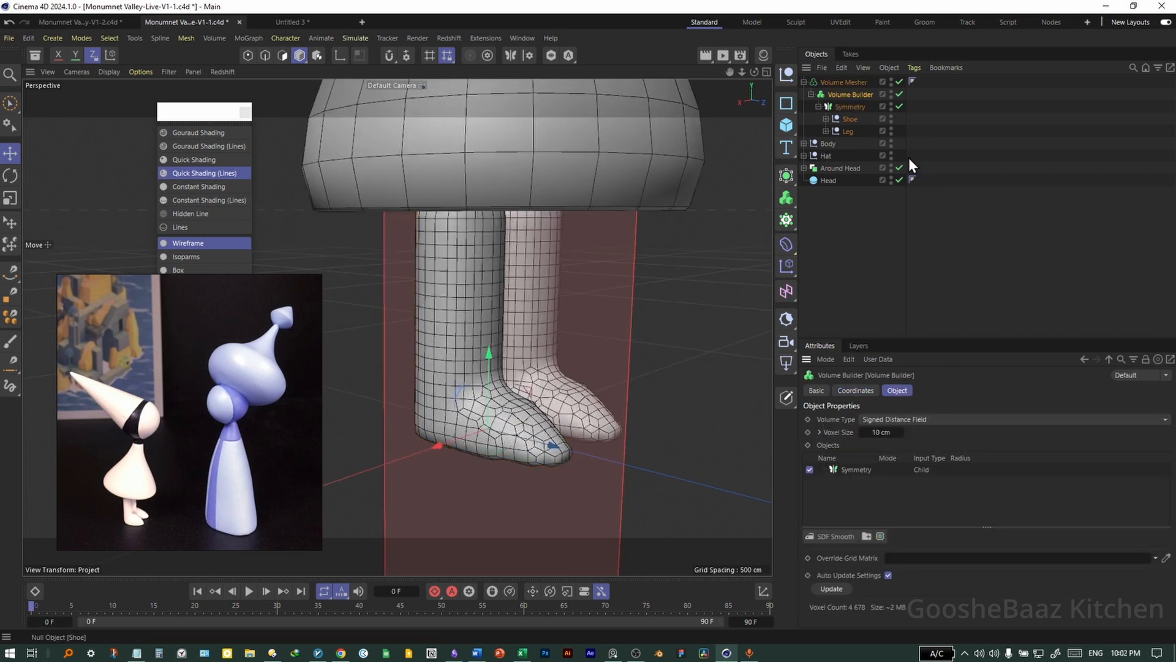
left_click_drag(901, 432, 900, 448)
mouse_move(615, 420)
left_mouse_down("alt")
mouse_move(640, 395)
mouse_move(638, 421)
left_mouse_up("alt")
key("n")
key("a")
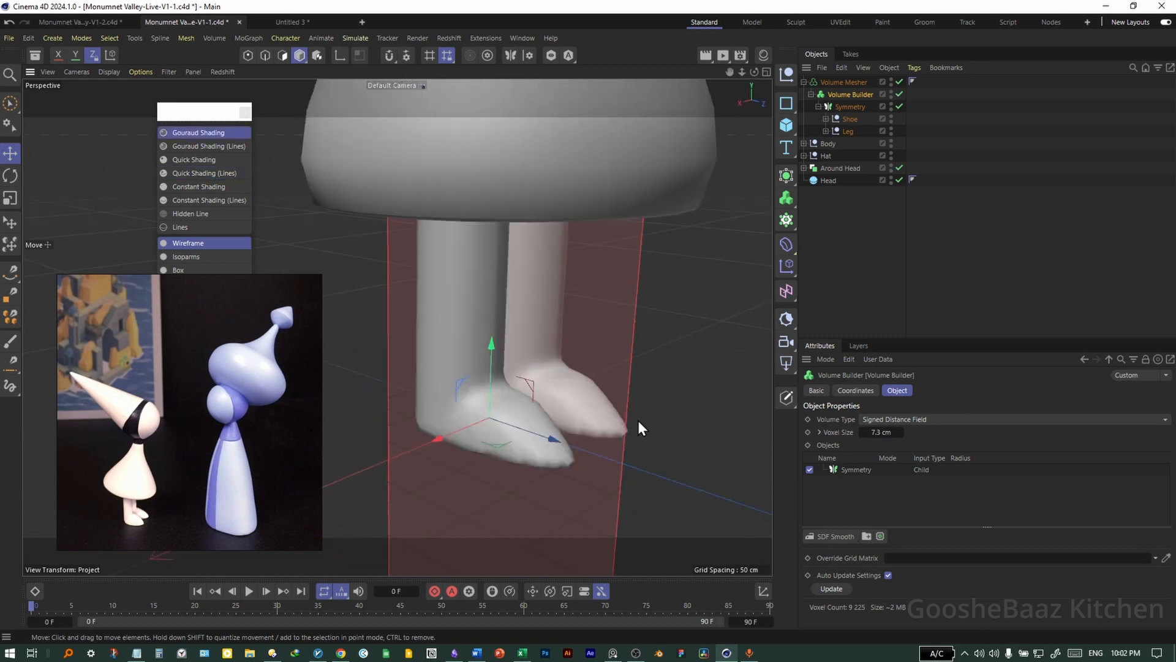
Wrap the Volume Mesher in a Remesh generator.
left_click(845, 83)
left_click(786, 178)
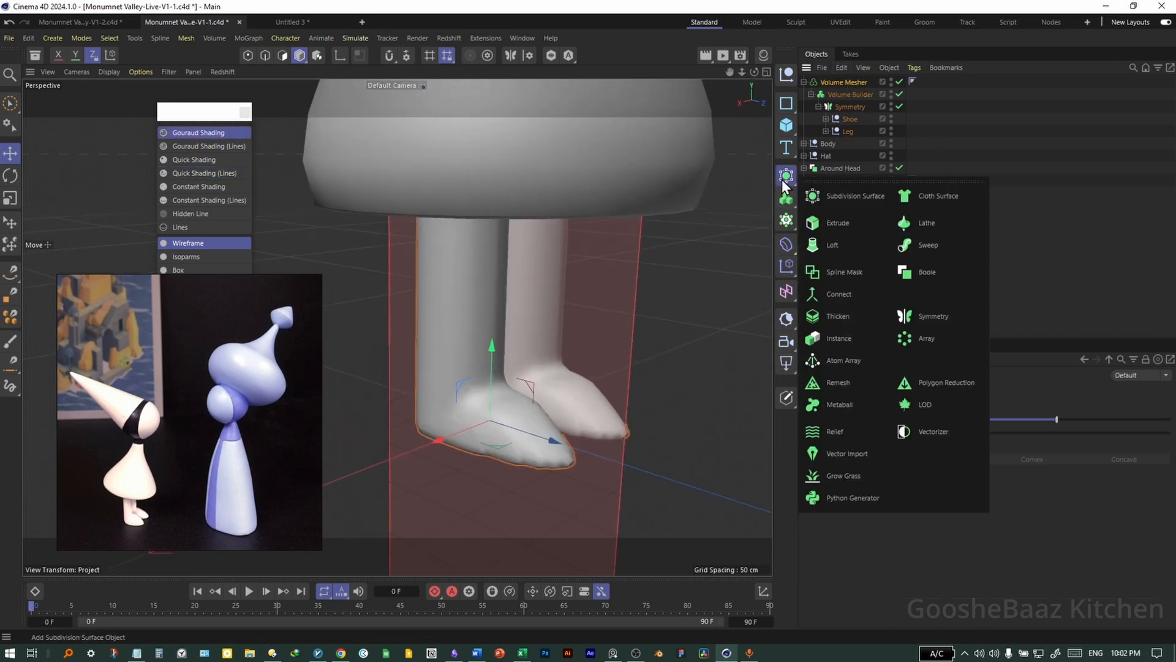
left_click(841, 383)
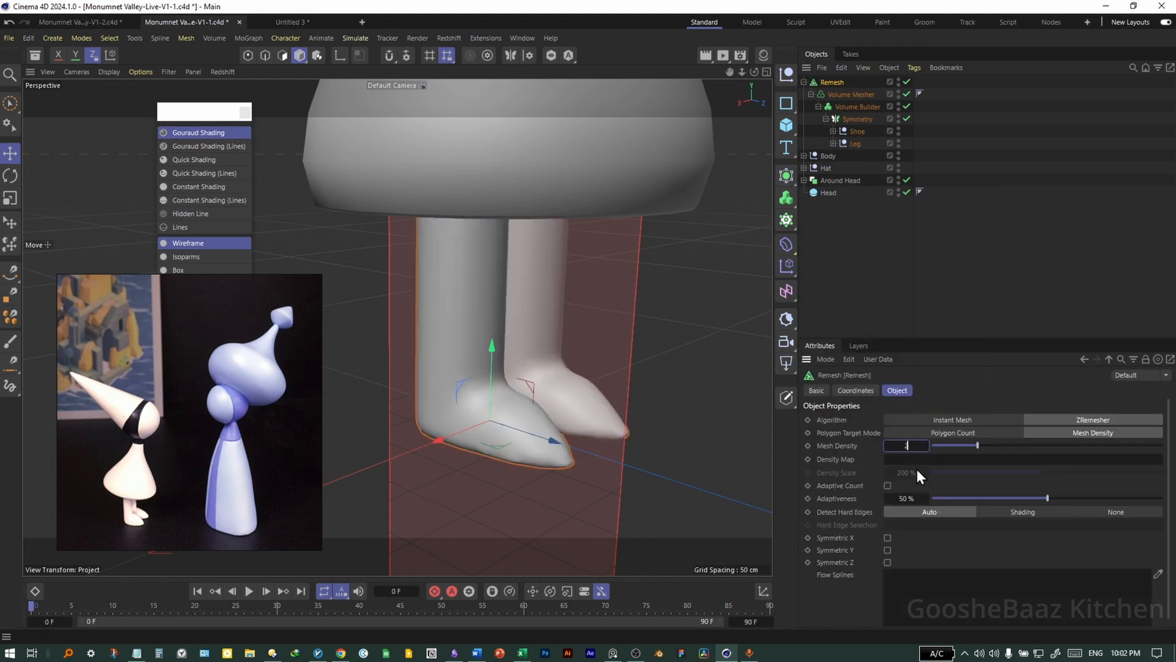
Set the Remesh generator's mesh density to 20% and disable the Remesh, Volume Mesher and Volume Builder.
type("0")
key("Return")
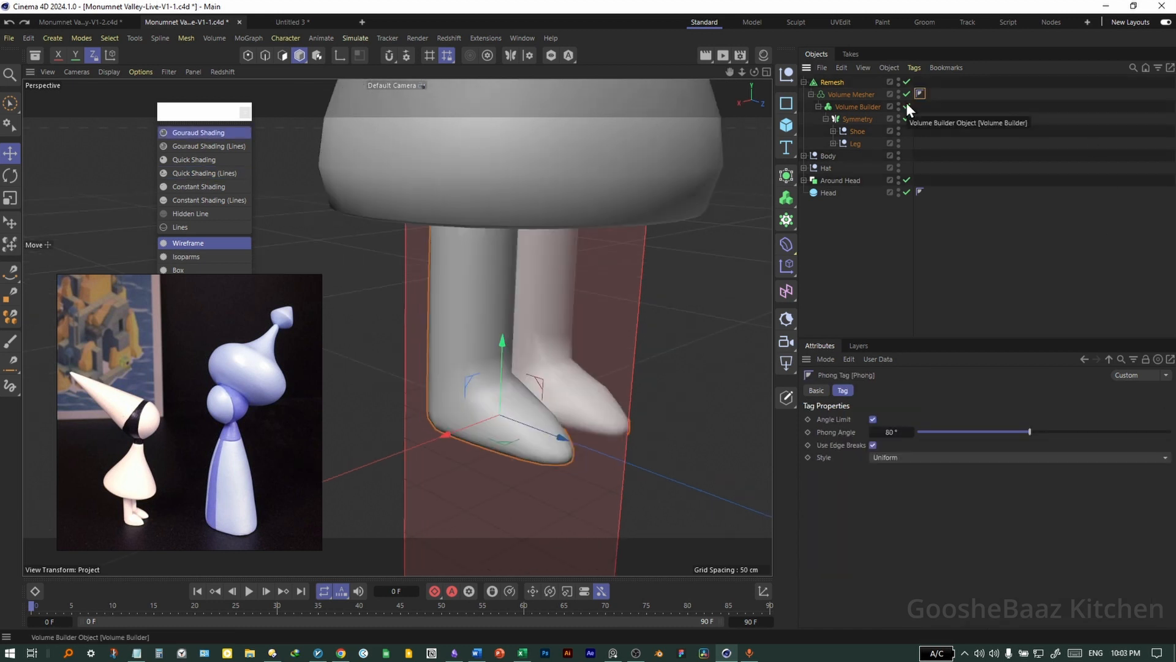
left_click_drag(907, 107, 907, 81)
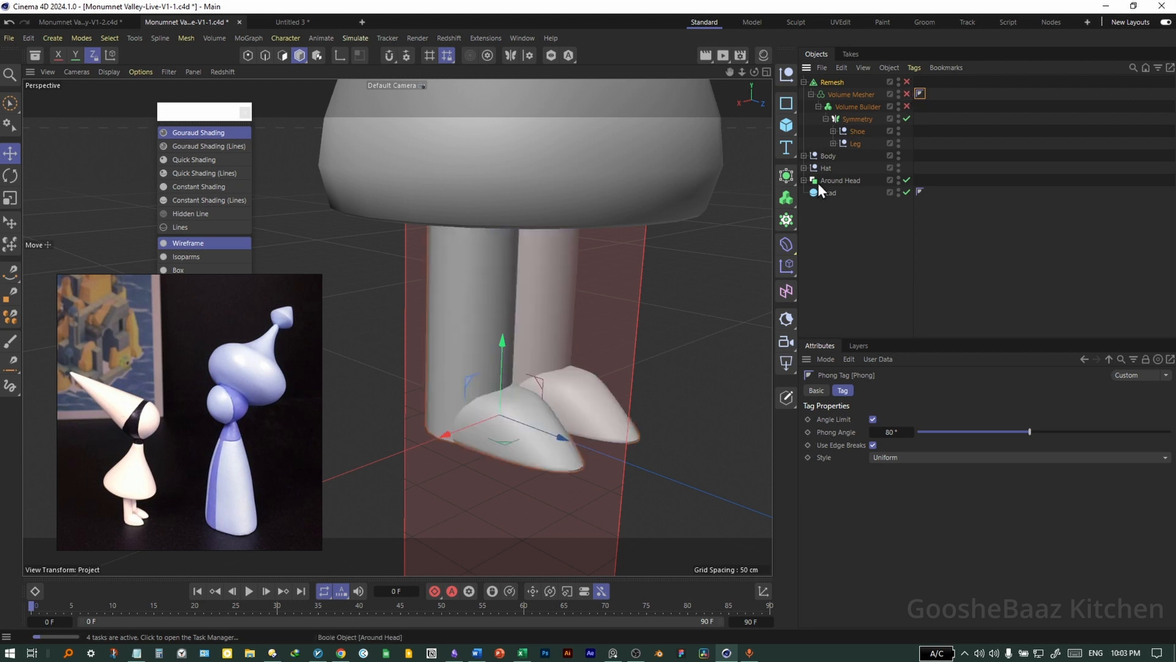
Prepare the shoe's Correction deformer for point editing with planar modelling symmetry on the Z axis.
left_click_drag(512, 392, 472, 405, "alt")
left_click(833, 131)
left_click(886, 168)
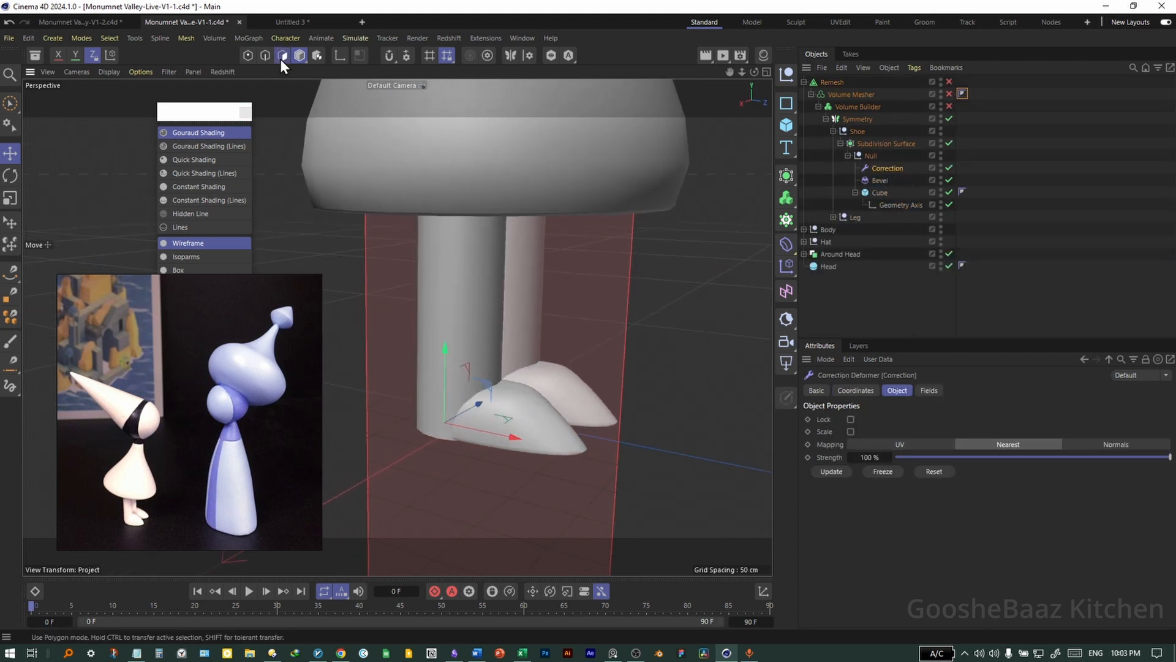
left_click(248, 55)
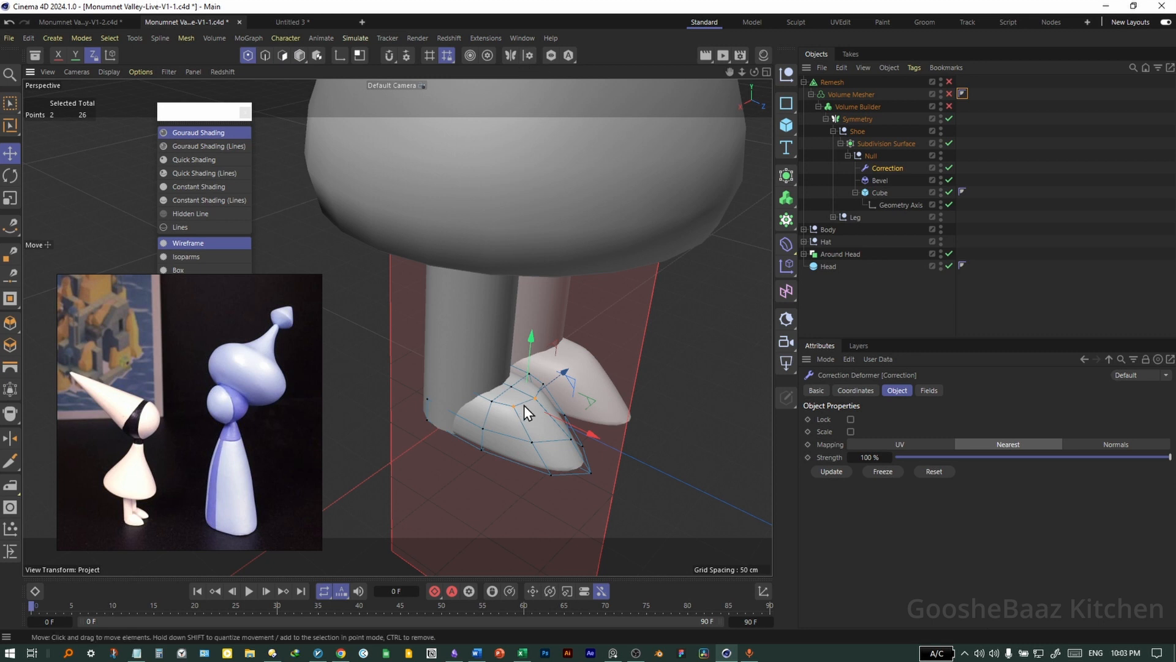
mouse_move(539, 407)
left_mouse_down("alt")
mouse_move(446, 421)
mouse_move(553, 392)
mouse_move(537, 412)
left_mouse_up("alt")
left_click(511, 55)
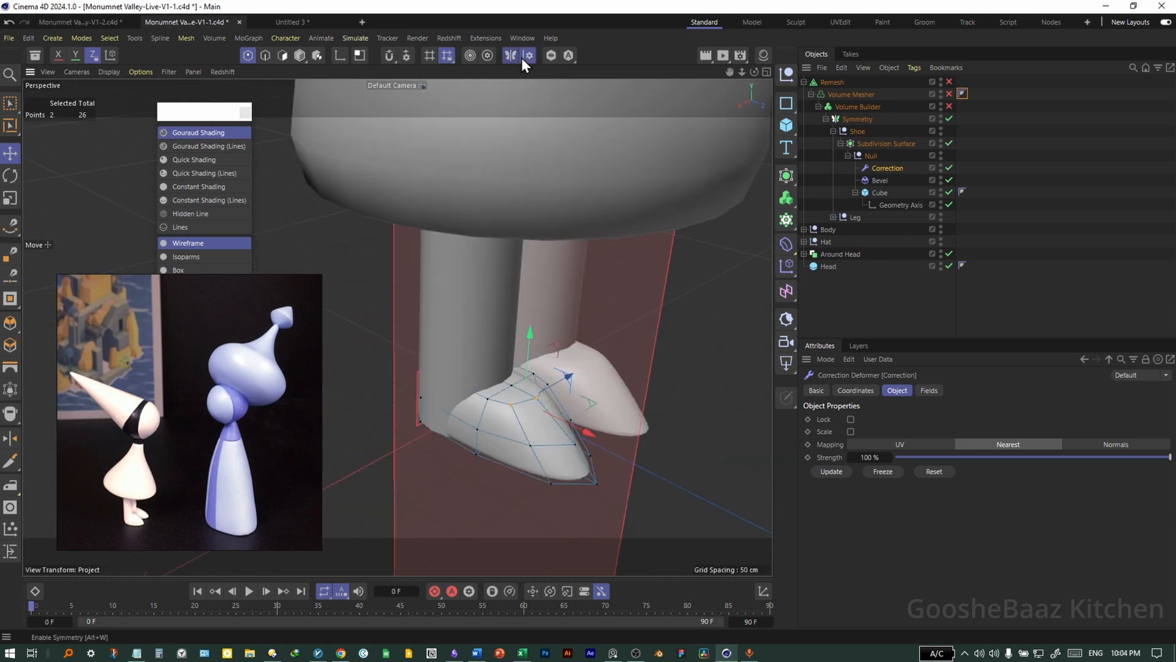
left_click(528, 57)
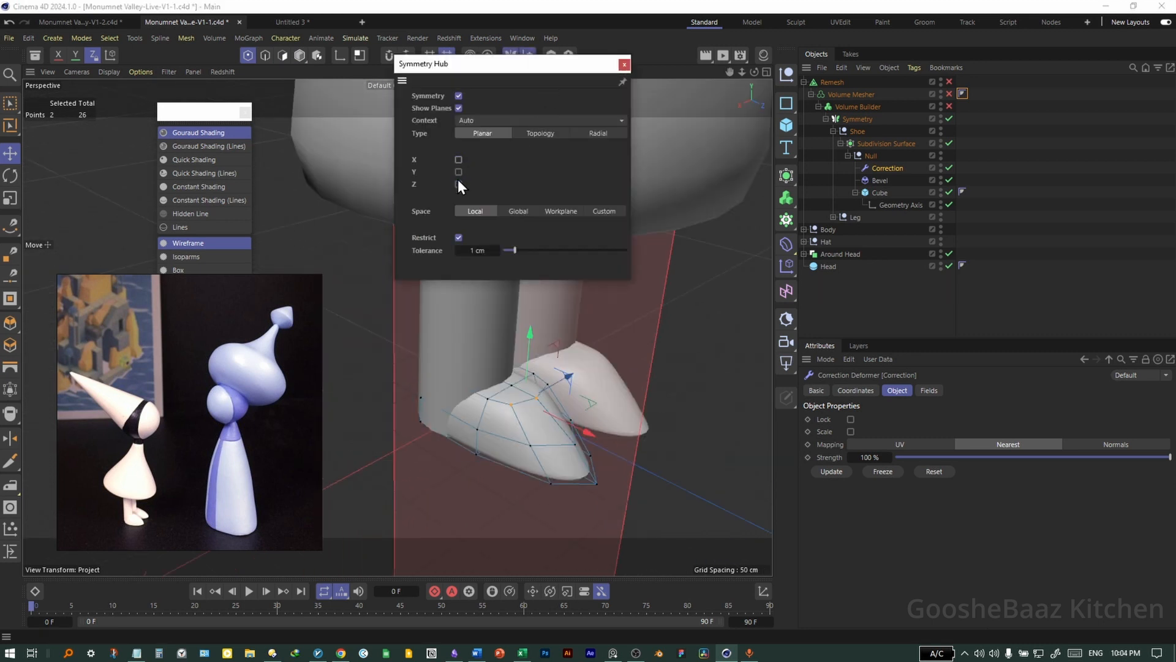
left_click(624, 64)
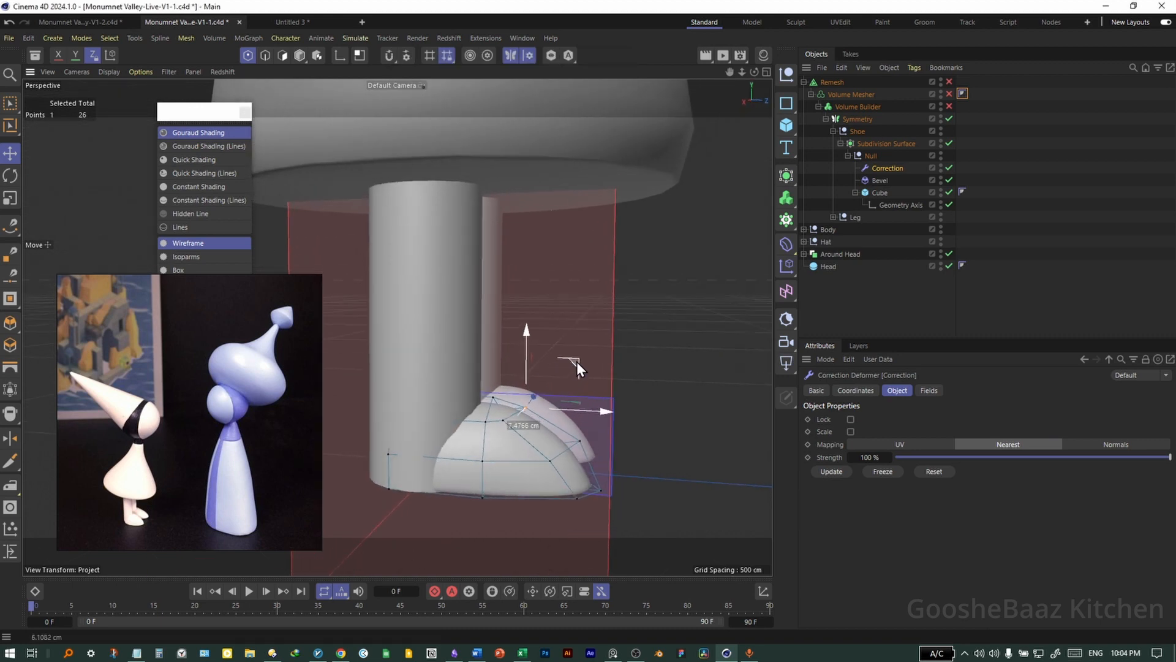
Reshape the shoe's upper points in side profile and re-enable the Volume Builder, Volume Mesher and Remesh.
left_click_drag(576, 361, 612, 428, "alt")
left_click(949, 106)
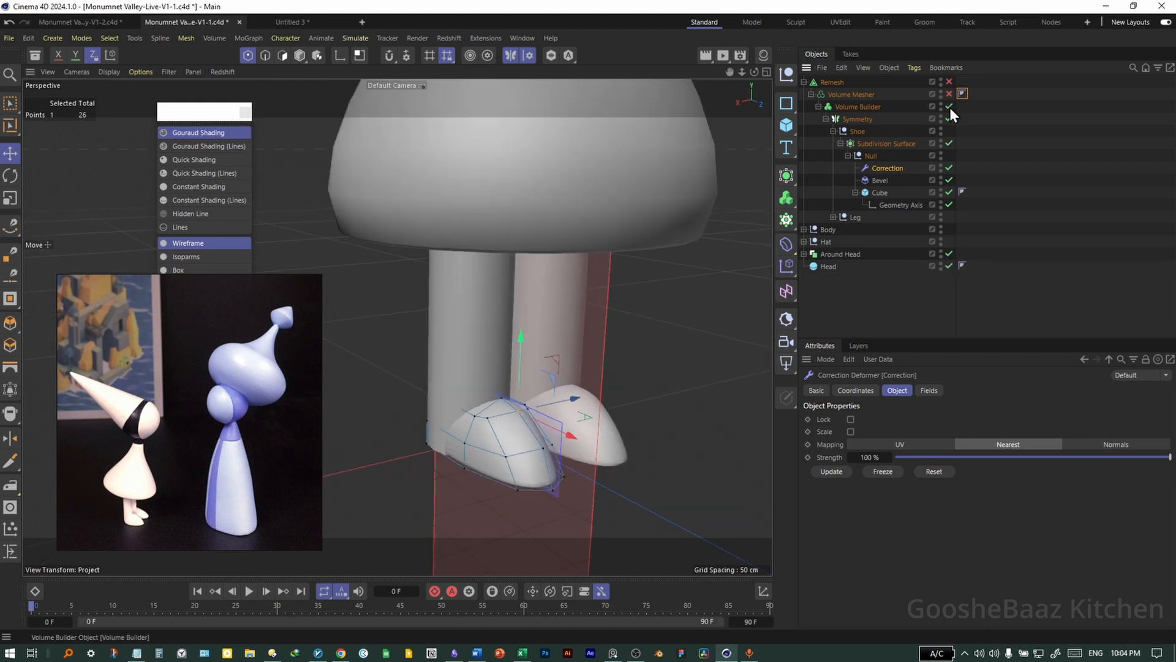
left_click(948, 93)
left_click(949, 82)
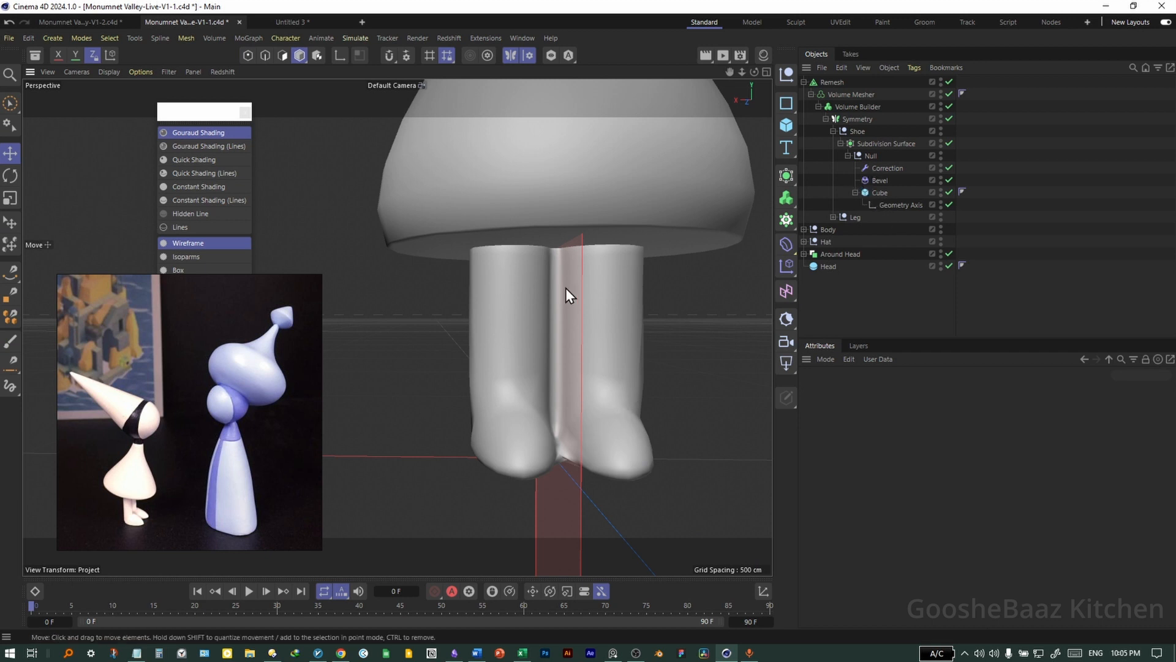
Disable the three mesh generators and move Symmetry out to the top level, leaving Leg and Shoe directly inside the Volume Builder.
left_click(949, 82)
left_click(949, 94)
left_click(949, 107)
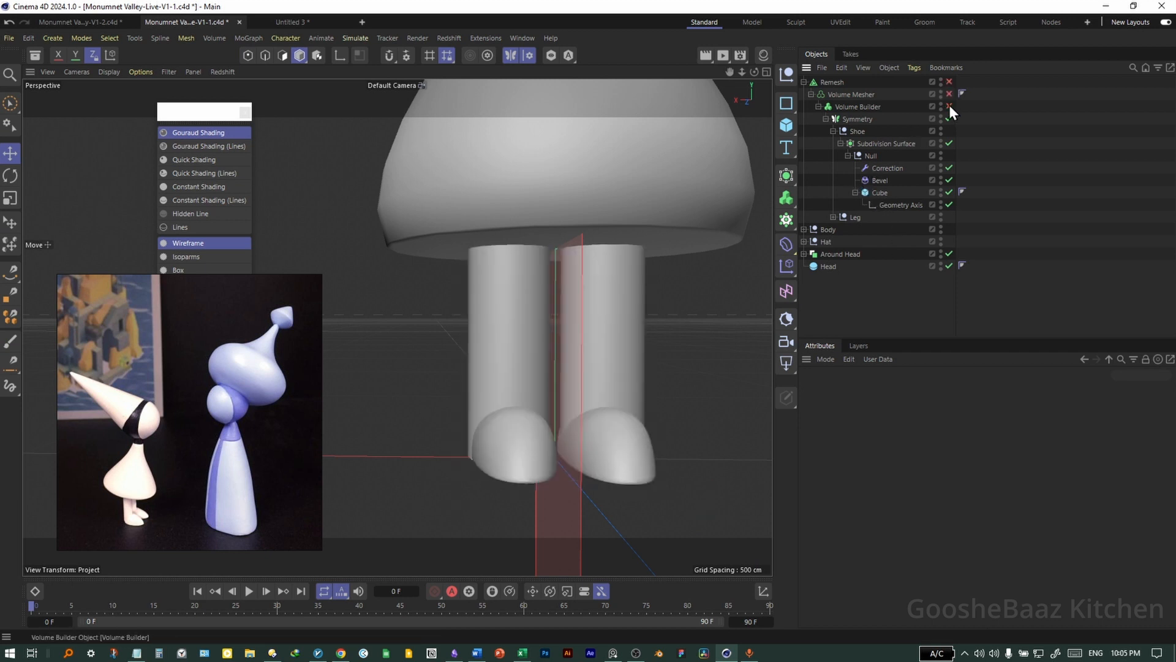
left_click_drag(853, 129, 863, 105)
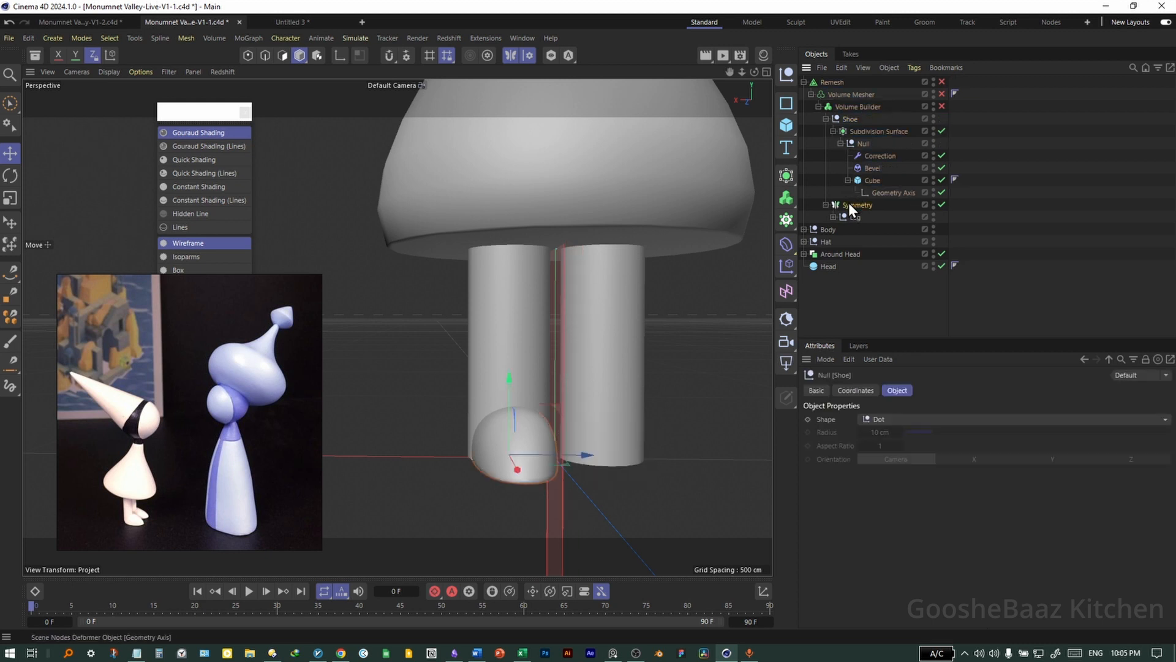
left_click_drag(848, 202, 862, 134)
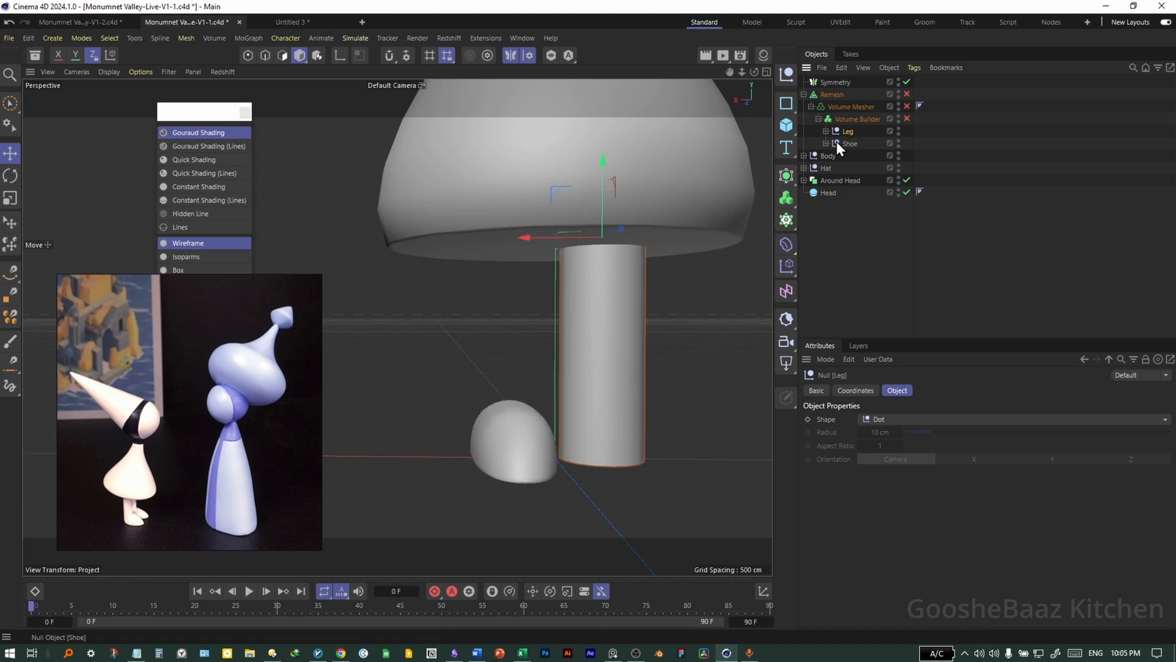
Line up the Leg with the Shoe using the Front view and re-enable the Volume Builder, Volume Mesher and Remesh.
middle_click(557, 234)
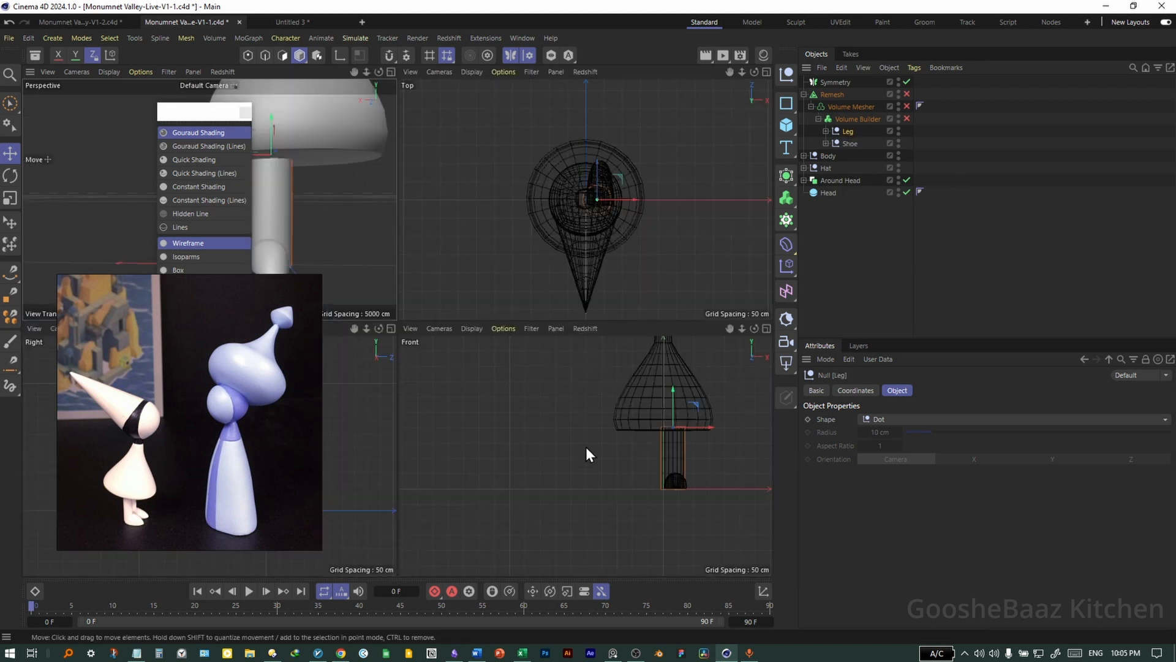
middle_click(586, 447)
scroll(583, 343, "up", 3)
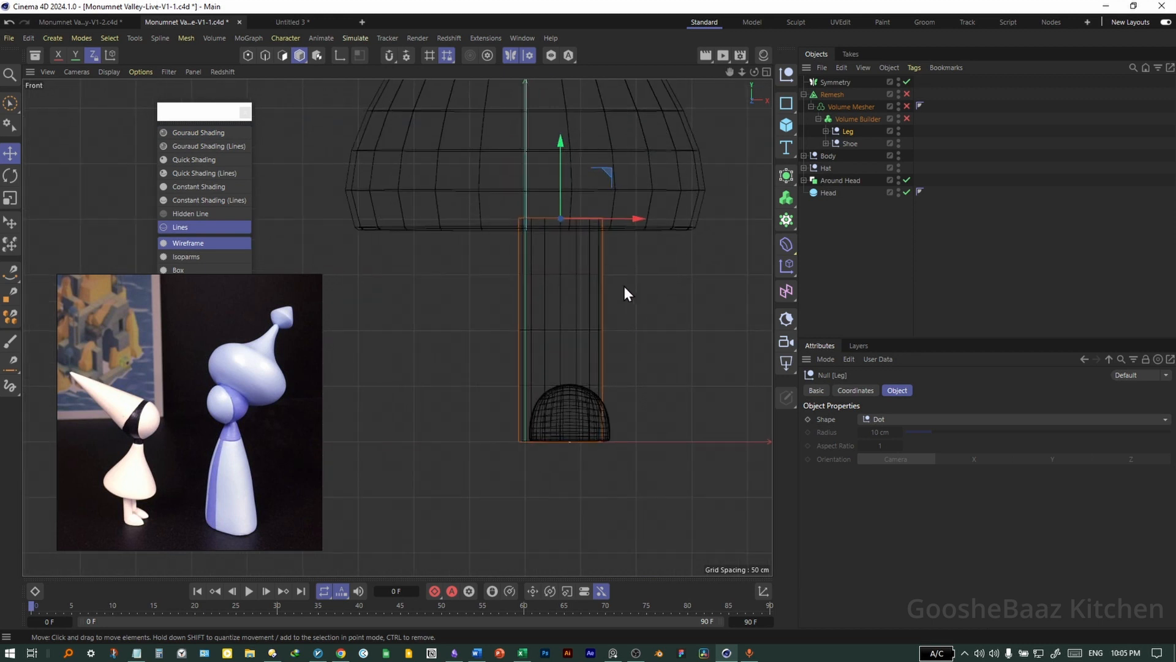
middle_click(630, 222)
middle_click(358, 224)
left_click(906, 94)
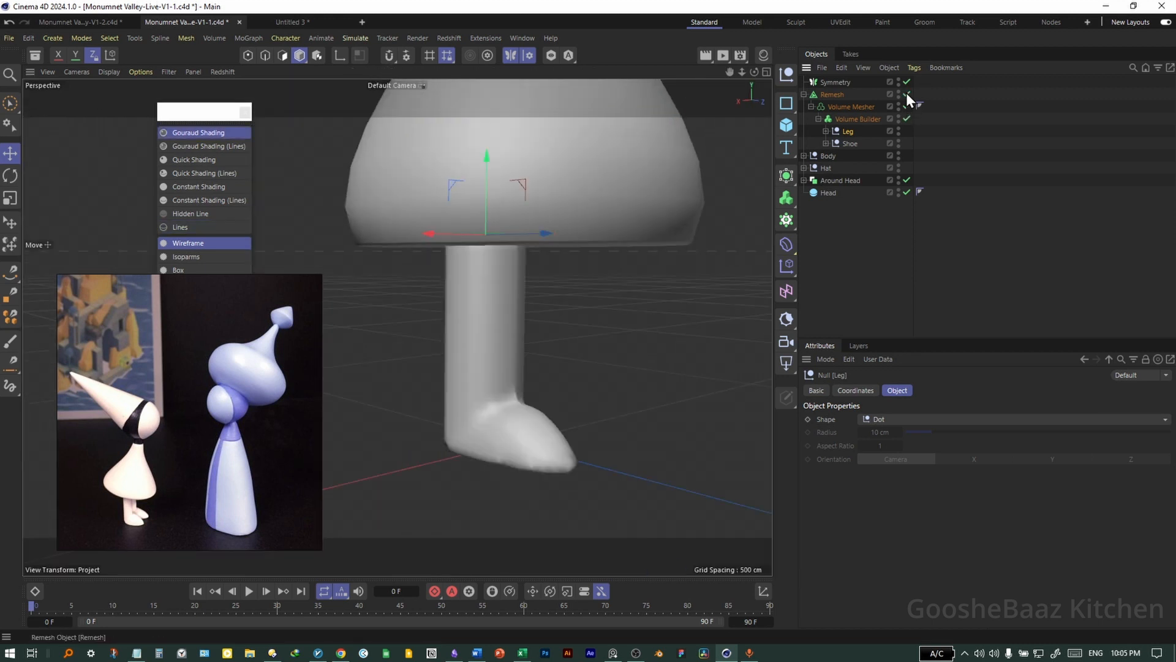
Place the Remesh hierarchy inside the Symmetry object to mirror the finished leg and shoe.
left_click(840, 95)
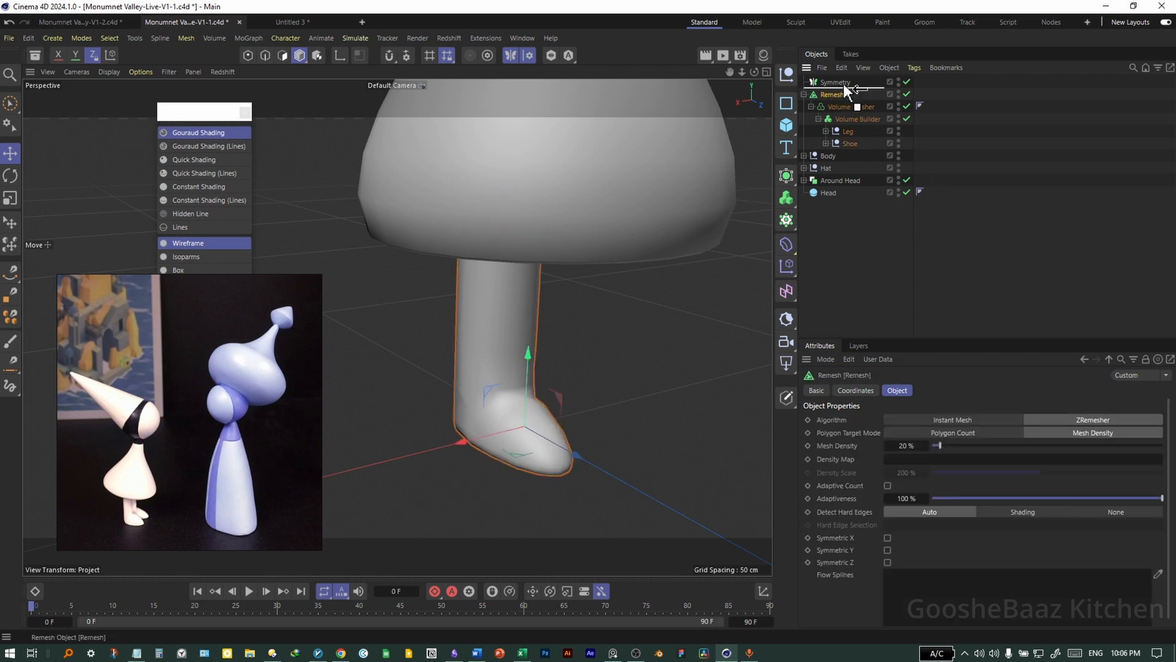
left_click_drag(843, 84, 844, 83)
left_click(885, 208)
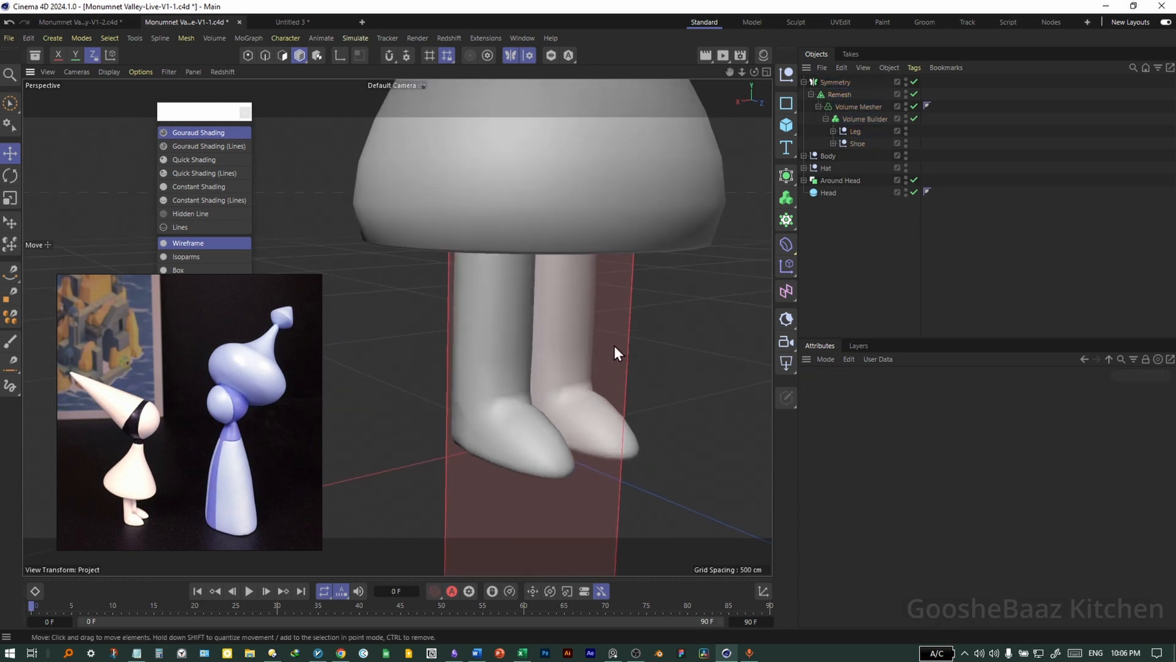
Wrap the Remesh generator in a Subdivision Surface inside the Symmetry object.
left_click(839, 95)
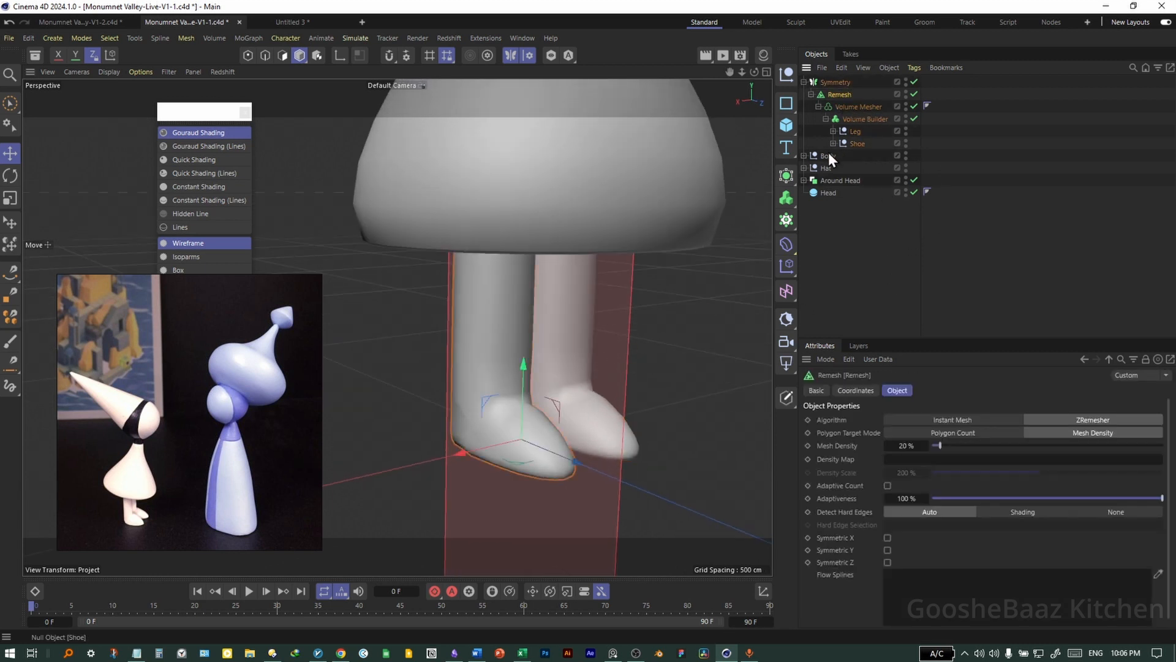
left_click(789, 178)
scroll(468, 383, "up", 3)
scroll(452, 402, "down", 4)
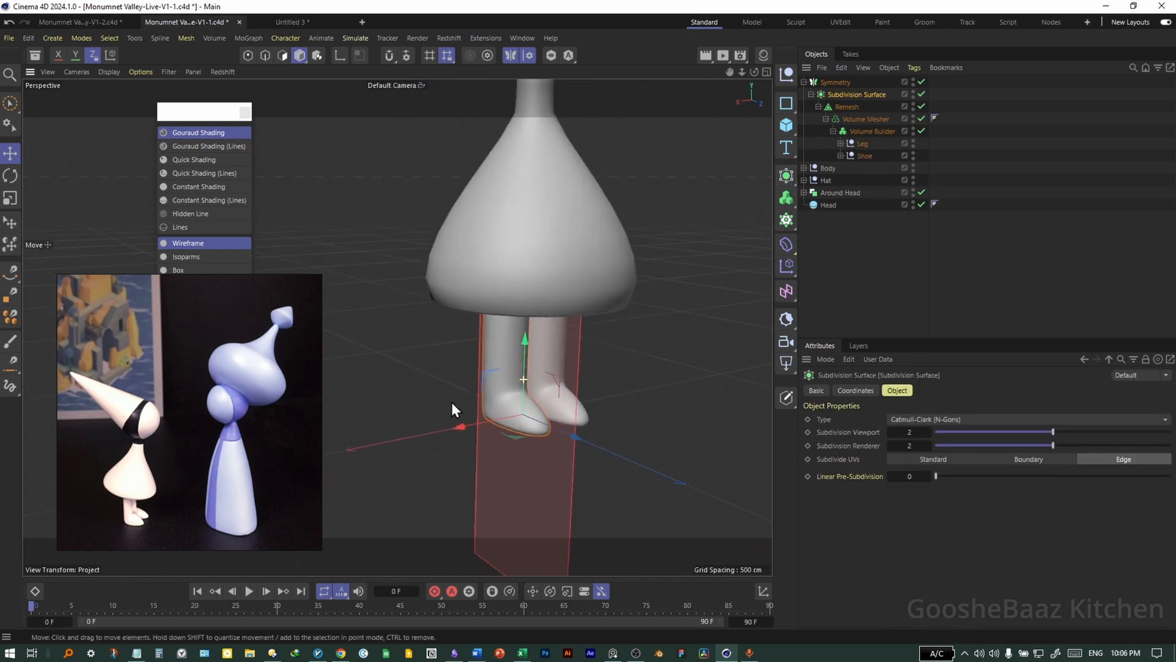
left_click(452, 404)
Group Body, Hat, Around Head and Head into a null named Upper Body.
middle_click(494, 429)
middle_click(338, 430)
scroll(557, 370, "down", 3)
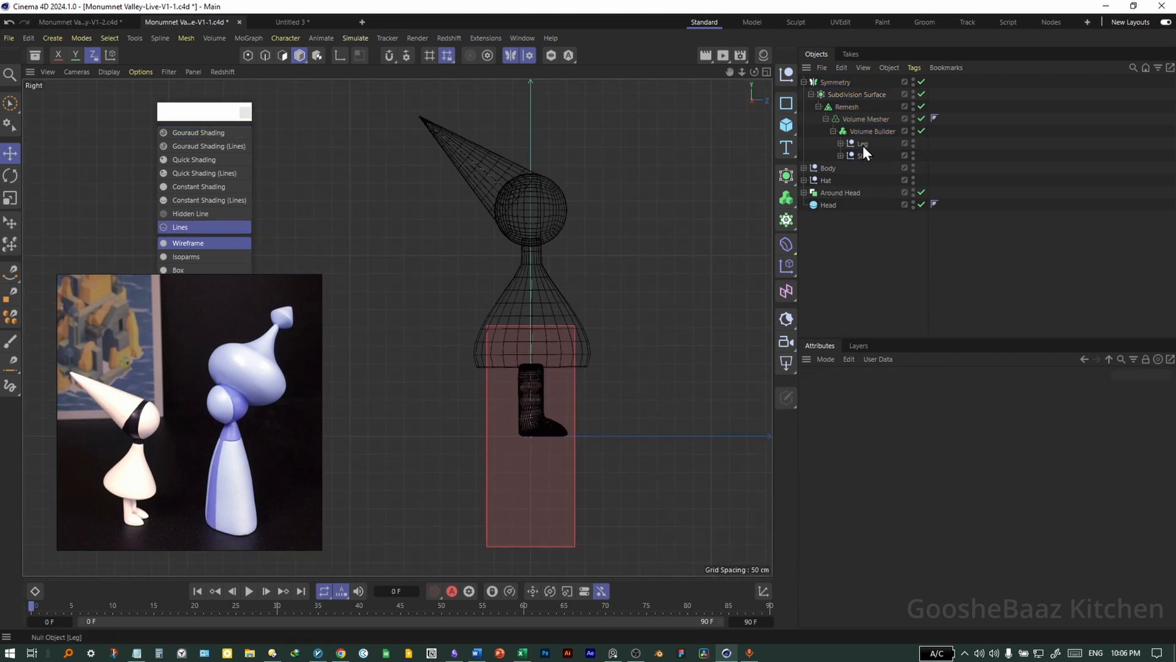
left_click(830, 169)
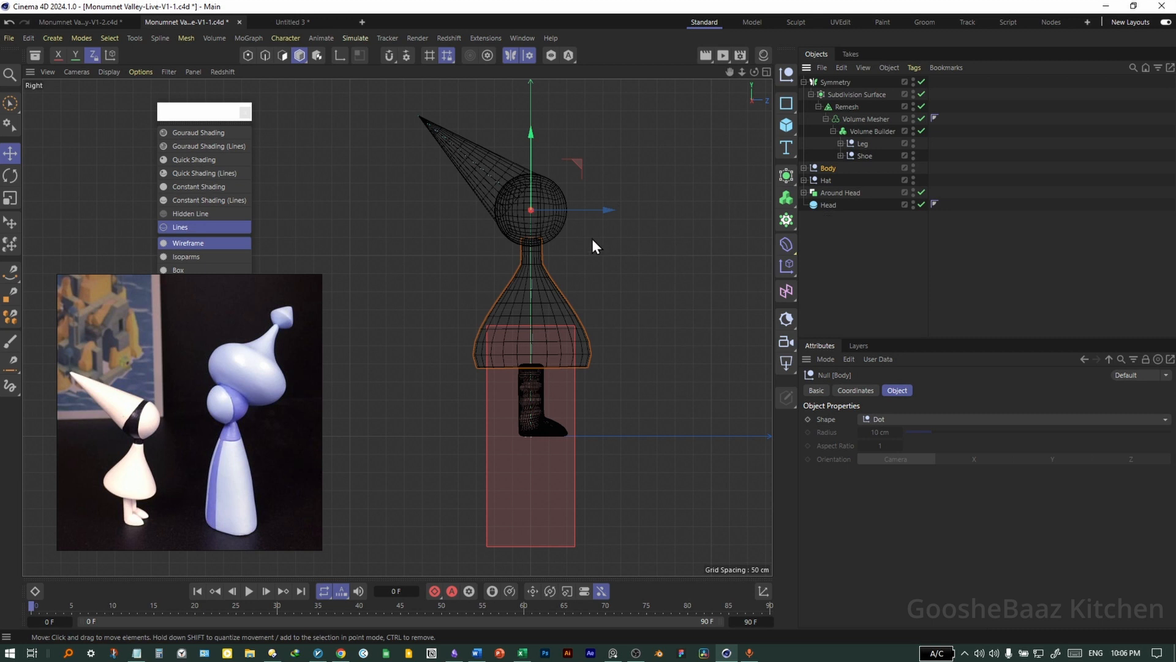
left_click(843, 183, "ctrl")
left_click(844, 196, "ctrl")
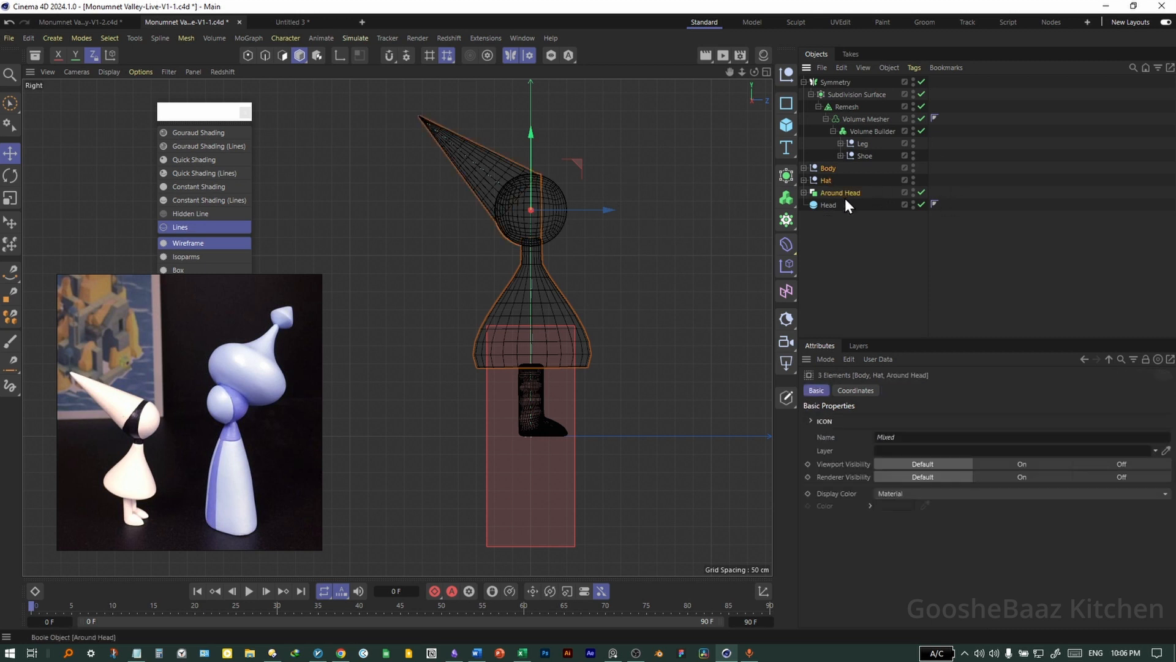
left_click(845, 205, "ctrl")
key("alt+g")
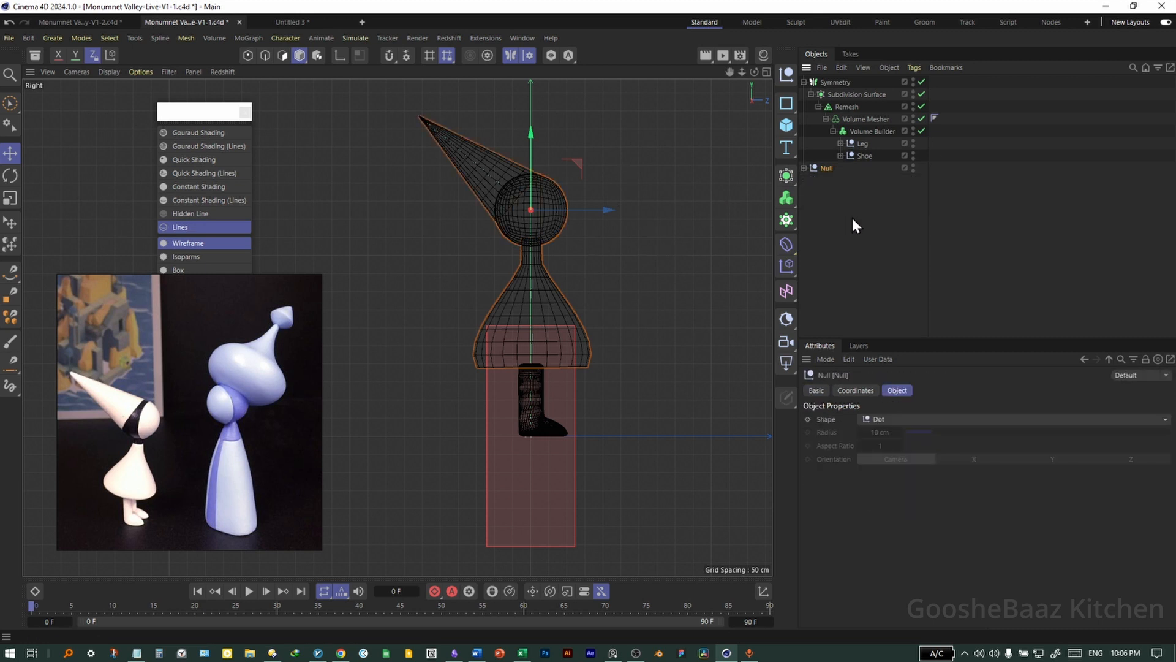
double_click(830, 169)
type("Upper Body")
key("Return")
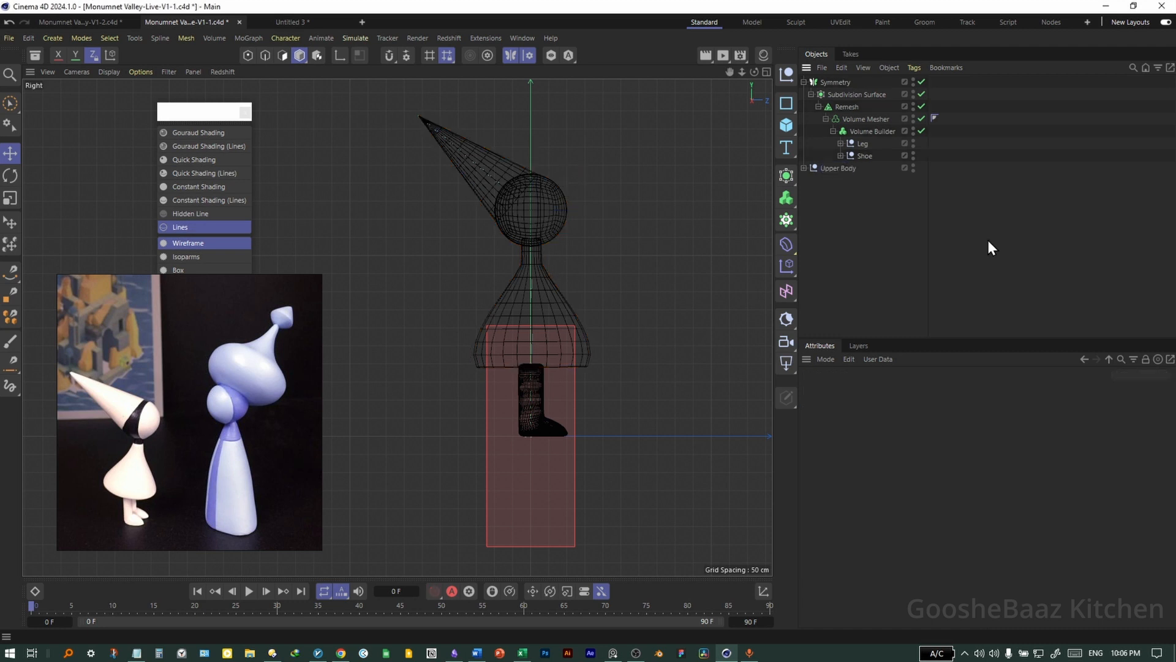
Move the Upper Body's axis down to the base of the dress and tilt the group forward in side view.
left_click_drag(529, 156, 605, 329)
left_click(340, 56)
key("r")
middle_click(604, 328)
middle_click(400, 230)
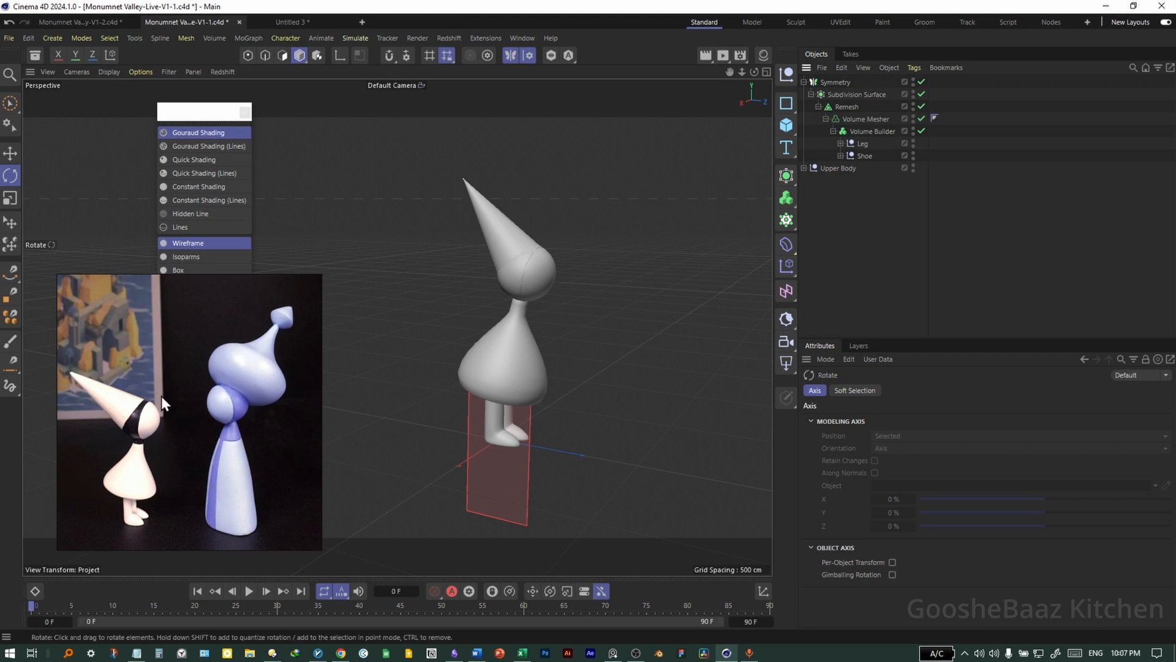
Group Symmetry and Upper Body into a null named Ida.
scroll(208, 410, "down", 2)
scroll(222, 429, "down", 2)
key("ctrl+z")
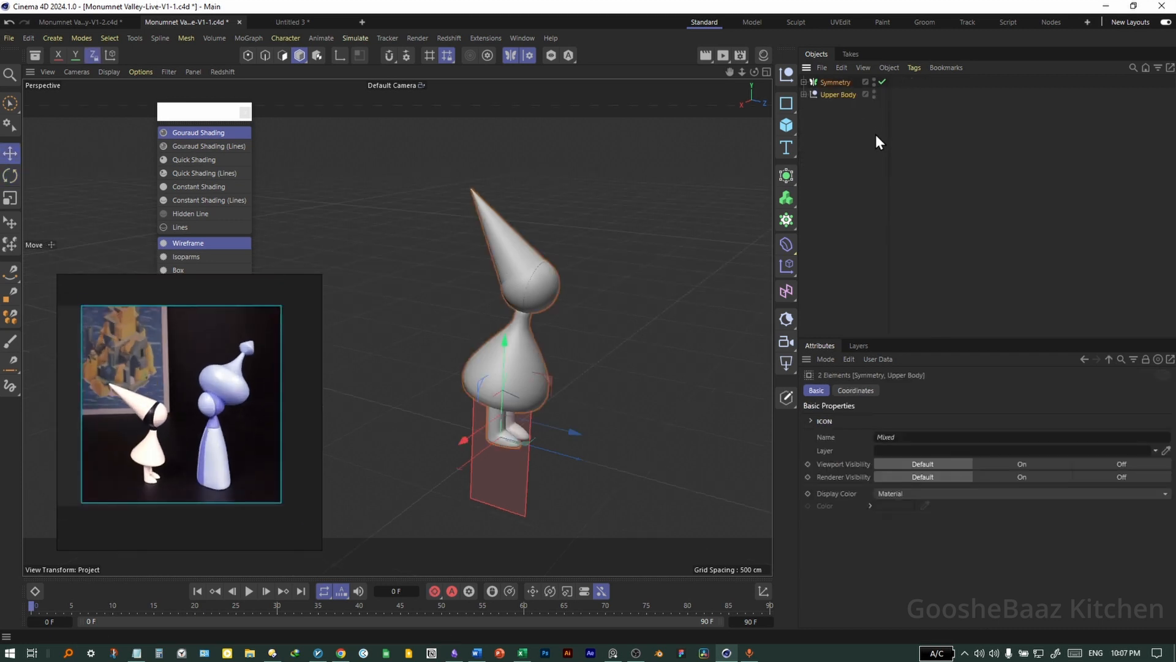
key("alt+g")
double_click(831, 83)
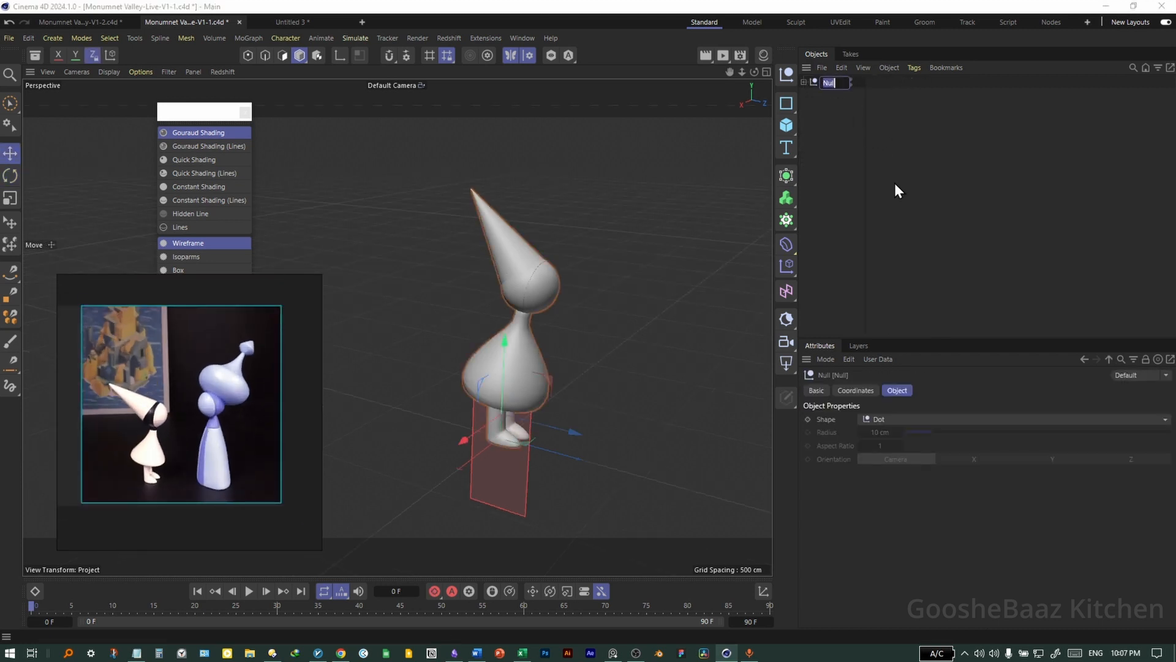
type("loa")
left_click(894, 183)
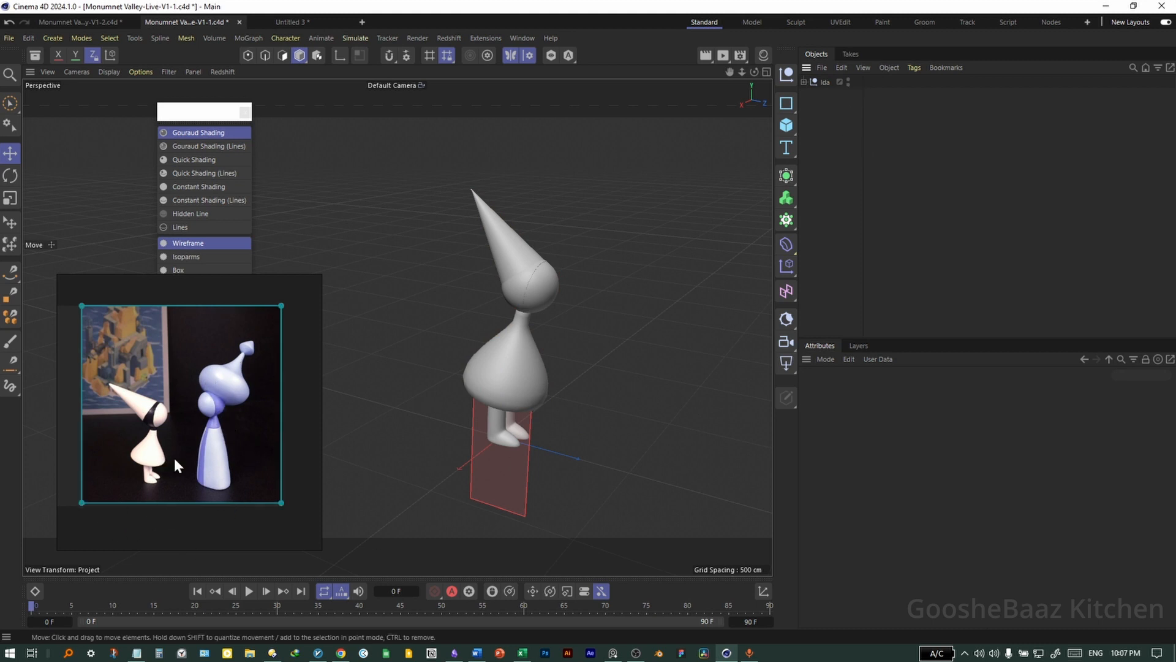
Duplicate the Ida group as Story Teller and hide the original Ida.
left_click(825, 82)
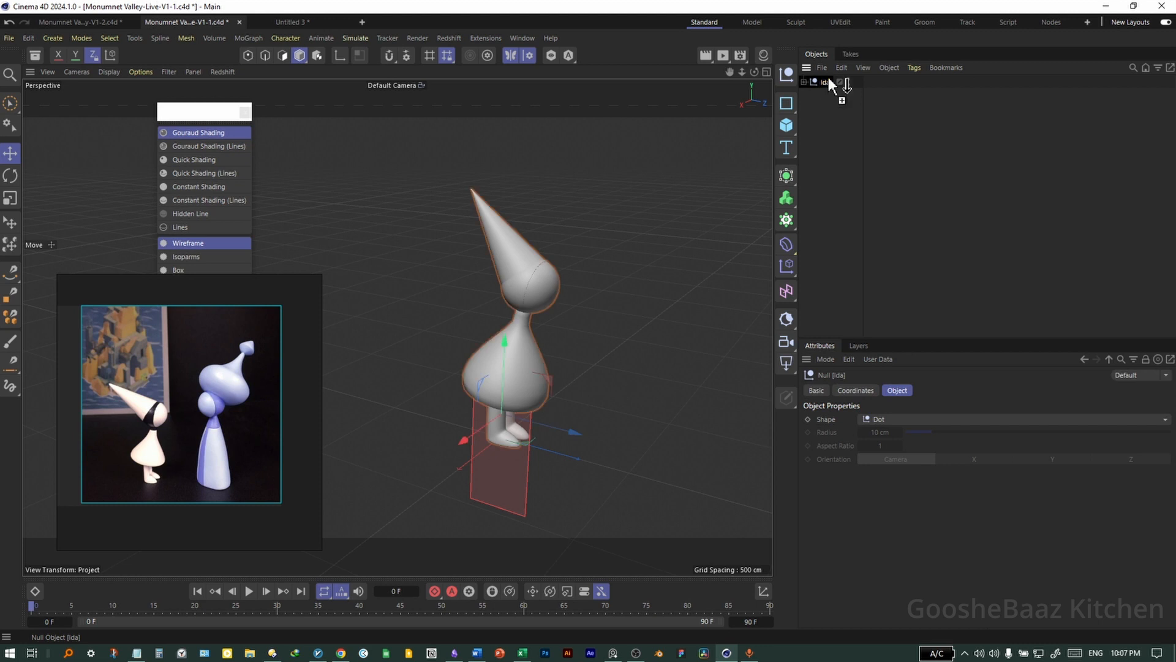
left_click_drag(828, 83, 848, 91, "ctrl")
double_click(825, 81)
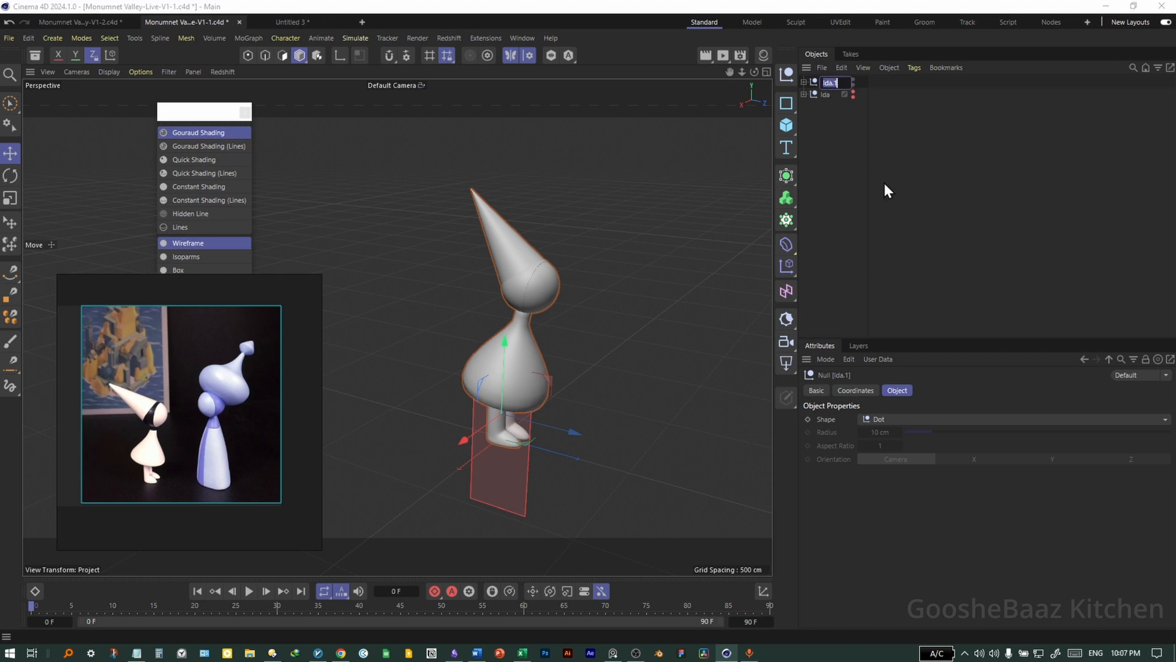
type("Story Teller")
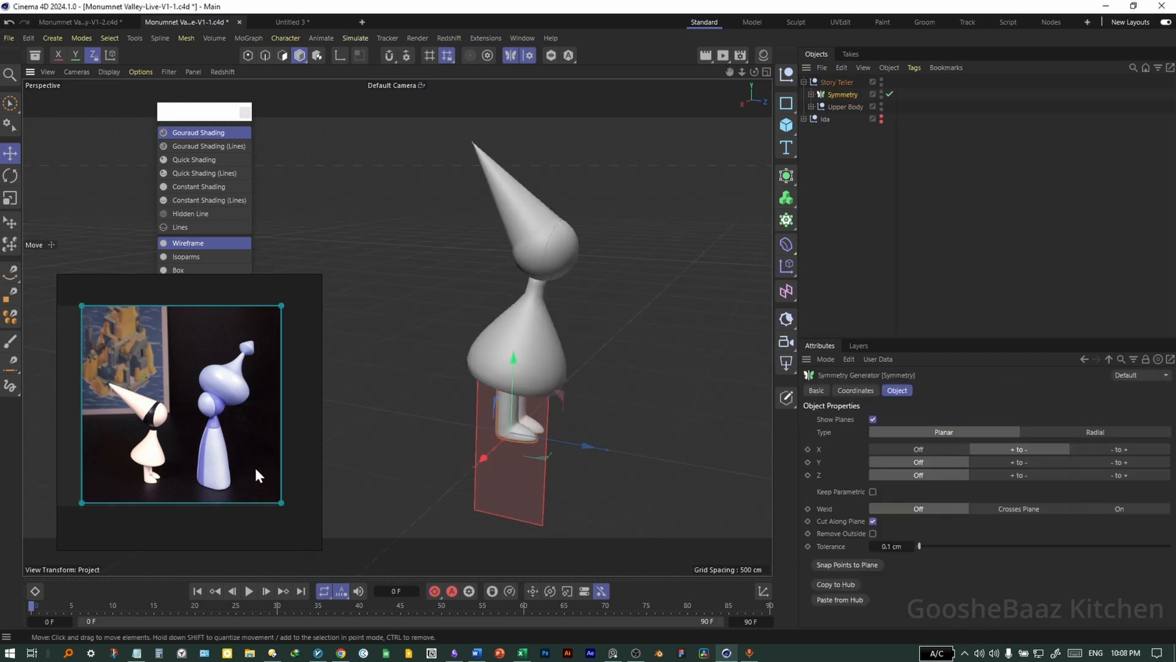
Delete the Symmetry object with the legs and shoes from the Story Teller group.
left_click(811, 95)
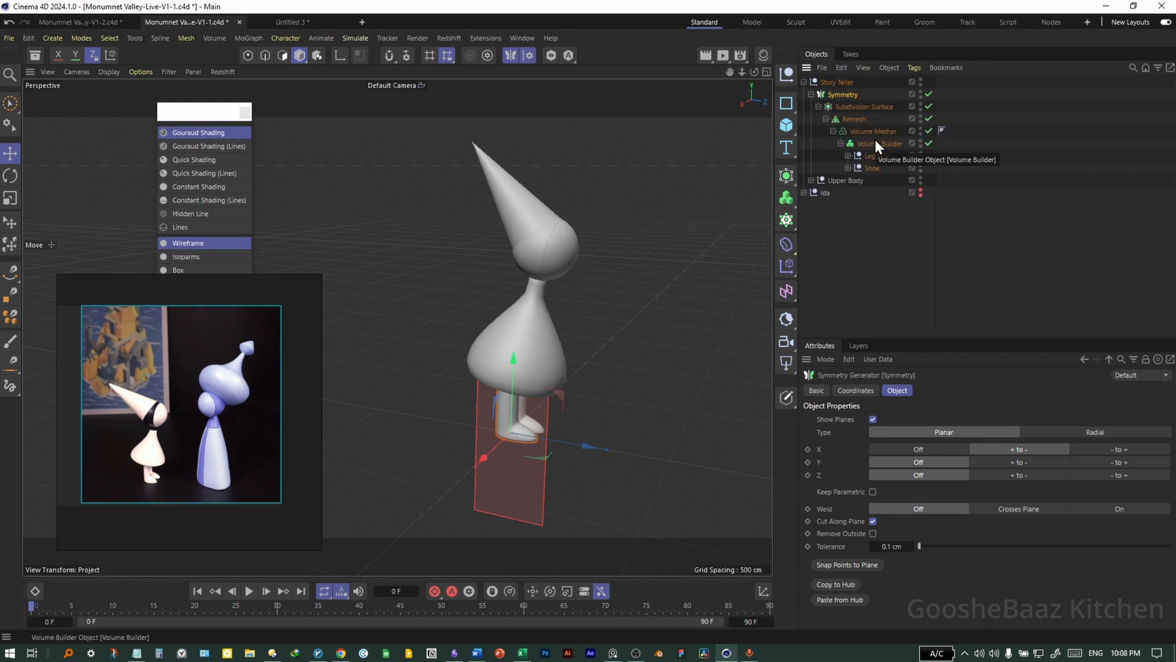
key("Delete")
left_click_drag(520, 343, 503, 358, "alt")
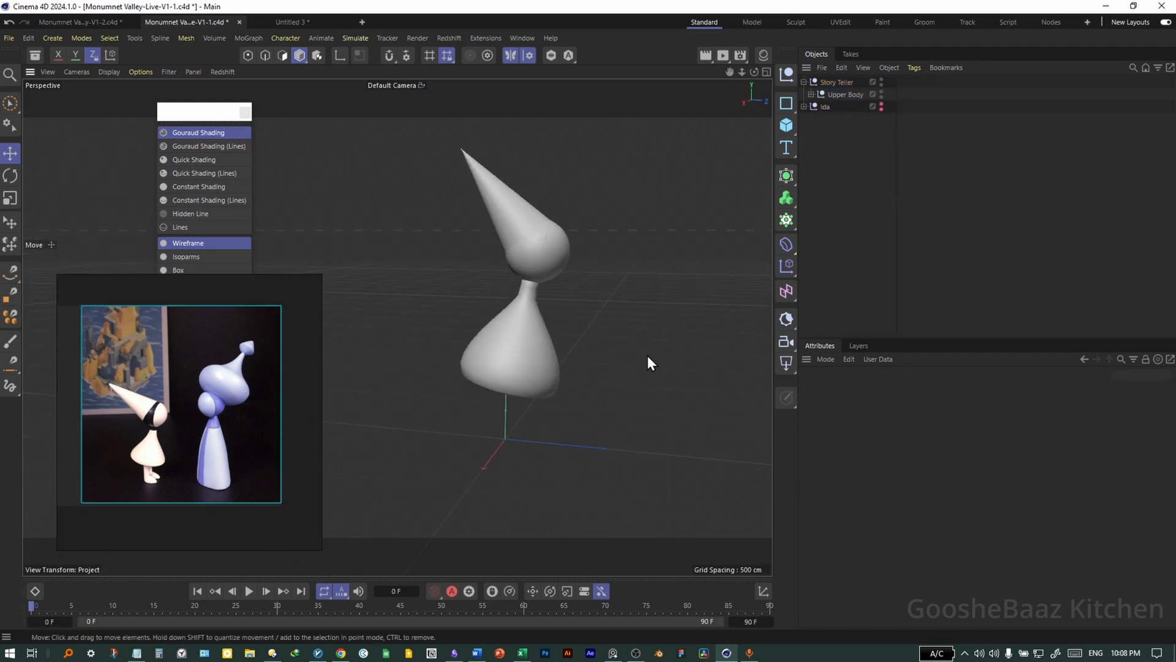
Rotate the Story Teller's Upper Body group back upright in the side view with line shading.
left_click(843, 94)
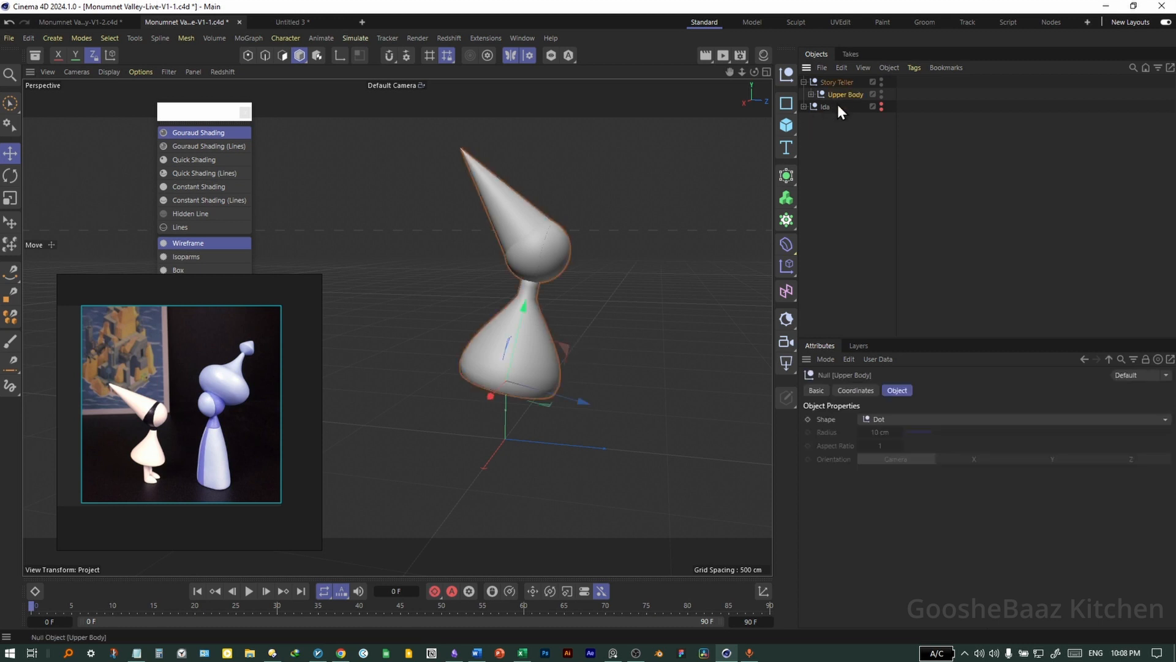
key("F3")
key("n")
key("h")
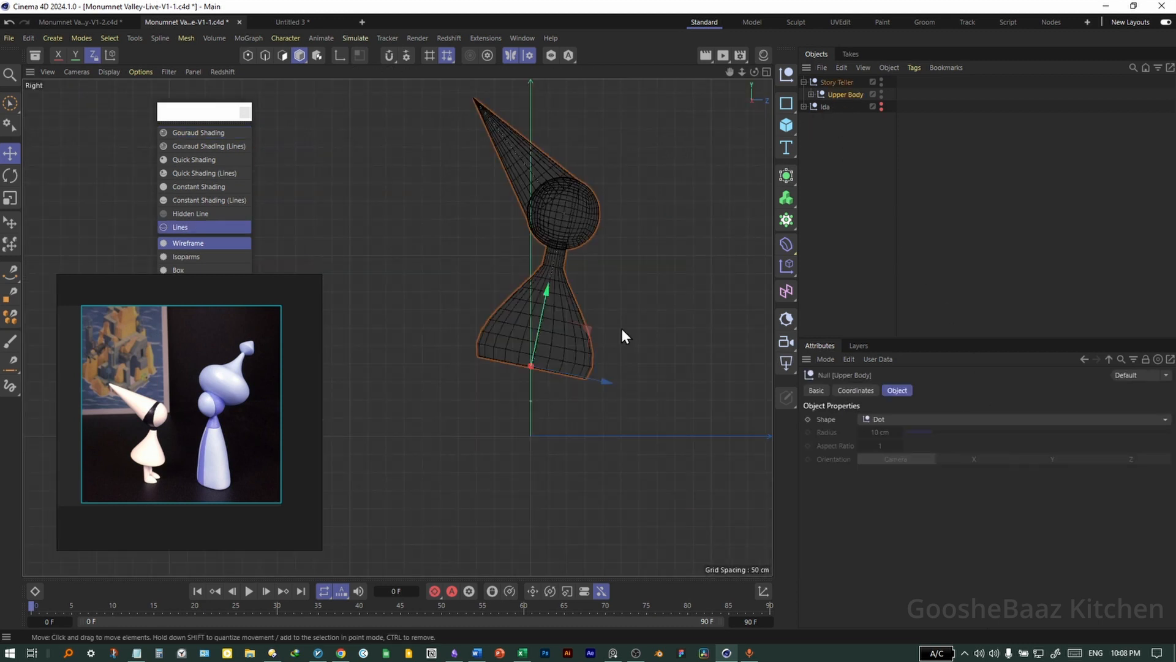
key("r")
left_click_drag(558, 387, 555, 374)
key("F1")
left_click_drag(609, 424, 577, 446, "alt")
key("e")
left_click_drag(567, 387, 556, 307, "alt")
left_click(867, 161)
Lengthen the MoSpline inside the Story Teller's Hat to about 494.4 cm.
left_click(811, 94)
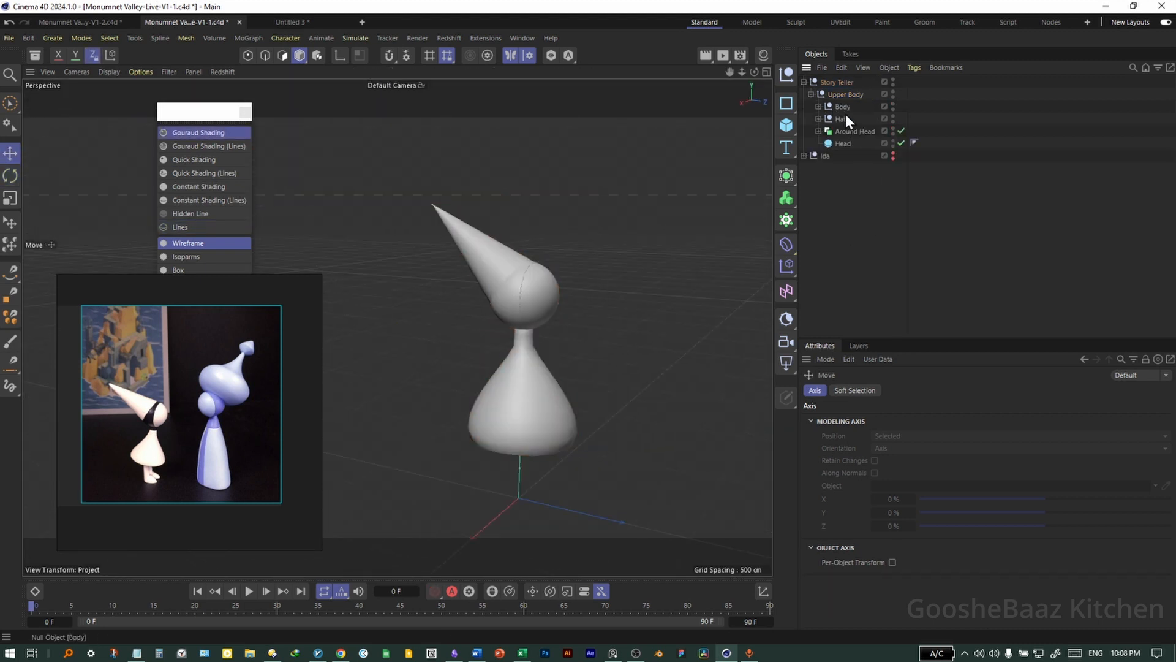
left_click(786, 125)
left_click(819, 119)
left_click(861, 156)
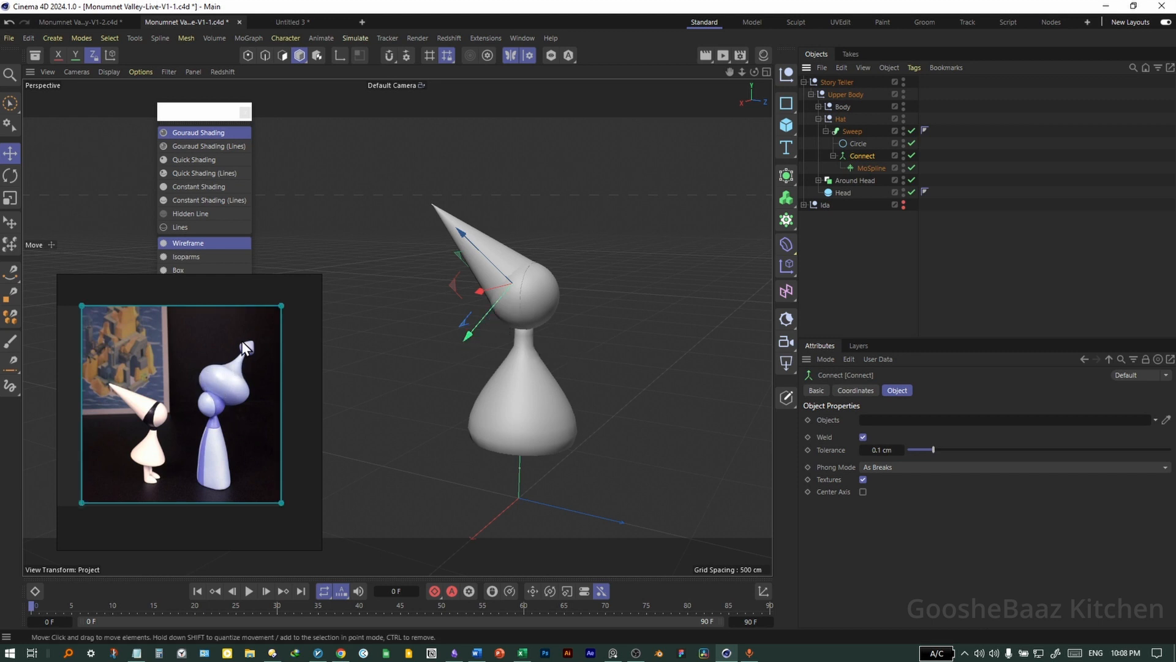
middle_click(581, 430)
middle_click(352, 423)
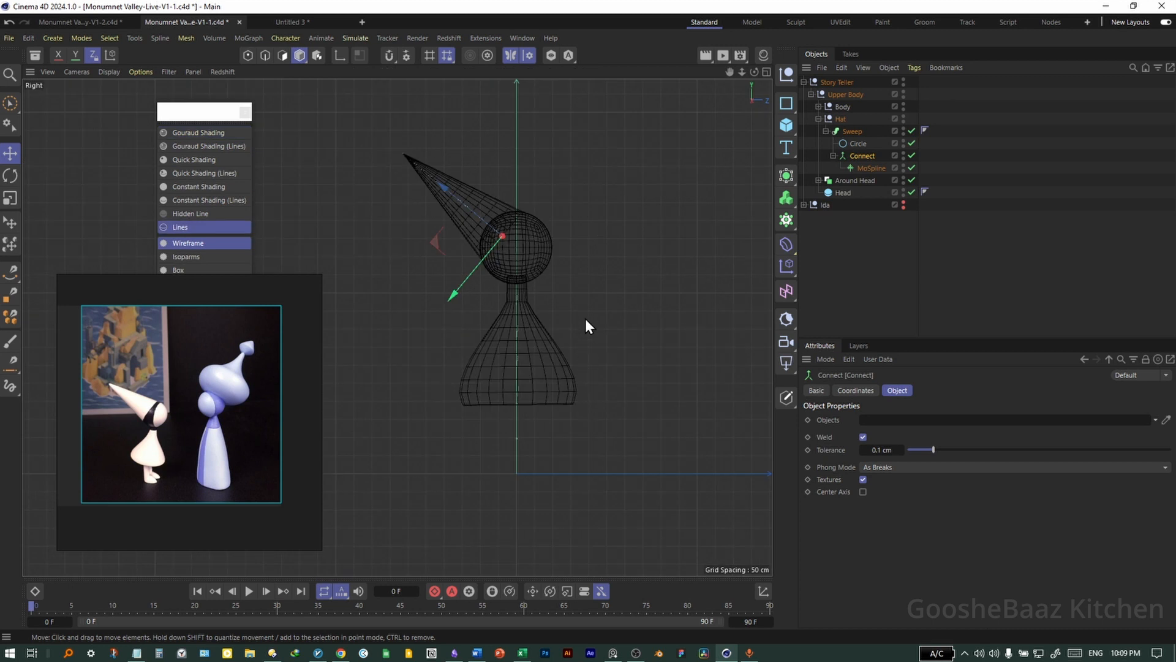
scroll(575, 310, "up", 3)
key("Down")
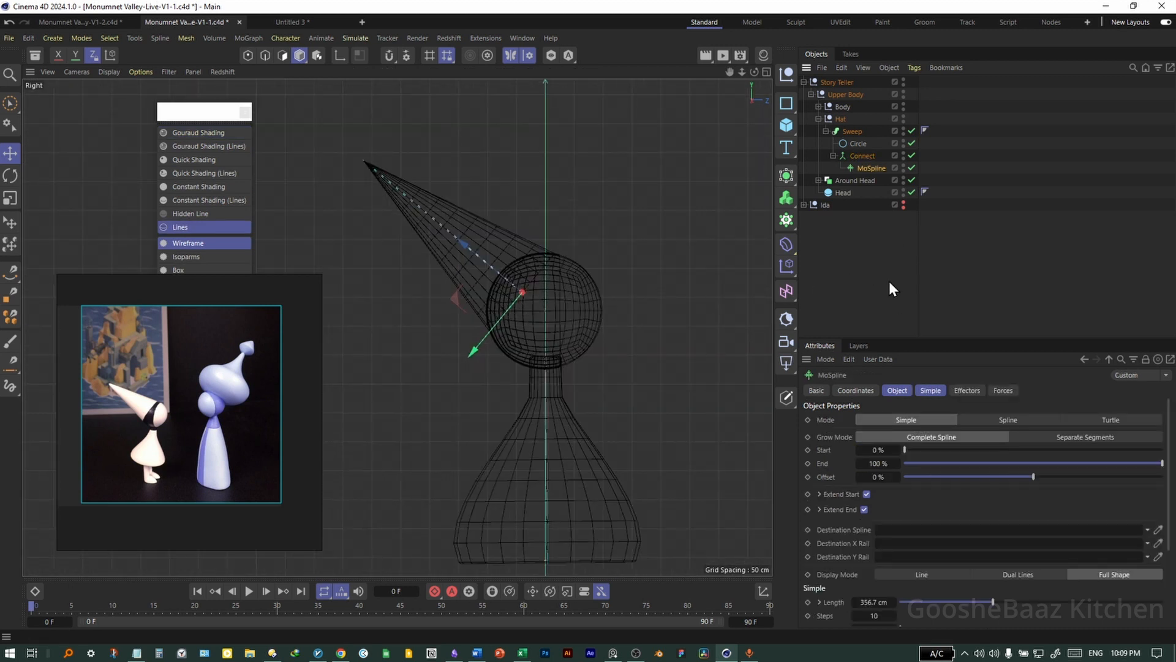
left_click(931, 390)
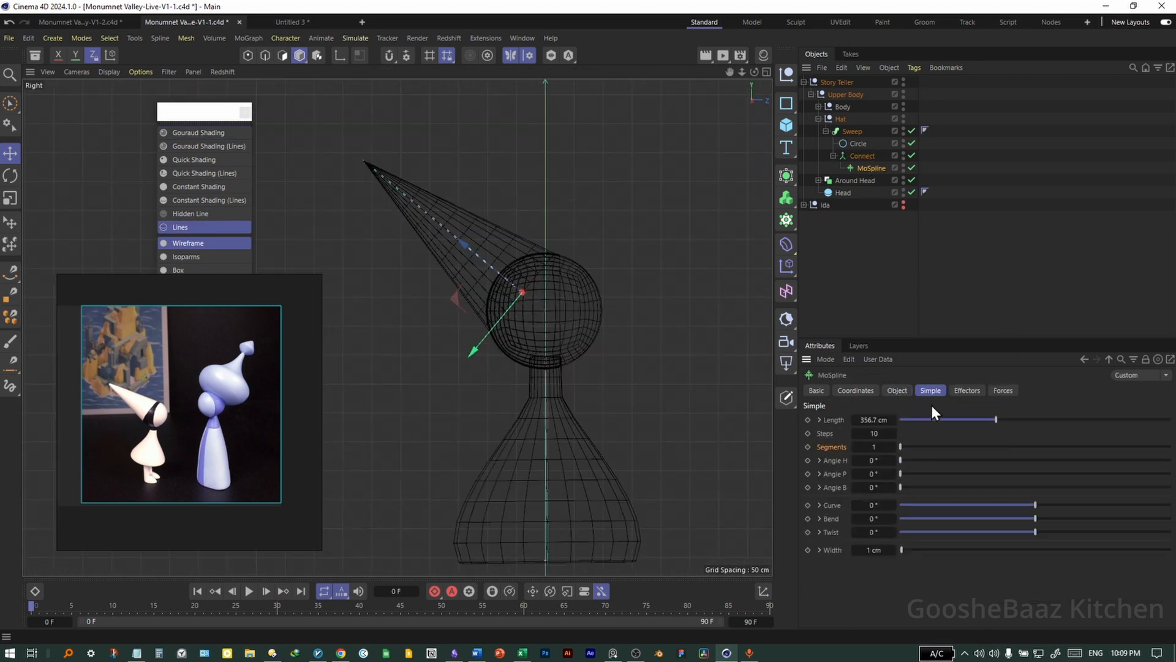
left_click_drag(874, 419, 928, 420)
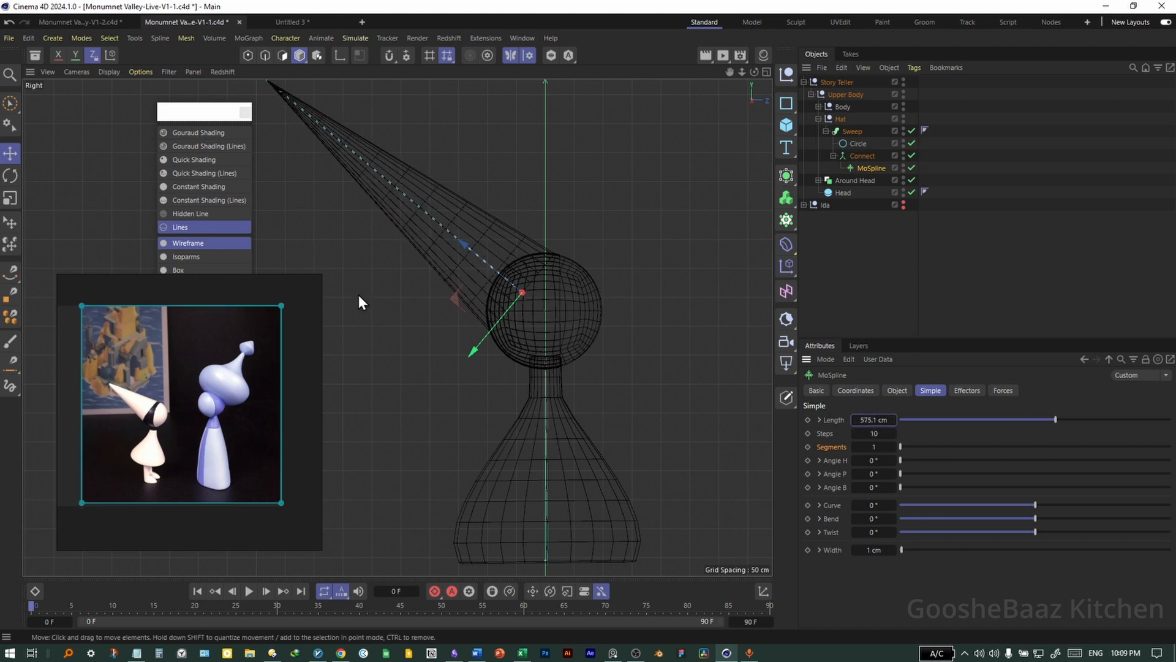
scroll(495, 343, "down", 2)
middle_click_drag(496, 343, 490, 350, "alt")
left_click_drag(870, 420, 849, 420)
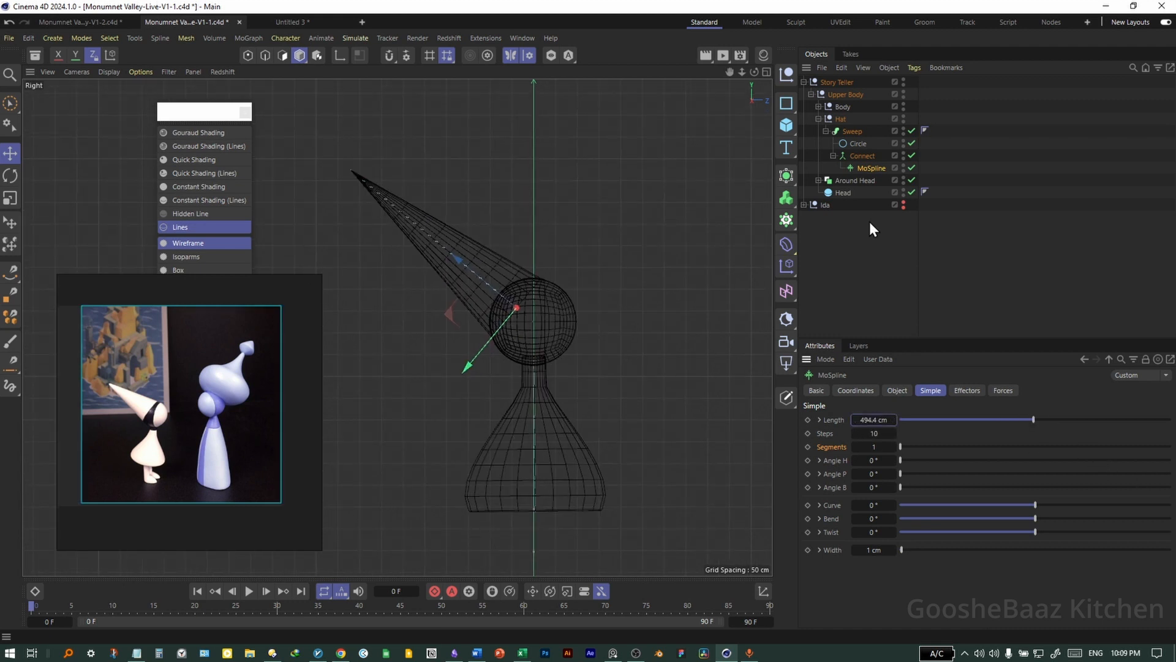
Increase the radius of the hat's Circle profile to about 175.2 cm.
left_click(858, 144)
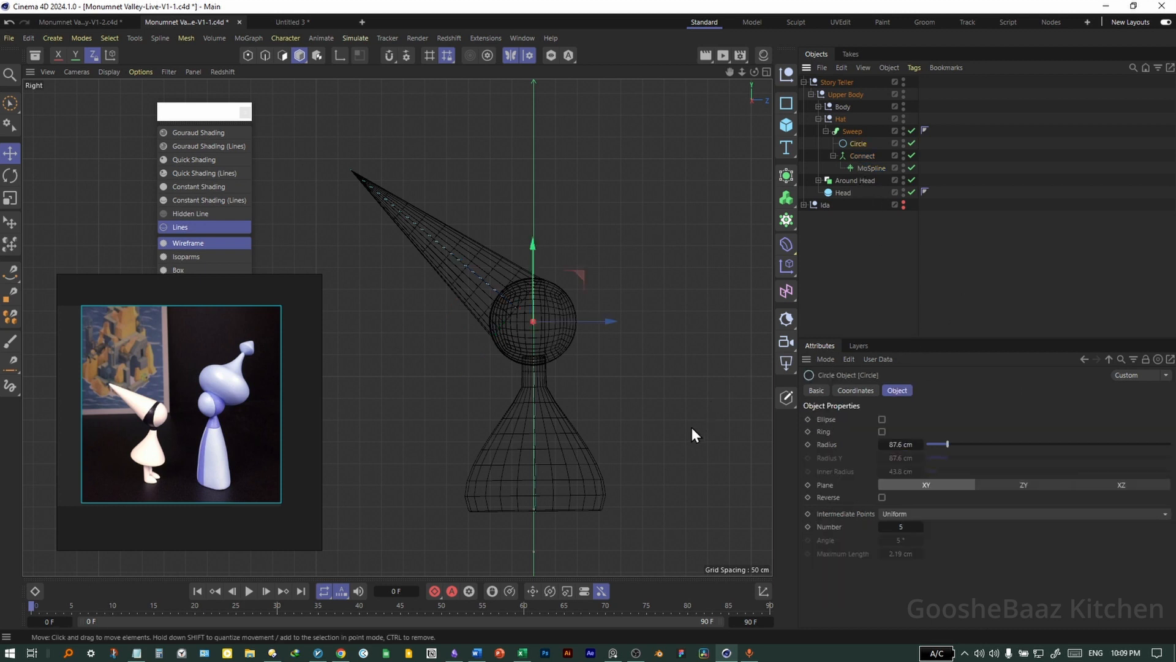
left_click_drag(900, 445, 862, 458)
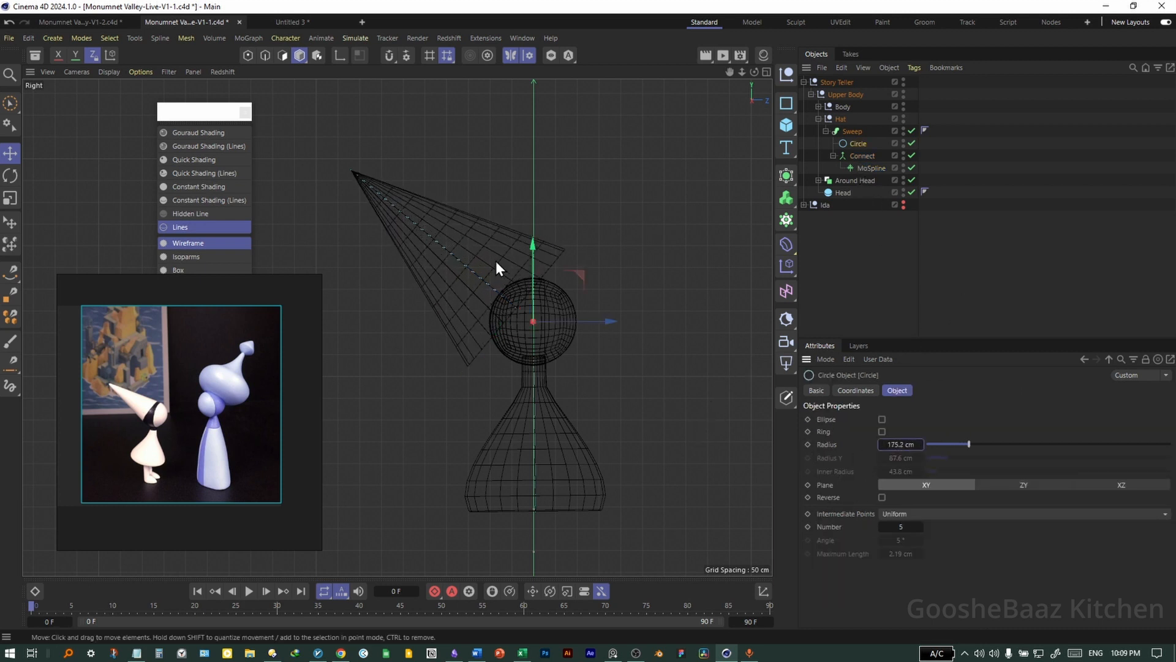
middle_click(557, 378)
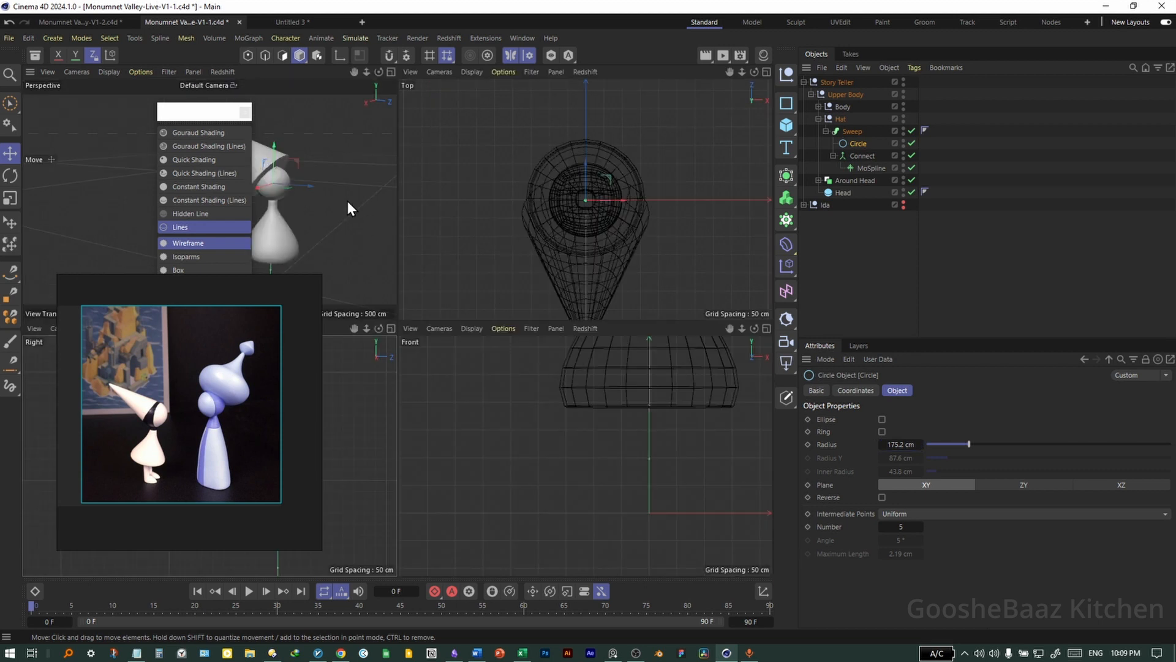
middle_click(347, 201)
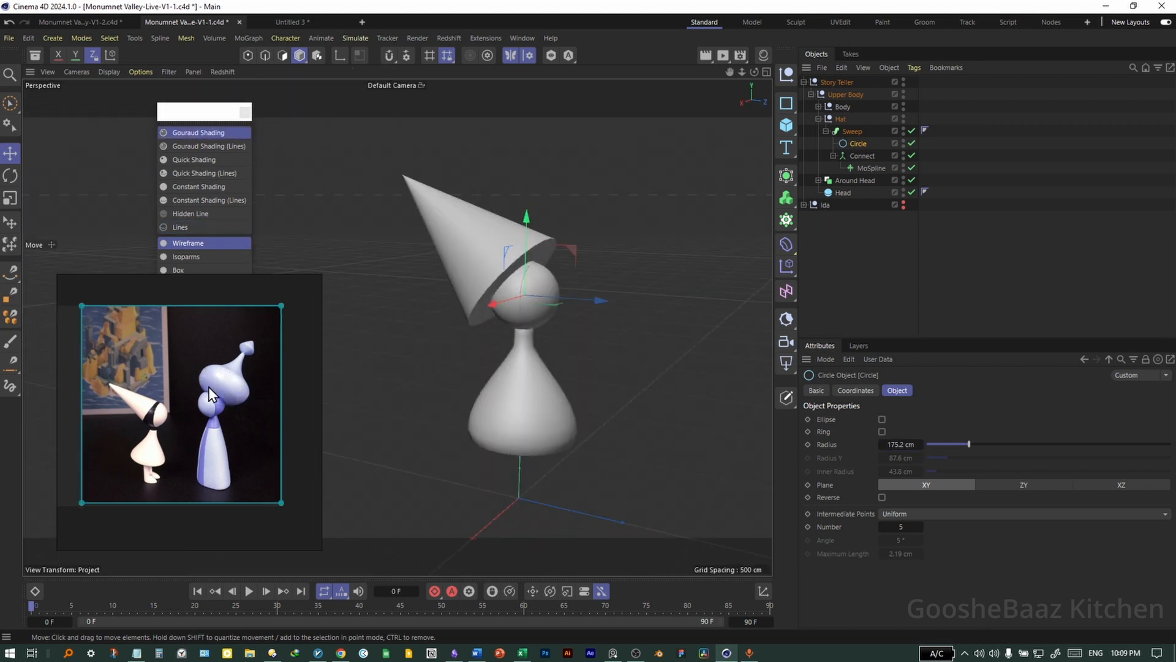
left_click_drag(504, 373, 497, 351, "alt")
Show the Scale curve in the hat Sweep's details and enlarge the attributes area for editing.
left_click(852, 132)
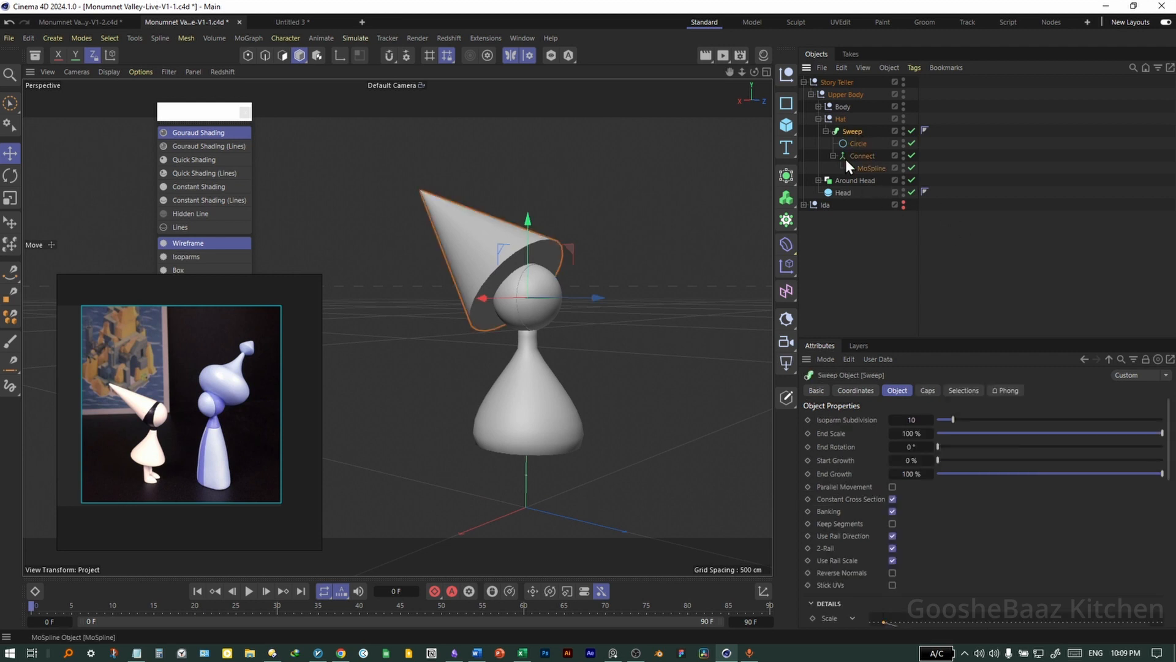
scroll(955, 455, "down", 4)
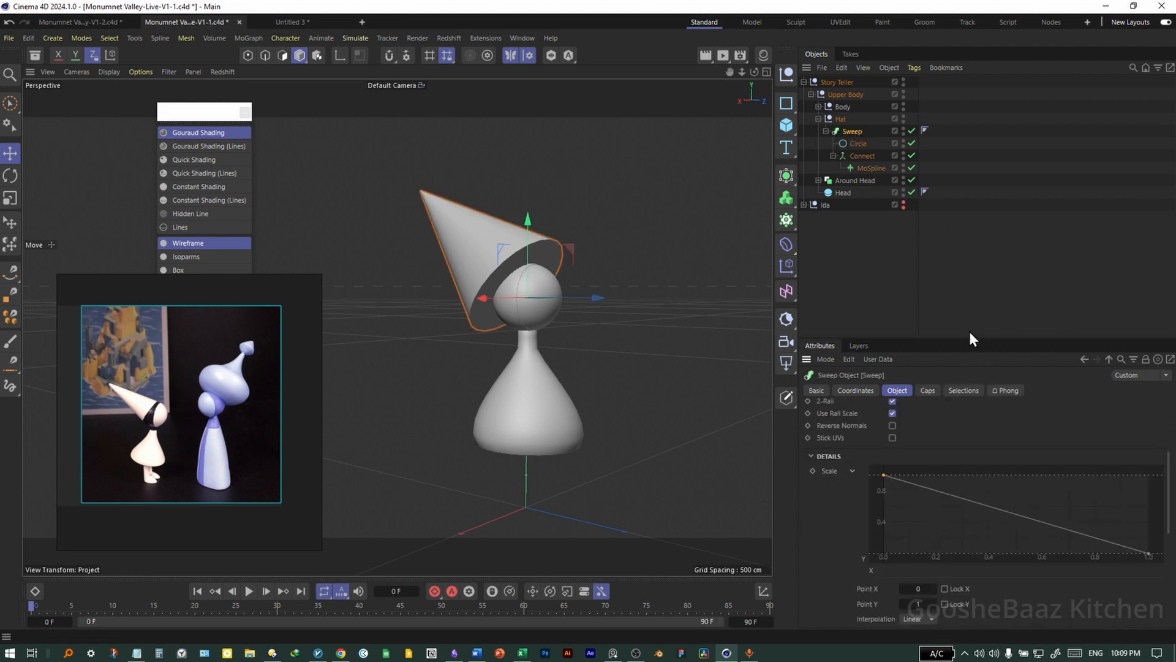
left_click_drag(977, 339, 976, 261)
left_click(820, 378)
left_click(826, 523)
scroll(871, 448, "down", 8)
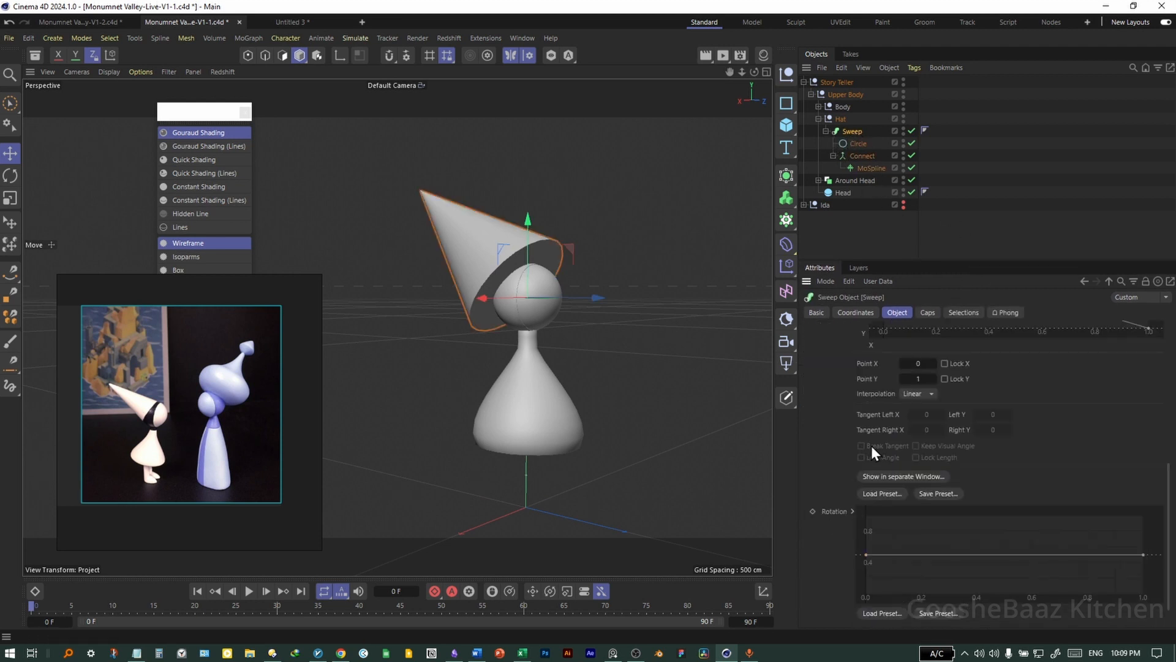
scroll(873, 453, "up", 4)
Convert all points of the hat Sweep's Scale curve to Soft, with the side view showing.
middle_click(604, 395)
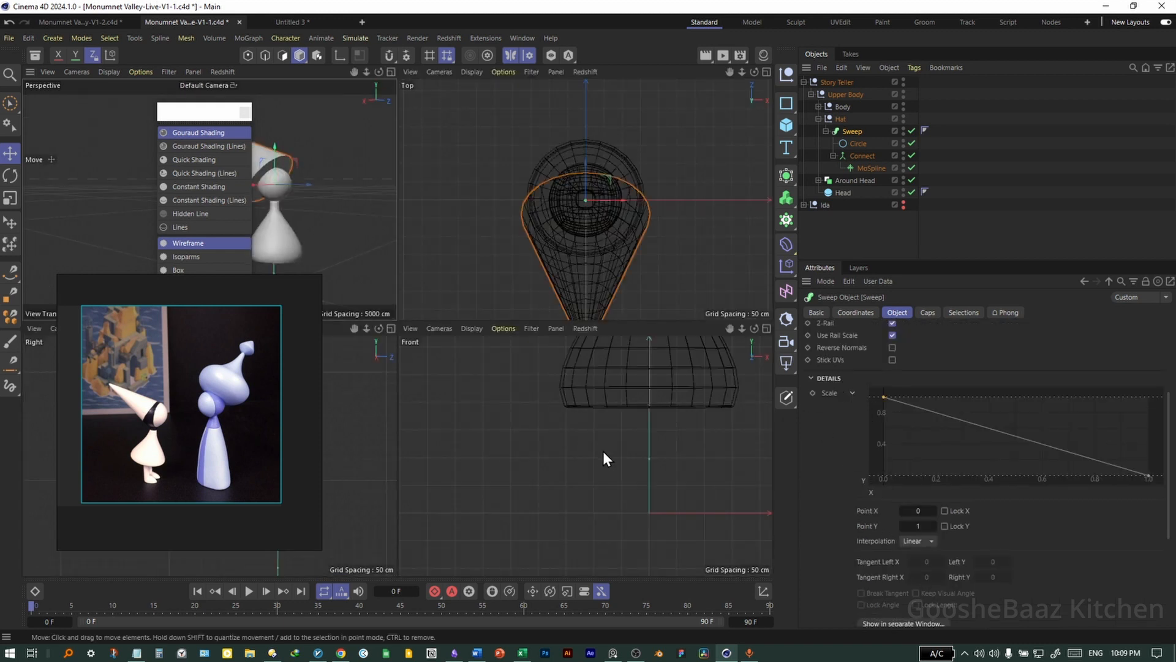
middle_click(387, 429)
right_click_drag(549, 406, 569, 418, "alt")
middle_click_drag(570, 418, 584, 372, "alt")
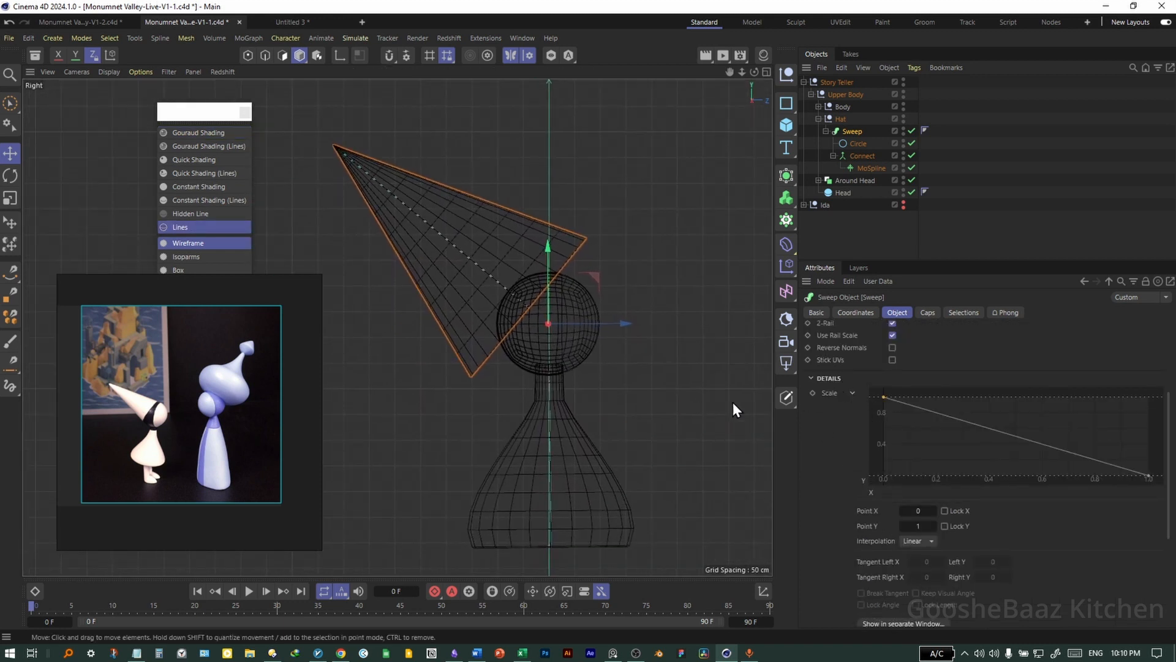
key("ctrl+a")
right_click(967, 446)
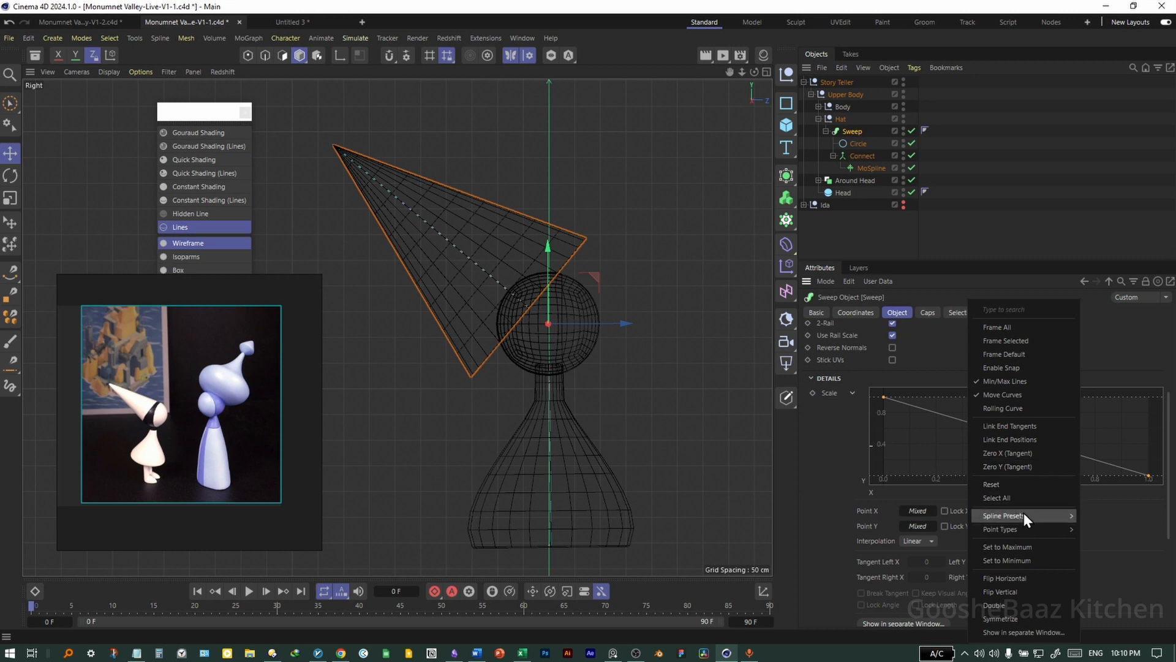
mouse_move(1031, 531)
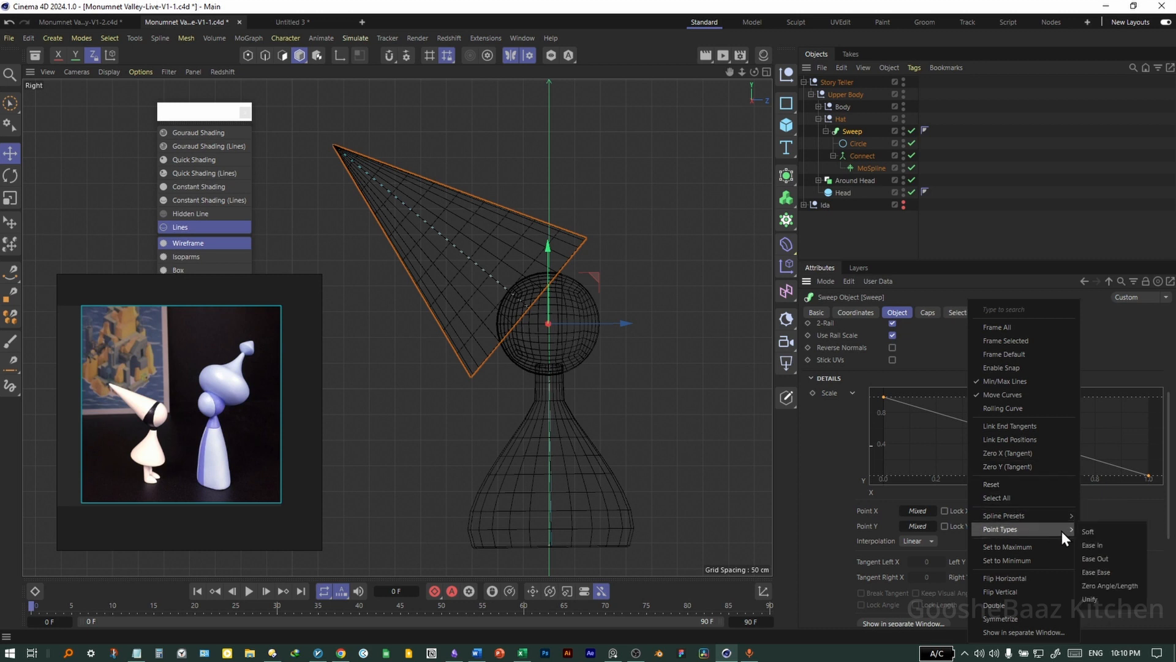
left_click(1084, 531)
Lower the Scale curve's start point to 0.5 and add a peak at about 0.19, 1 and a lower point at about 0.52, 0.24.
left_click_drag(884, 397, 884, 436)
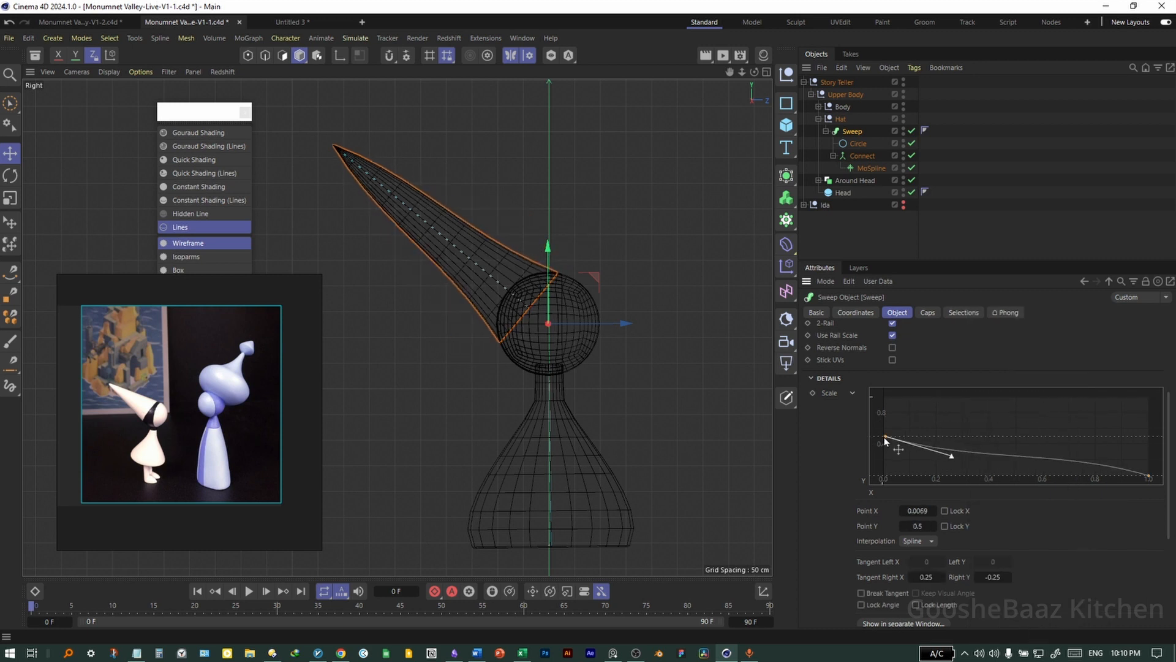
left_click(93, 22)
left_click(187, 22)
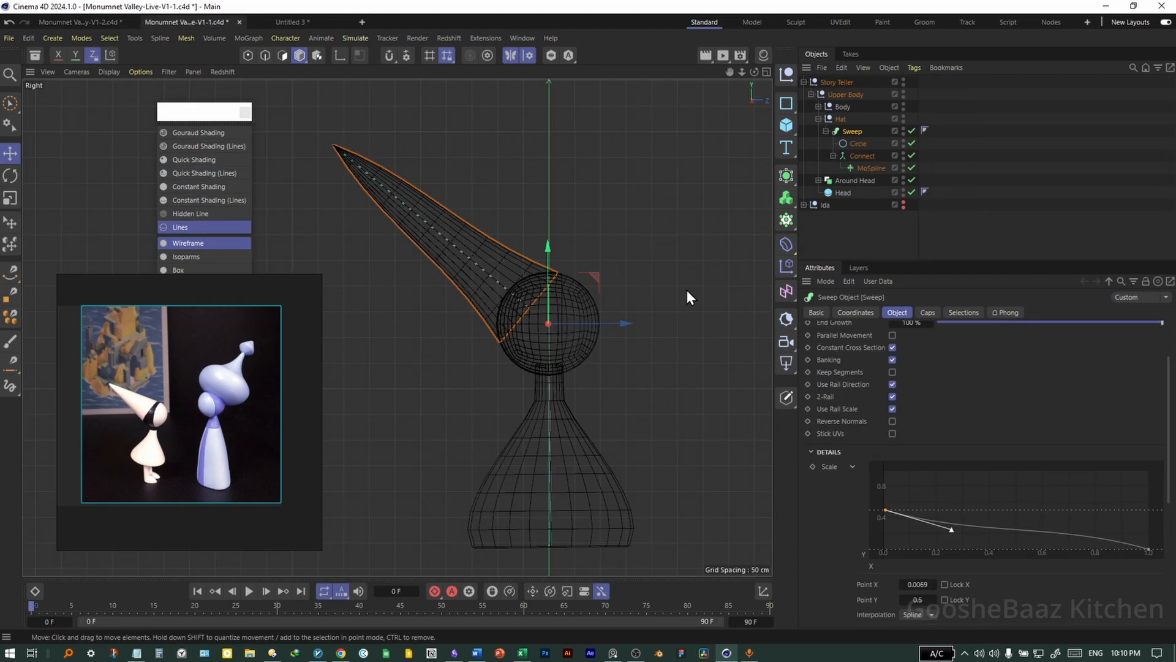
left_click_drag(953, 528, 935, 470)
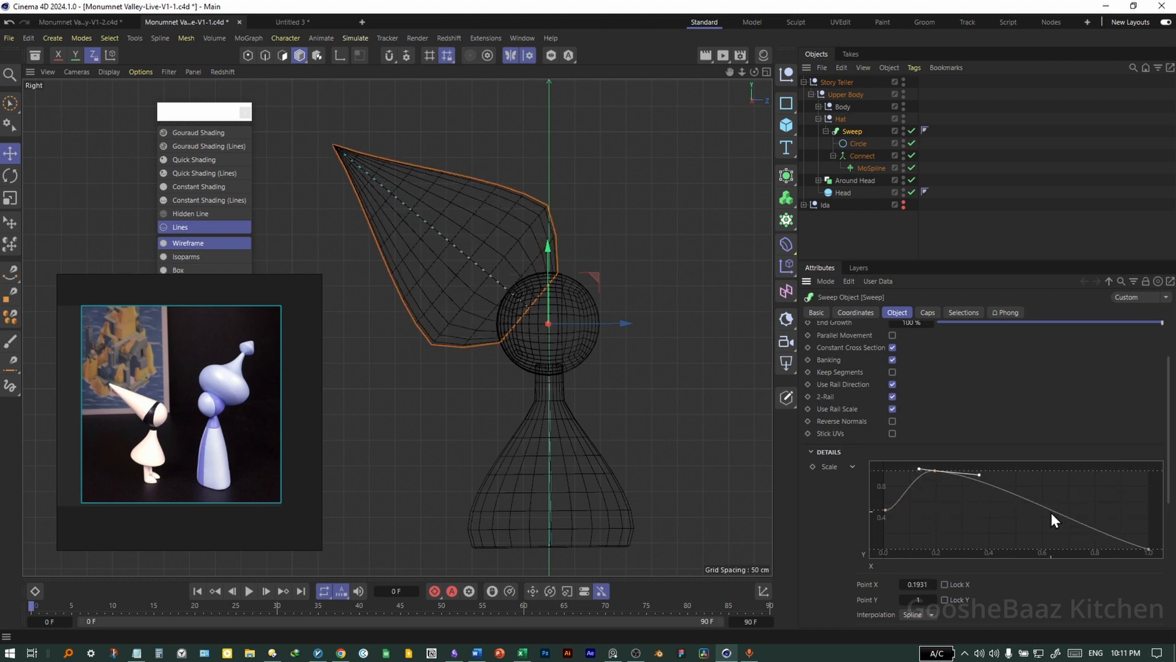
left_click_drag(1016, 500, 1020, 531)
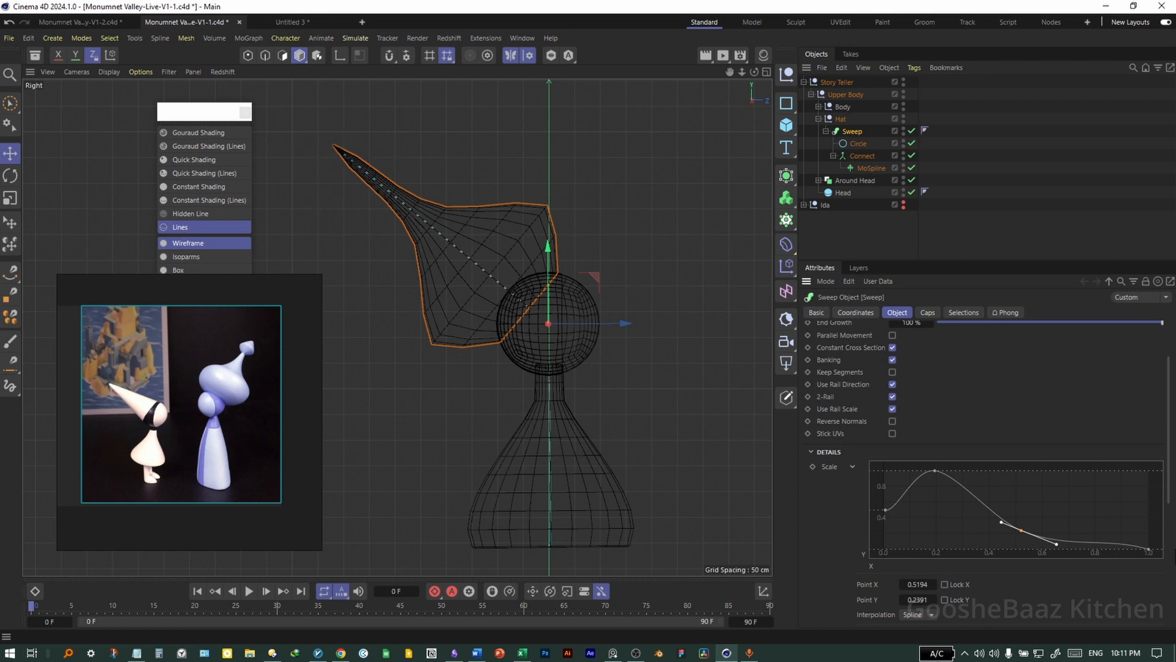
Add a dip at about 0.81, 0.08 and a peak at about 0.91, 0.58 to the Scale curve for the hat's flared tip.
left_click(1115, 544)
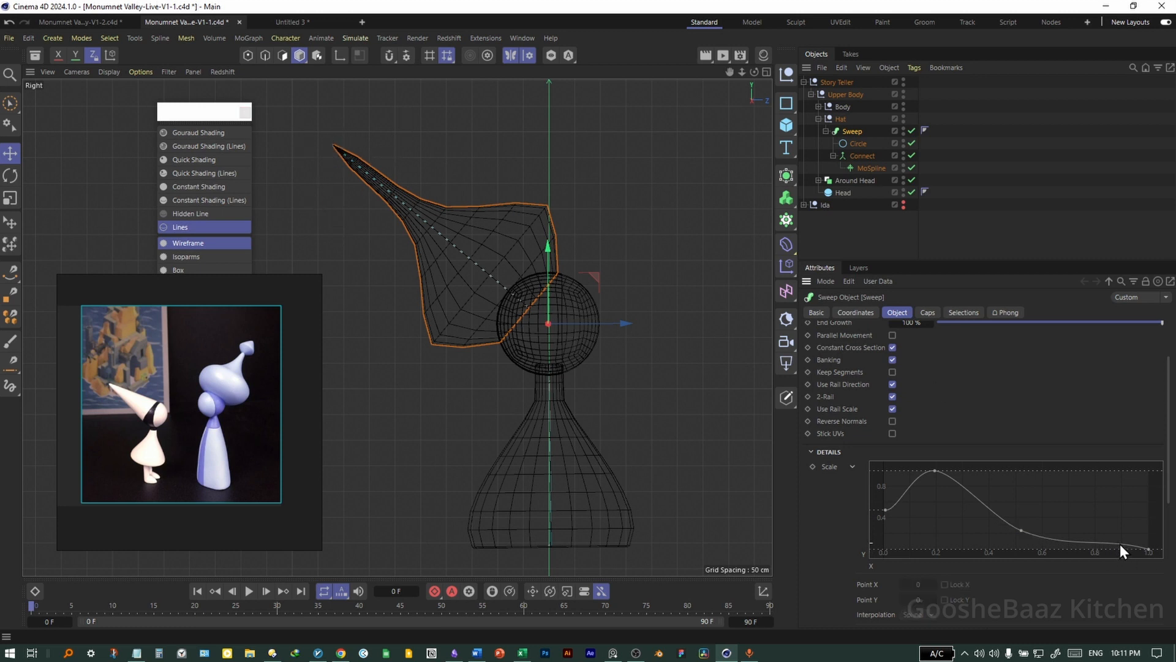
left_click(1120, 544, "ctrl")
mouse_move(1119, 544)
left_mouse_down()
mouse_move(1123, 503)
mouse_move(1096, 543)
left_mouse_up()
left_click(1097, 512, "ctrl")
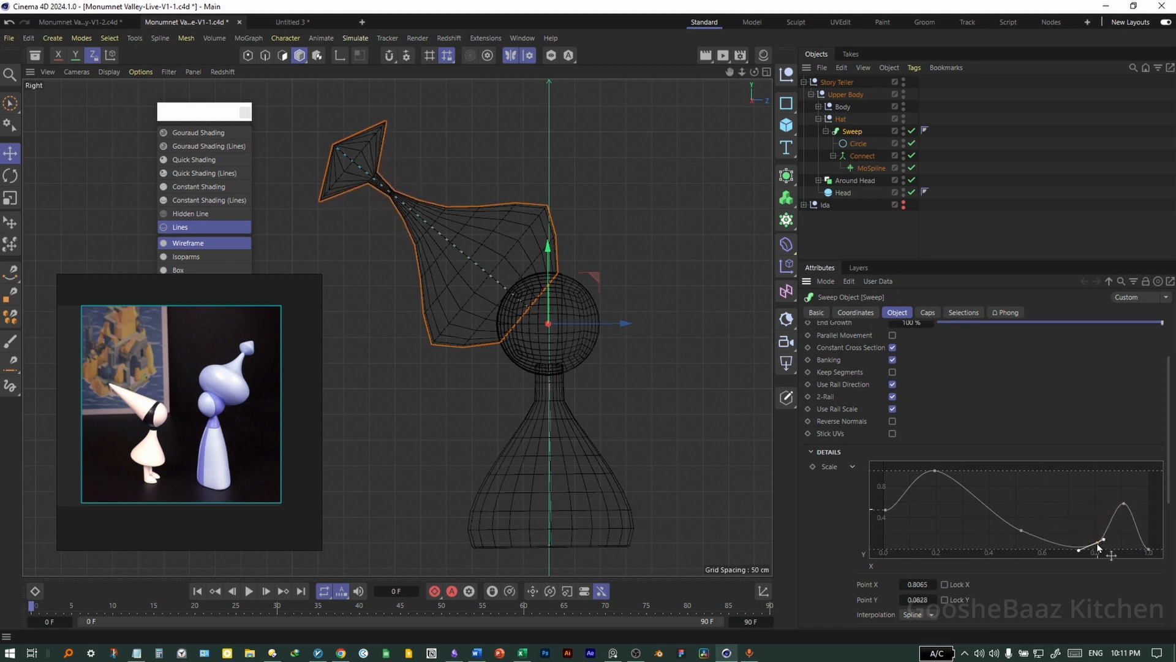
Adjust the point types and tangents at the Scale curve's start and main peak to round the hat's lower bulge.
right_click(889, 511)
mouse_move(938, 517)
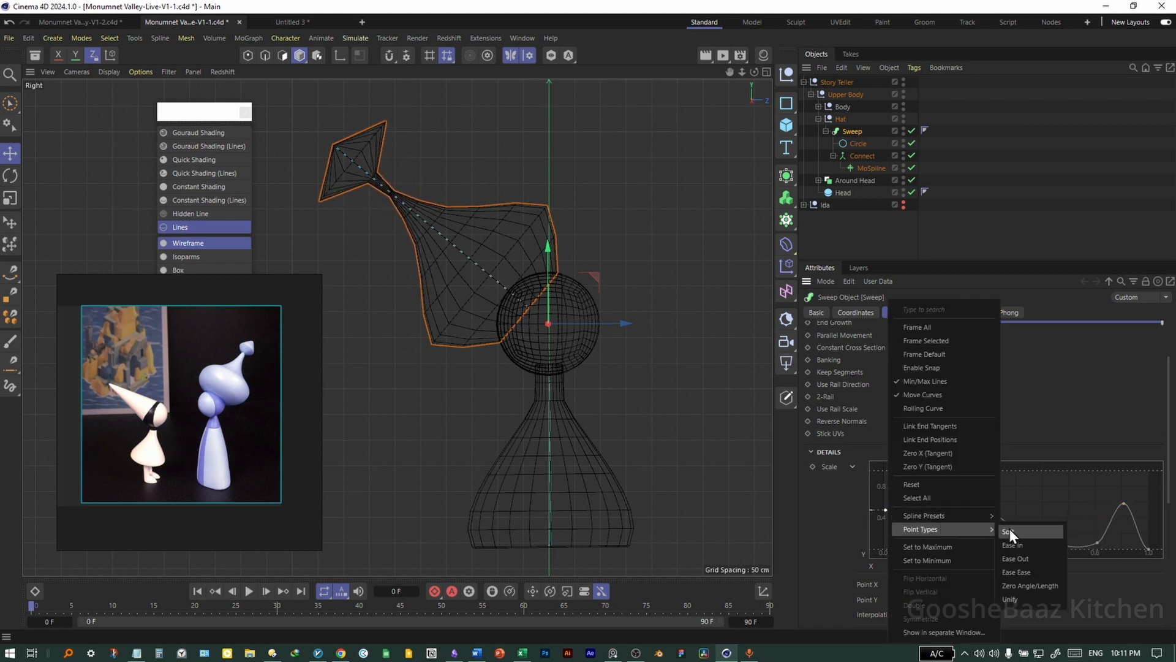
left_click(1025, 558)
left_click_drag(920, 527, 920, 469)
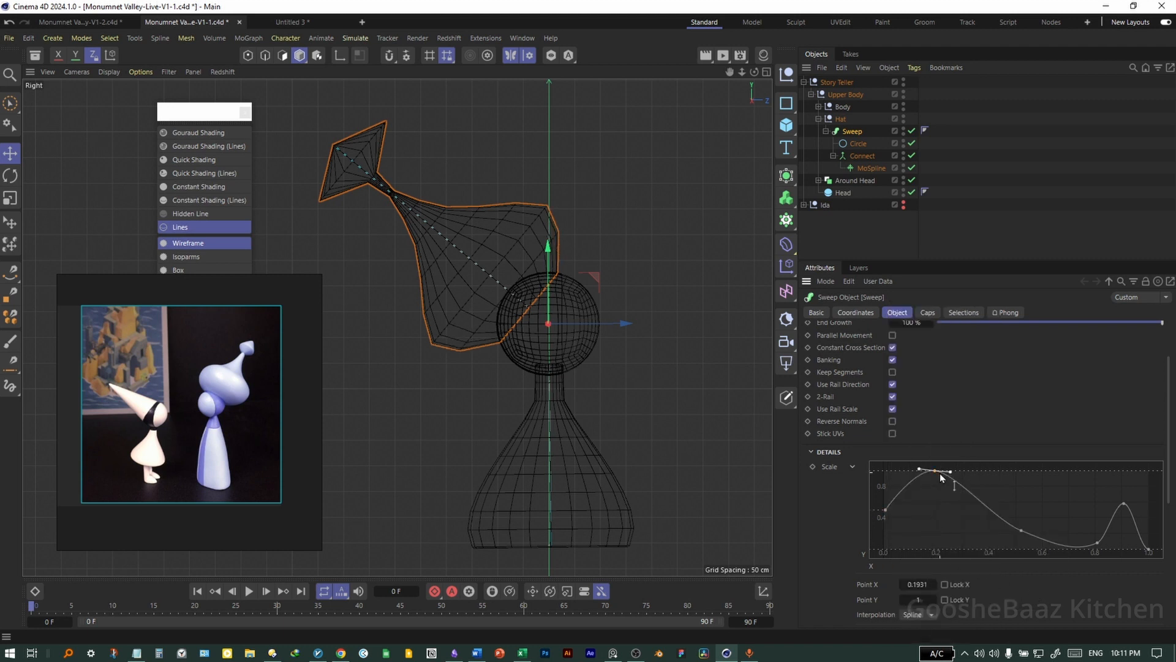
right_click(940, 473)
mouse_move(1013, 529)
left_click(1066, 544)
Set the two low points between the Scale curve's peaks to Zero Angle/Length.
right_click(1032, 531)
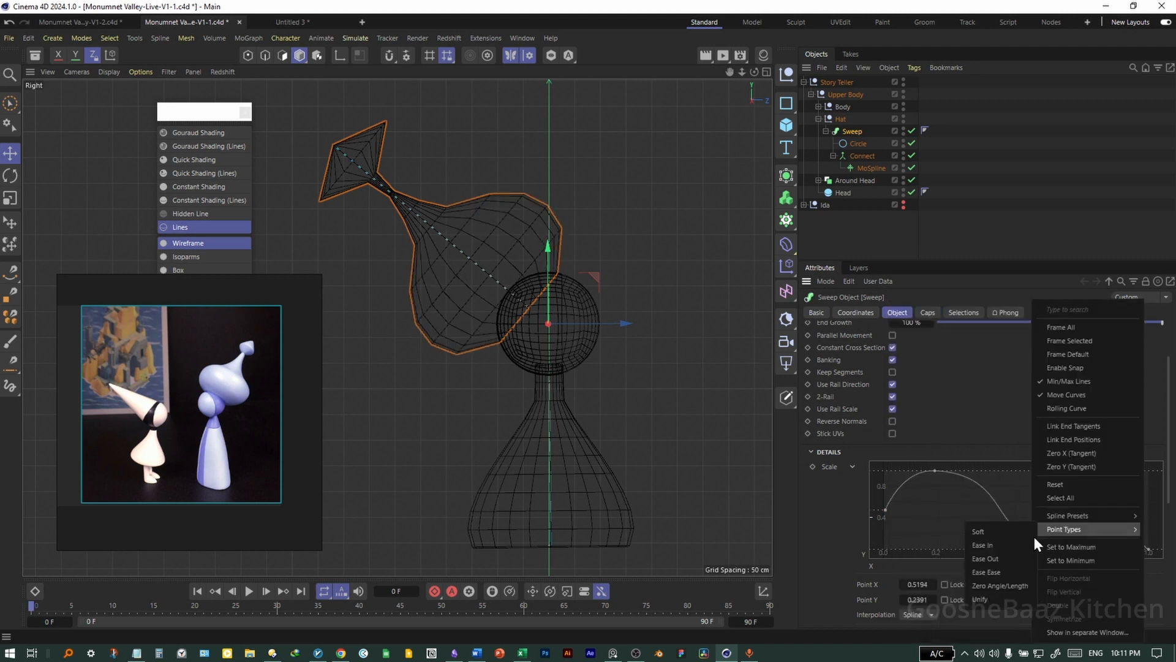
left_click(1005, 587)
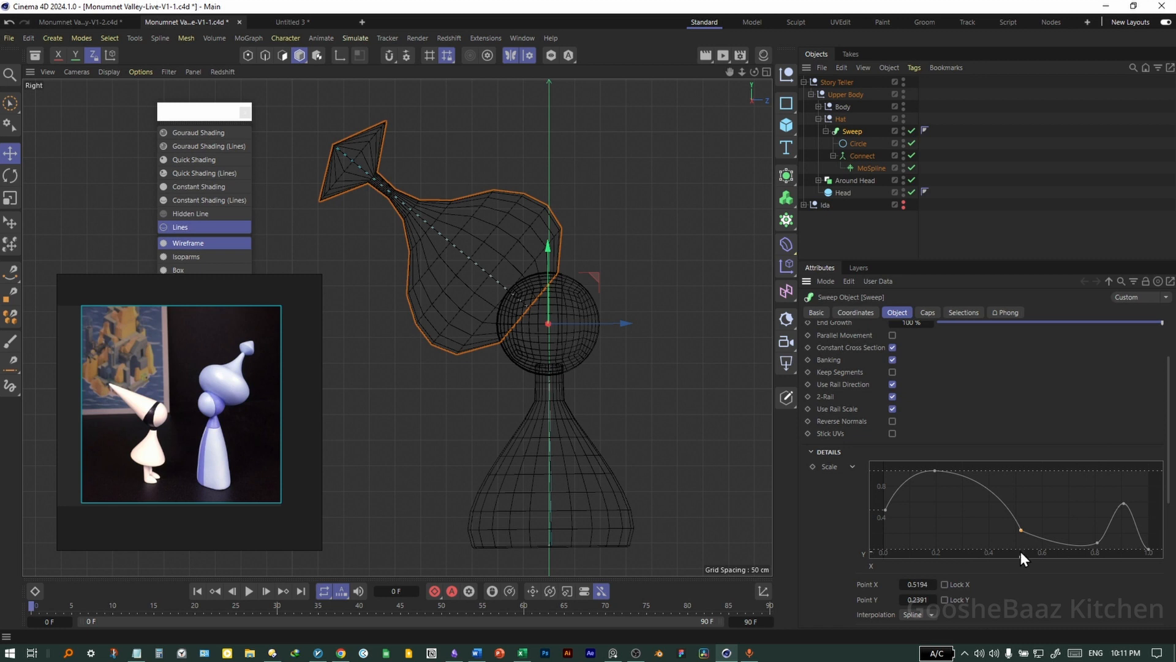
right_click(1096, 543)
mouse_move(1059, 528)
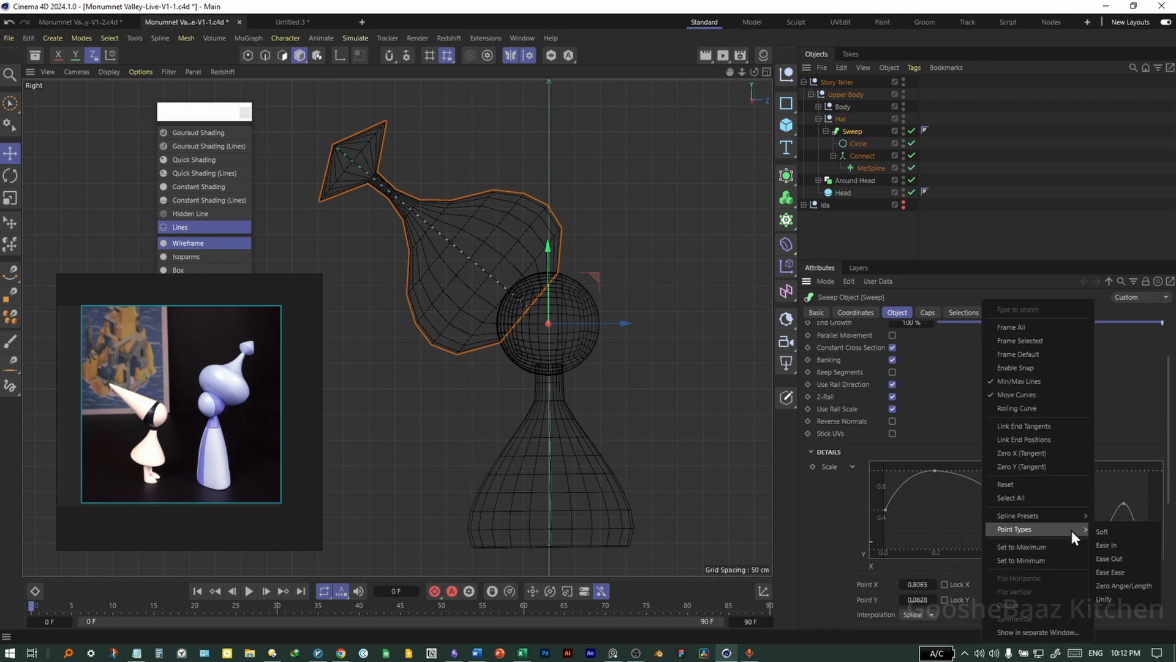
left_click(1121, 586)
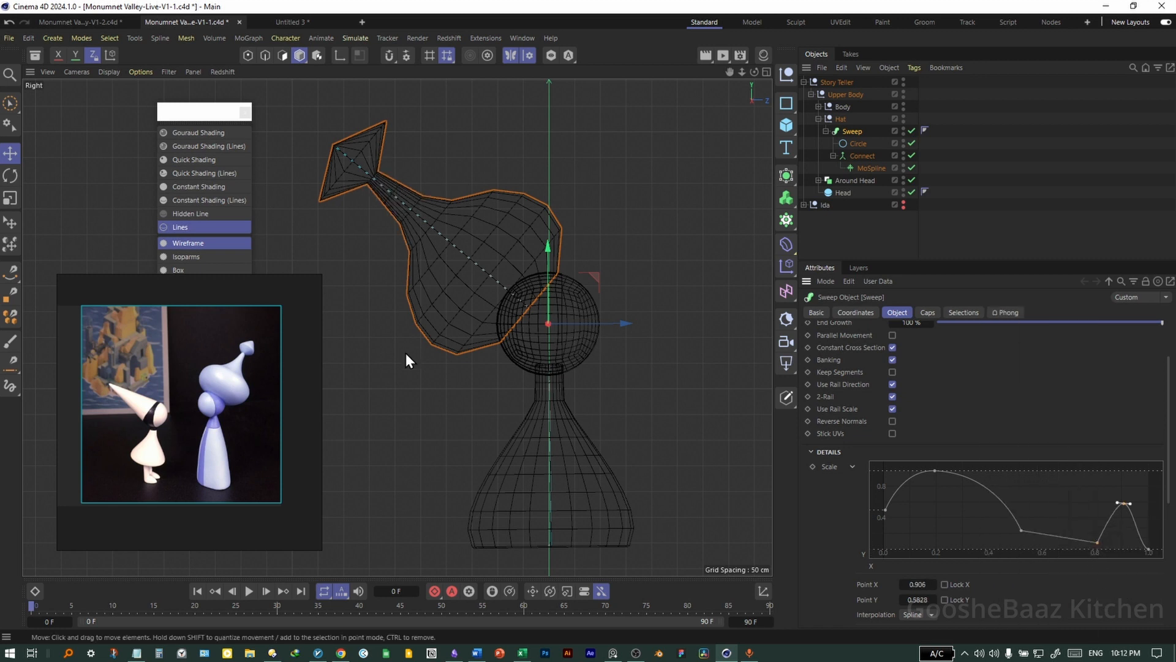
Lower the tip peak of the hat's Scale curve to about 0.90, 0.29 and nudge the dip after the main bulge.
middle_click(475, 277)
middle_click(331, 219)
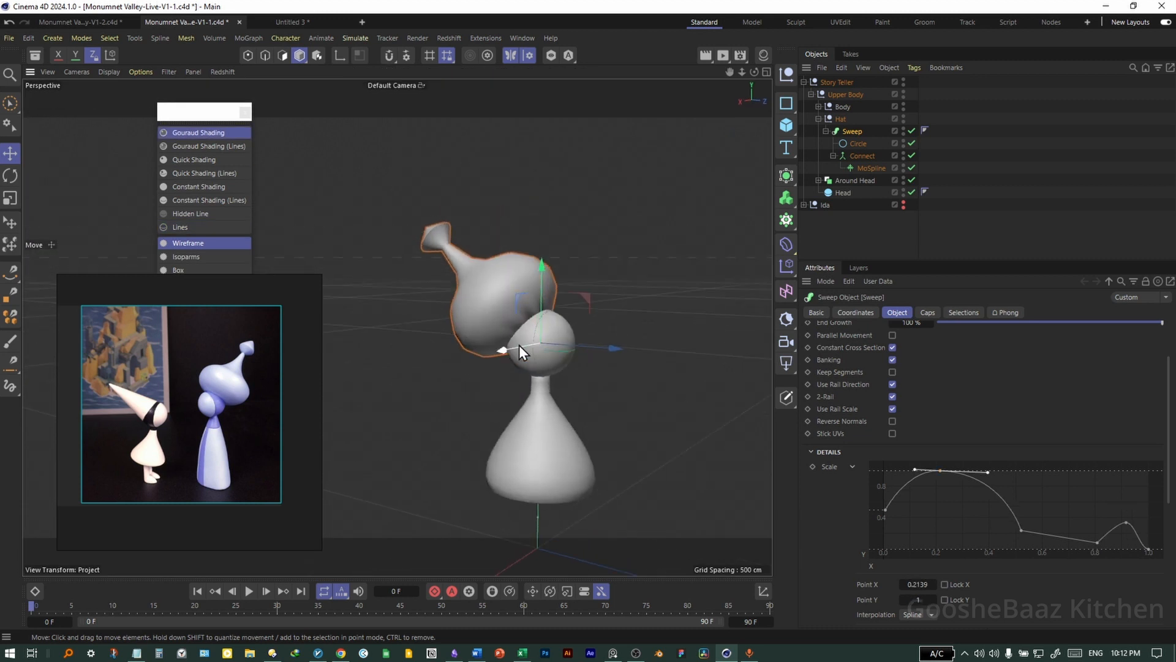
scroll(521, 340, "up", 2)
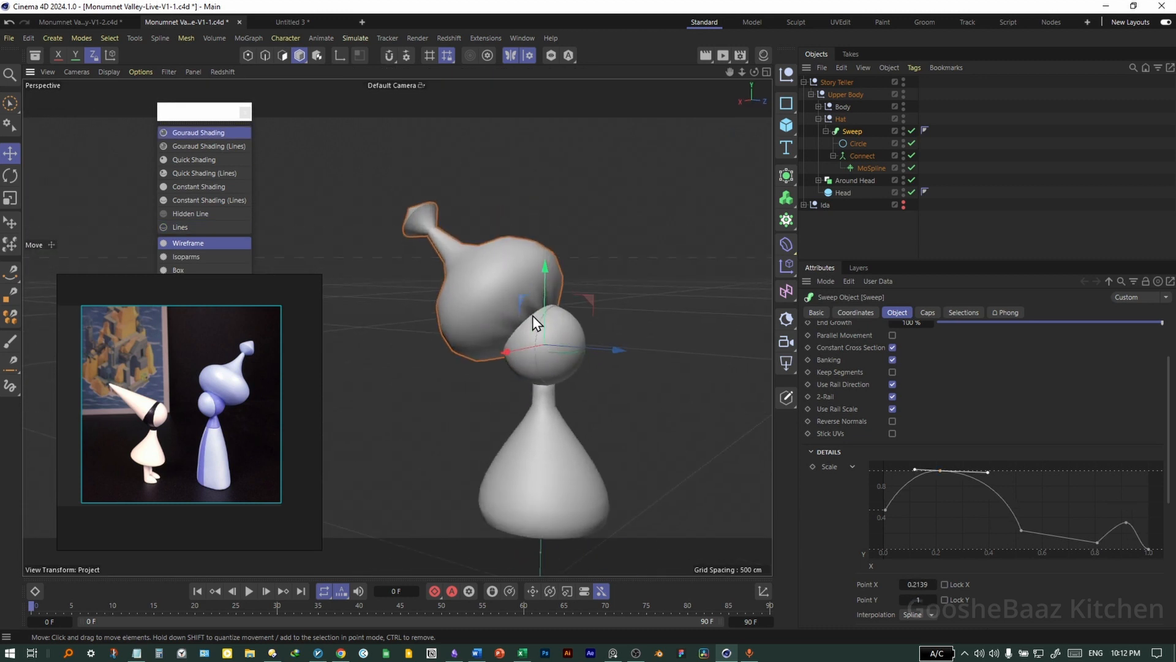
left_click_drag(531, 315, 480, 284, "alt")
scroll(482, 276, "up", 2)
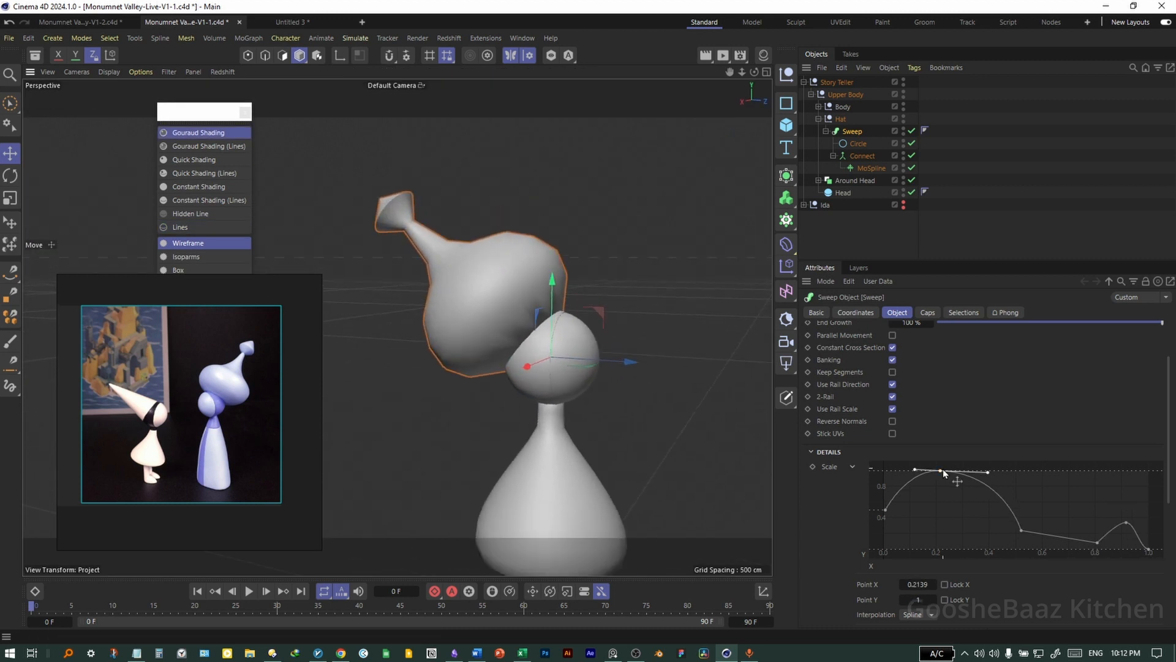
left_click_drag(1023, 532, 1020, 534)
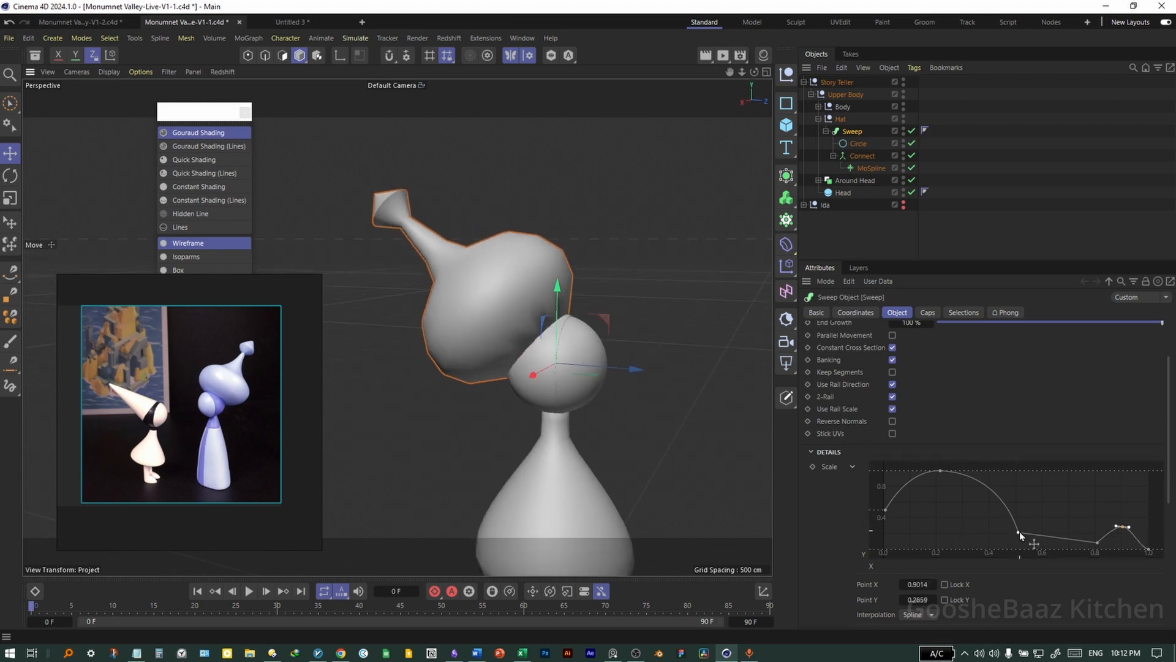
left_click_drag(1019, 532, 1042, 543)
key("ctrl+z")
Switch the perspective viewport to Quick Shading (Lines) for a close view of the hat's mesh.
mouse_move(474, 358)
left_mouse_down("alt")
mouse_move(491, 356)
mouse_move(476, 354)
left_mouse_up("alt")
right_click_drag(501, 335, 531, 350, "alt")
left_click_drag(531, 350, 508, 331, "alt")
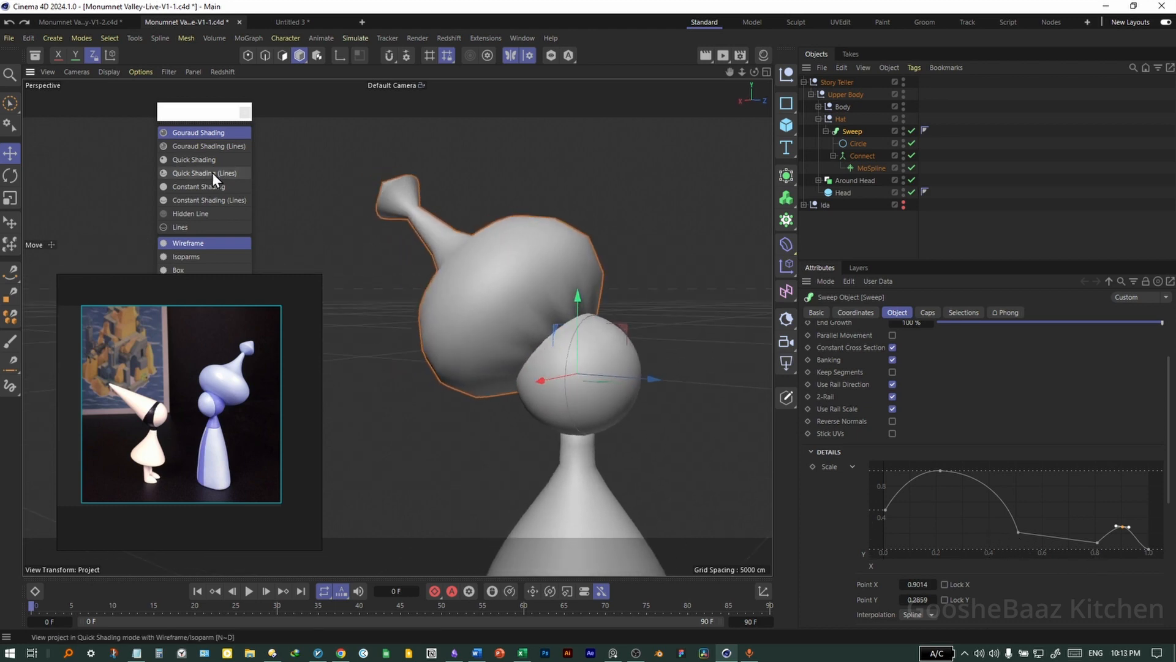
left_click(206, 173)
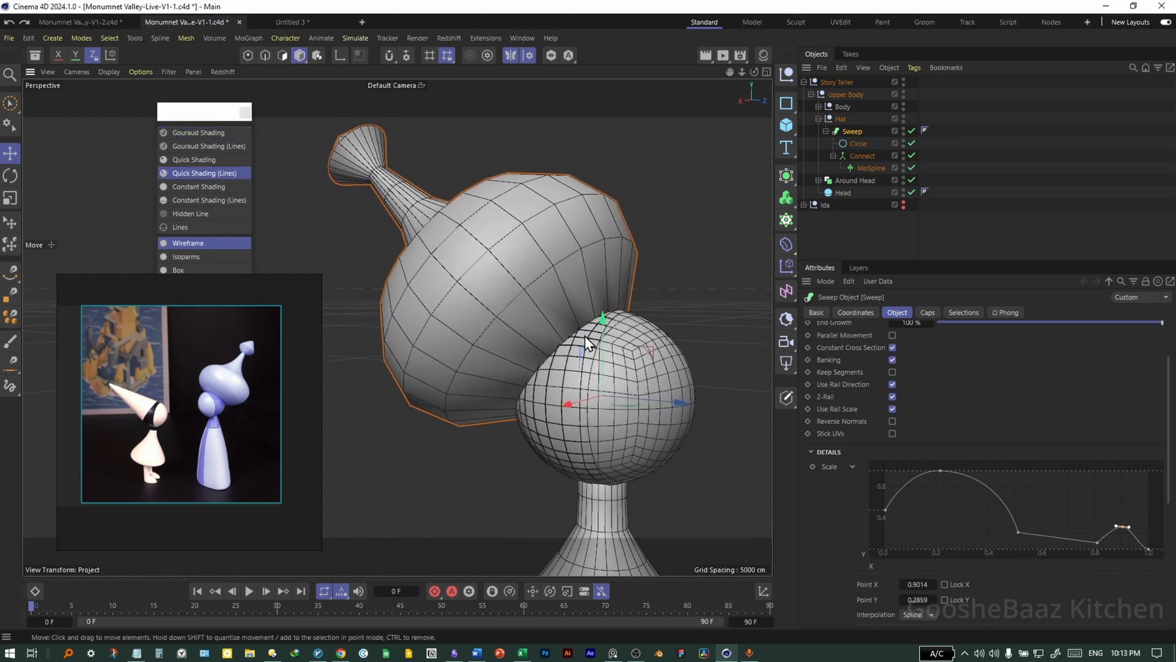
Hide the Head and Around Head objects to expose the open underside of the hat.
left_click(811, 94)
left_click(820, 96)
left_click(812, 96)
left_click(844, 143)
double_click(892, 143, "alt")
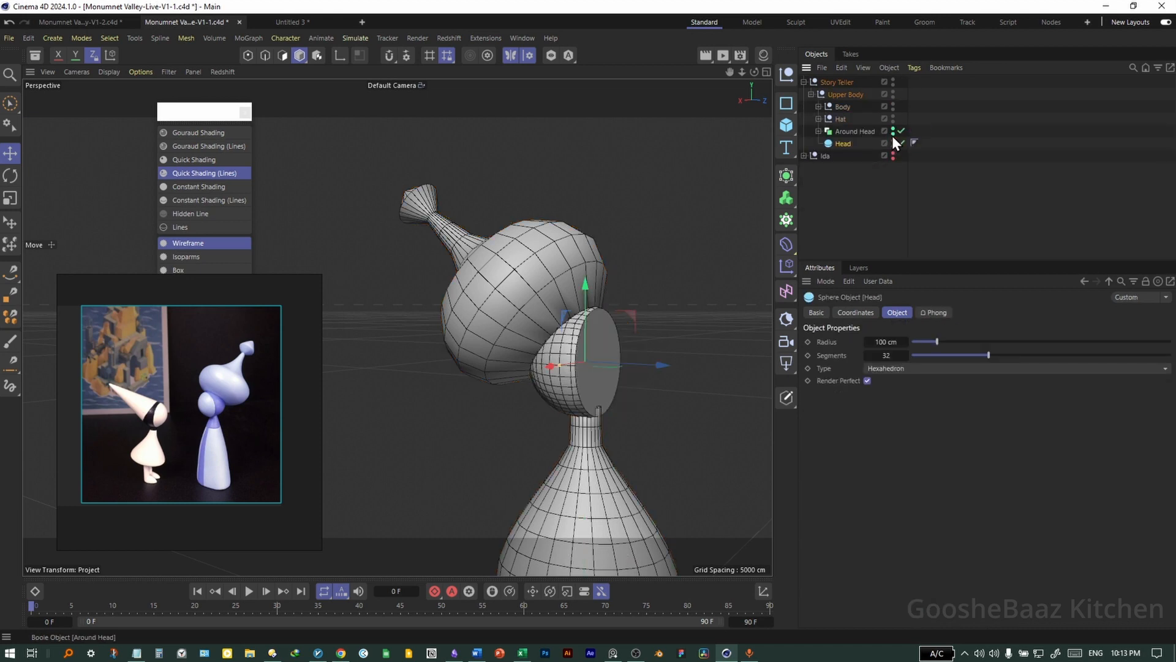
double_click(892, 135, "alt")
left_click(674, 269)
scroll(606, 328, "up", 4)
left_click_drag(606, 329, 598, 304, "alt")
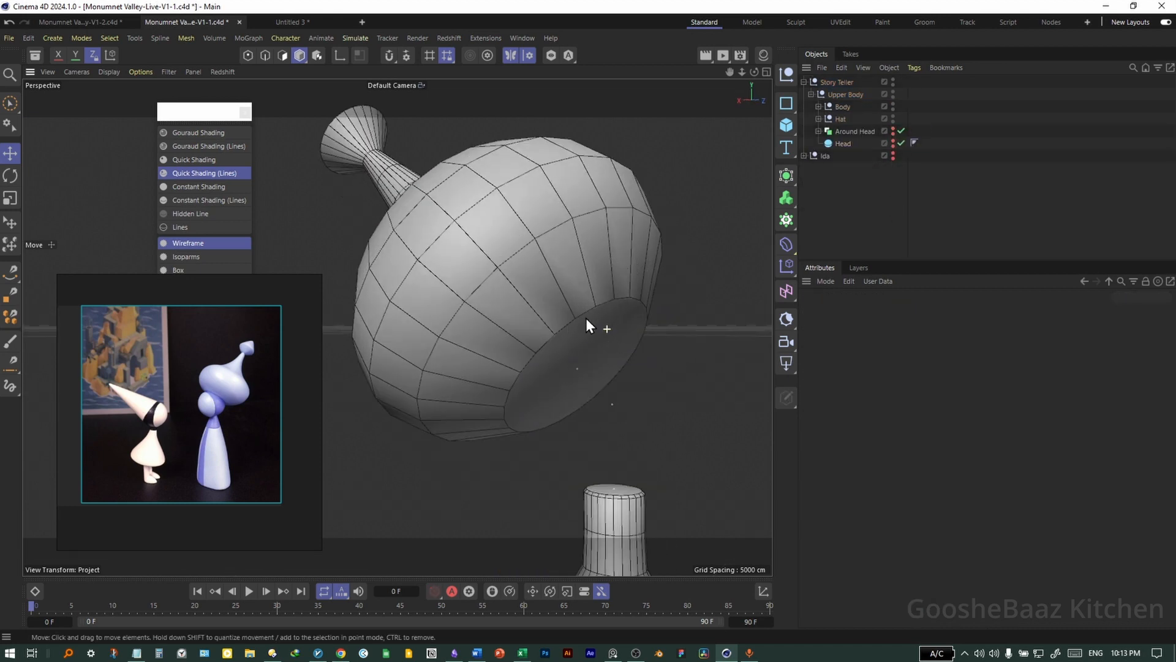
Set the hat sweep's cap tessellation to Delaunay with a density of about 13%.
left_click_drag(586, 318, 564, 308, "alt")
left_click(563, 308)
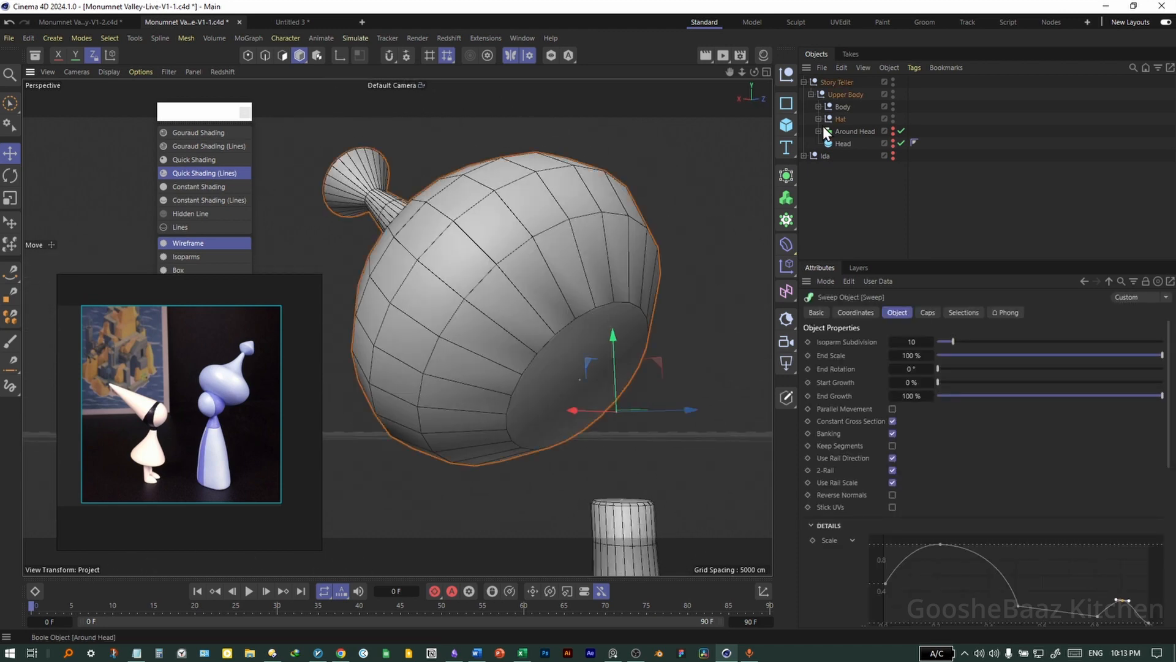
left_click(928, 313)
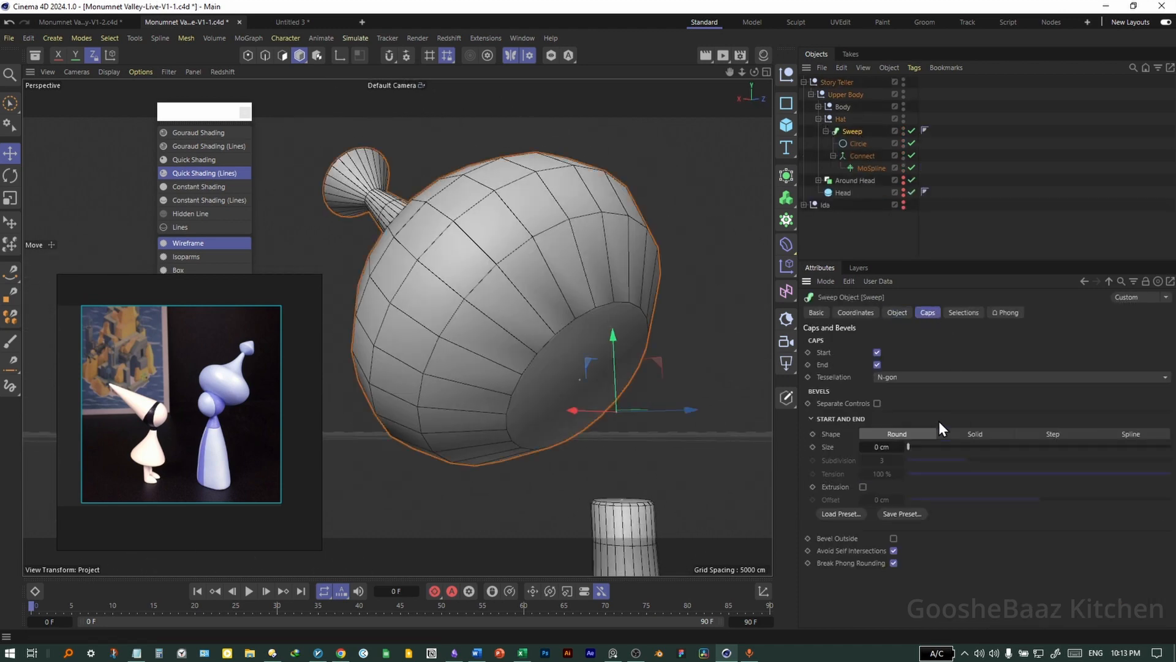
left_click(925, 377)
left_click(928, 393)
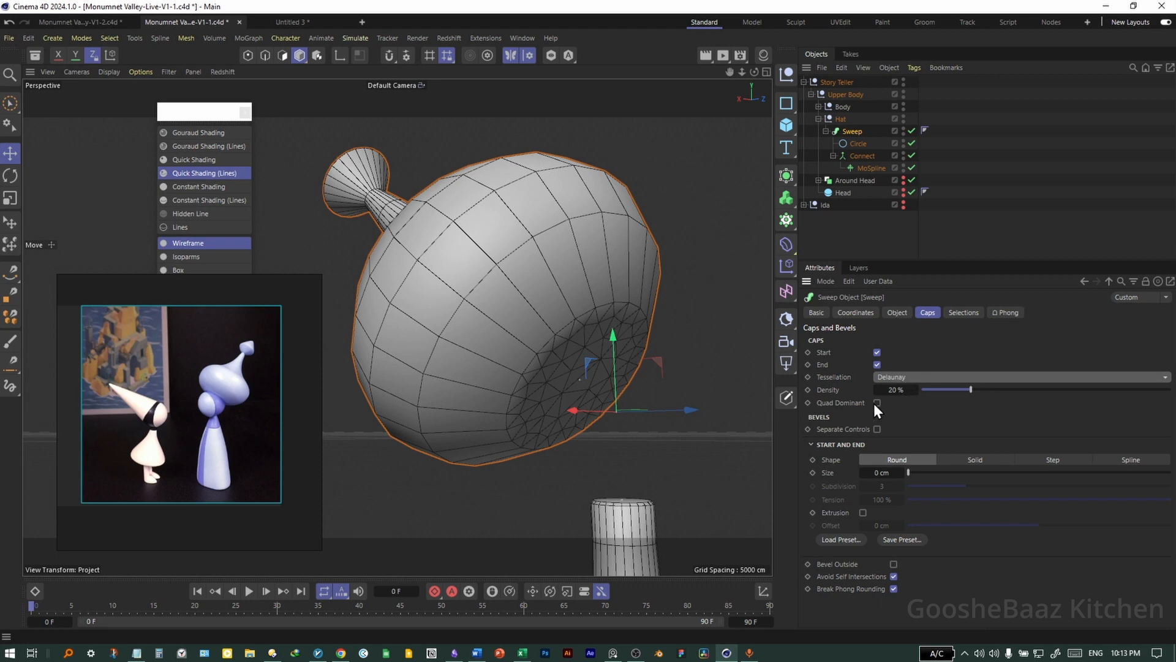
left_click_drag(971, 390, 953, 390)
Inspect the hat's underside cap and flared tip, comparing the tip with the reference picture.
mouse_move(576, 318)
left_mouse_down("alt")
mouse_move(492, 332)
mouse_move(618, 333)
mouse_move(574, 320)
mouse_move(584, 315)
left_mouse_up("alt")
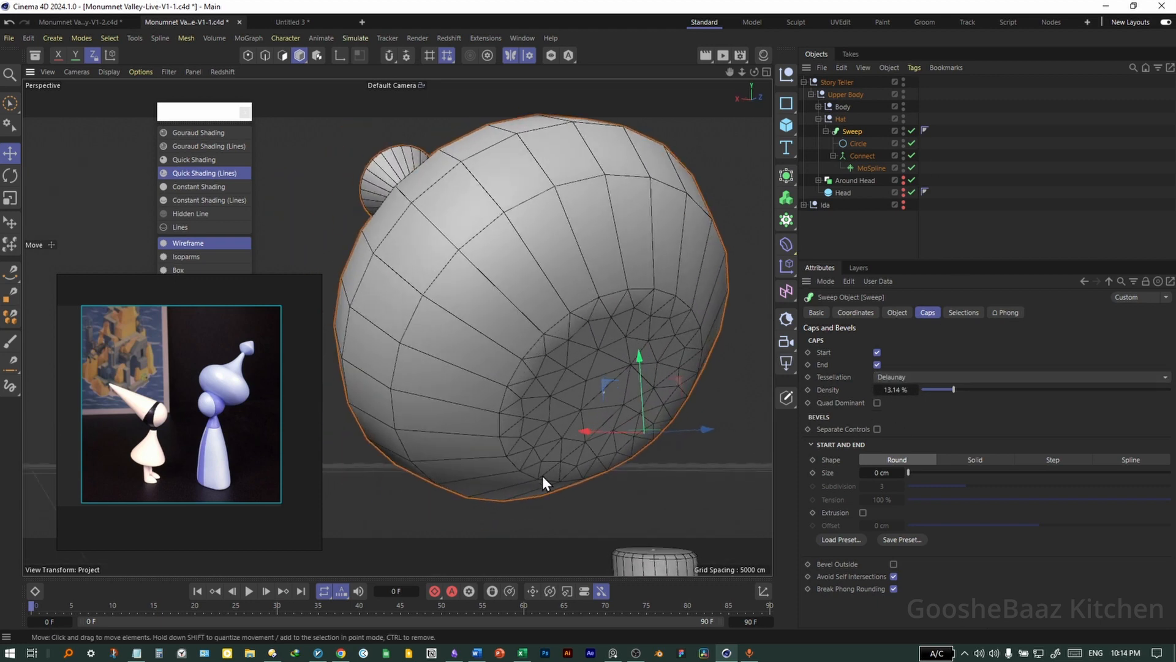
left_click_drag(528, 374, 570, 387, "alt")
scroll(570, 387, "down", 3)
left_click_drag(397, 328, 515, 340, "alt")
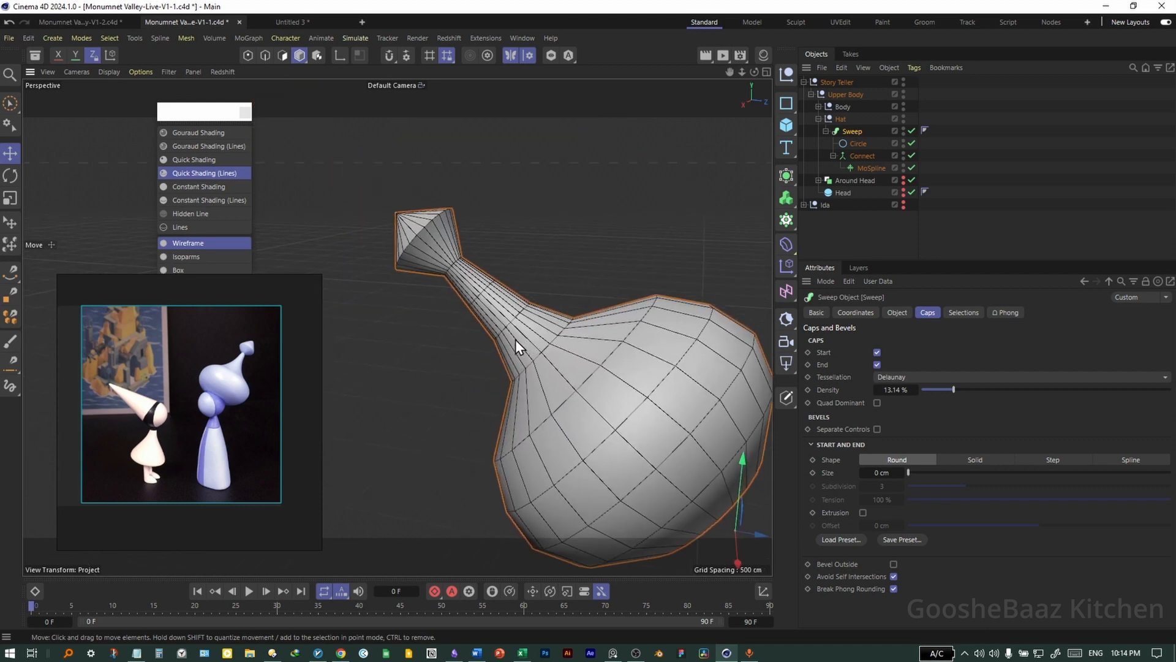
scroll(255, 339, "up", 6)
scroll(460, 293, "up", 6)
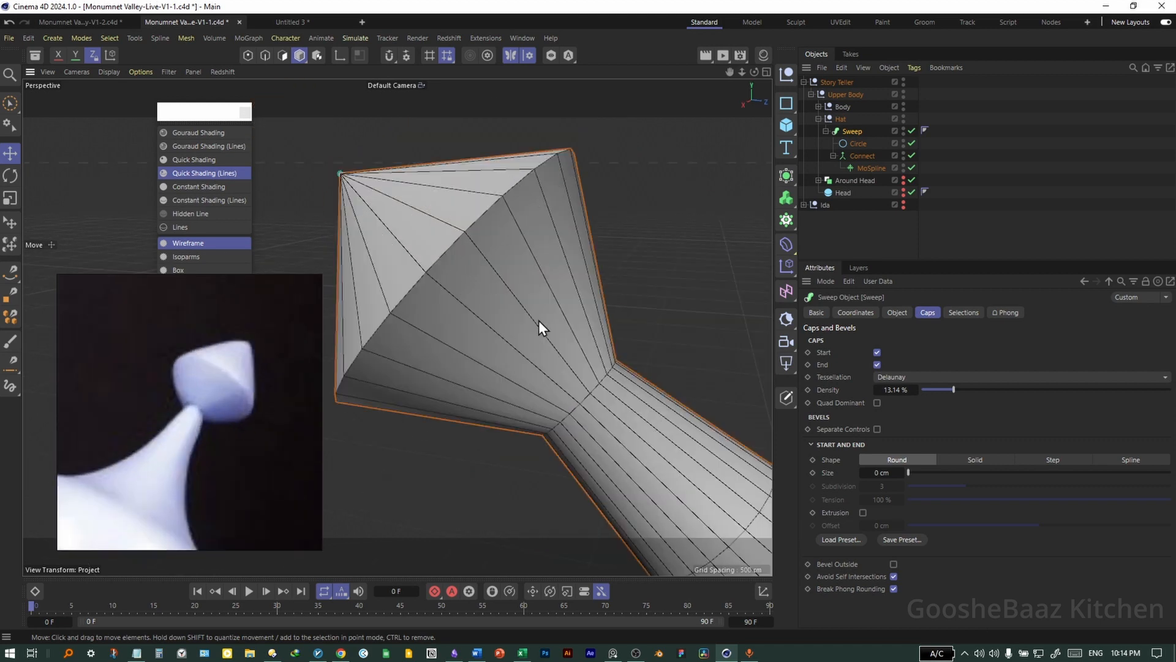
scroll(530, 306, "down", 8)
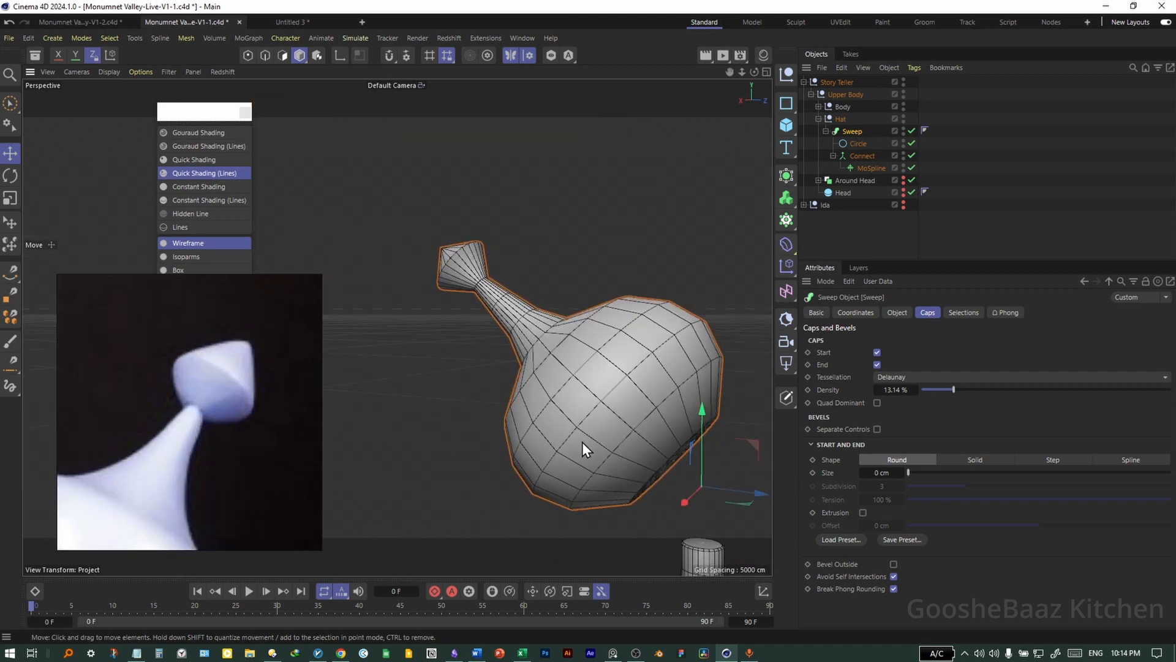
scroll(292, 407, "down", 4)
scroll(238, 388, "up", 2)
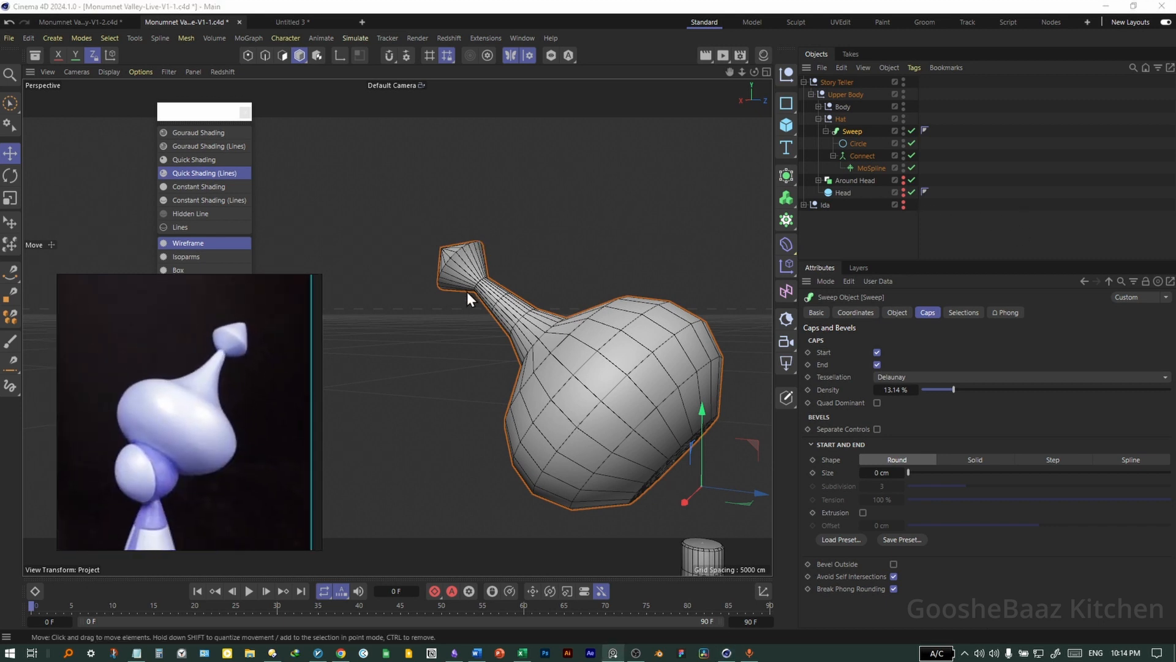
Add a Bevel deformer inside the Hat group, above the sweep.
left_click(826, 131)
left_click(838, 120)
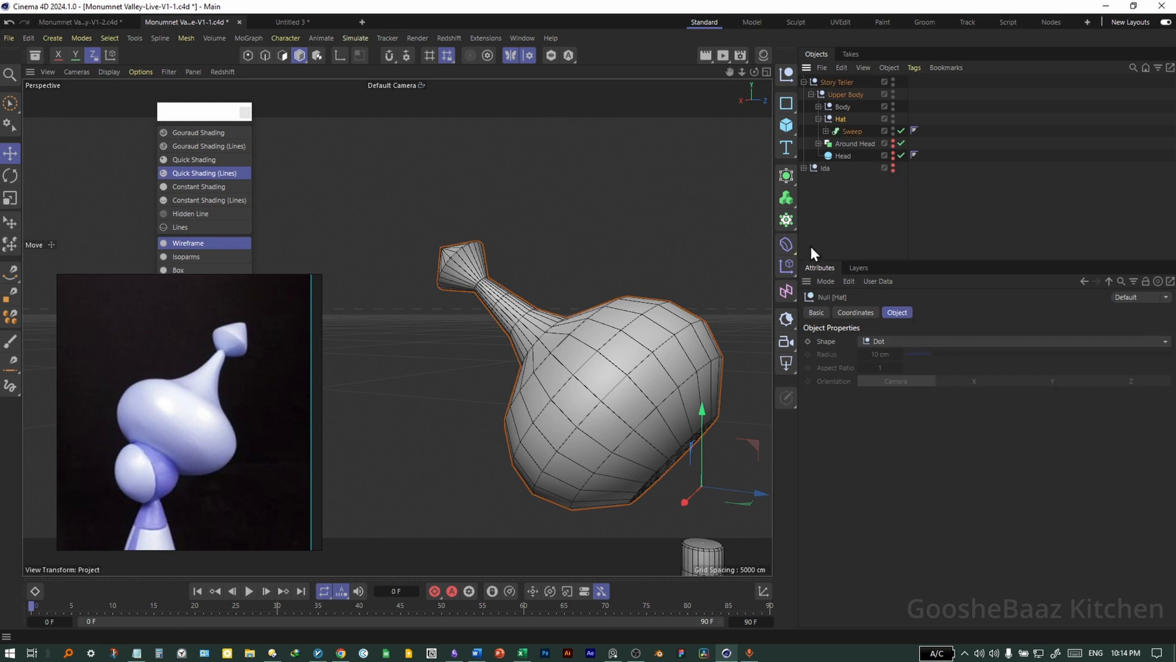
left_click(787, 244)
left_click(833, 628)
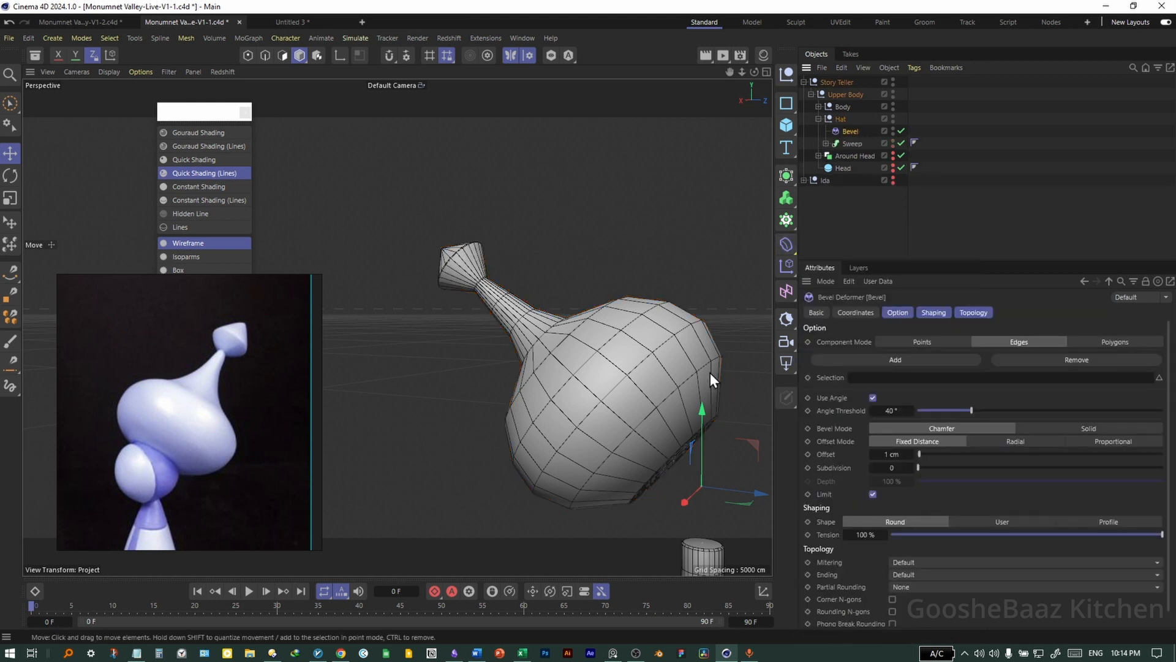
Set the hat's Bevel deformer to a 49.8° angle threshold, 5.4 cm offset and 1 subdivision.
scroll(710, 373, "up", 3)
middle_click_drag(659, 404, 619, 385, "alt")
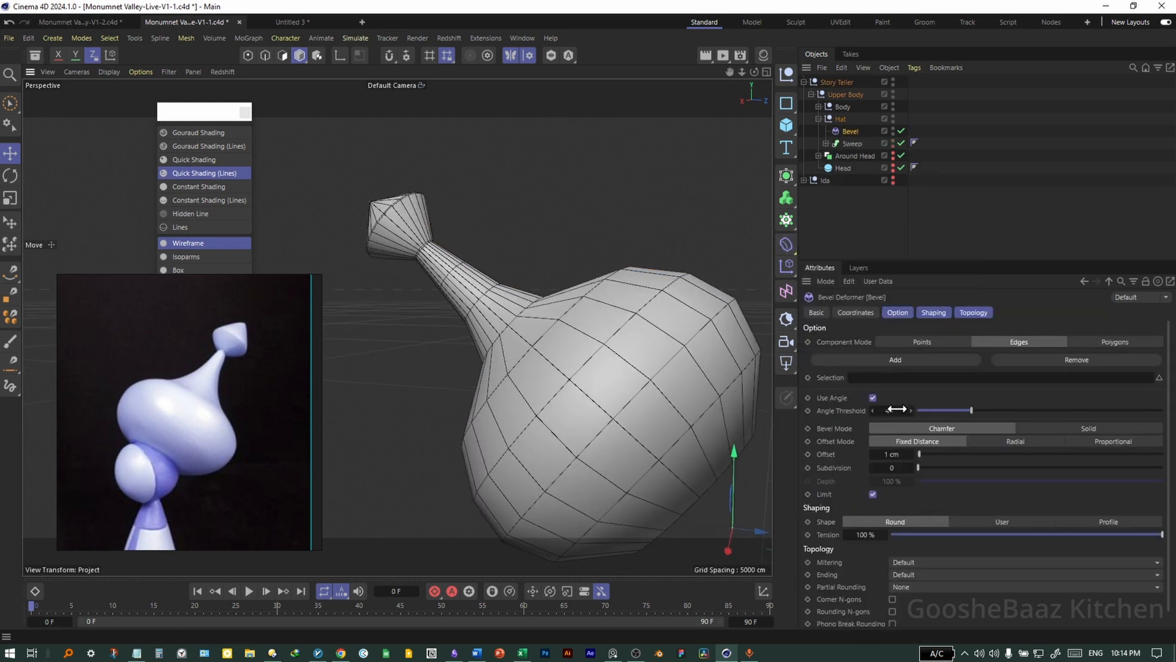
left_click_drag(896, 409, 746, 399)
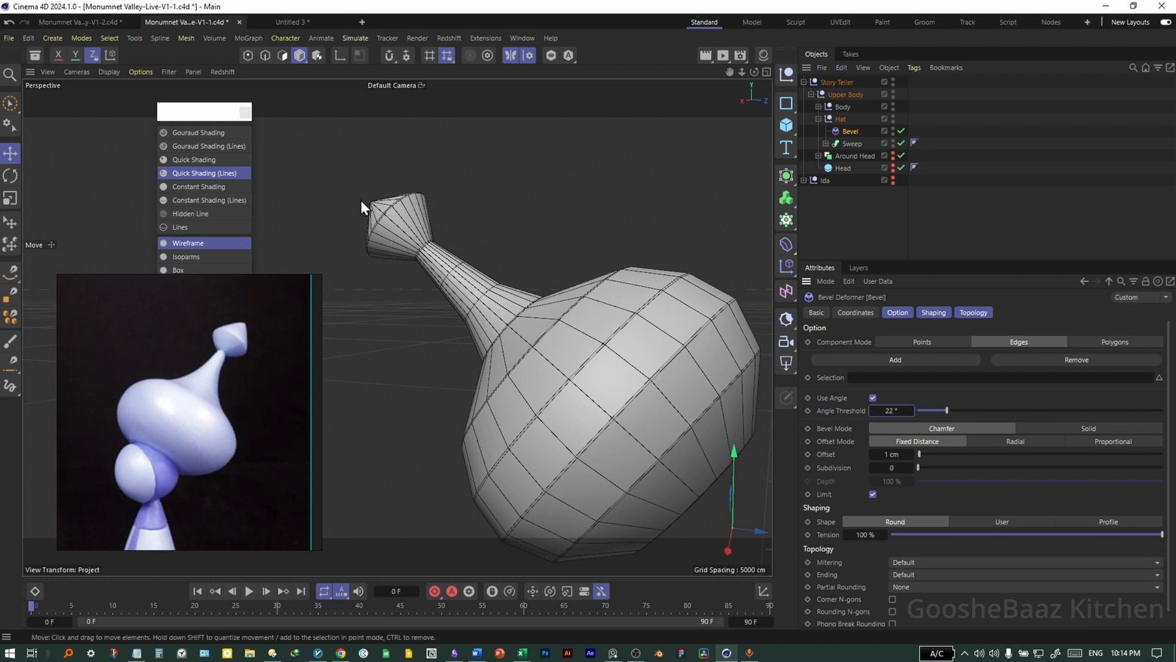
left_click_drag(891, 454, 939, 454)
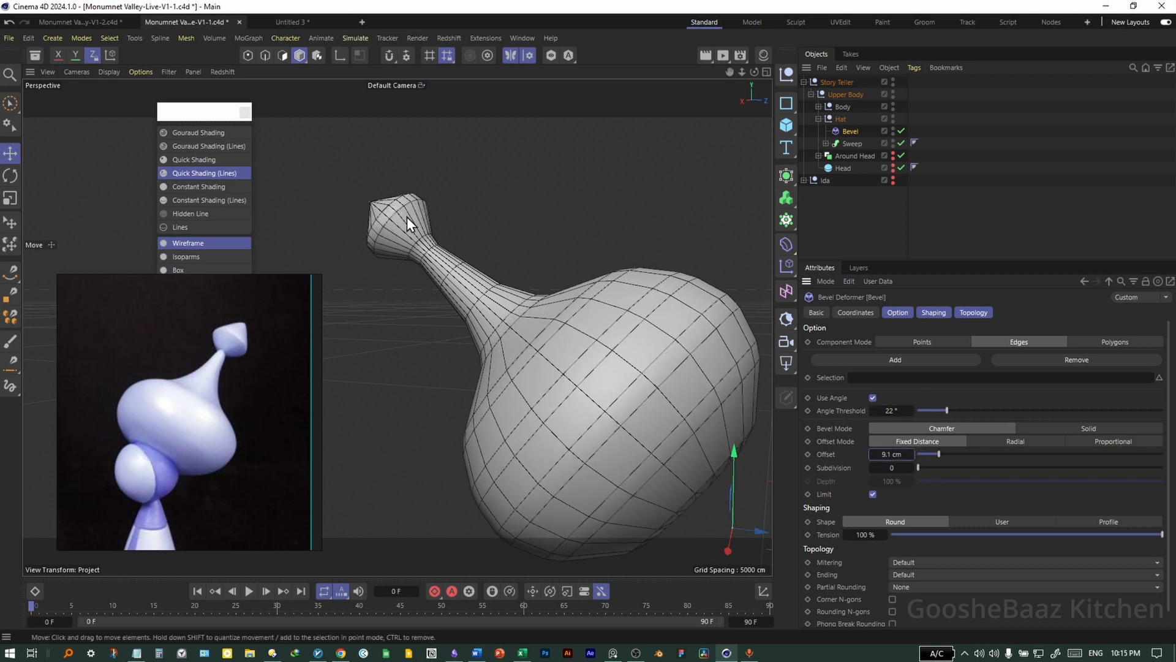
left_click_drag(891, 411, 935, 410)
left_click_drag(416, 236, 437, 252, "alt")
left_click_drag(891, 454, 876, 453)
left_click(911, 468)
mouse_move(396, 325)
left_mouse_down("alt")
mouse_move(355, 212)
mouse_move(404, 343)
left_mouse_up("alt")
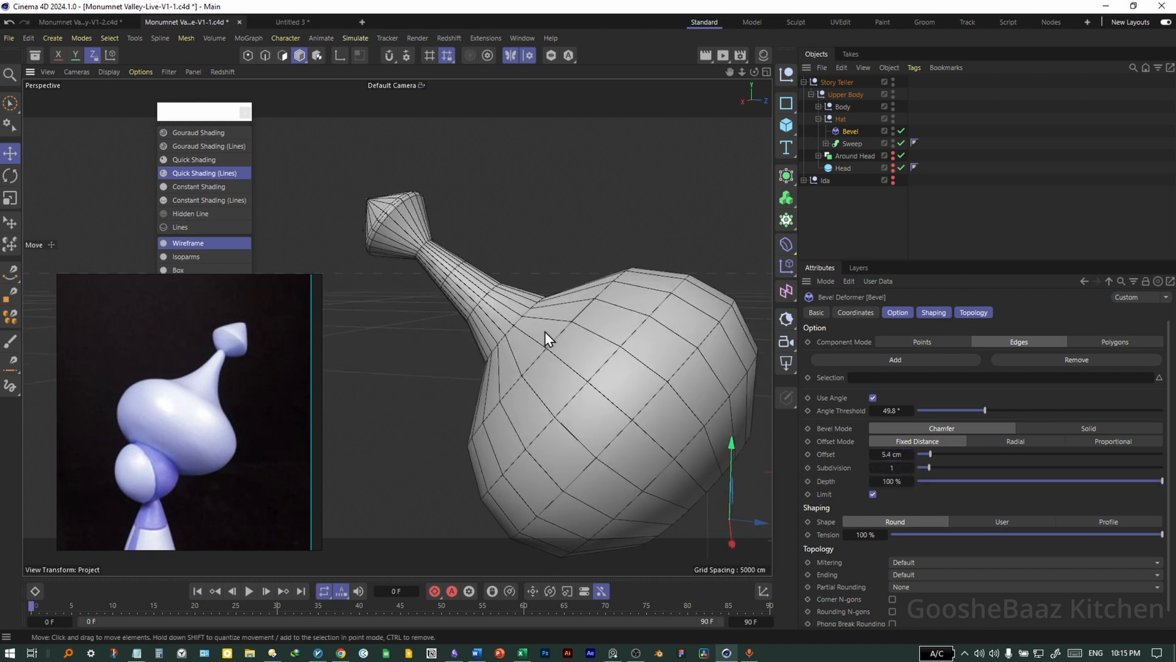
Wrap the Hat group in a Subdivision Surface and return the viewport to Gouraud Shading.
left_click_drag(545, 332, 614, 358, "alt")
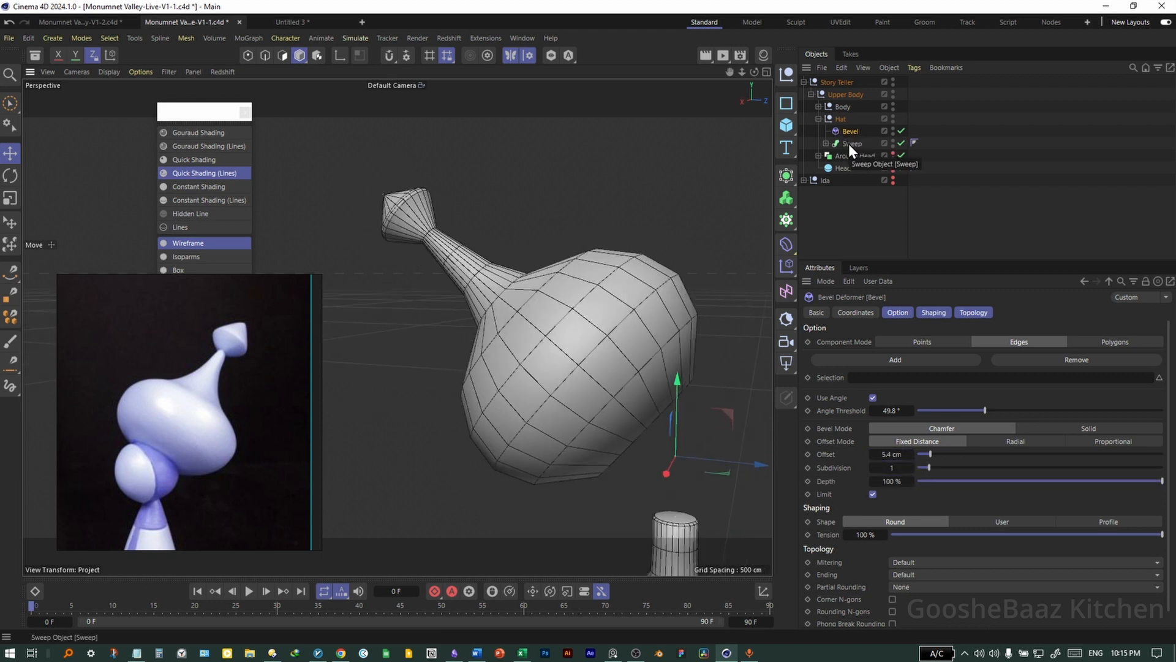
left_click(846, 120)
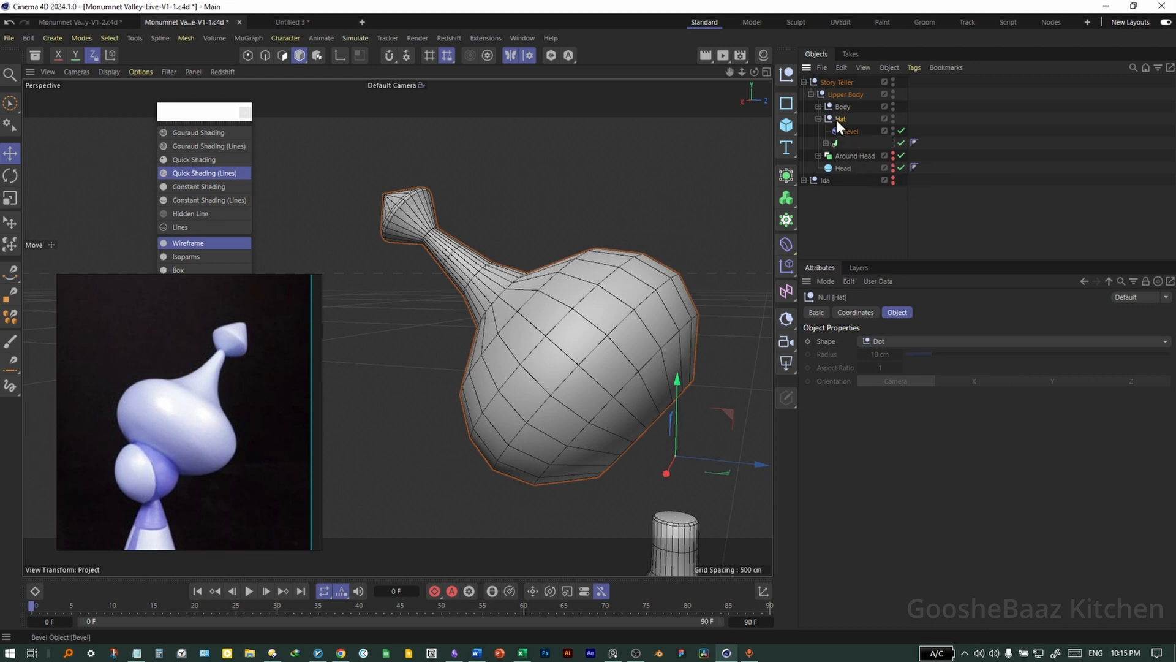
left_click(785, 176, "alt")
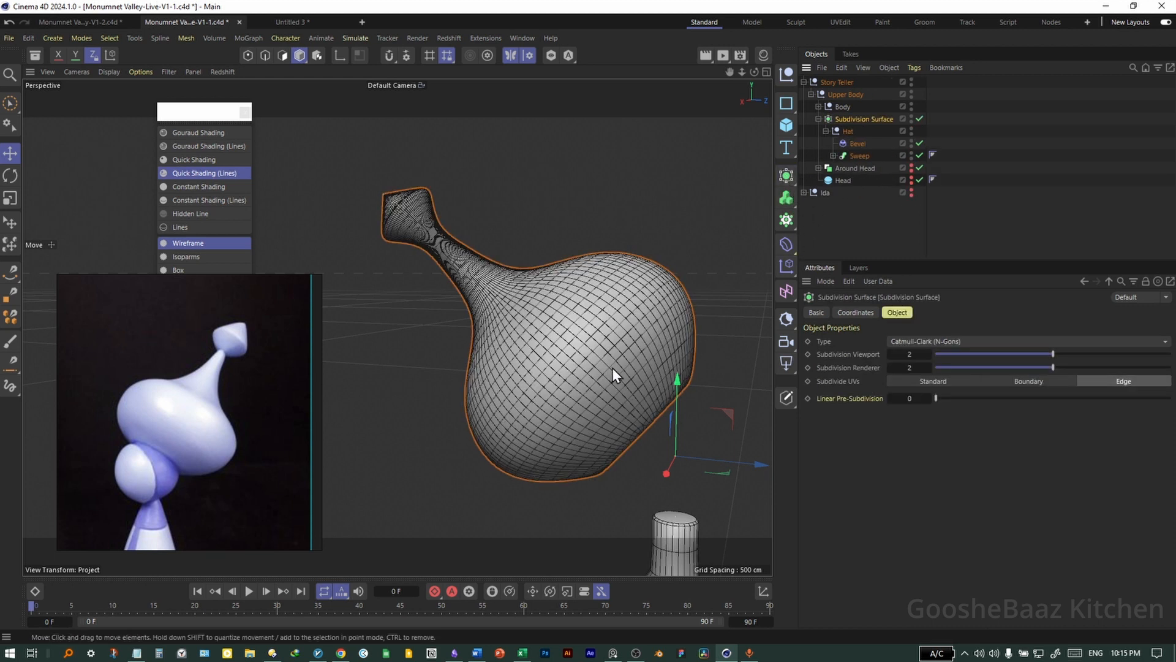
key("n")
key("a")
mouse_move(612, 375)
left_mouse_down("alt")
mouse_move(524, 388)
mouse_move(533, 414)
mouse_move(579, 415)
mouse_move(619, 392)
left_mouse_up("alt")
Set the hat sweep's cap density to 21.5% and unhide the Around Head and Head objects.
left_click(859, 156)
left_click(911, 165)
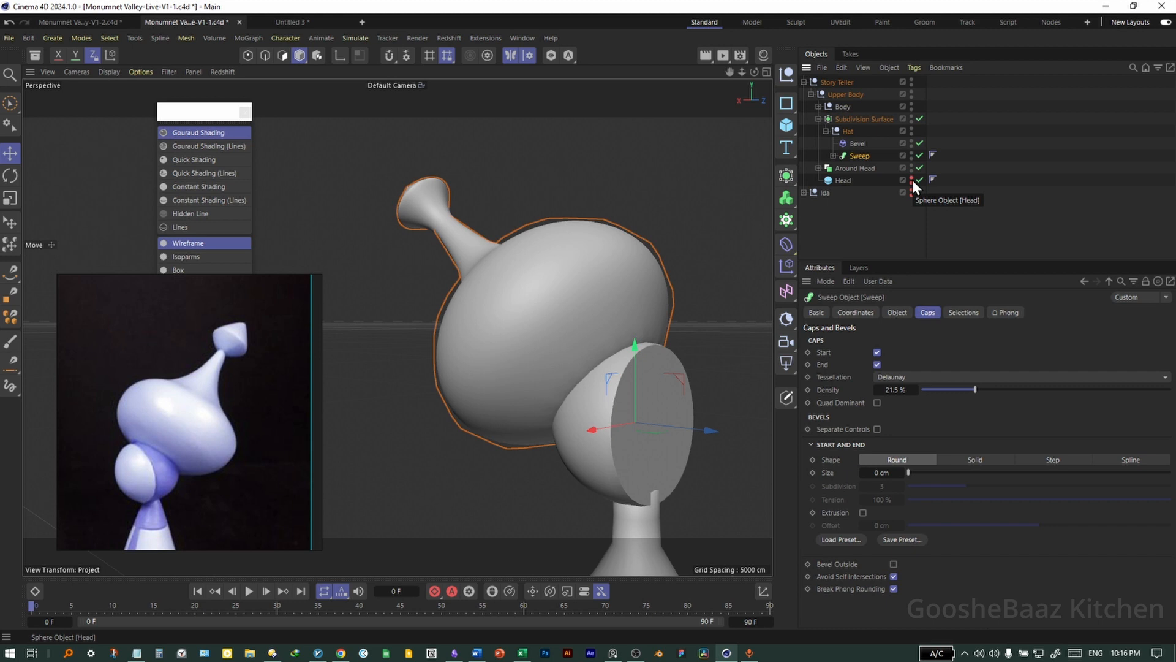
left_click(912, 179)
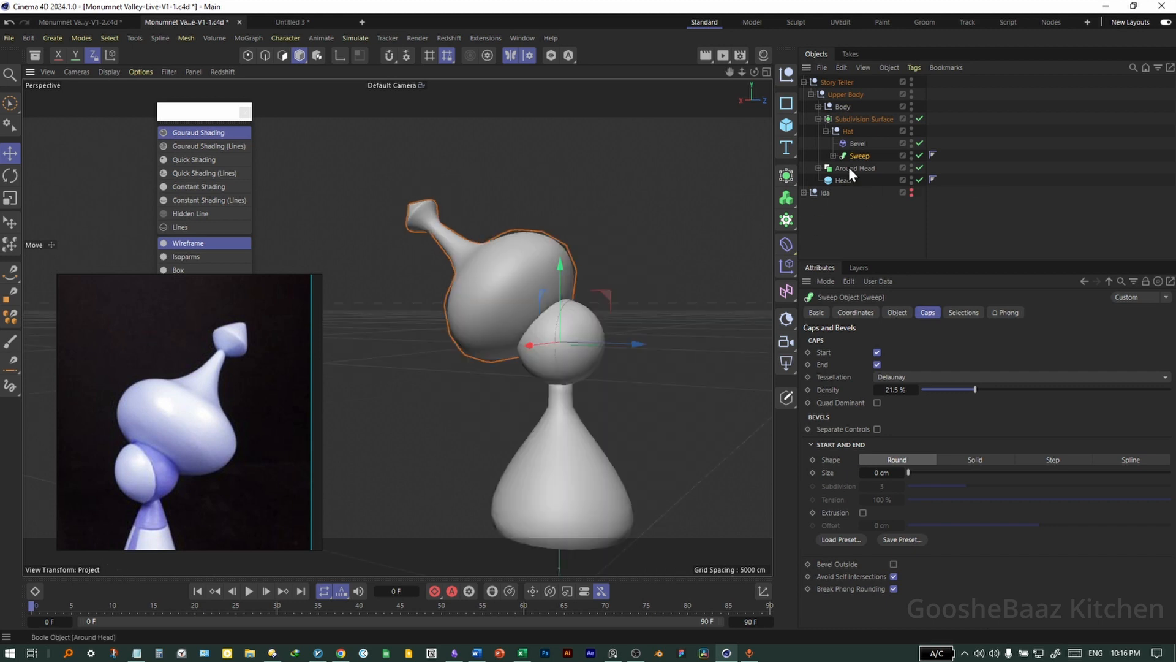
Widen the hat by setting the radius of its sweep's profile circle to about 210 cm.
left_click(833, 155)
left_click(865, 169)
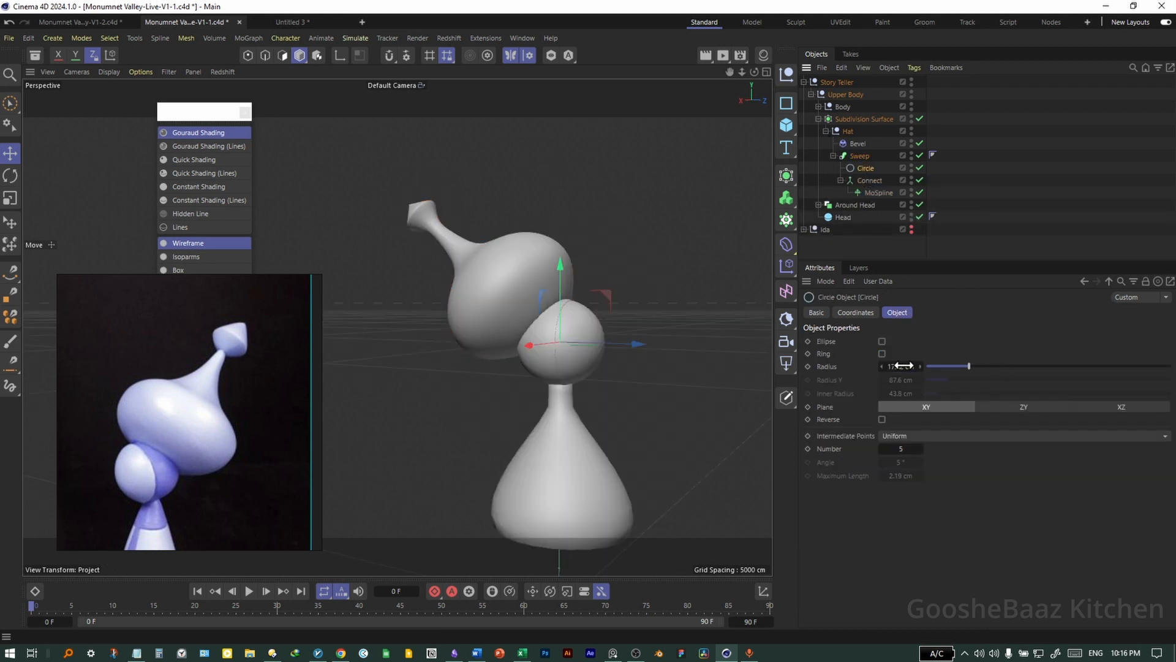
left_click_drag(904, 366, 925, 366)
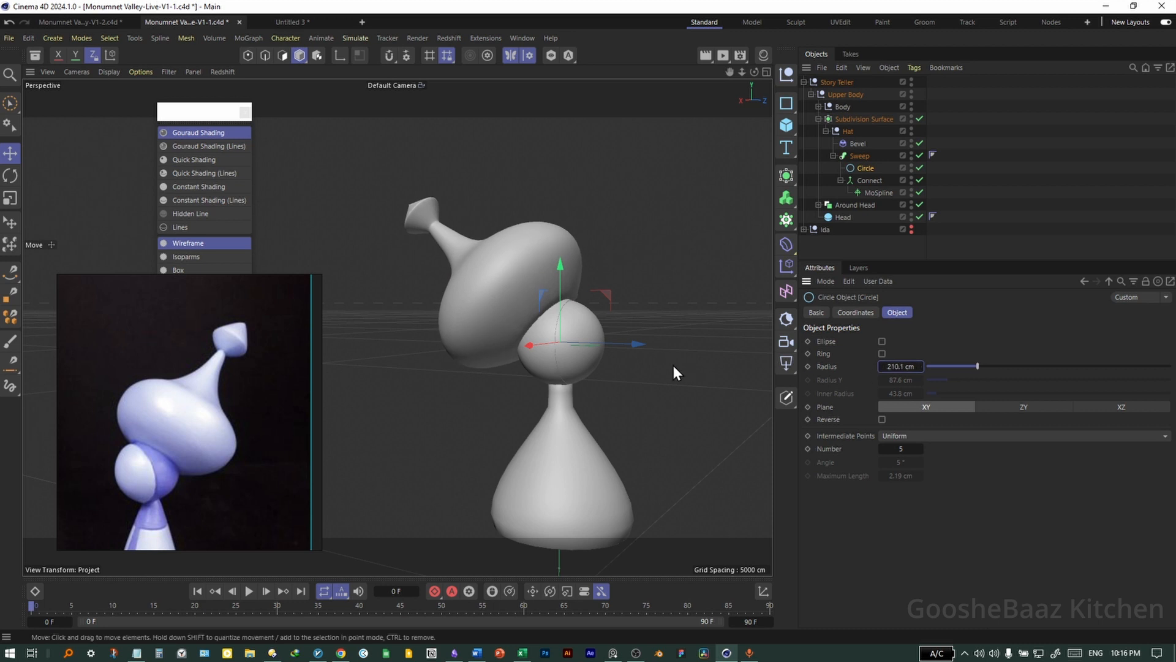
Set the length of the hat's MoSpline to about 494 cm.
left_click(859, 157)
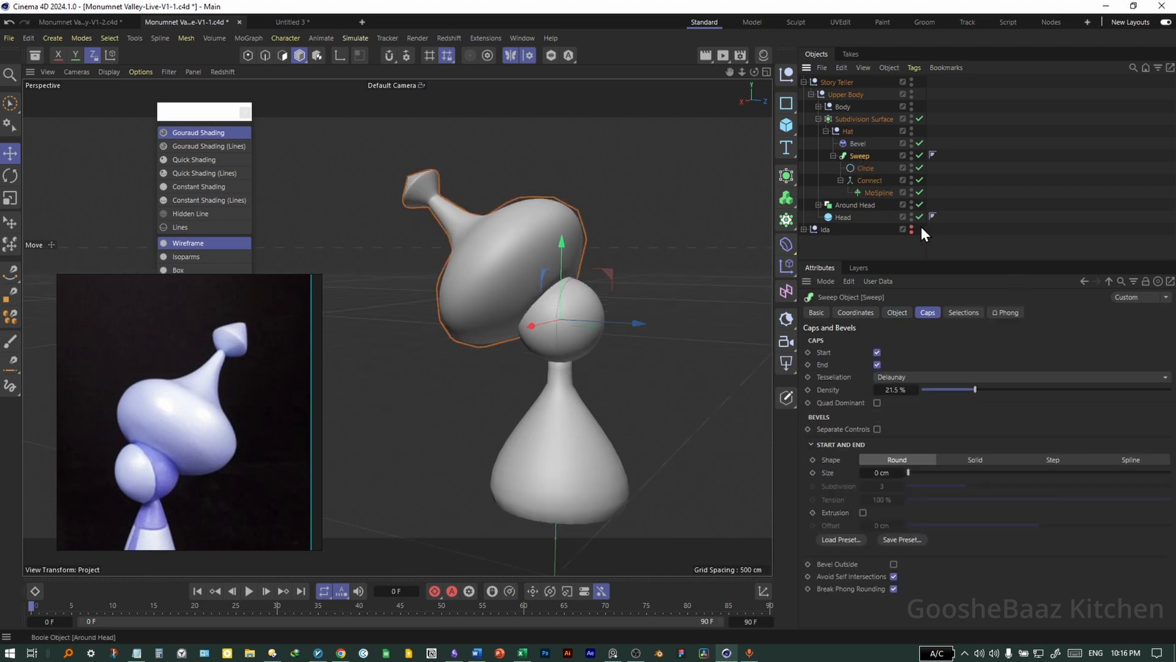
left_click(878, 193)
left_click(1036, 343)
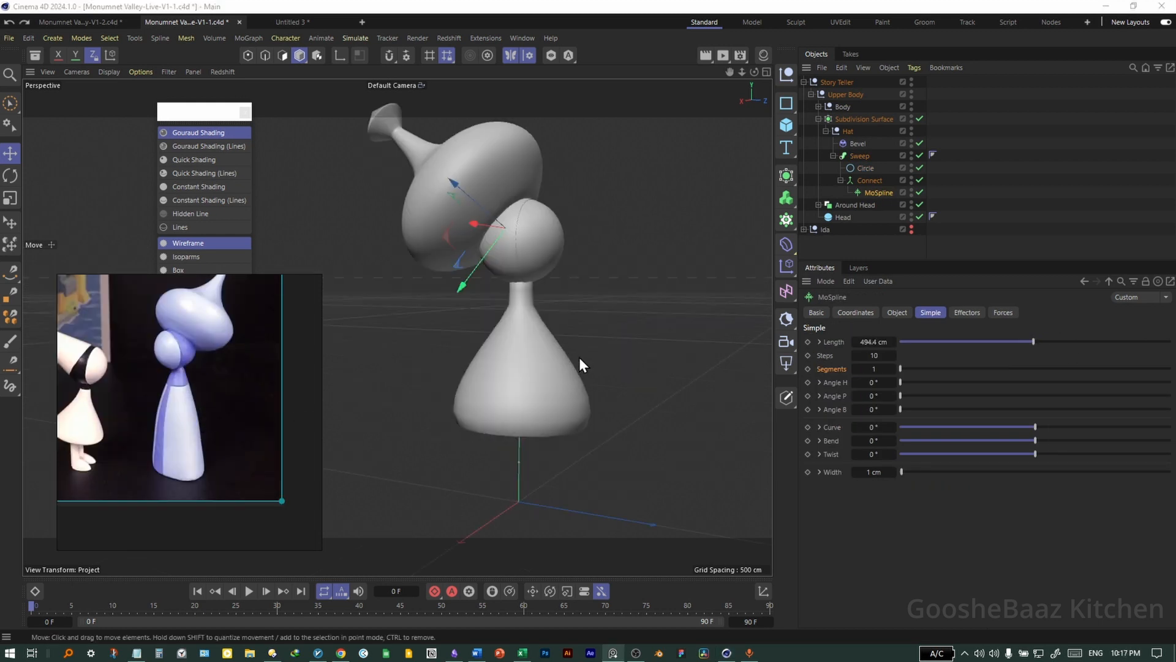
Reset the scale curve of the body's Sweep to the Linear spline preset.
left_click(818, 107)
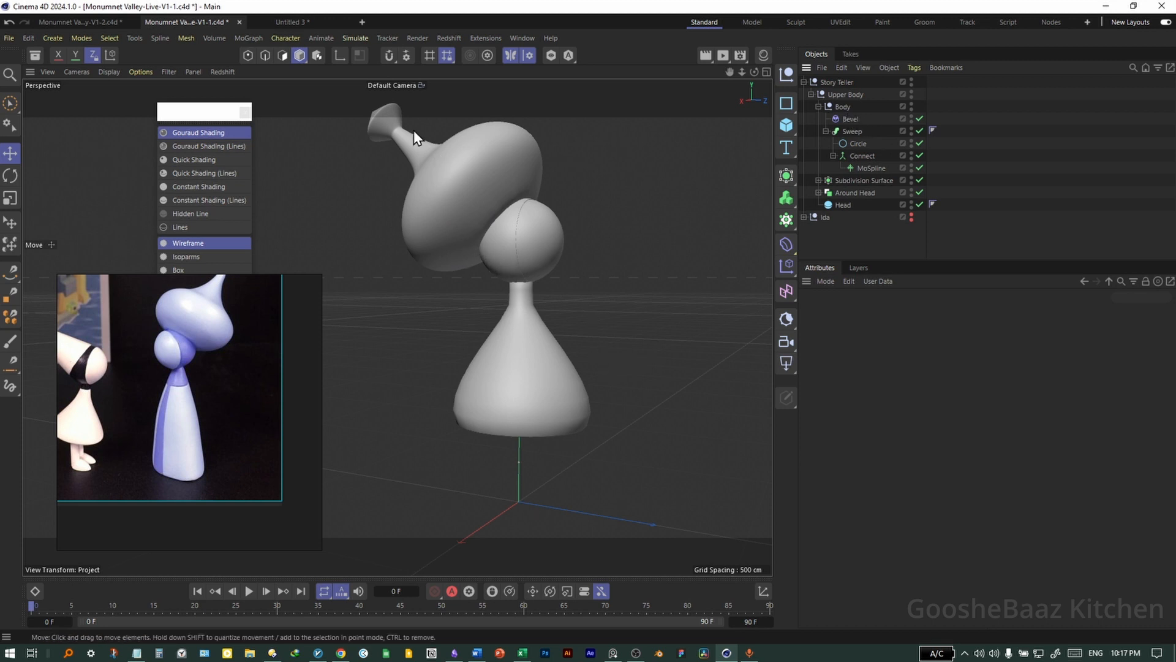
left_click(870, 144)
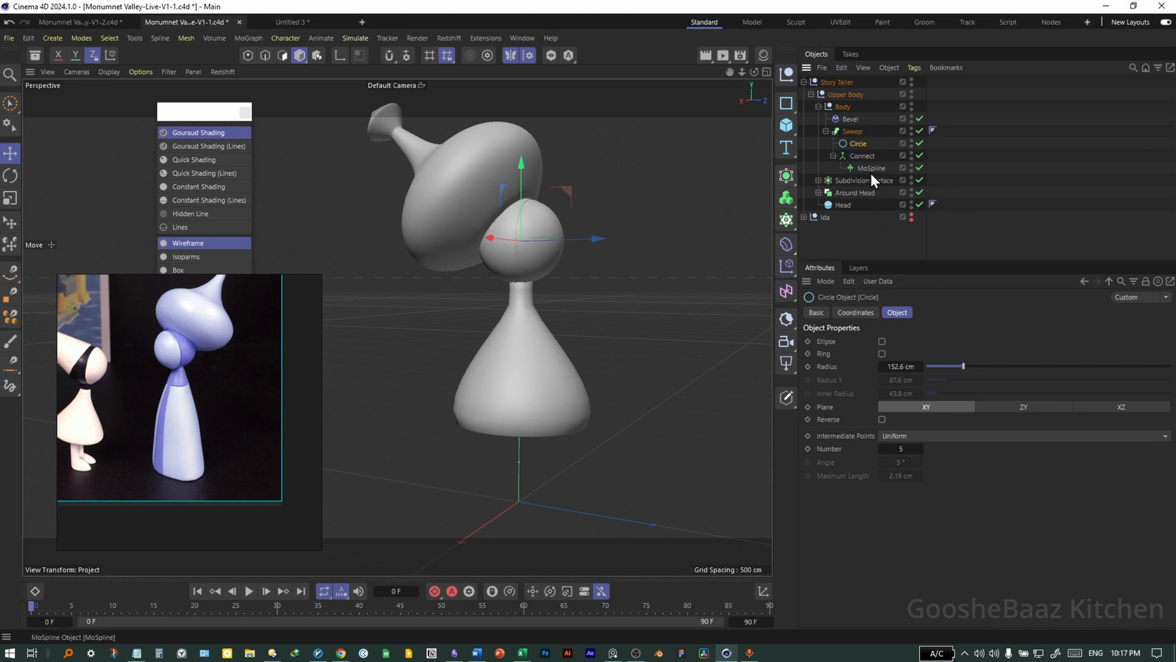
left_click(855, 132)
scroll(929, 429, "up", 5)
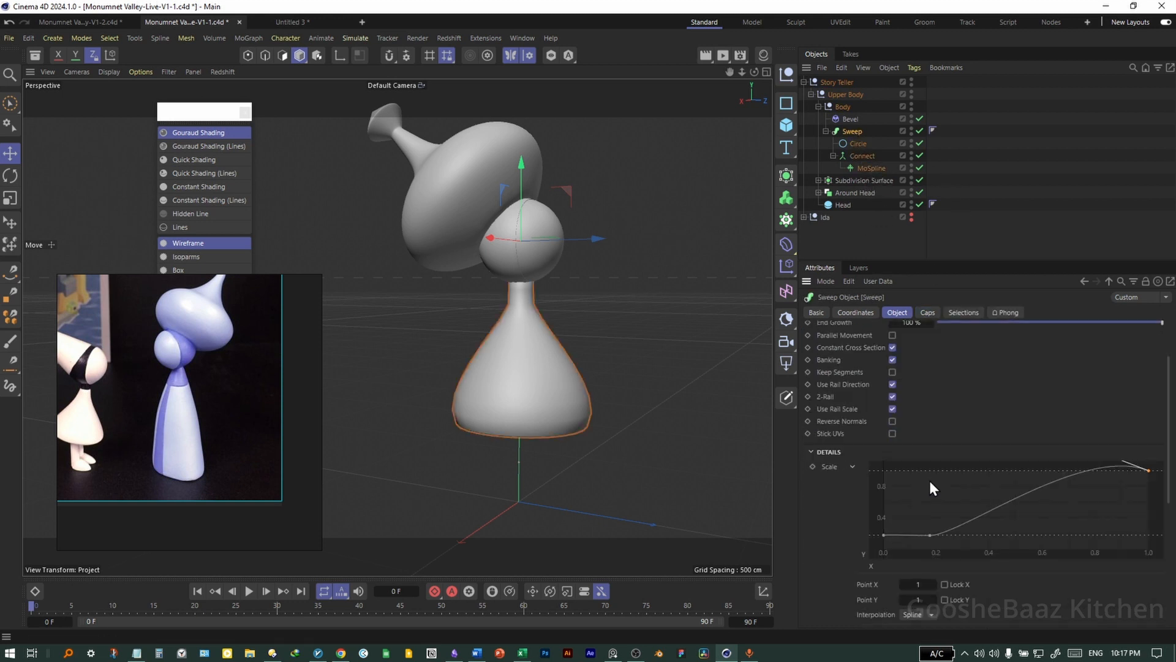
right_click(1012, 528)
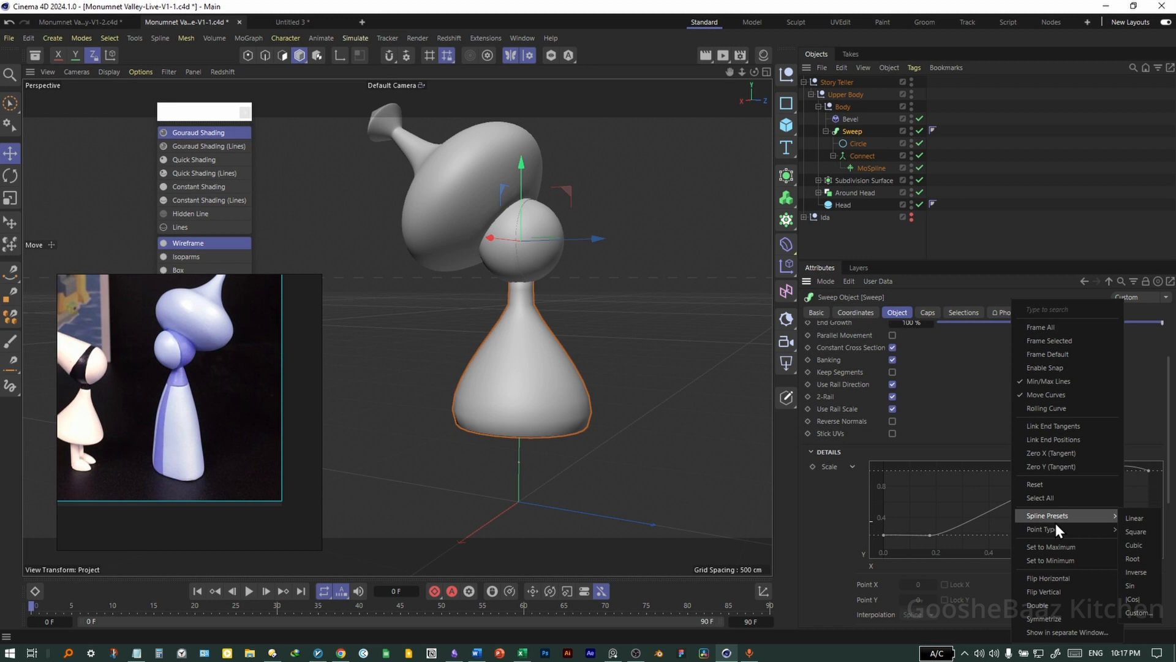
left_click(1134, 518)
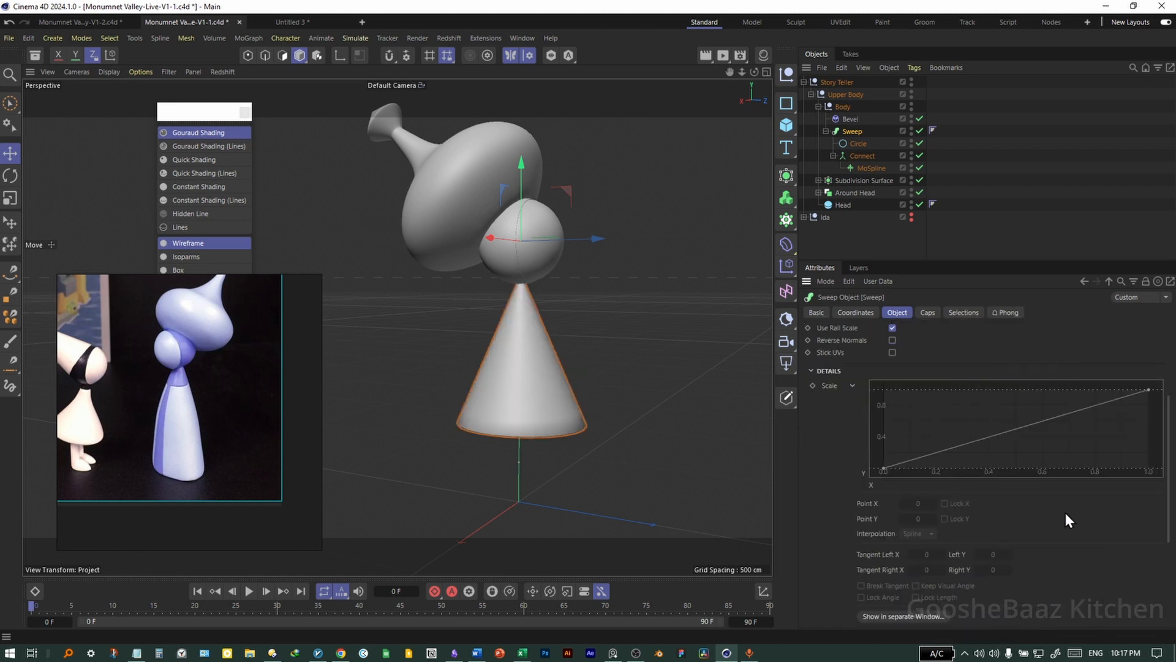
Make the scale curve's points Soft and bend it into a convex arc, with the start point's tangent at about 0.28, 0.43.
right_click(1090, 418)
mouse_move(1063, 531)
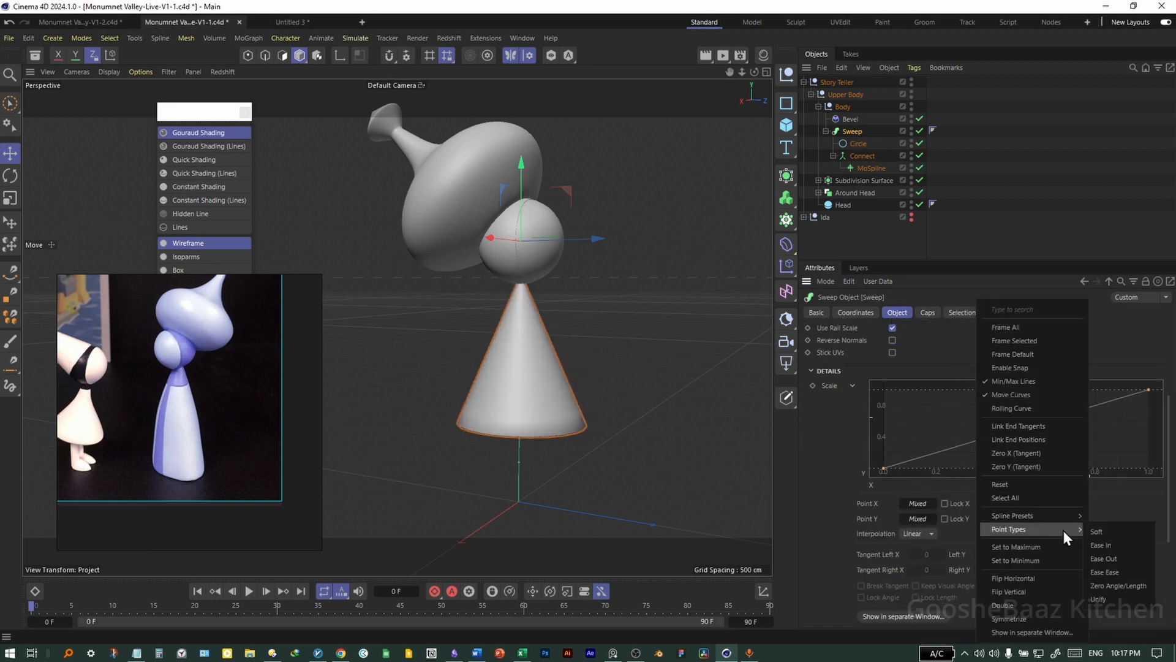
left_click(1115, 530)
left_click_drag(1084, 412, 1061, 390)
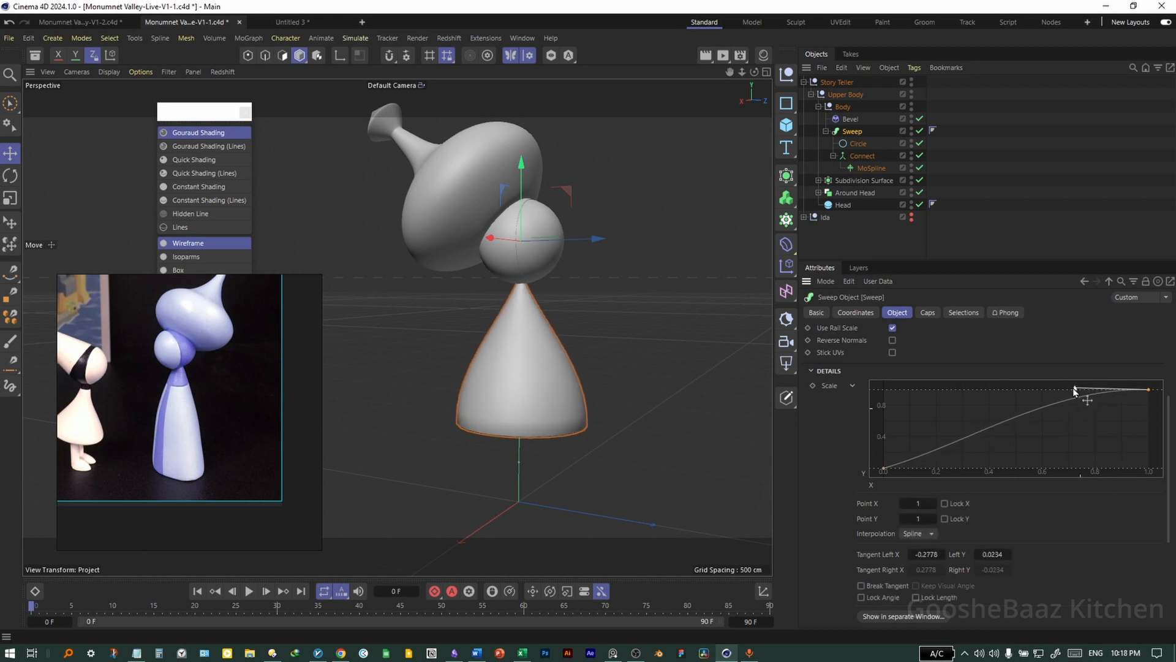
left_click(884, 469)
left_click_drag(945, 449, 956, 434)
scroll(571, 387, "down", 1)
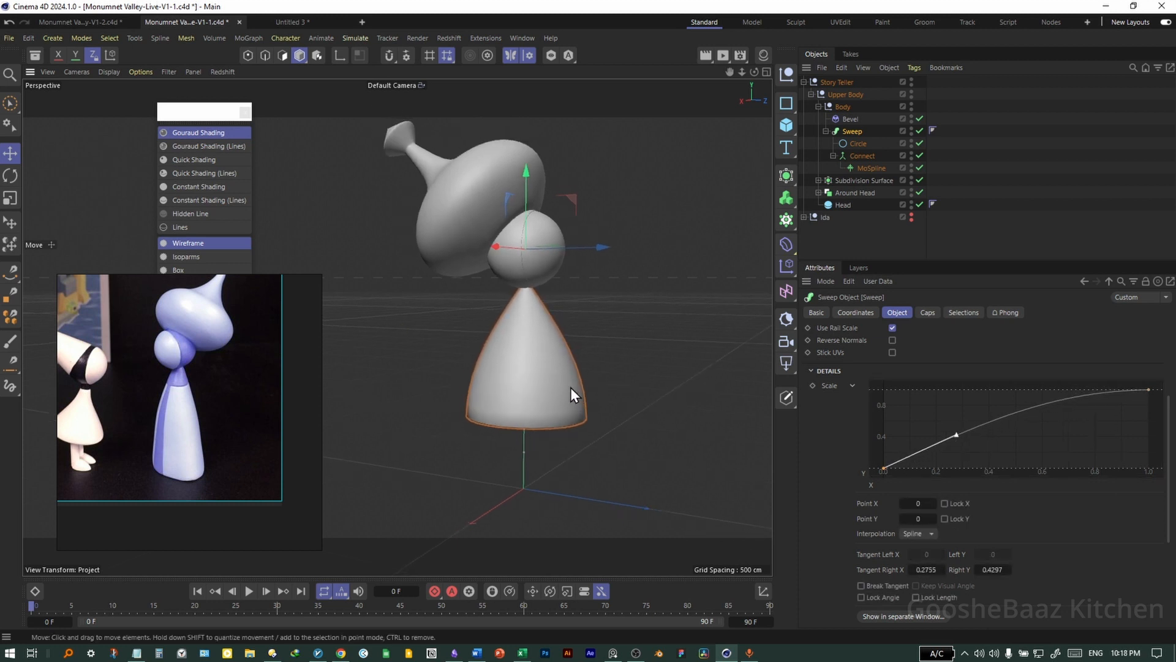
Lengthen the body's MoSpline to about 547 cm in the Right view so the body reaches the ground.
middle_click(528, 478)
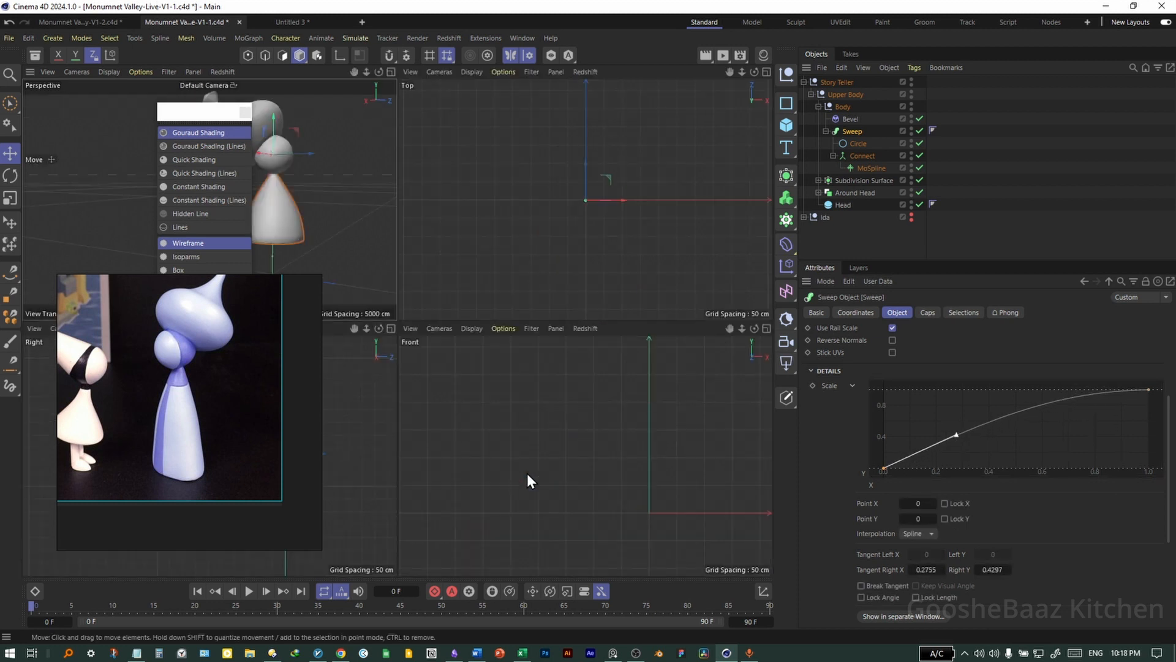
middle_click(593, 453)
left_click(871, 168)
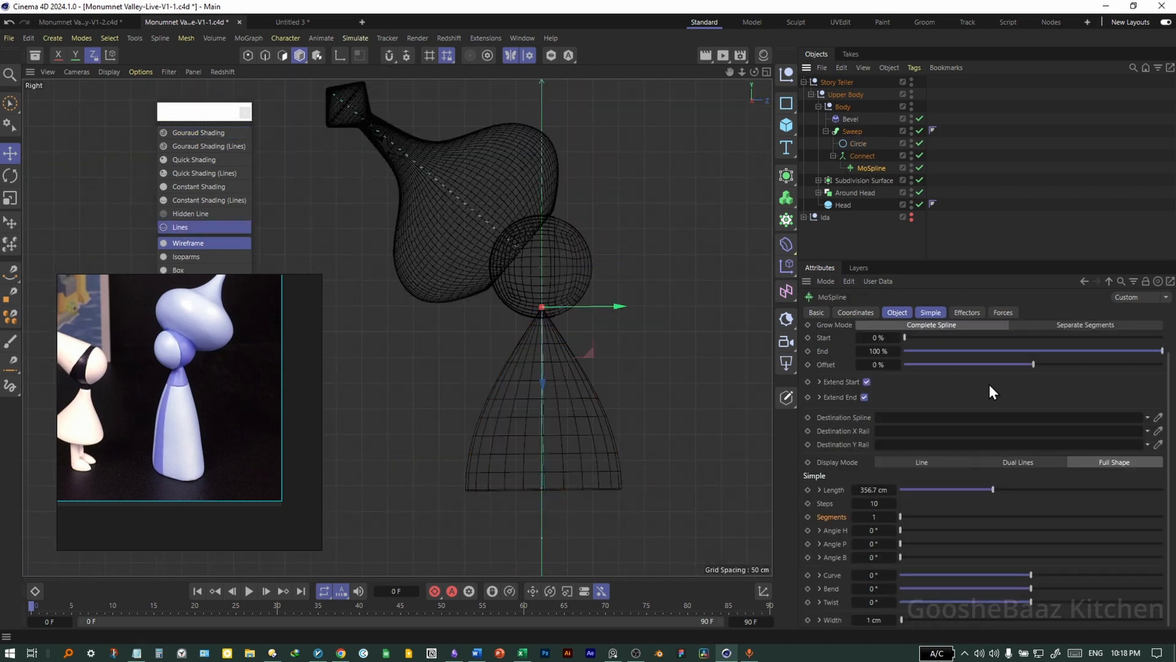
scroll(894, 407, "up", 1)
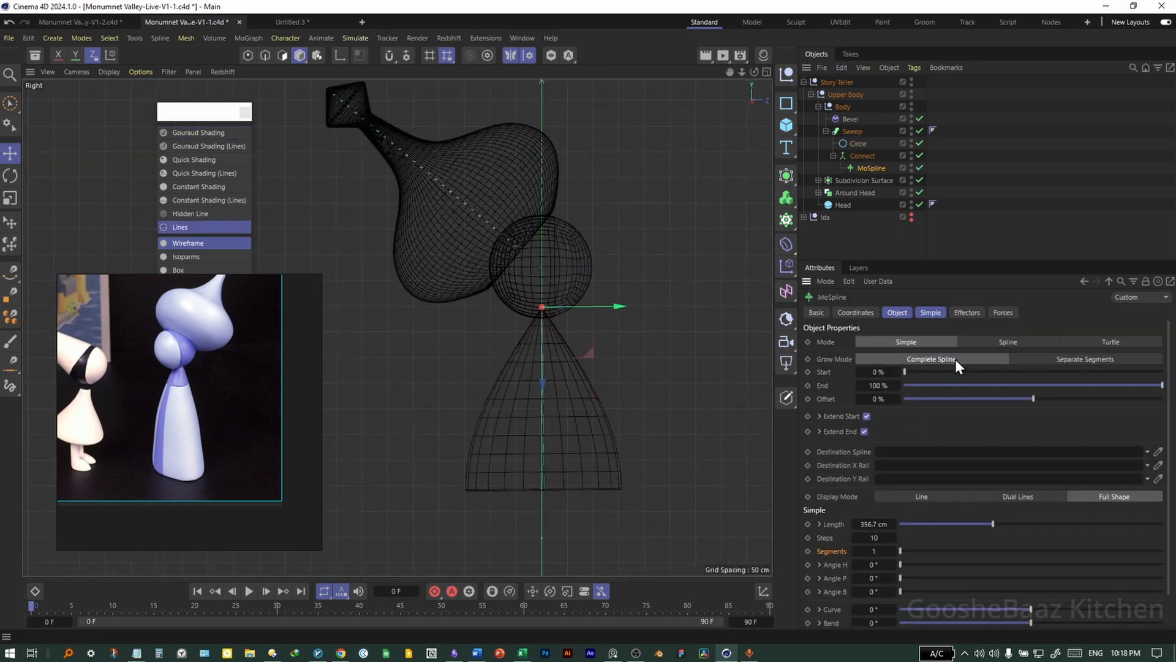
left_click(930, 311)
left_click_drag(870, 343, 905, 343)
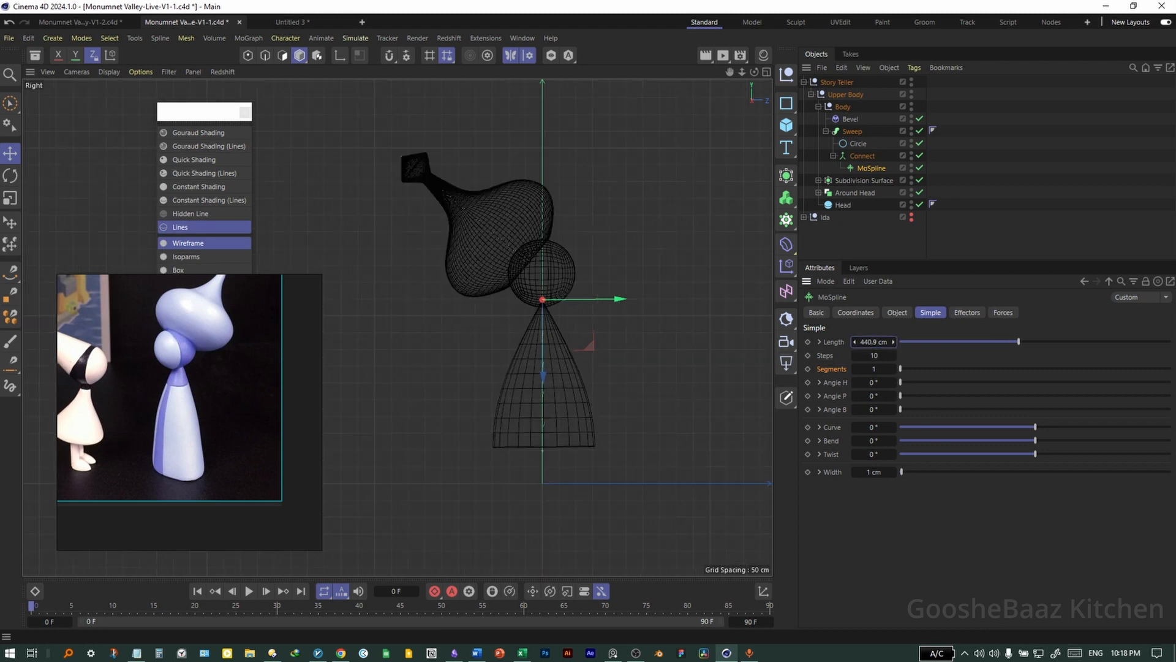
left_click_drag(906, 343, 950, 343)
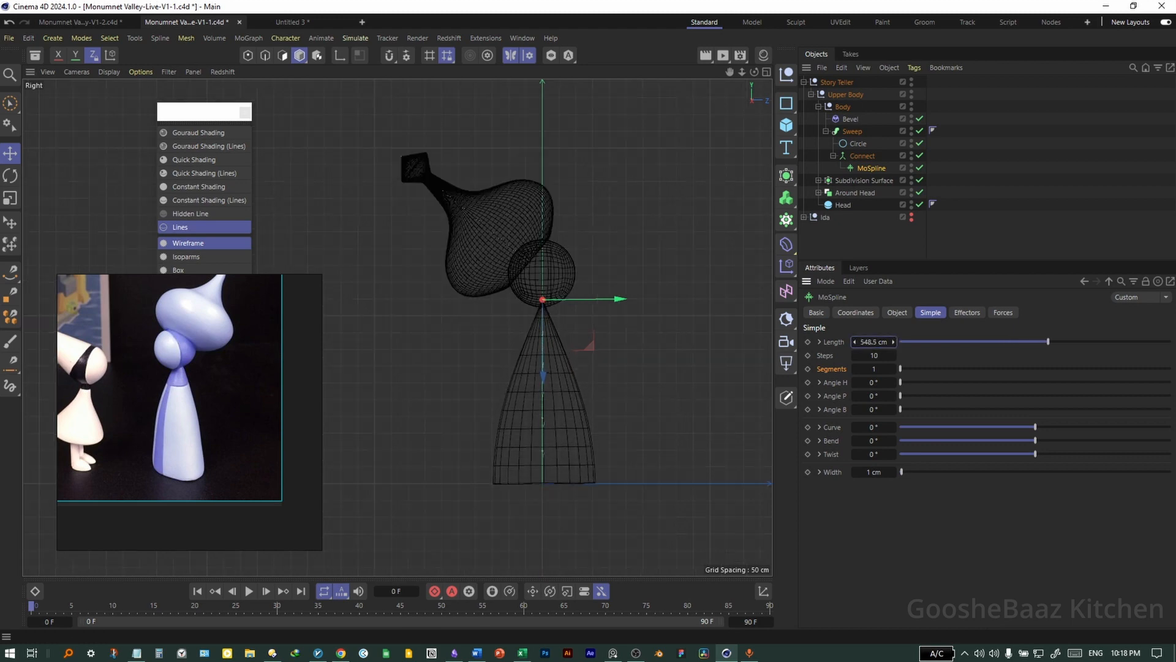
Raise the start point of the body Sweep's scale curve slightly above zero to widen the neck.
middle_click(405, 279)
middle_click(390, 279)
left_click_drag(512, 379, 475, 357, "alt")
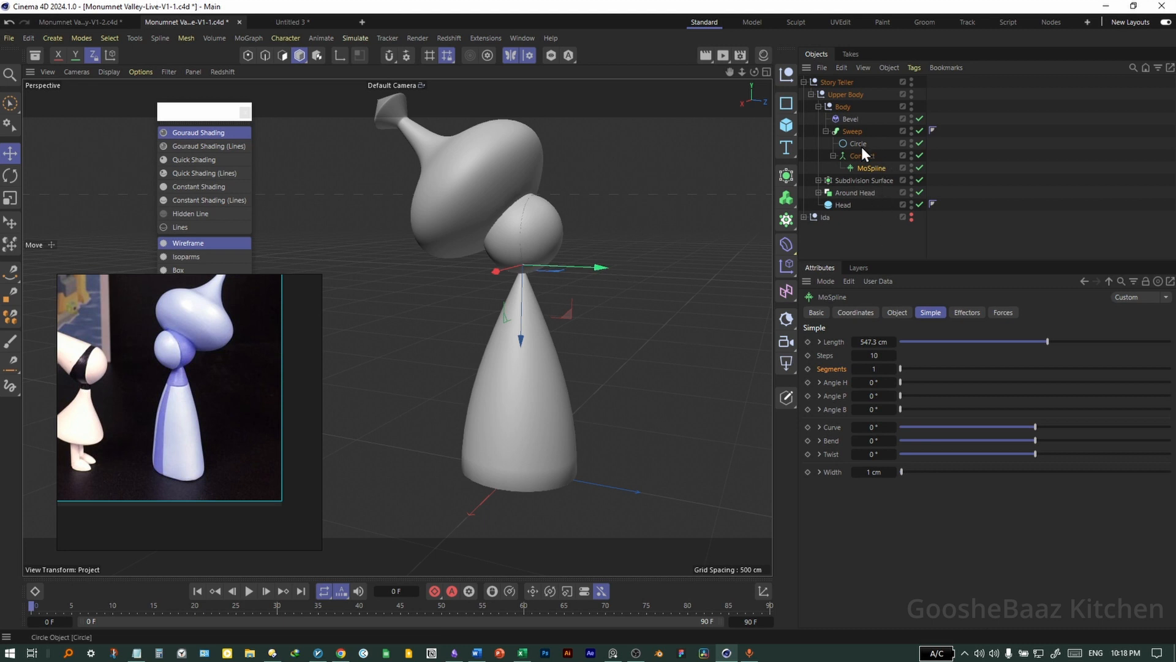
left_click(851, 131)
scroll(1008, 473, "down", 5)
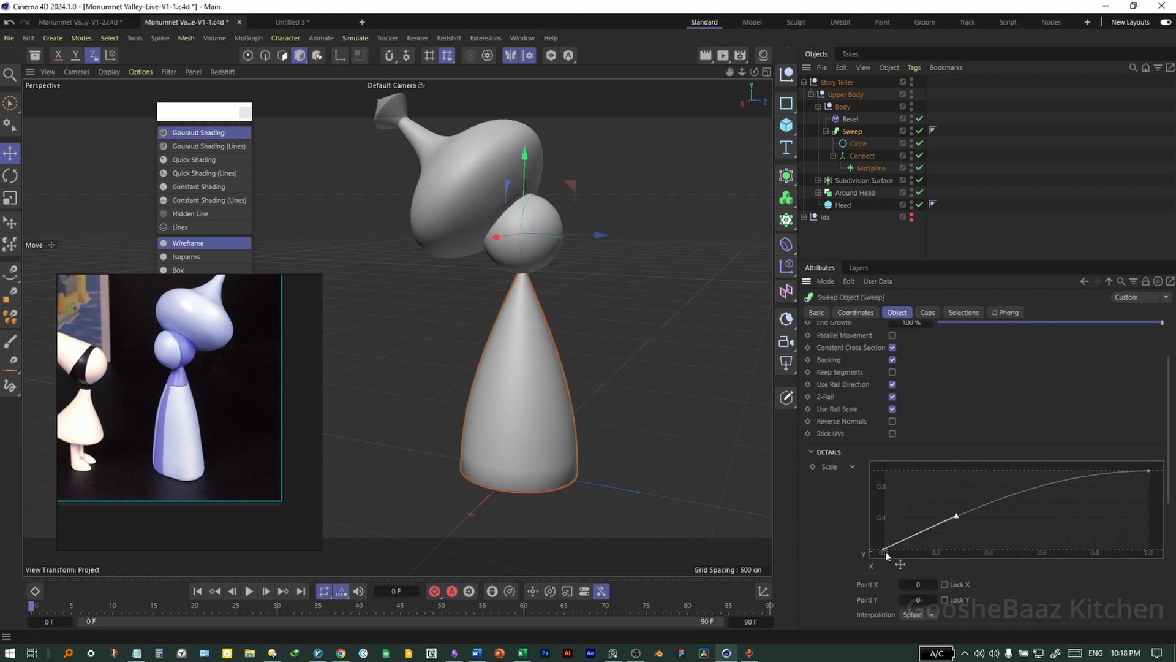
left_click_drag(883, 549, 883, 533)
left_click(599, 436)
left_click_drag(597, 437, 637, 406, "alt")
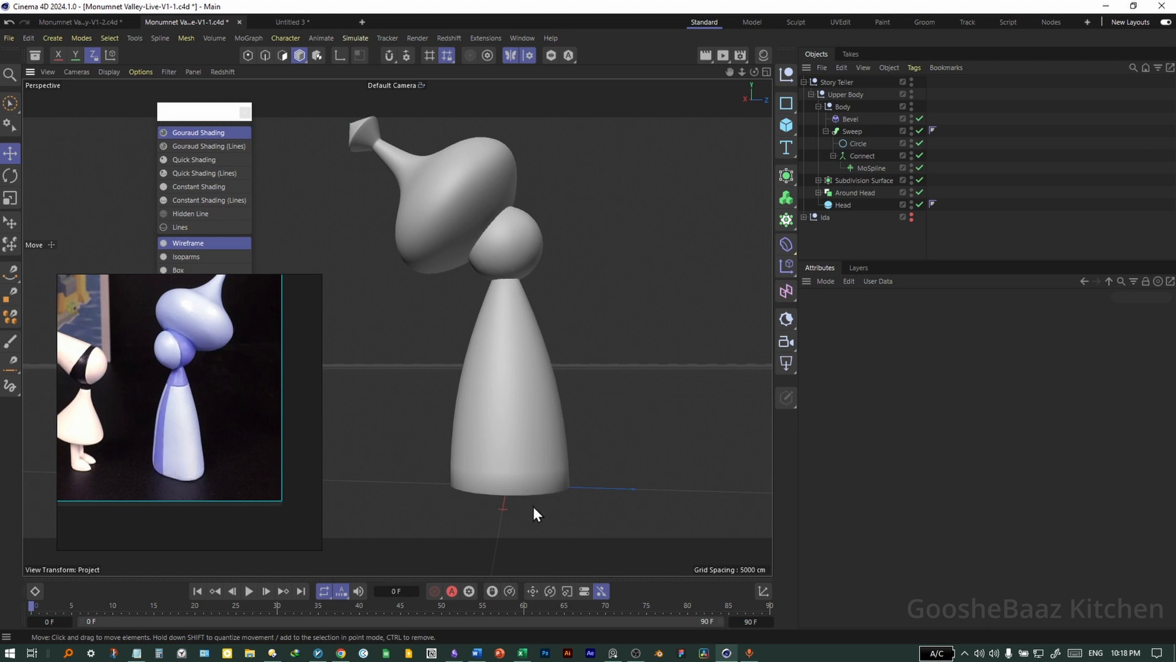
left_click_drag(533, 506, 490, 502, "alt")
Turn the body's profile circle into an ellipse with a radius of 127 cm and a Y radius of 169 cm.
left_click(857, 143)
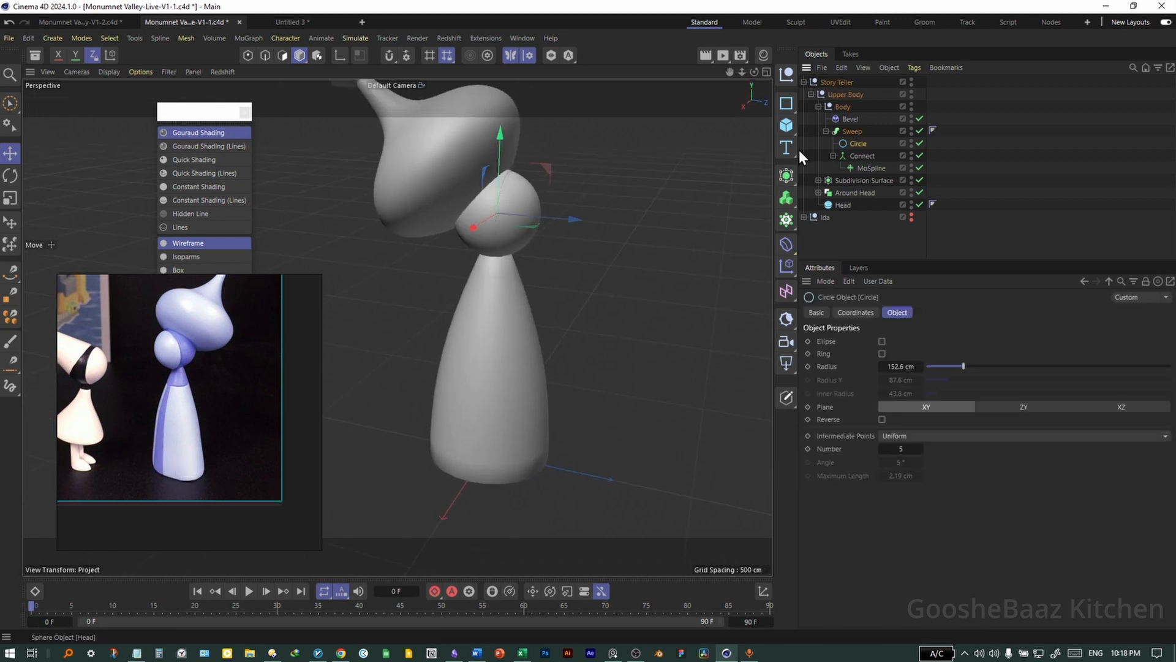
left_click(882, 341)
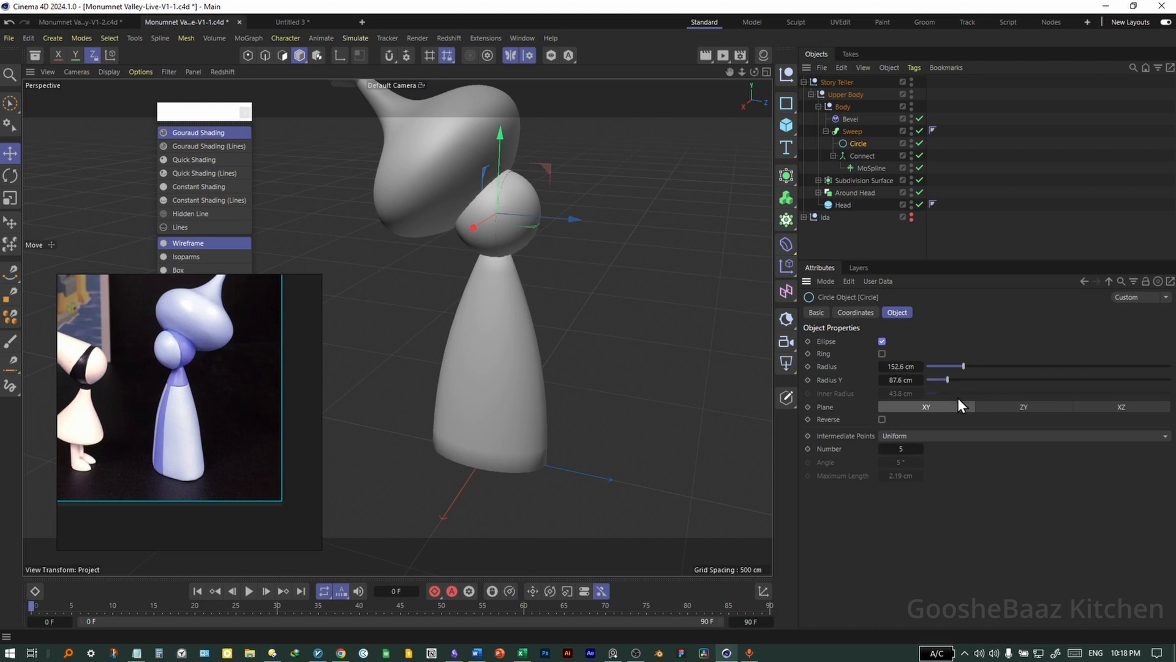
left_click_drag(963, 365, 940, 380)
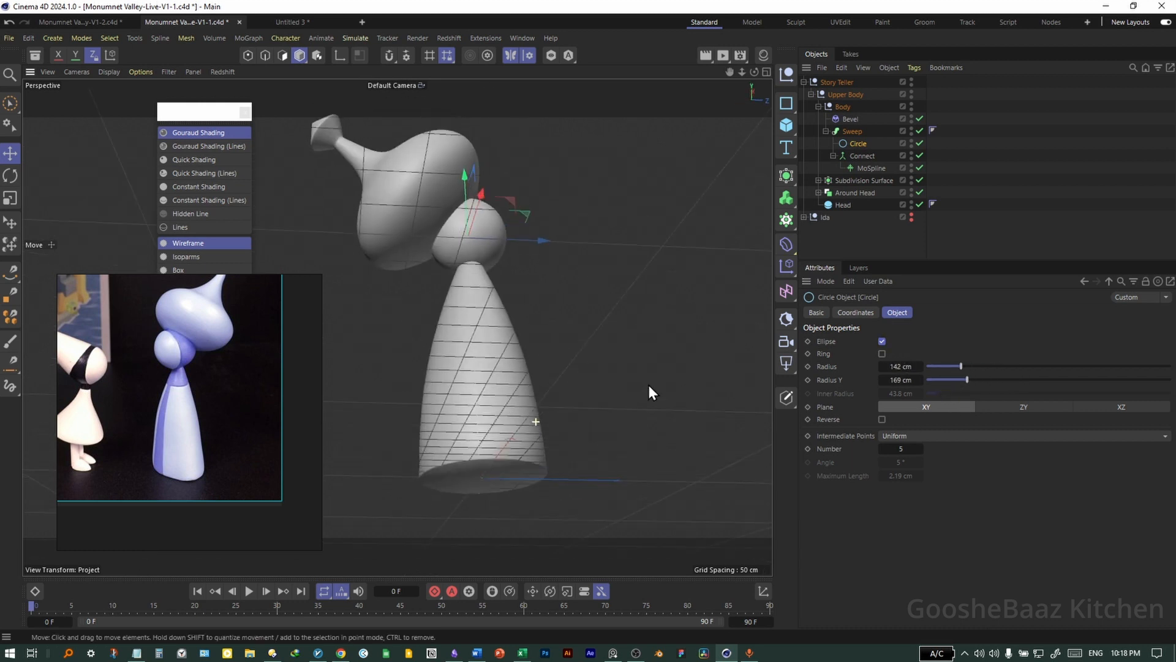
left_click_drag(649, 391, 510, 452, "alt")
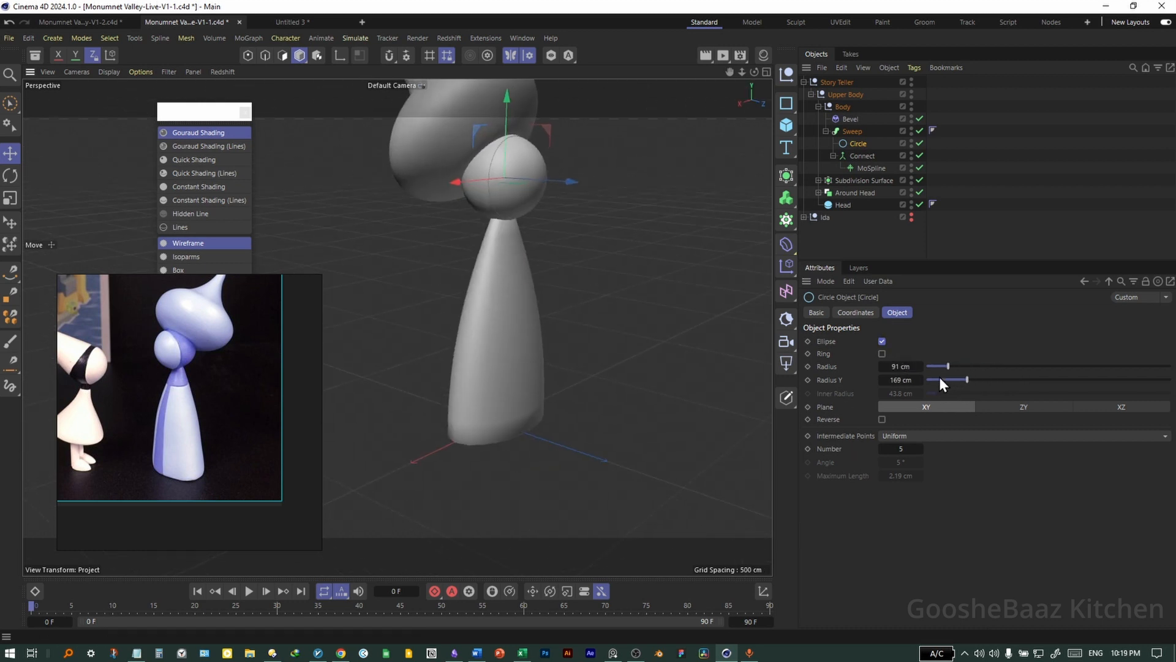
left_click_drag(948, 366, 957, 365)
left_click_drag(560, 409, 533, 373, "alt")
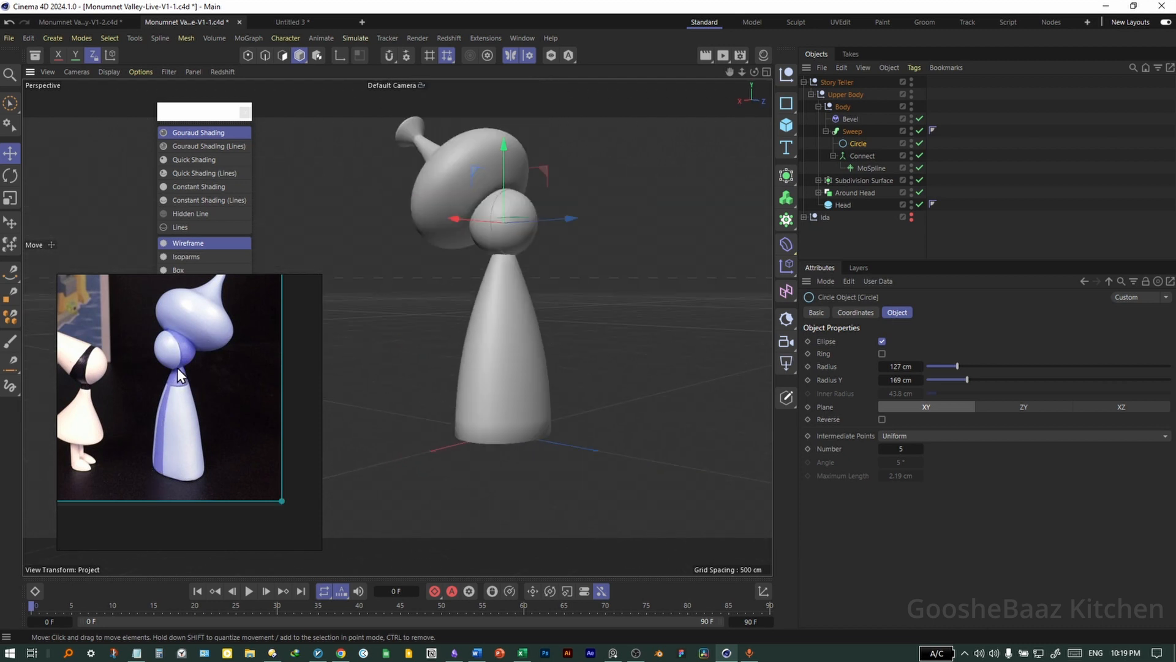
left_click_drag(506, 426, 511, 417, "alt")
Create an Instance of the Body group.
left_click(825, 107)
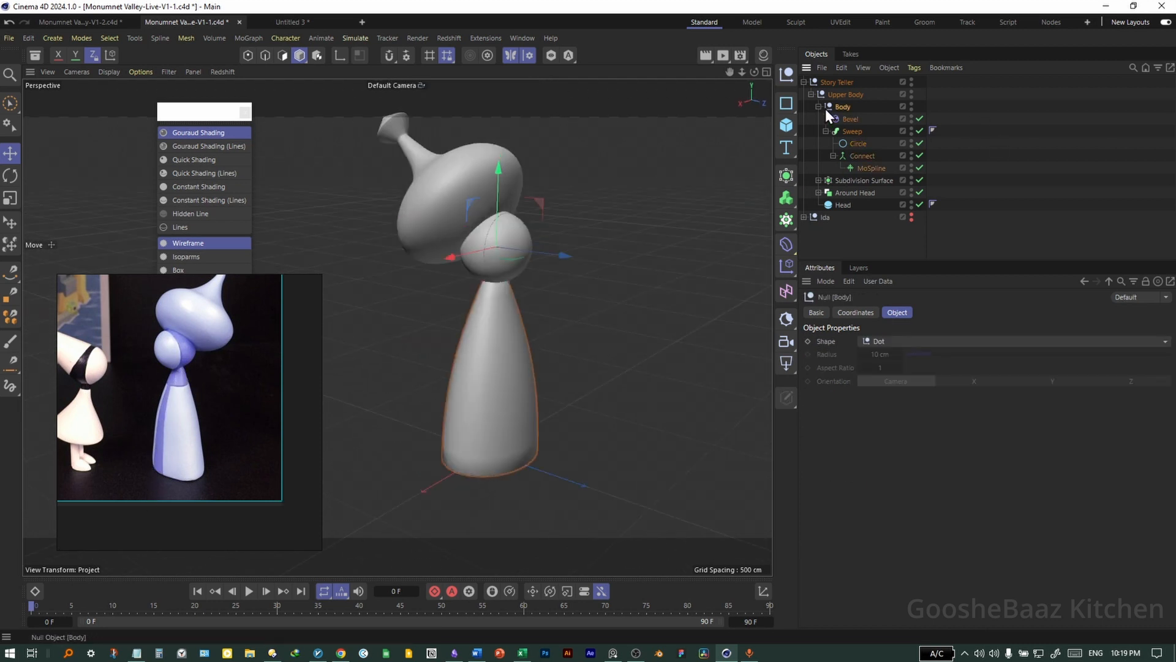
left_click(817, 107)
left_click(787, 176)
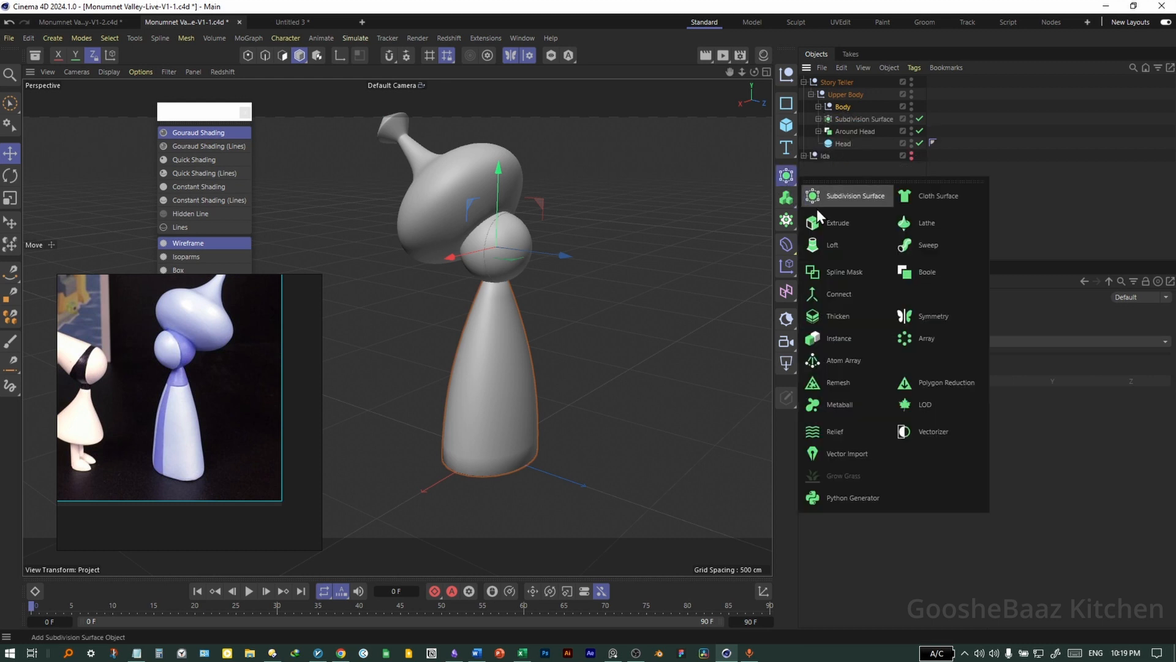
left_click(866, 343)
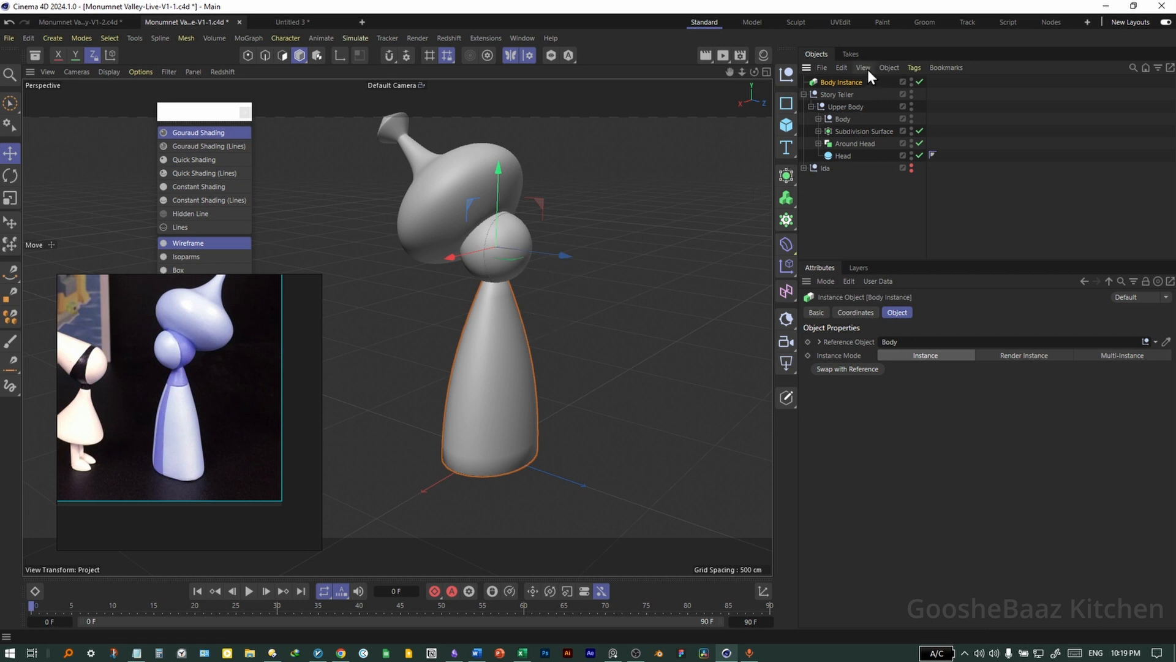
Try a different radius on the body's profile circle and undo the change.
left_click(820, 119)
left_click(843, 120)
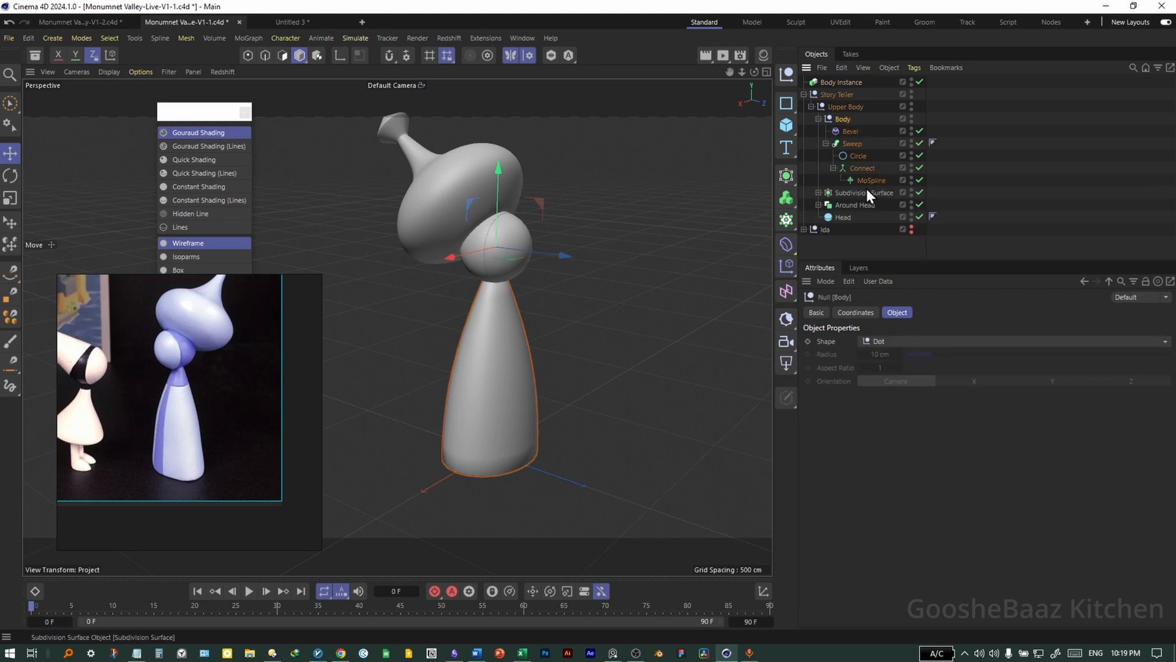
left_click(857, 157)
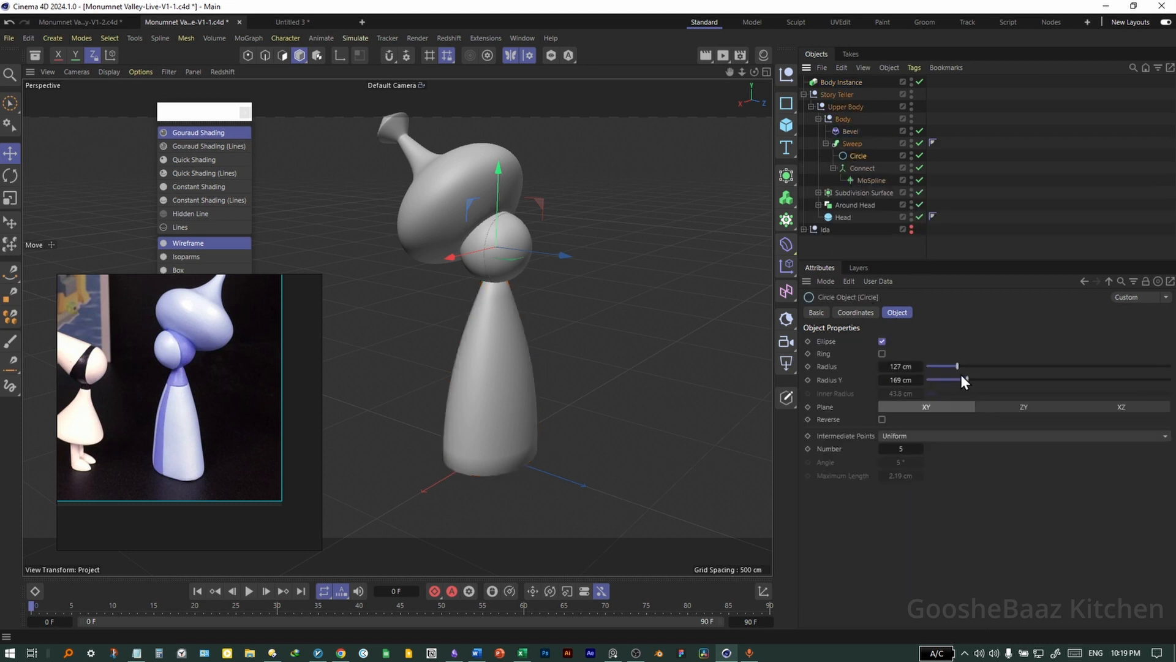
left_click_drag(959, 366, 991, 369)
key("ctrl+z")
key("ctrl+z")
key("ctrl+z")
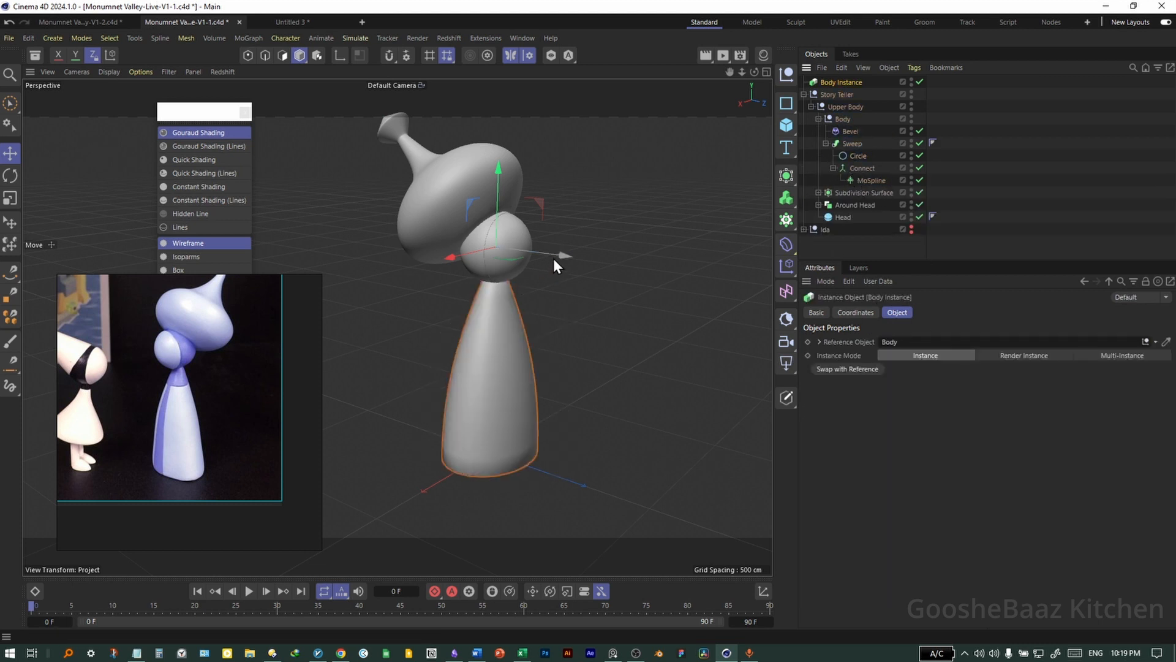
Move the body instance along its Z axis so it stands beside the original figure.
left_click_drag(554, 261, 672, 315)
scroll(615, 325, "up", 1)
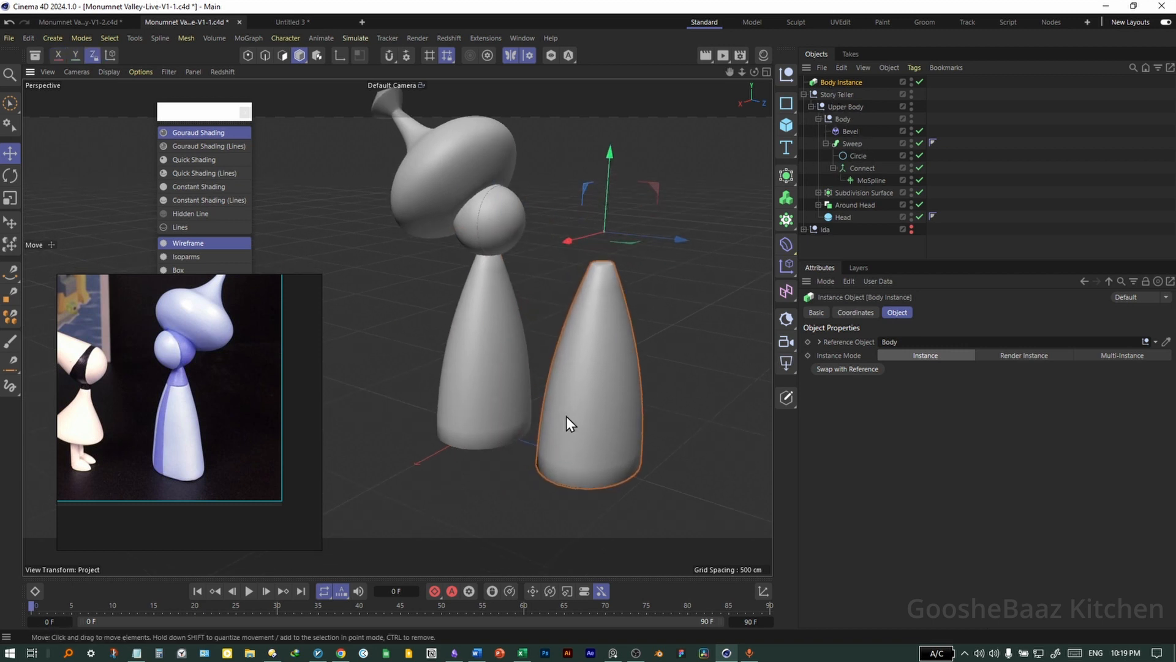
left_click(787, 176)
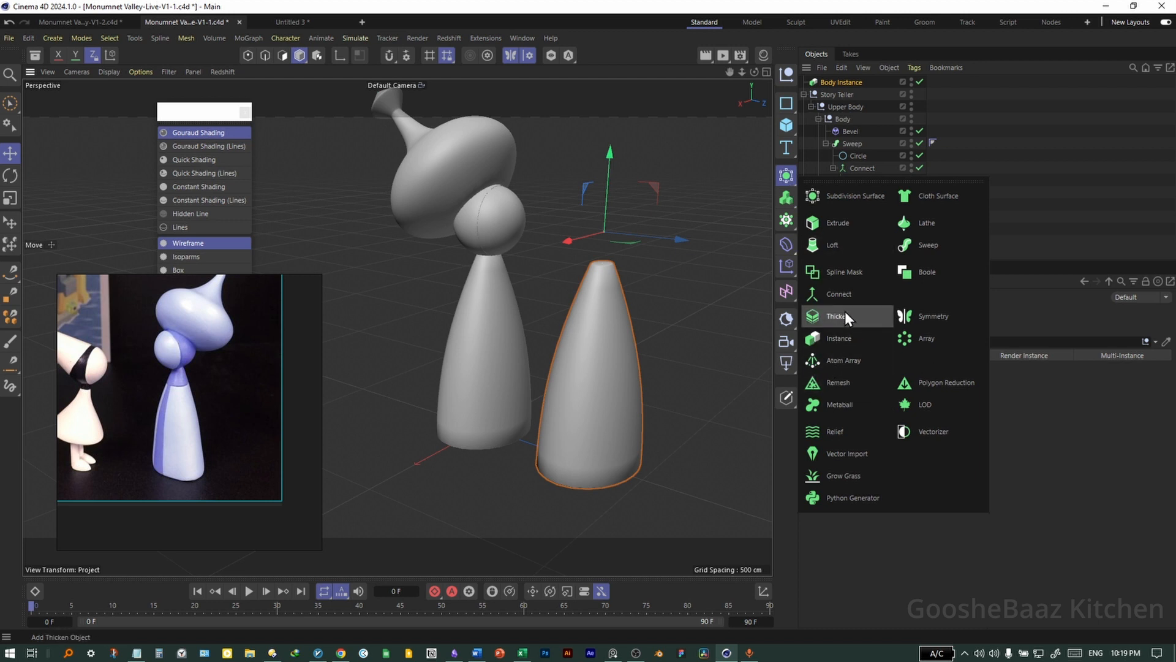
left_click(855, 337)
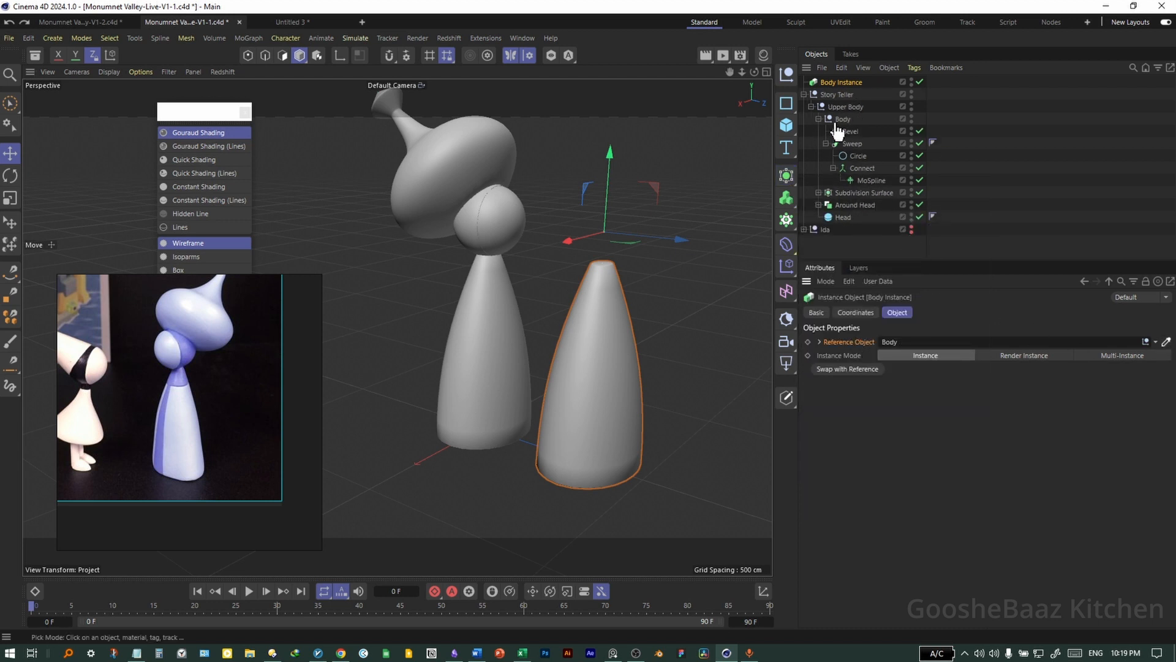
Try a radius of 117 cm on the original body's profile circle and undo it.
left_click(857, 155)
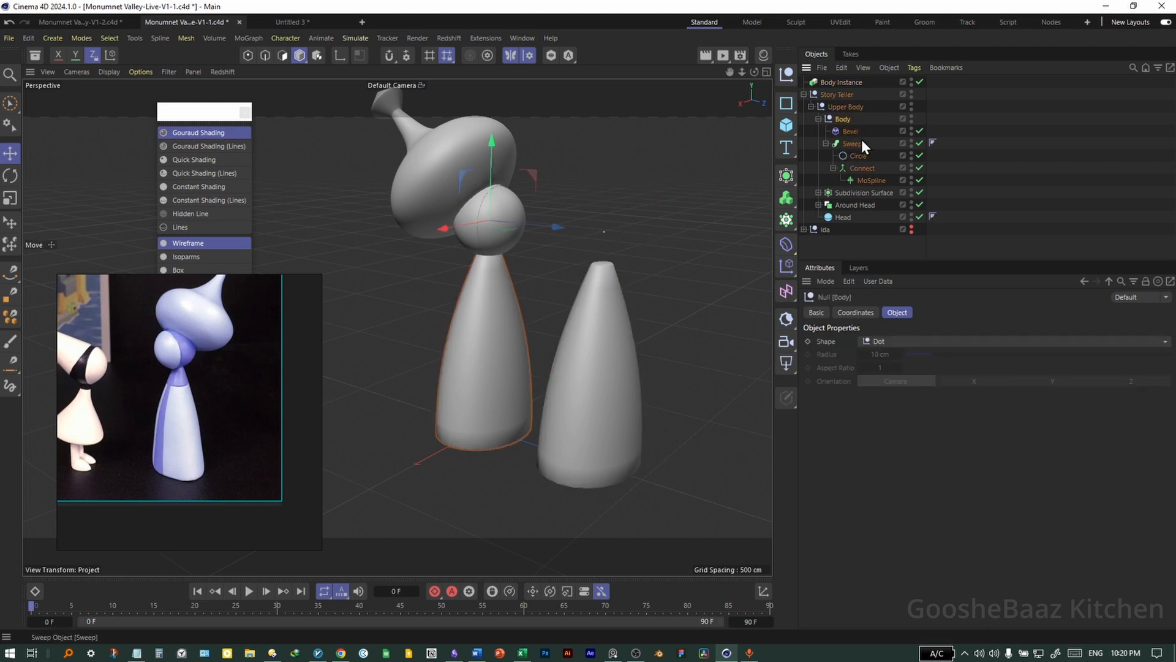
left_click_drag(957, 366, 910, 366)
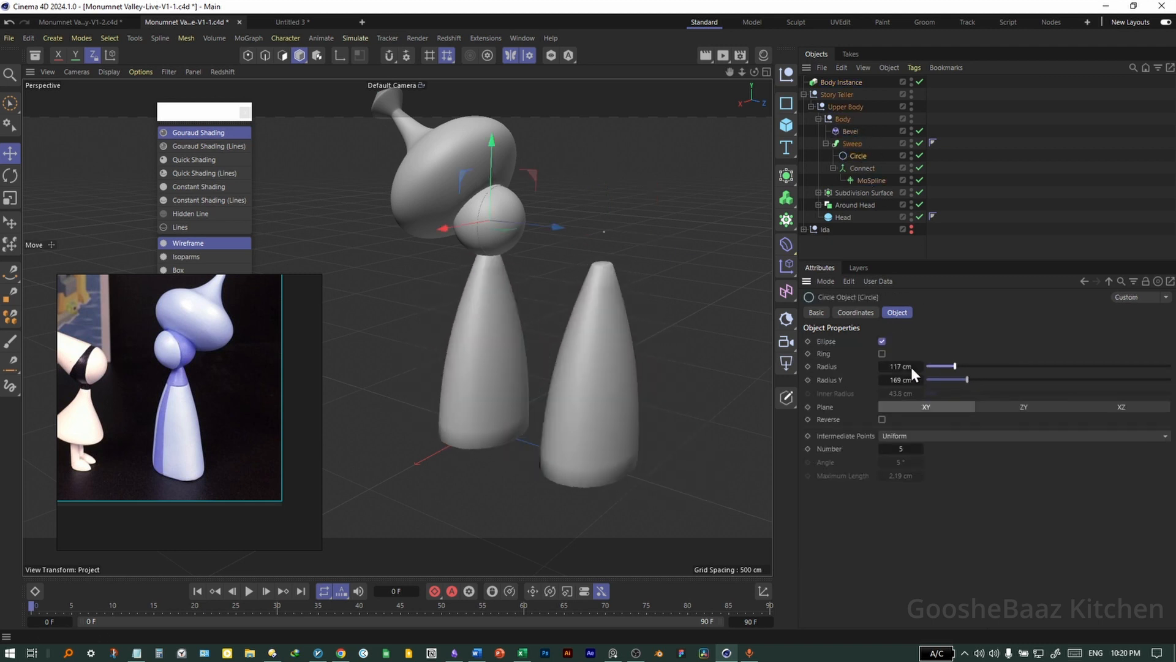
key("ctrl+z")
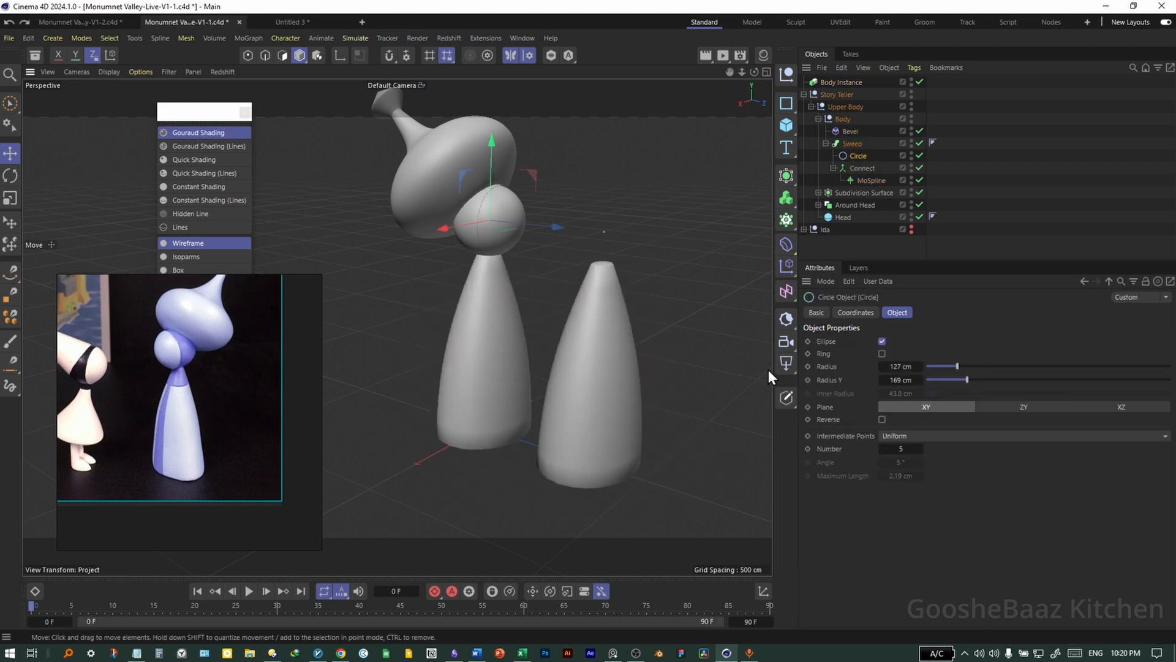
Undo the body instance's move away from the original body.
left_click(840, 82)
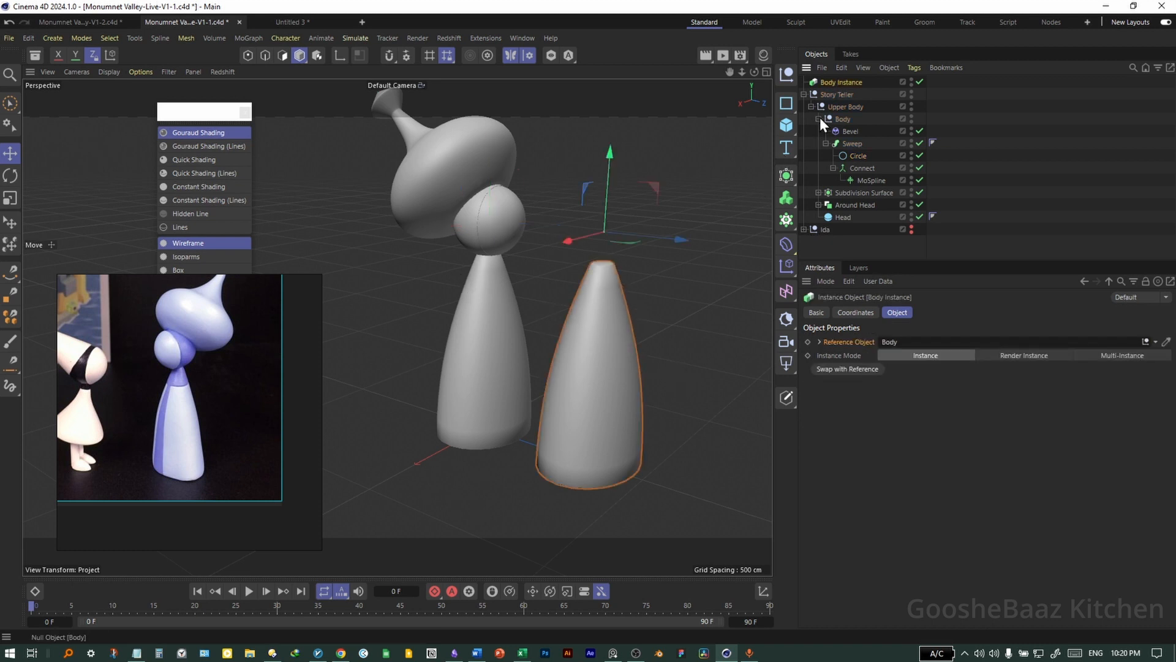
key("ctrl+z")
key("ctrl+z")
key("ctrl+z")
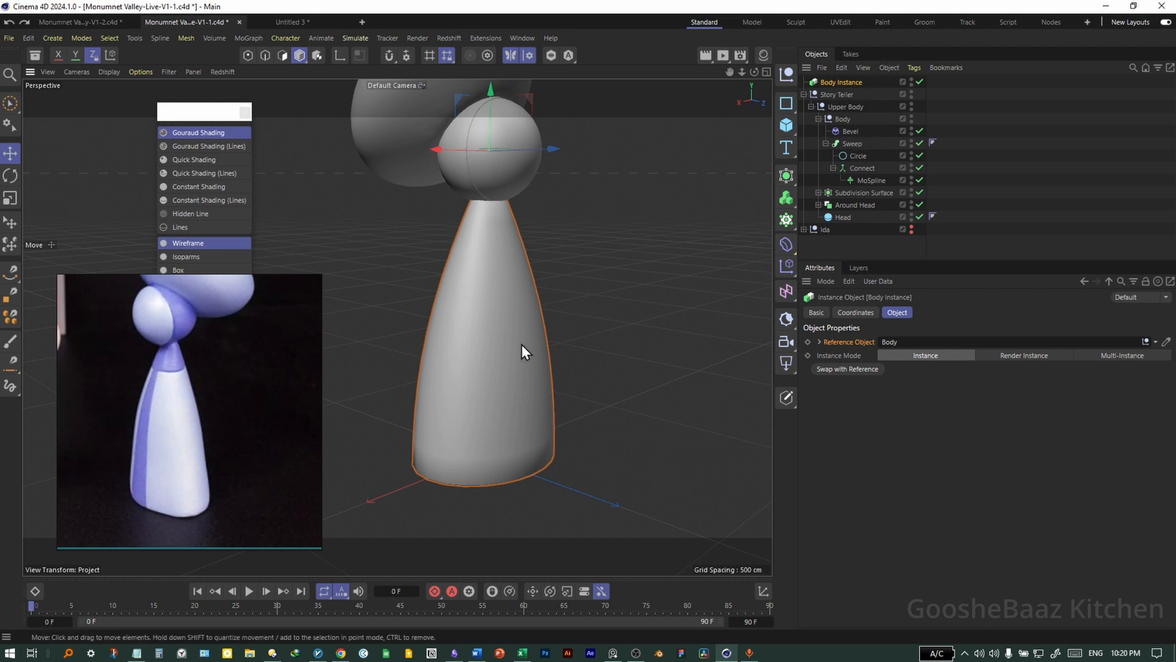
Wrap the body instance in a Thicken generator.
key("t")
key("e")
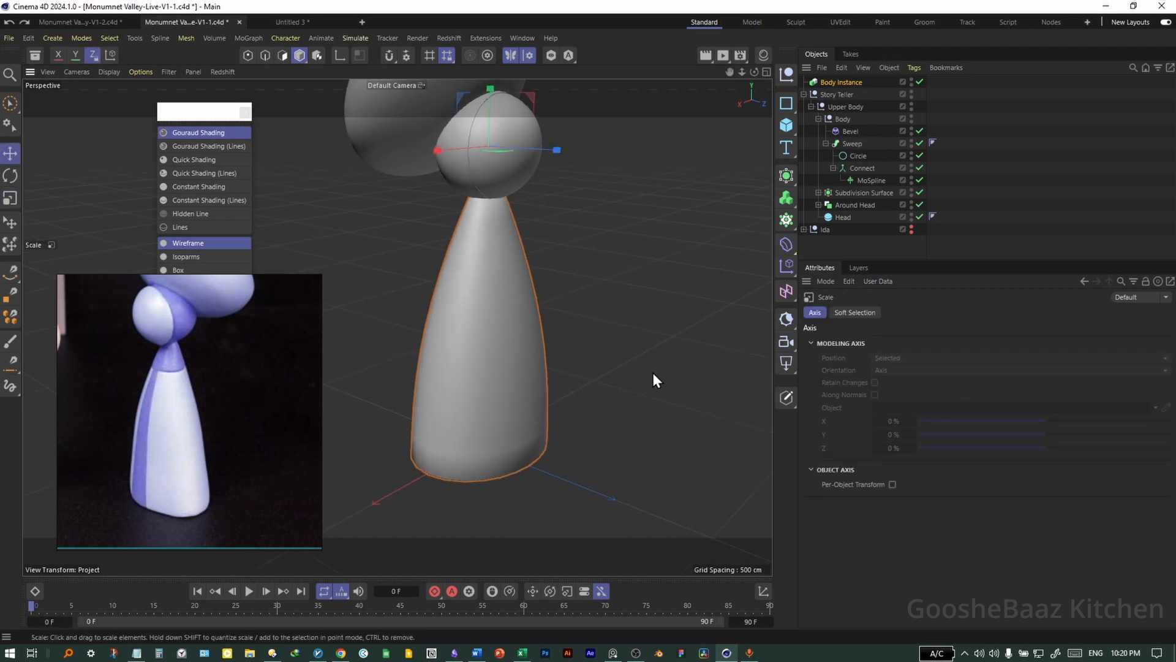
left_click(787, 177)
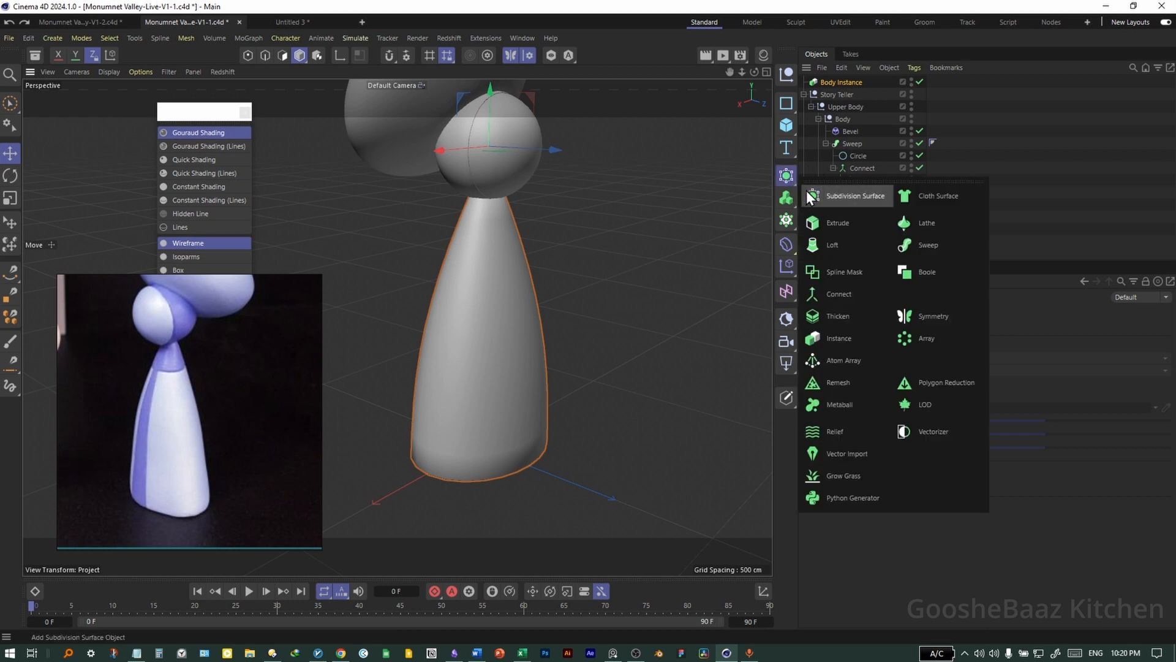
left_click(855, 318, "alt")
left_click_drag(515, 359, 527, 314, "alt")
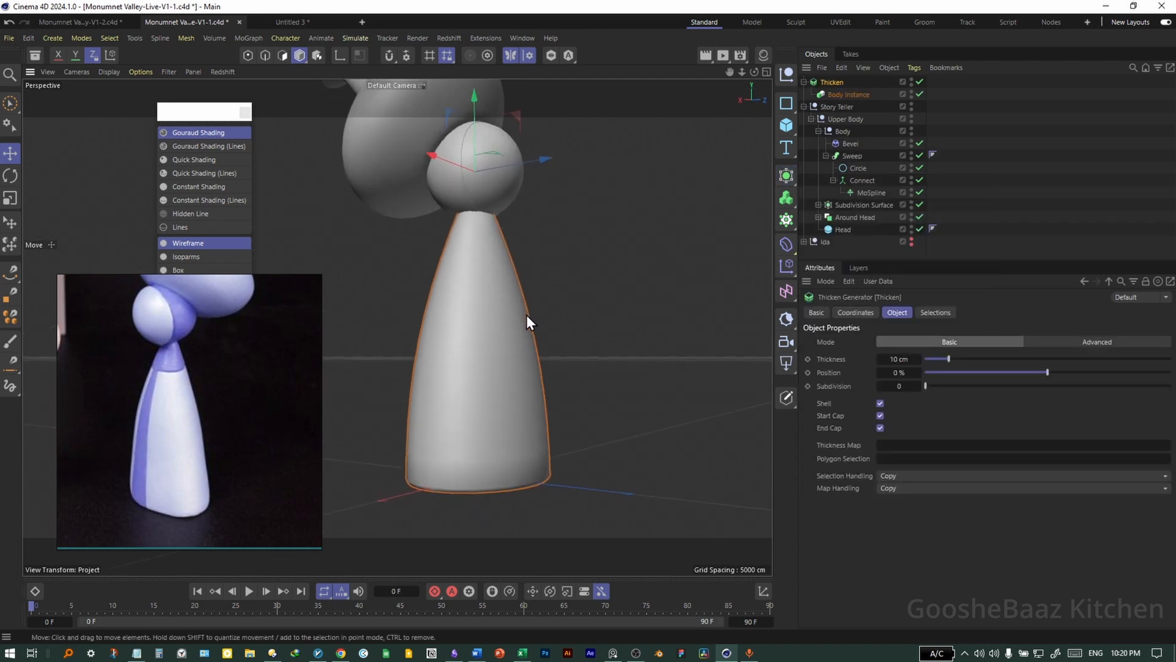
Inspect the thickened body's shell in line display, then restore Gouraud shading.
key("n")
key("g")
mouse_move(444, 371)
left_mouse_down("alt")
mouse_move(486, 417)
mouse_move(472, 435)
left_mouse_up("alt")
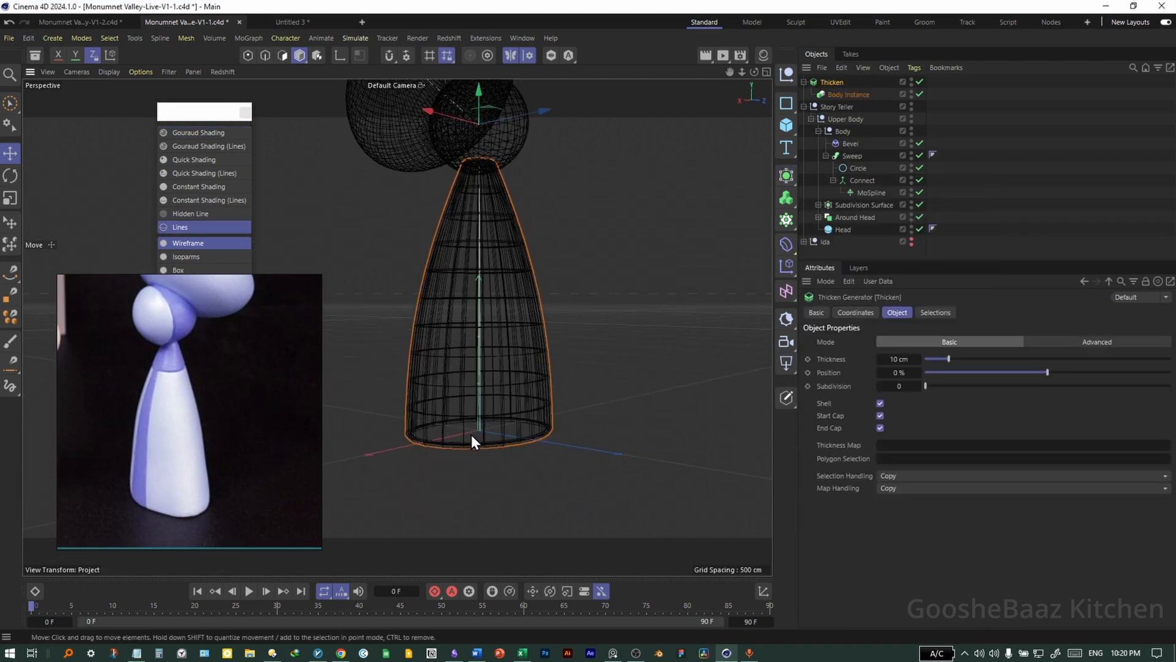
right_click_drag(472, 435, 525, 423, "alt")
left_click(215, 160)
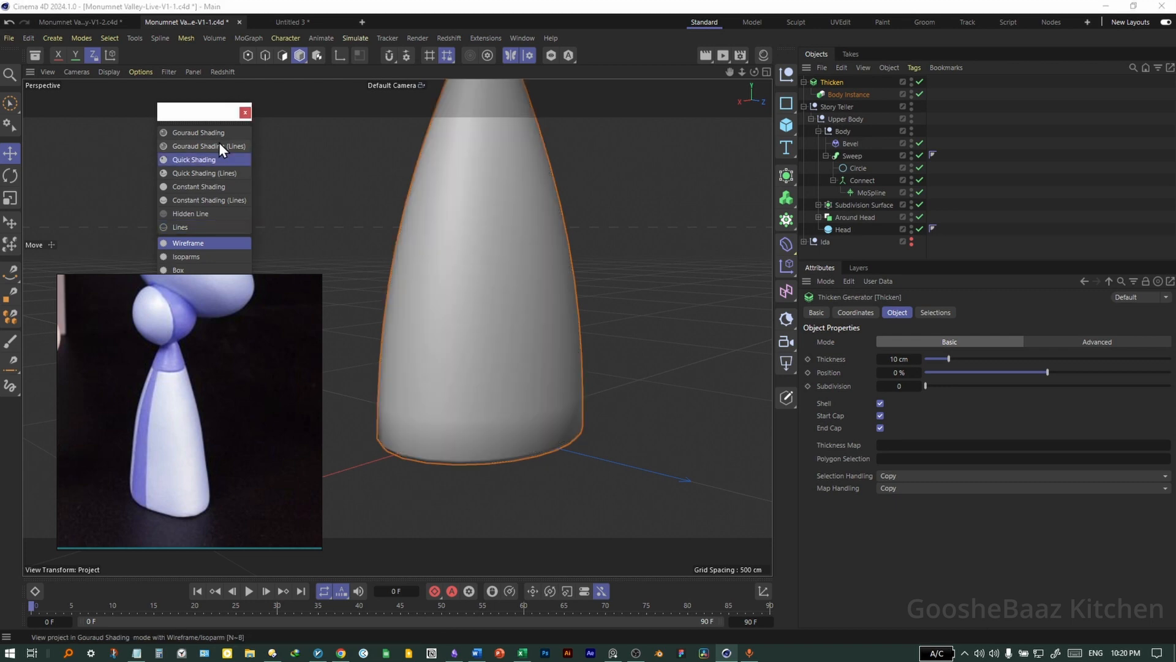
left_click(221, 133)
mouse_move(609, 392)
left_mouse_down("alt")
mouse_move(604, 359)
mouse_move(567, 311)
left_mouse_up("alt")
right_click_drag(567, 311, 506, 343, "alt")
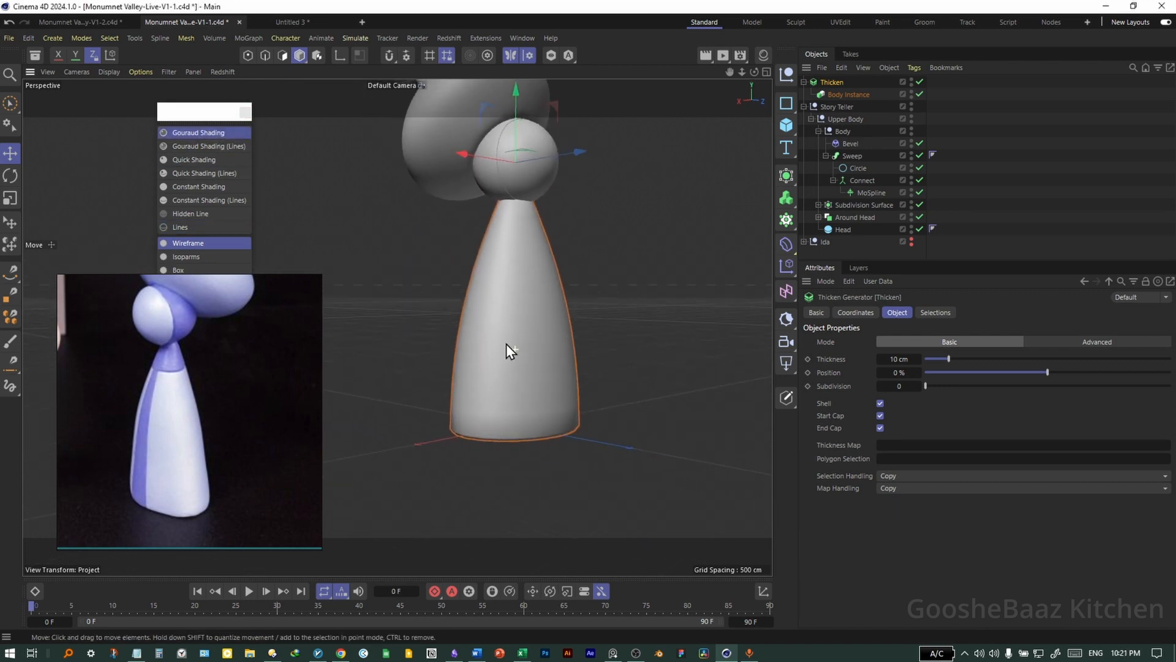
In the Right view, add a cube, size it about 539 cm high and 546 cm deep, and raise it over the lower body.
middle_click_drag(506, 343, 495, 375, "alt")
middle_click(371, 366)
middle_click(364, 414)
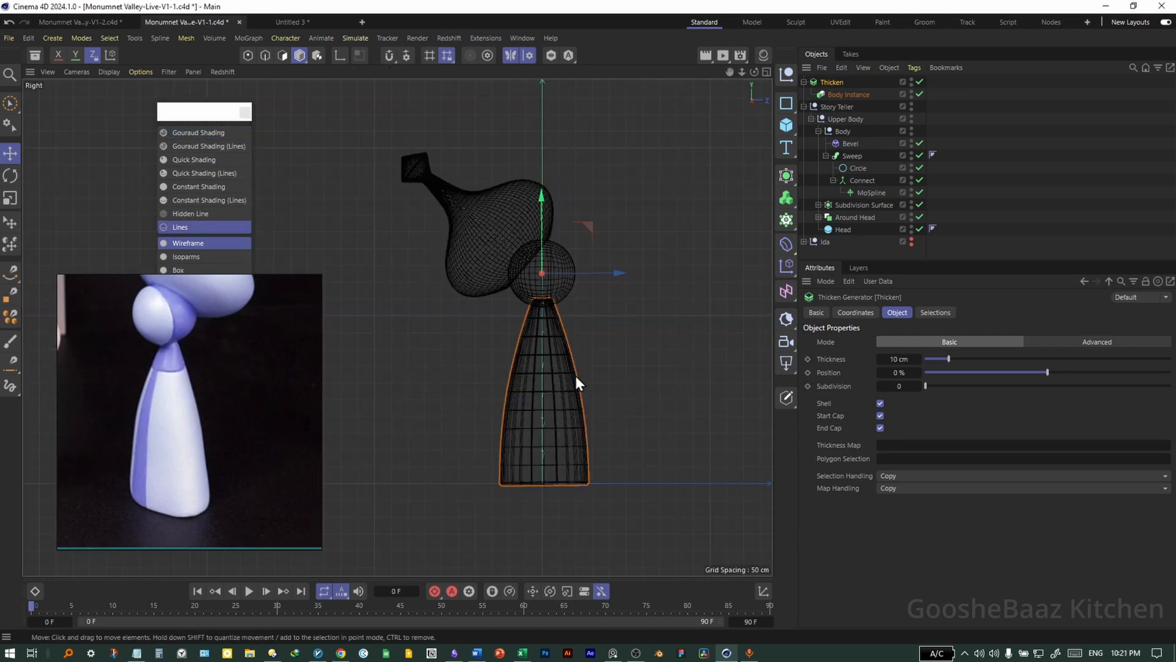
left_click(786, 125)
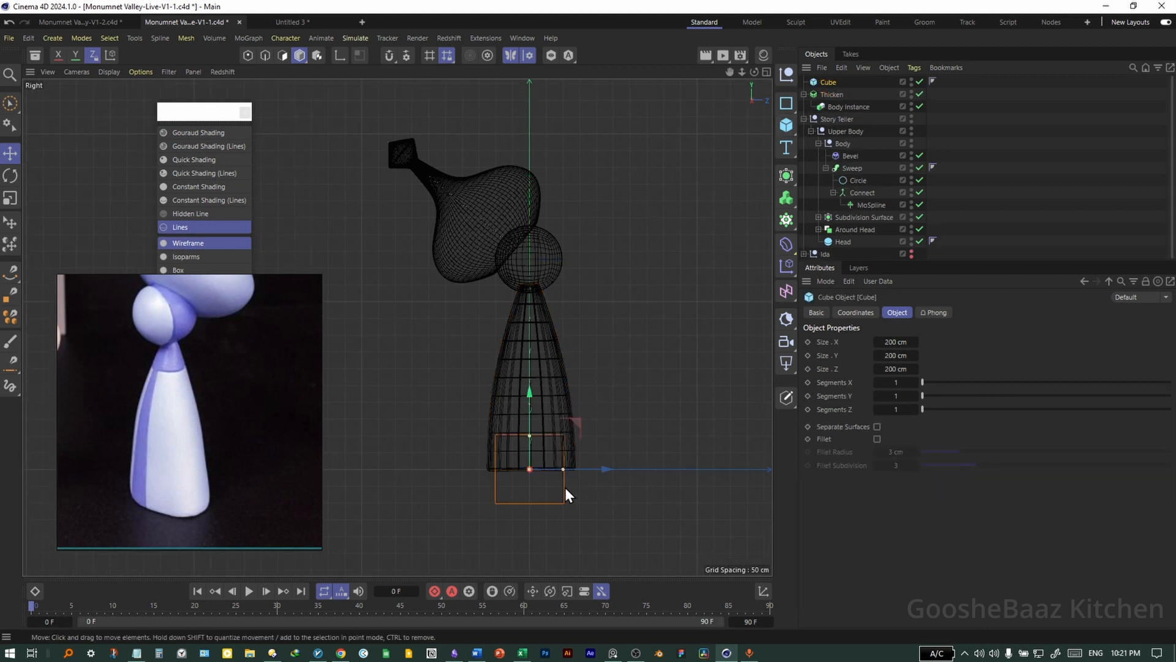
left_click_drag(563, 469, 621, 469)
left_click_drag(530, 435, 530, 377)
left_click_drag(530, 391, 530, 328)
Widen the cube along X to about 442 cm so it encloses the lower body.
middle_click(571, 388)
middle_click(293, 178)
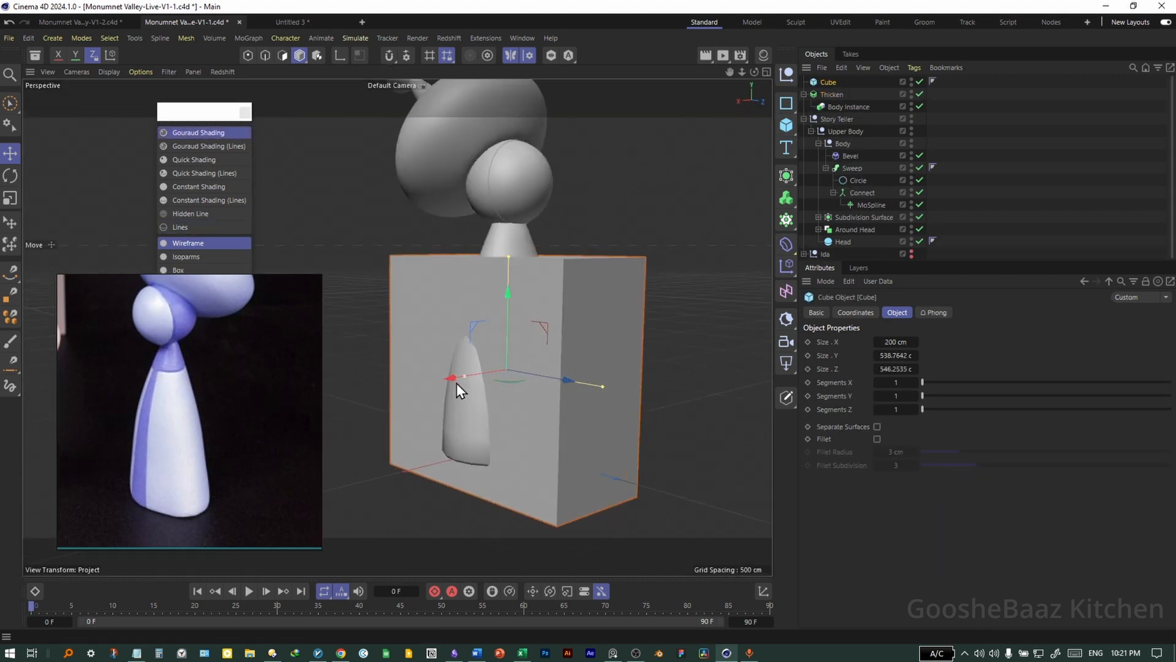
left_click_drag(457, 384, 429, 386)
left_click_drag(534, 202, 545, 223, "alt")
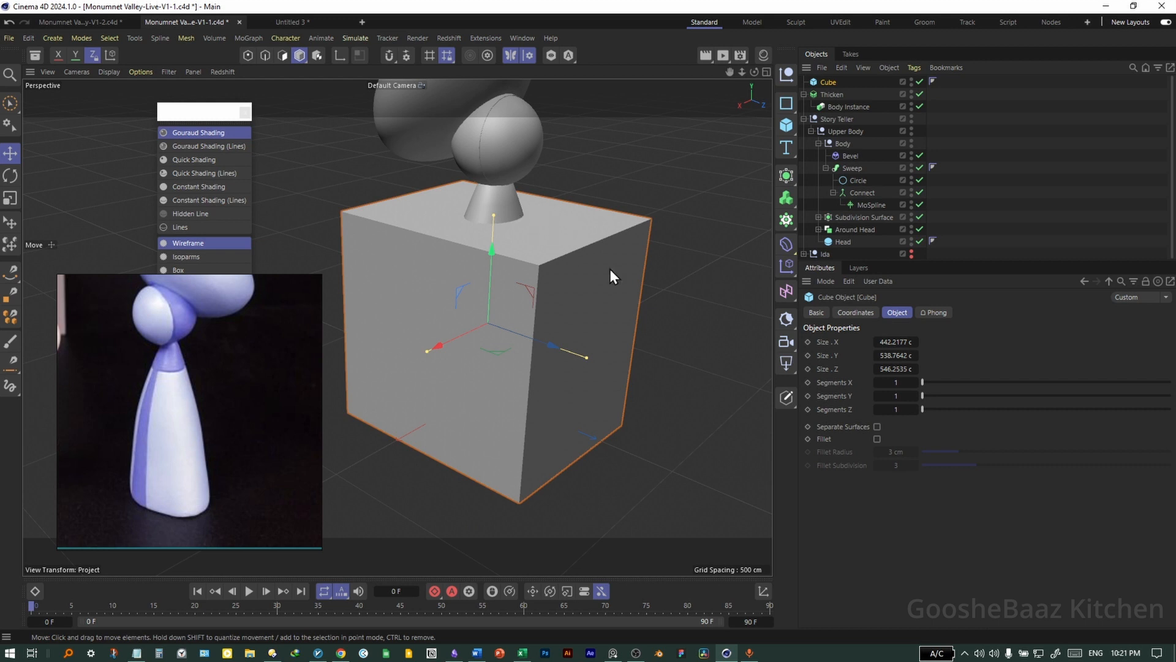
Add a Boole and place the Thicken and cube inside it to subtract the cube from the thickened body.
left_click(786, 176)
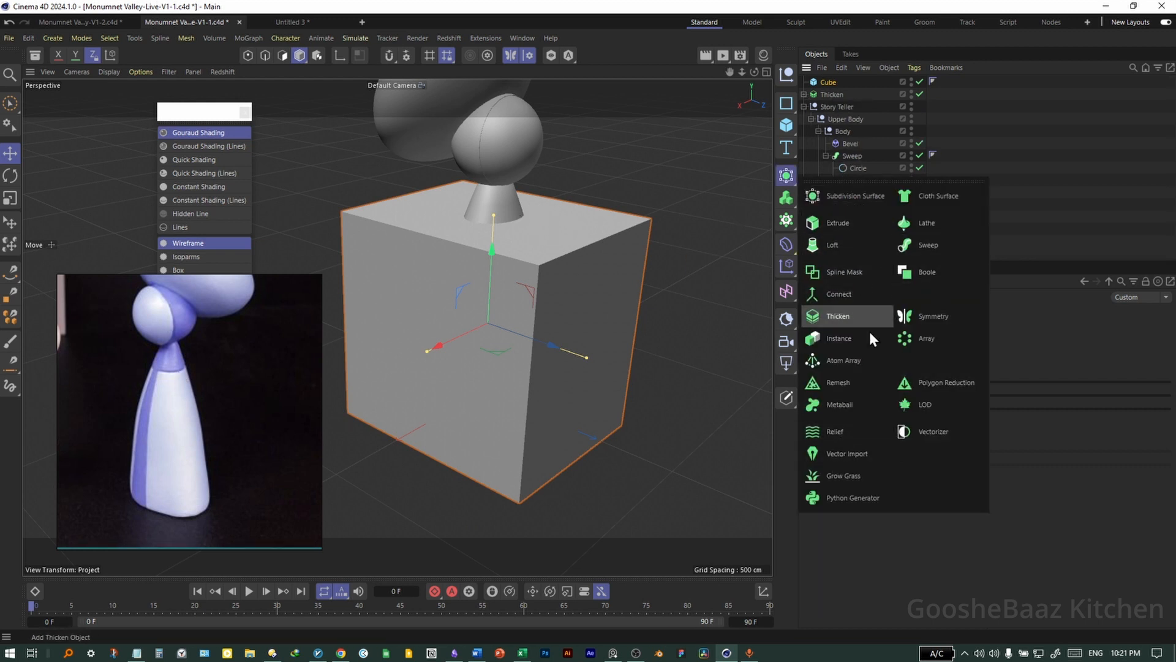
left_click(927, 271)
left_click(832, 106)
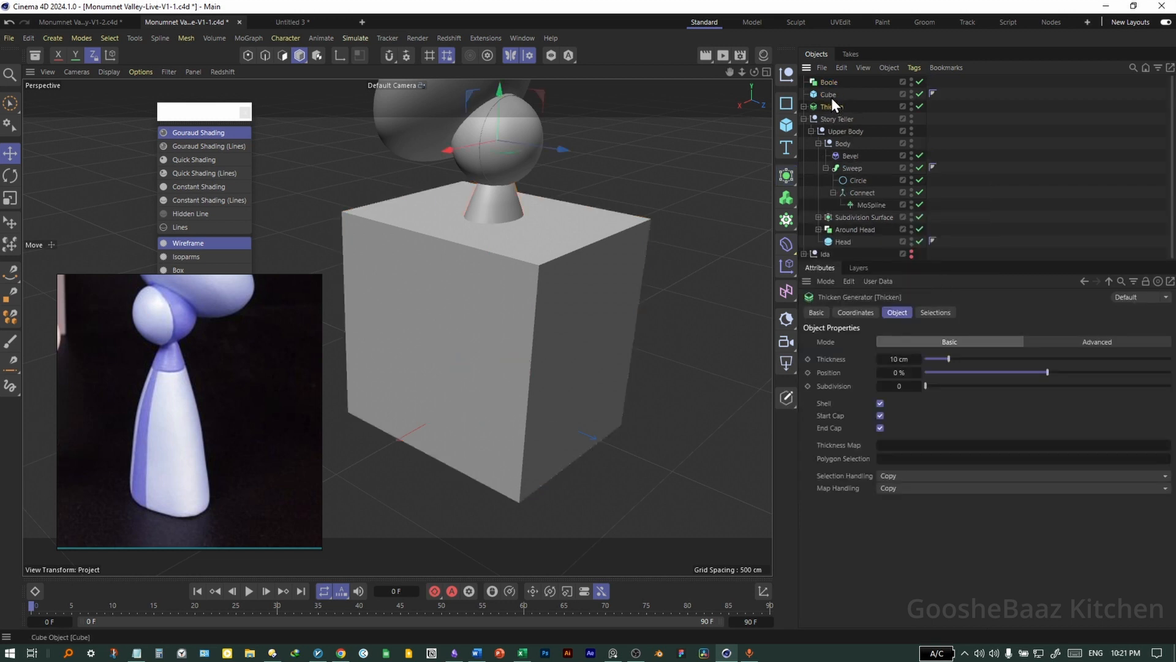
left_click(832, 97, "ctrl")
mouse_move(832, 97)
left_mouse_down()
mouse_move(830, 82)
mouse_move(851, 89)
left_mouse_up()
left_click(830, 83)
left_click(986, 341)
left_click(986, 340)
left_click(843, 108)
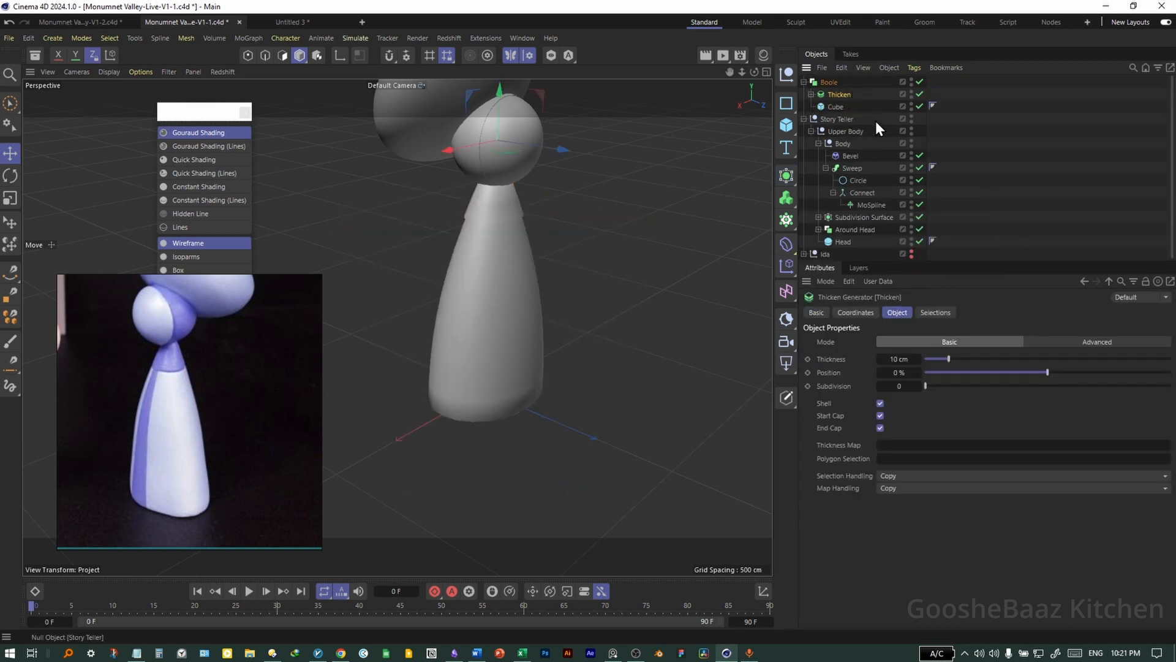
Compare the cut collar with the reference picture and duplicate the Boole with its contents.
left_click_drag(550, 345, 517, 303, "alt")
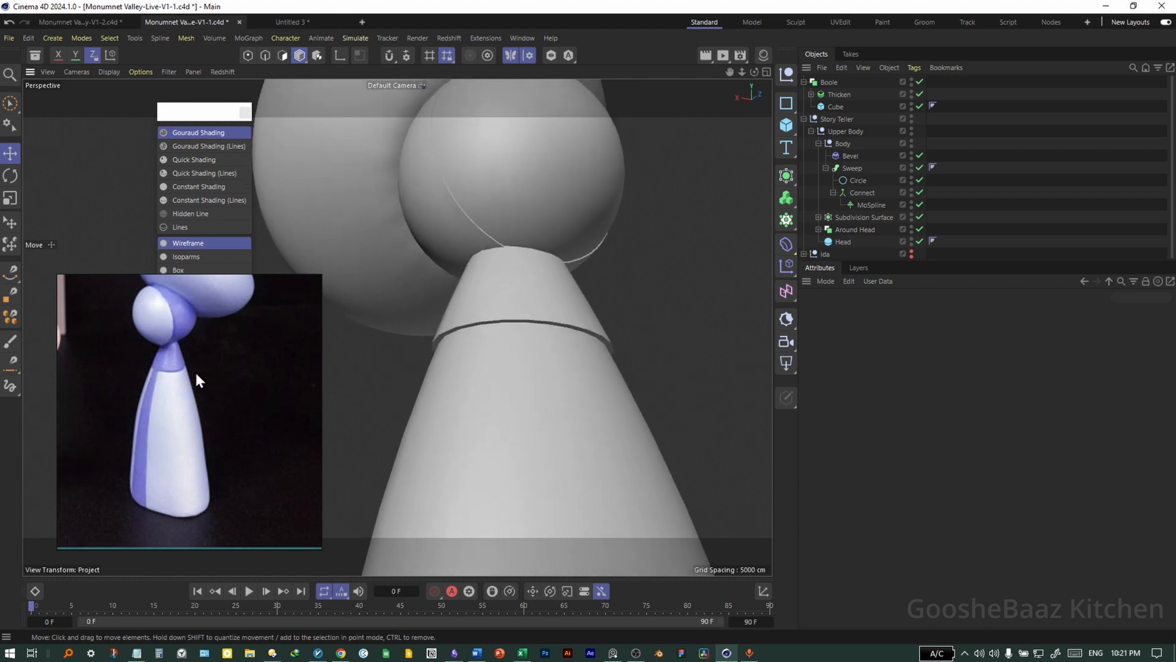
left_click_drag(557, 373, 607, 454, "alt")
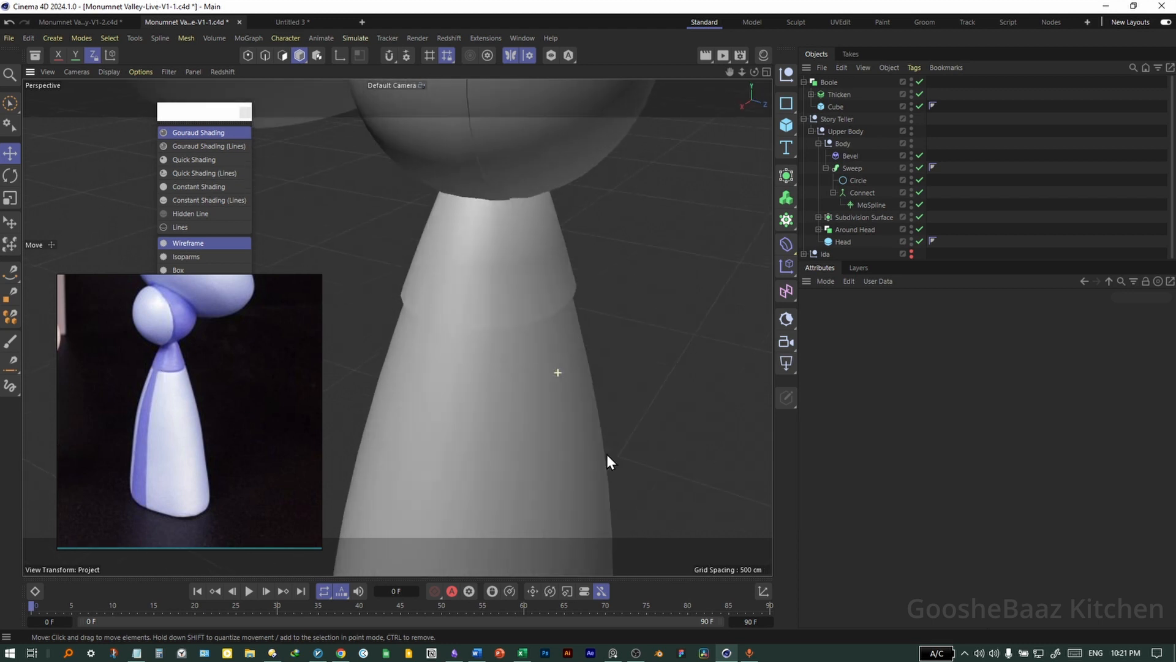
right_click_drag(606, 454, 472, 443, "alt")
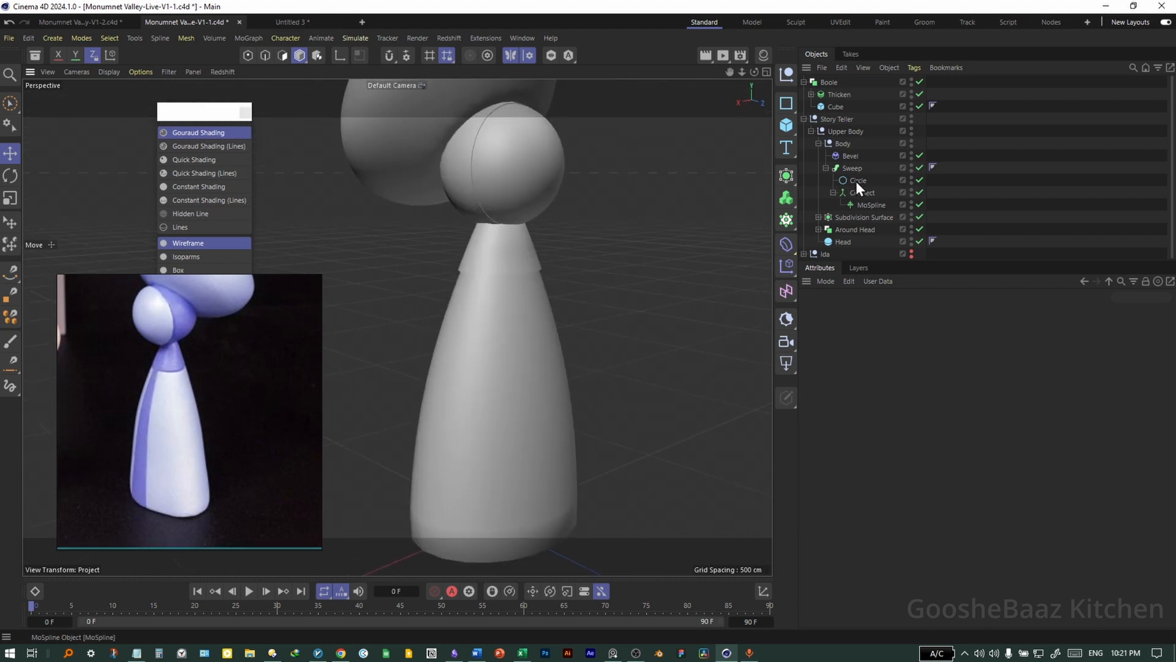
left_click(830, 83)
left_click_drag(831, 83, 832, 77, "ctrl")
In the Front view, resize the duplicate Boole's cube to about 43 cm wide and 913 cm high.
left_click(835, 106)
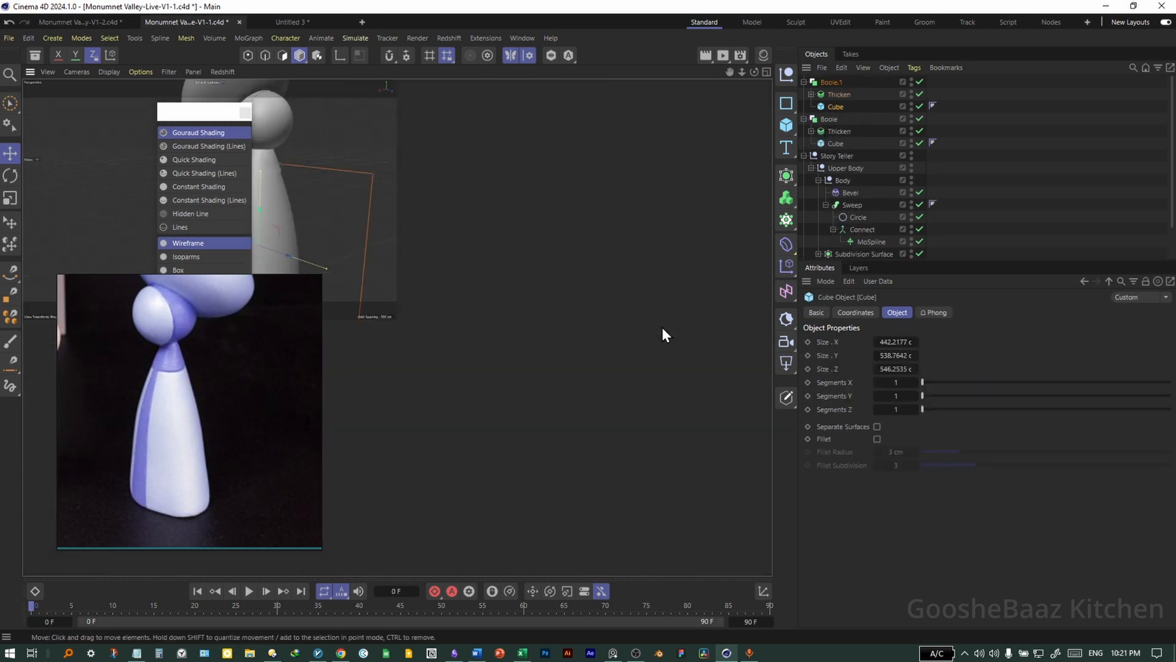
middle_click(663, 327)
middle_click(454, 434)
scroll(600, 421, "down", 3)
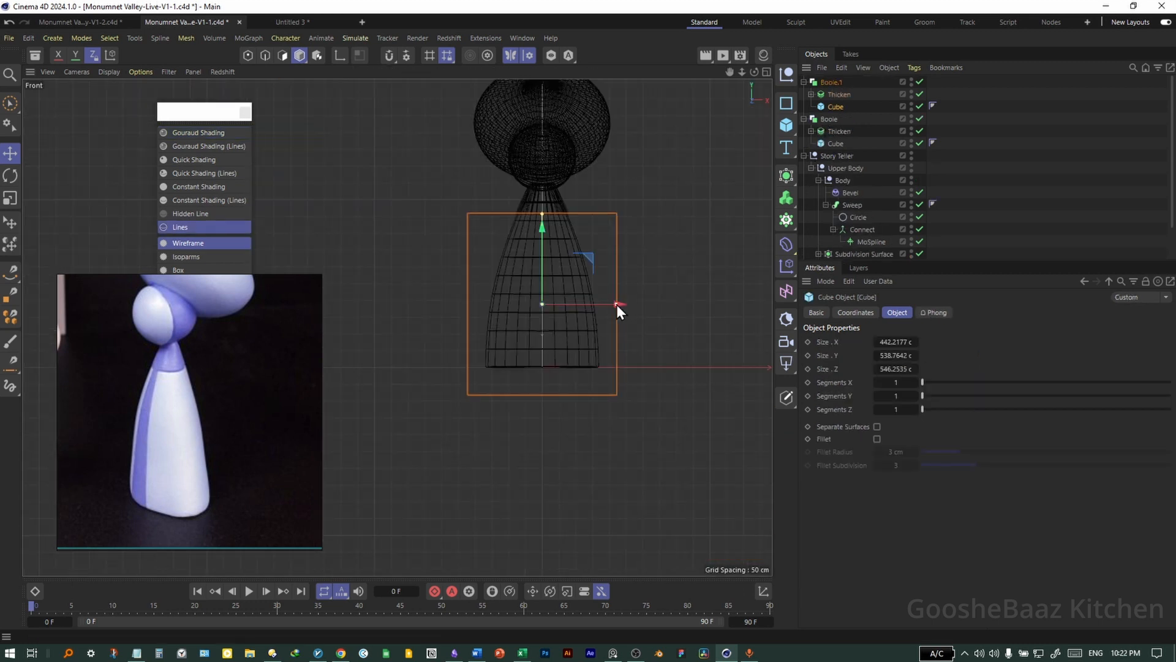
left_click_drag(617, 304, 555, 314)
left_click_drag(542, 214, 542, 152)
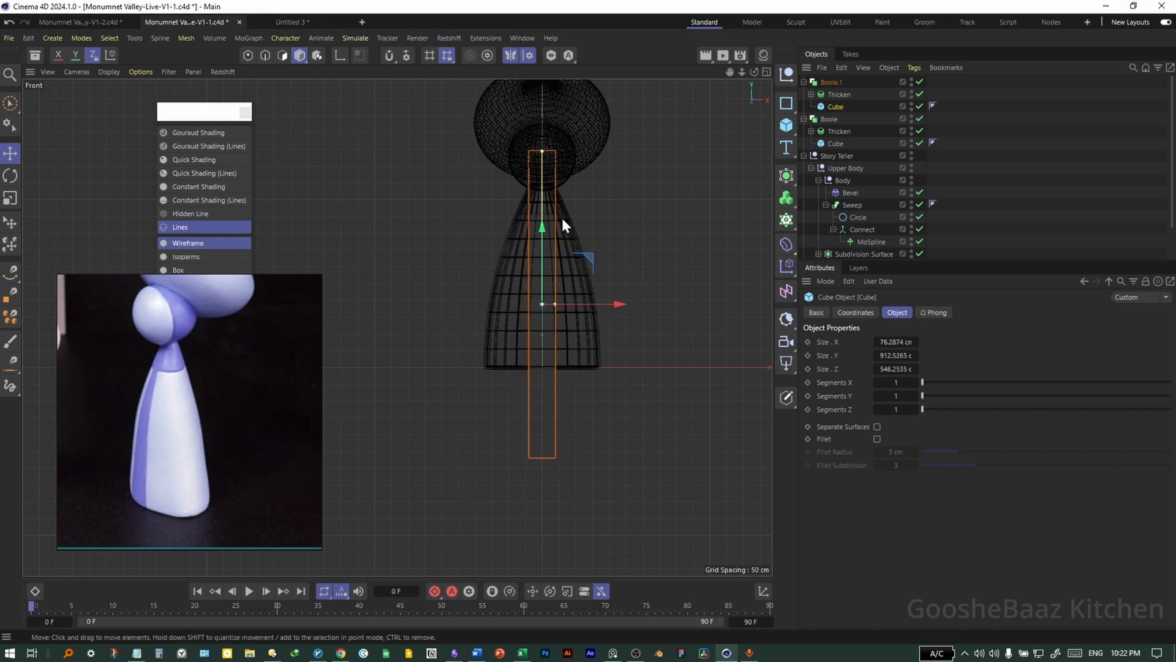
left_click_drag(560, 304, 555, 303)
key("F1")
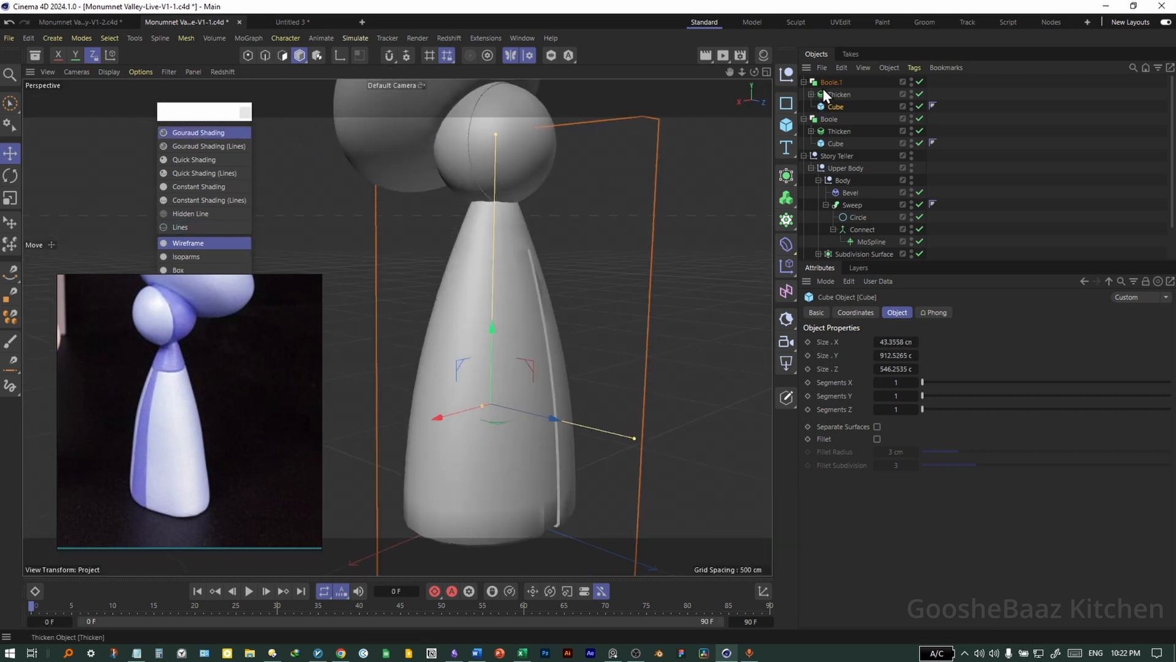
Set the duplicate Boole's boolean type to A intersect B.
left_click(827, 82)
left_click(970, 341)
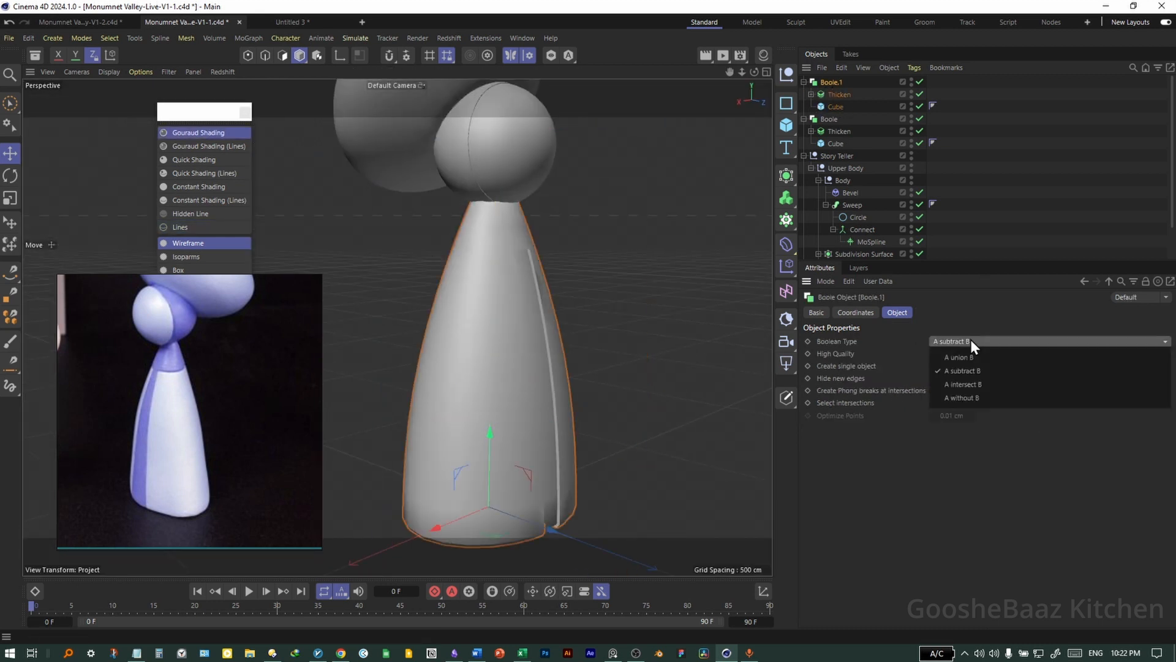
left_click(982, 386)
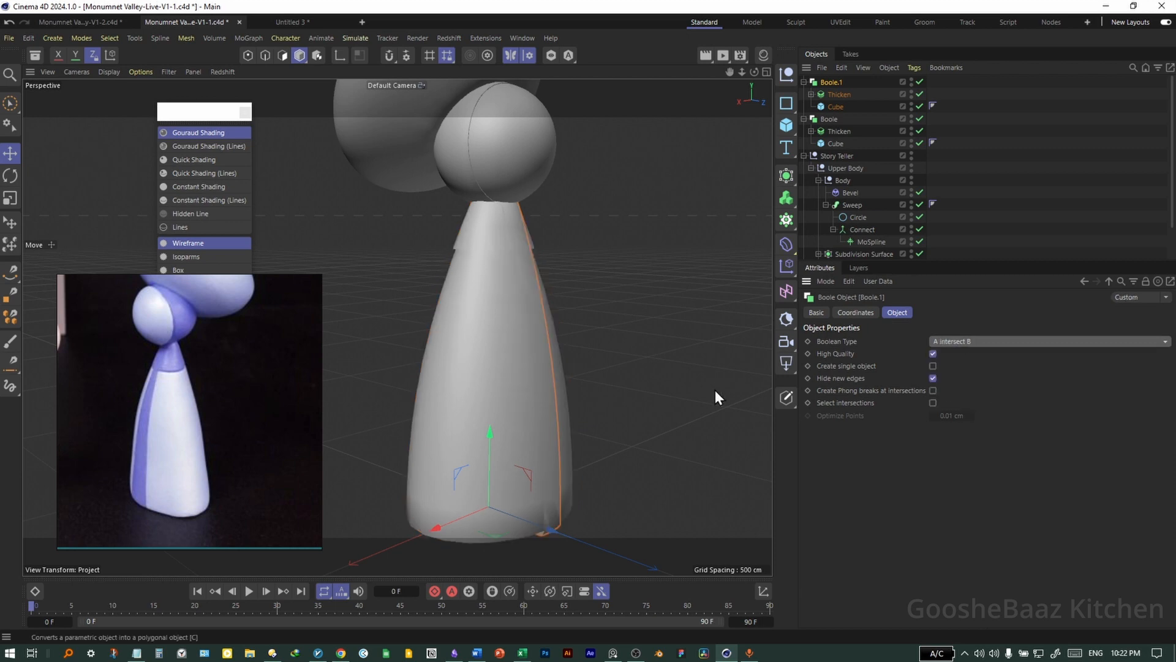
Show the mesh with Quick Shading (Lines) and examine the topology around the collar and the vertical strip.
left_click(211, 173)
left_click_drag(557, 385, 539, 332, "alt")
right_click_drag(533, 283, 656, 281, "alt")
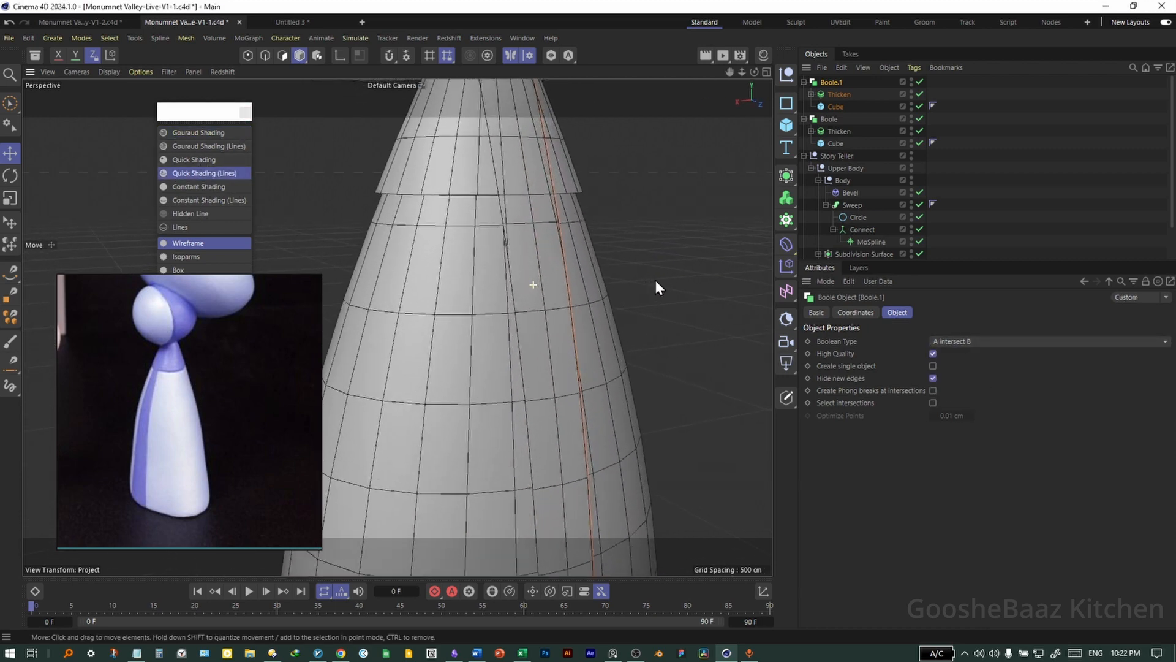
left_click_drag(534, 268, 576, 220, "alt")
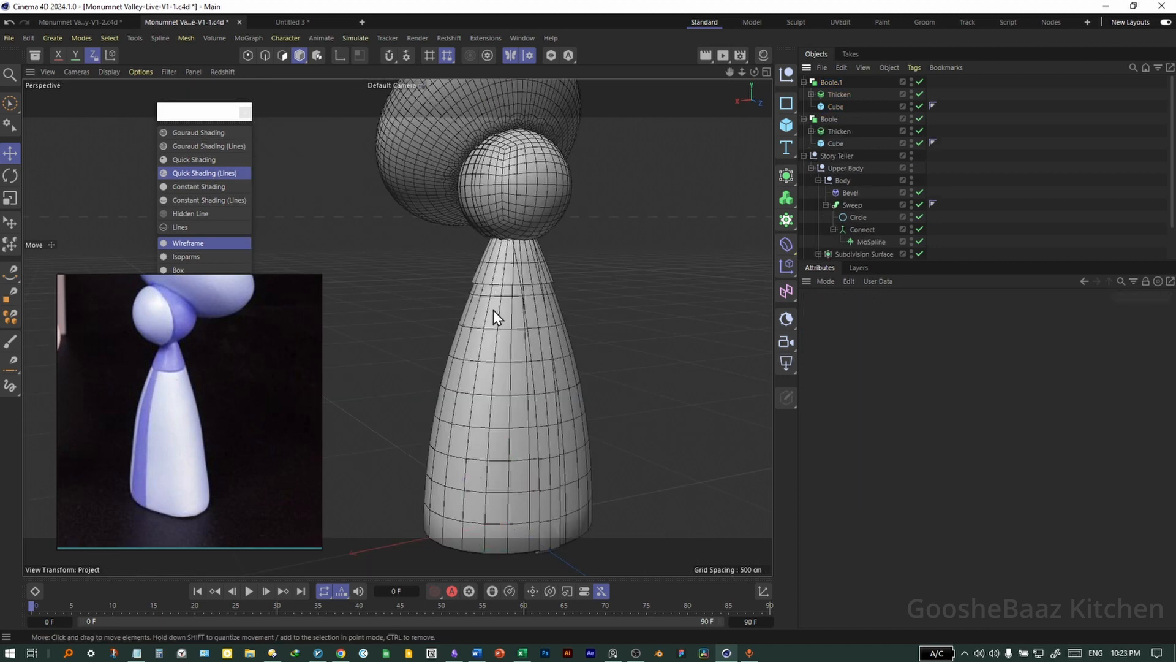
scroll(493, 310, "up", 5)
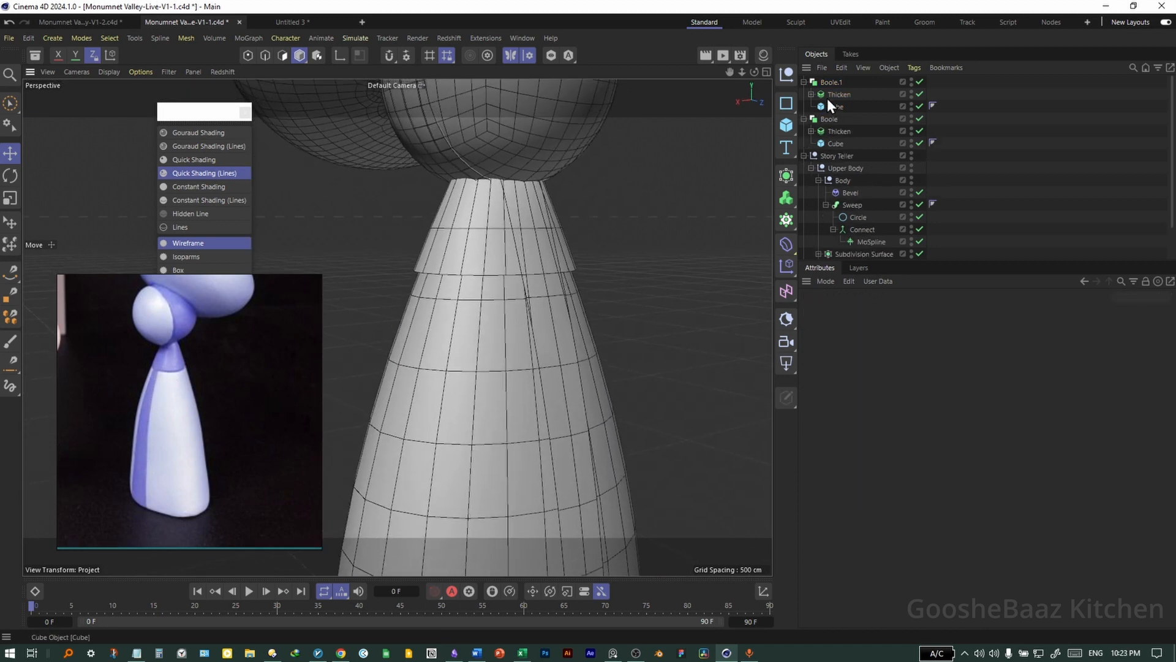
Group the two Booles under a null and add a Bevel deformer inside the group.
key("alt+g")
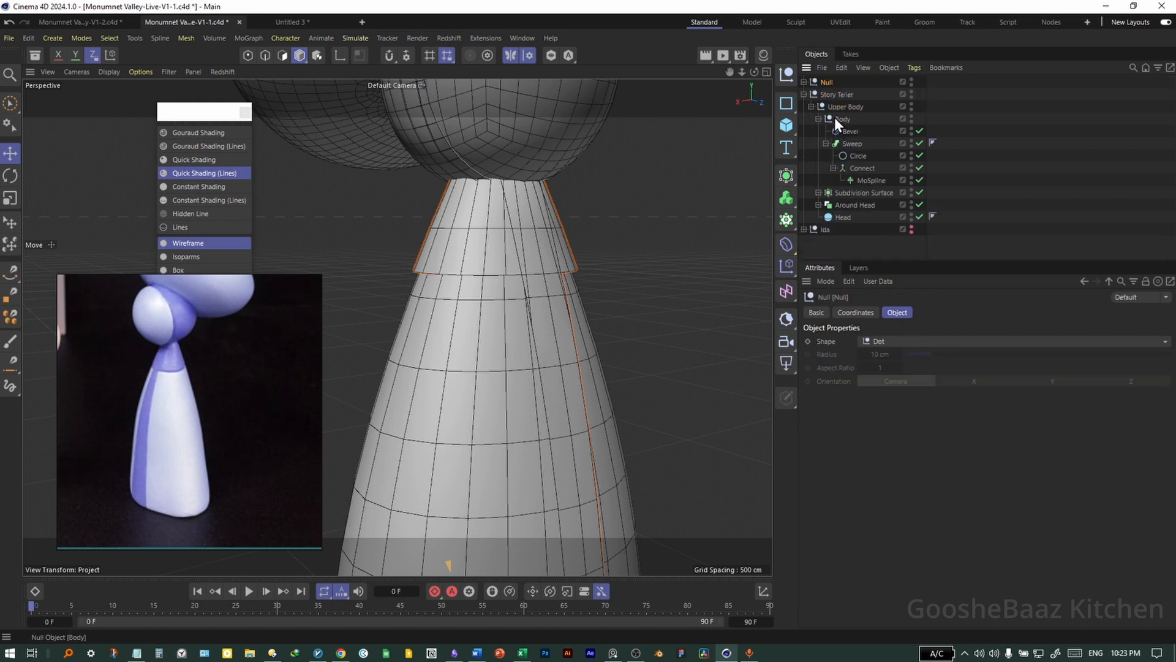
left_click(836, 94)
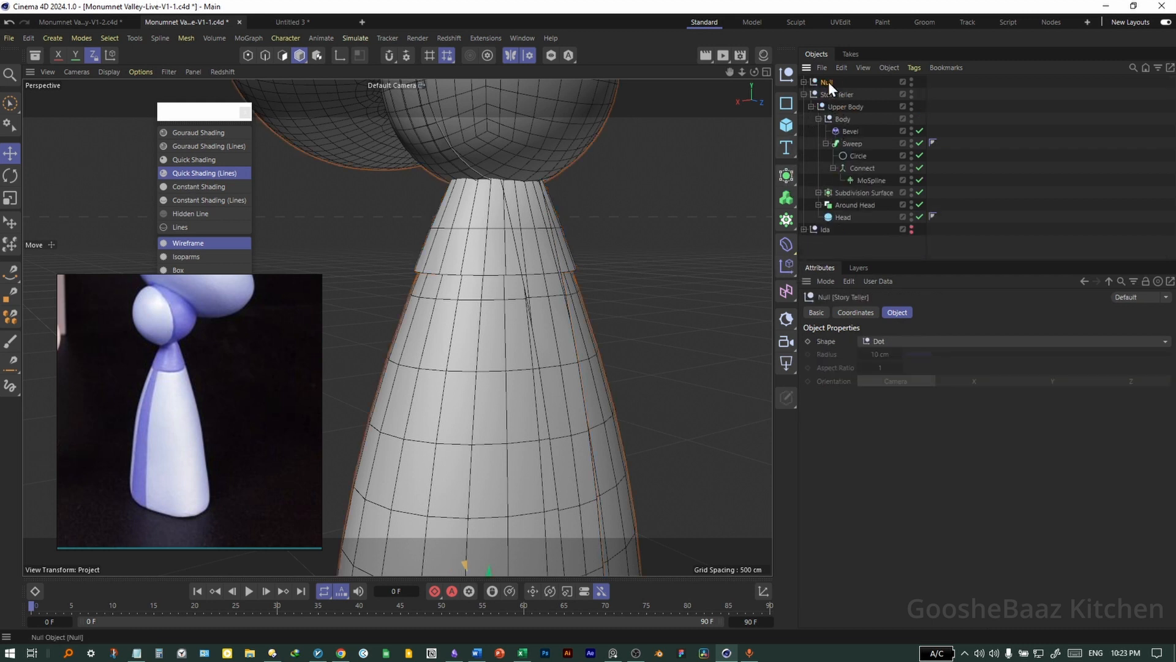
left_click(828, 82)
left_click(783, 245)
left_click(834, 631)
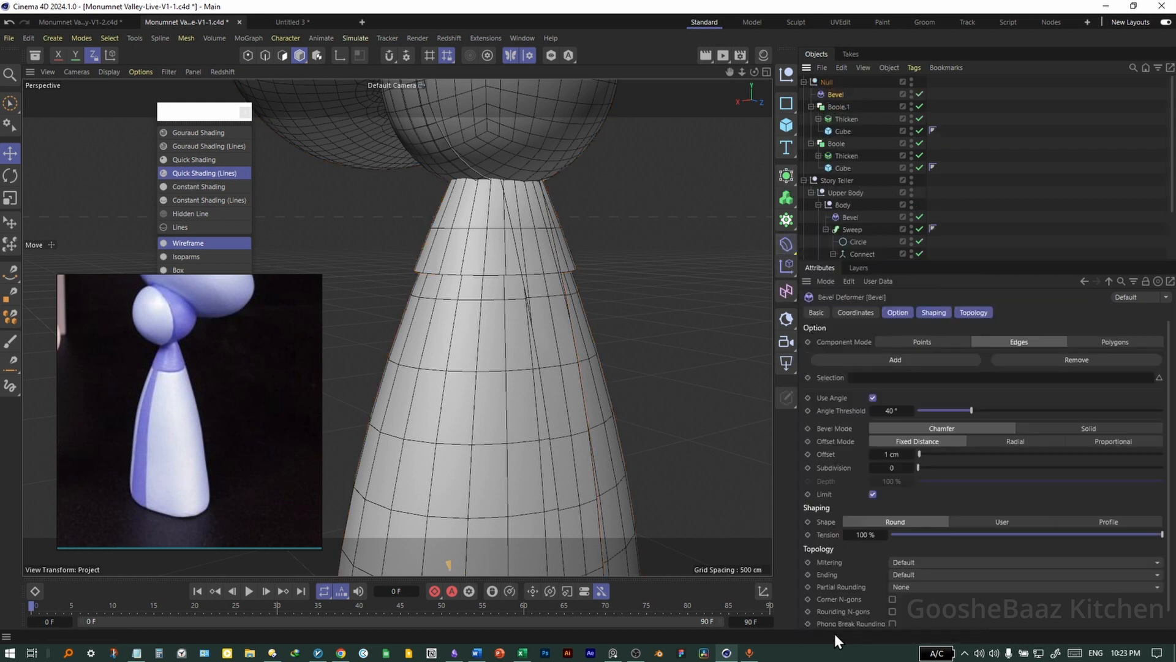
Enable Create single object on both Booles.
mouse_move(509, 333)
left_mouse_down("alt")
mouse_move(535, 322)
mouse_move(520, 322)
left_mouse_up("alt")
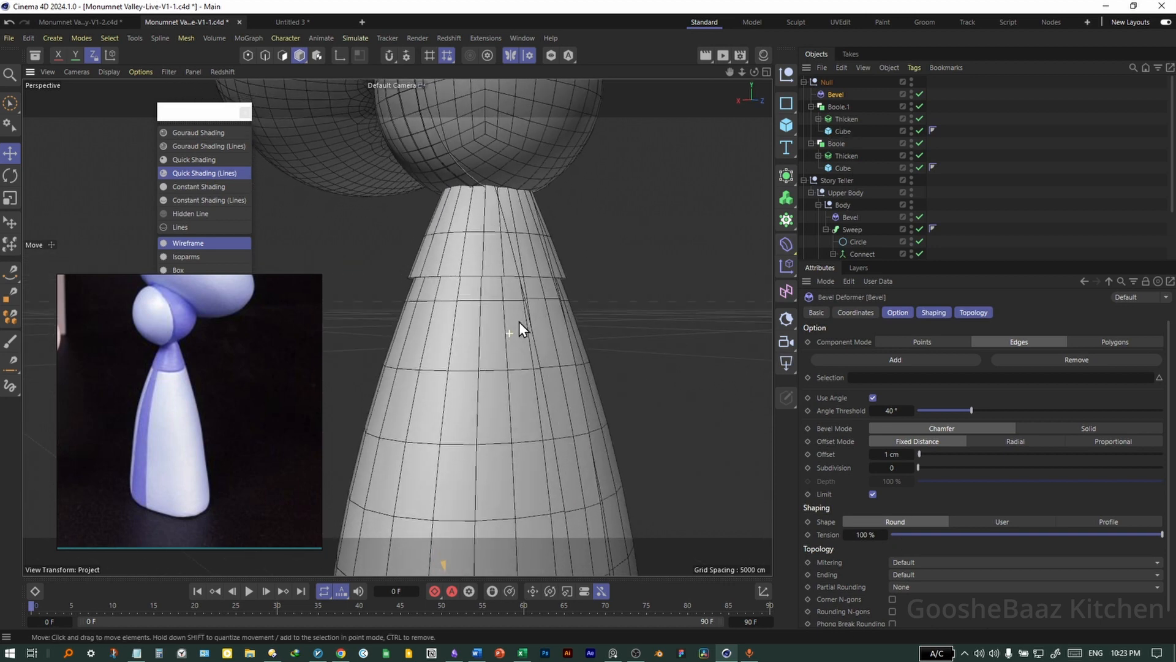
right_click_drag(552, 323, 619, 315, "alt")
right_click_drag(596, 199, 545, 214, "alt")
left_click(835, 108)
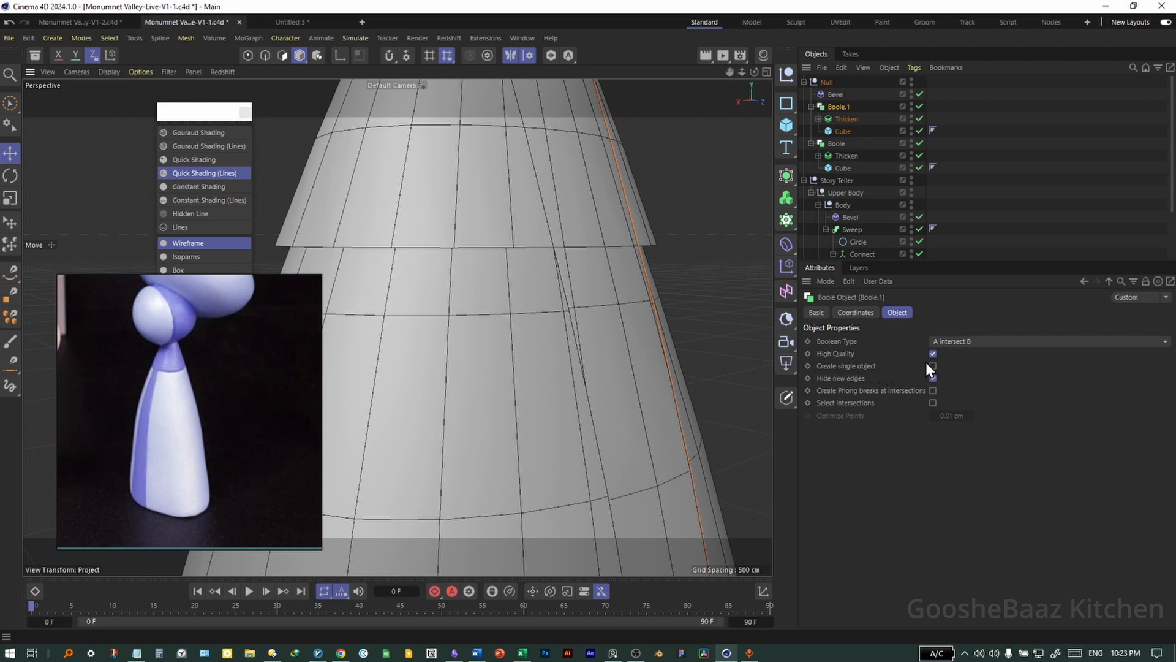
left_click(836, 144)
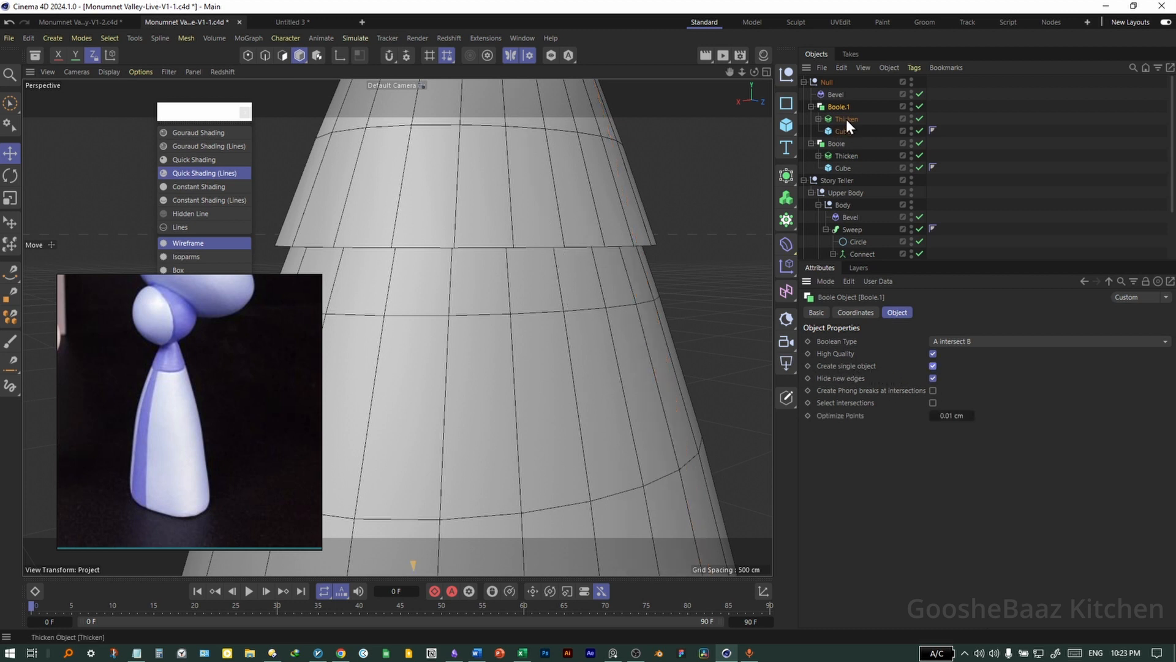
left_click(933, 366)
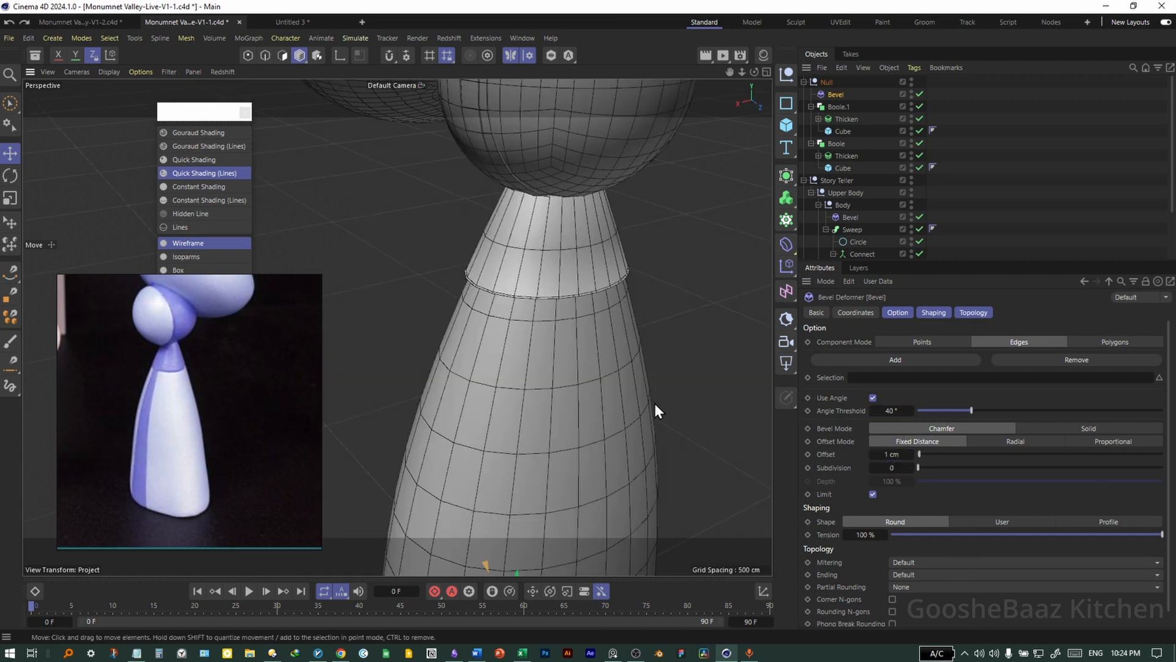
Delete the Bevel deformer from the group of Booles.
left_click(837, 95)
key("Delete")
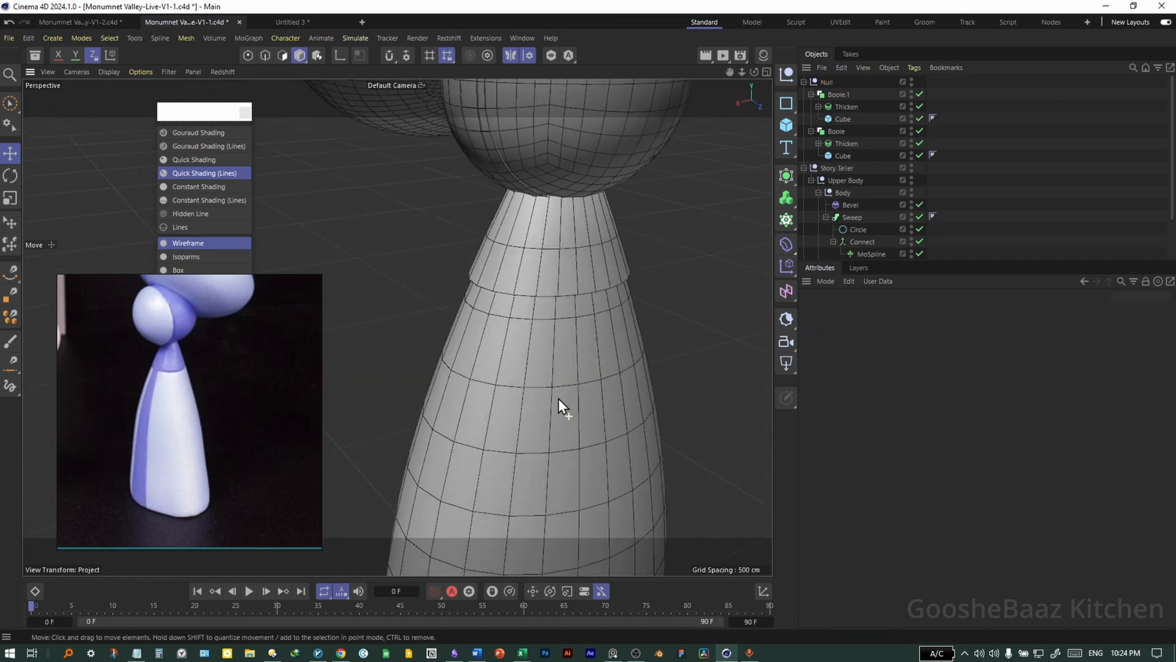
Wrap the strip's Boole in a Remesh generator.
left_click_drag(557, 398, 641, 302, "alt")
left_click(641, 302)
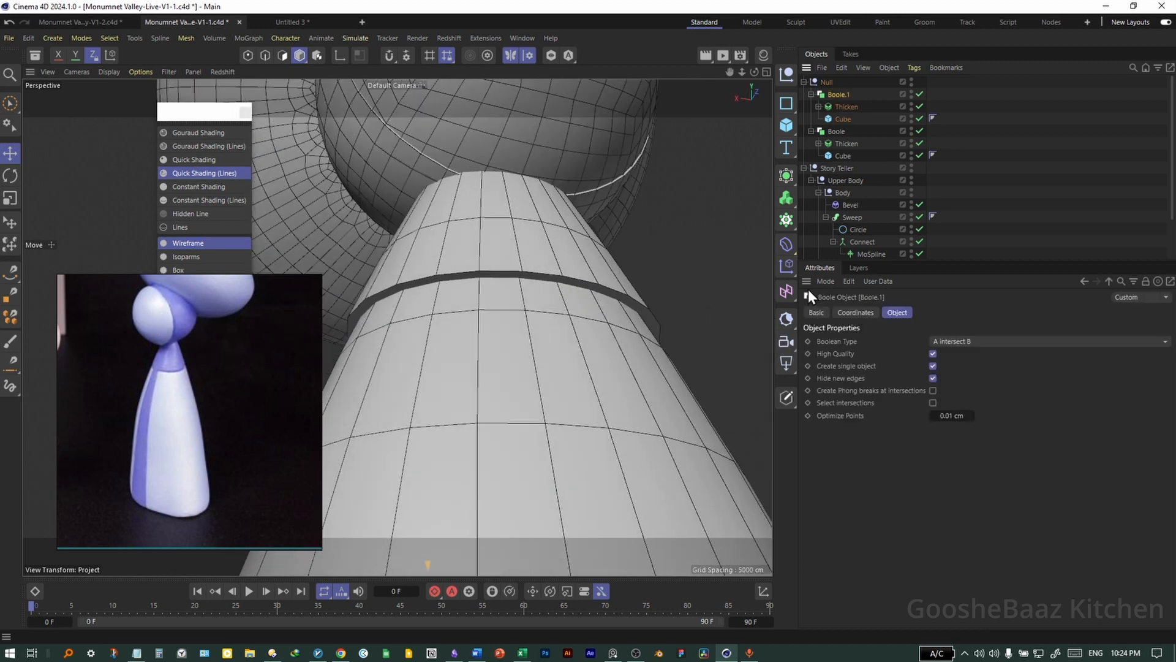
left_click(786, 178)
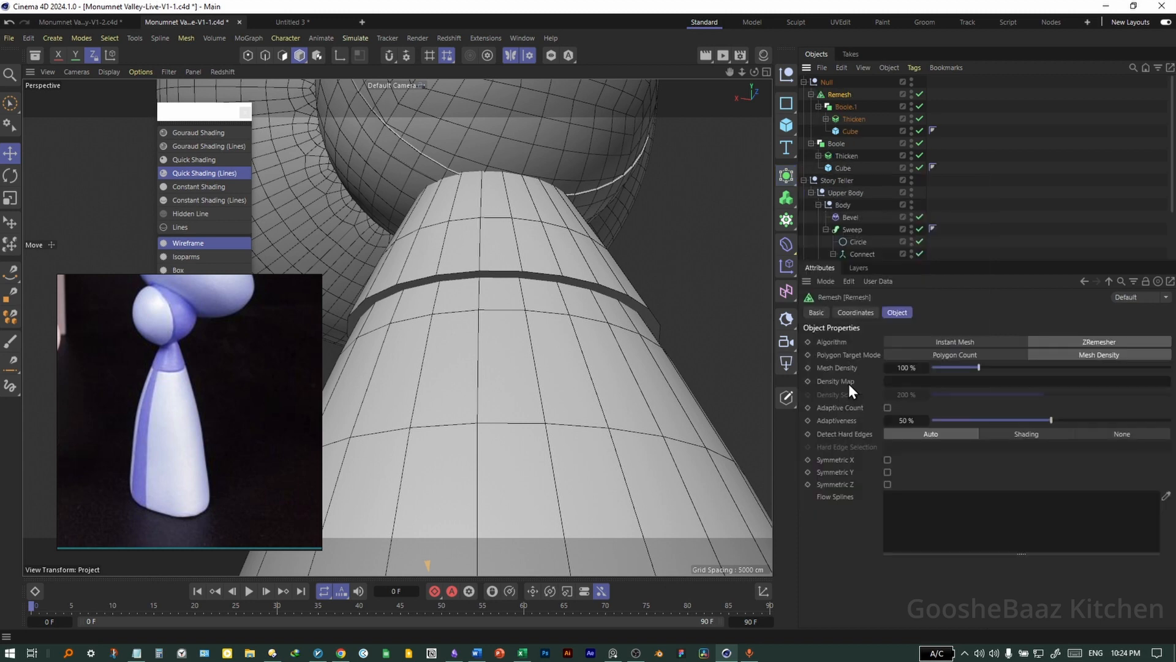
Reduce the thickness of the strip's Thicken generator to 14.1 cm.
scroll(555, 299, "down", 3)
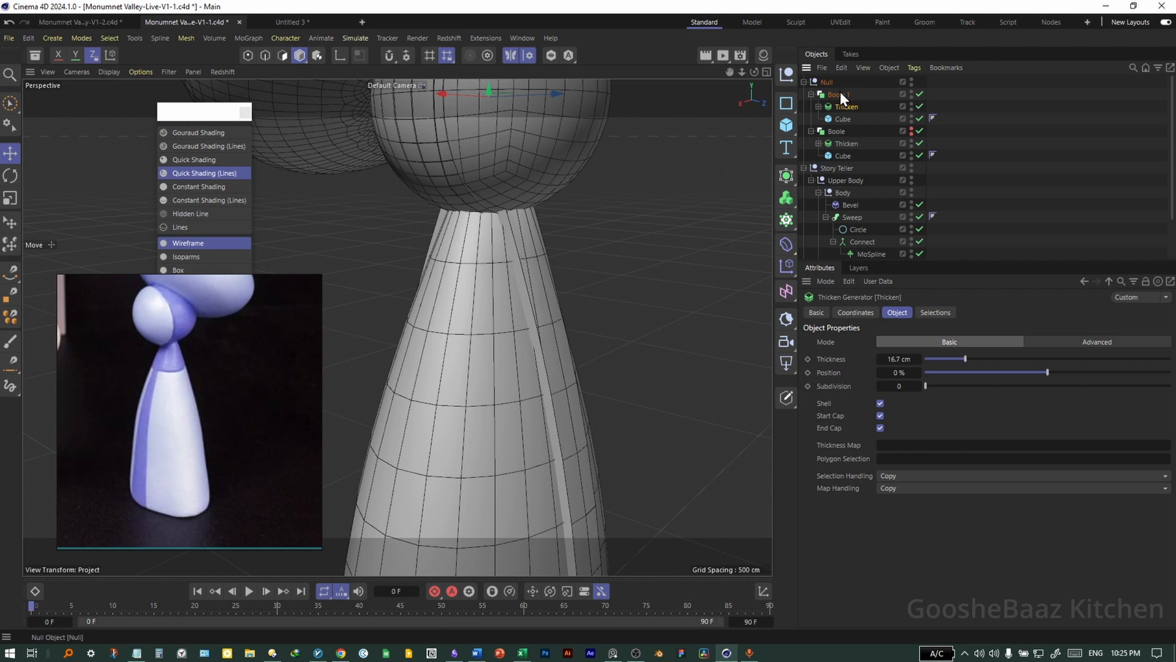
left_click_drag(900, 359, 888, 359)
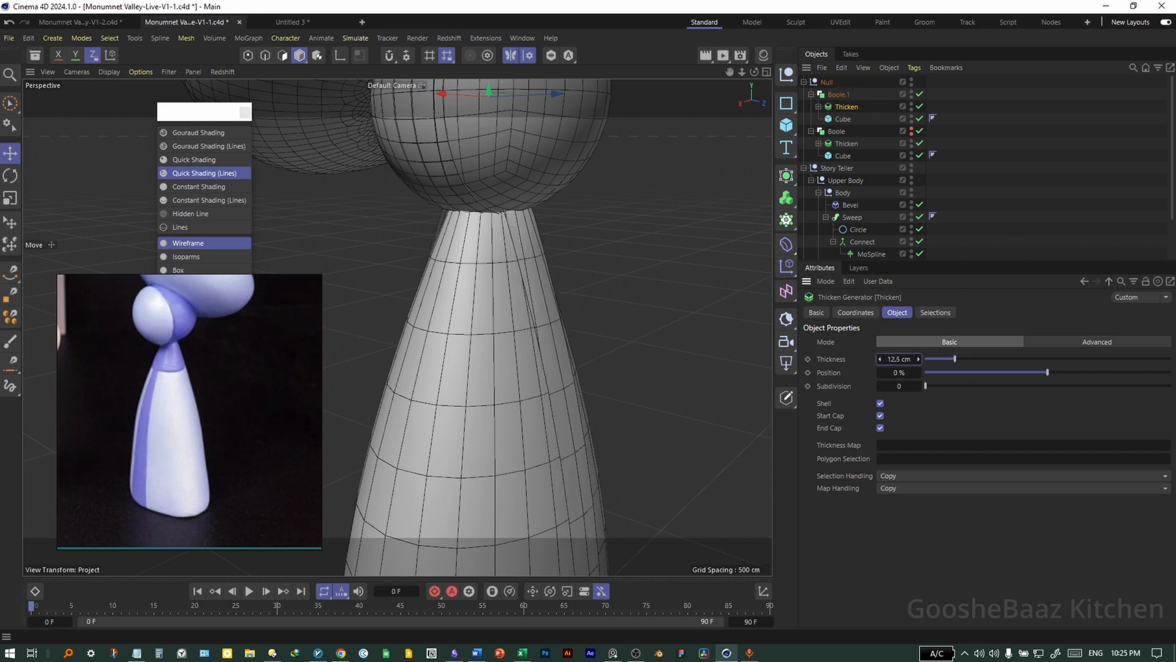
left_click_drag(560, 370, 553, 384, "alt")
left_click_drag(888, 359, 895, 359)
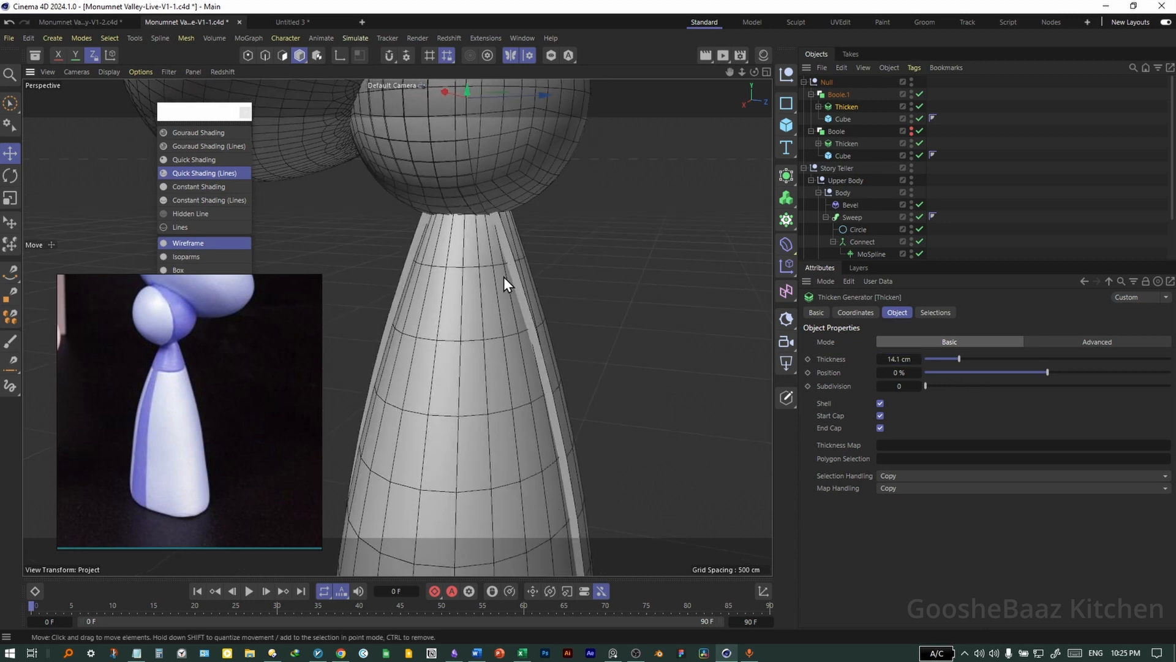
left_click_drag(503, 277, 530, 354, "alt")
Wrap the strip's Boole in a Remesh generator and enable Symmetric X on it.
left_click(530, 355)
left_click(788, 176)
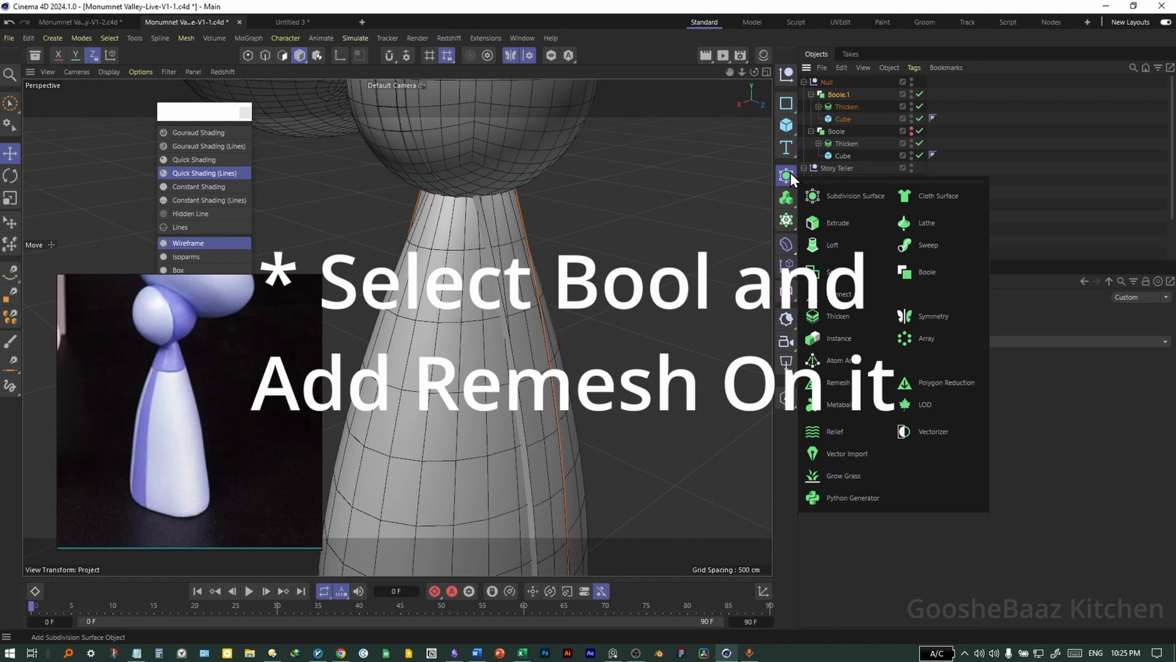
left_click(840, 384, "alt")
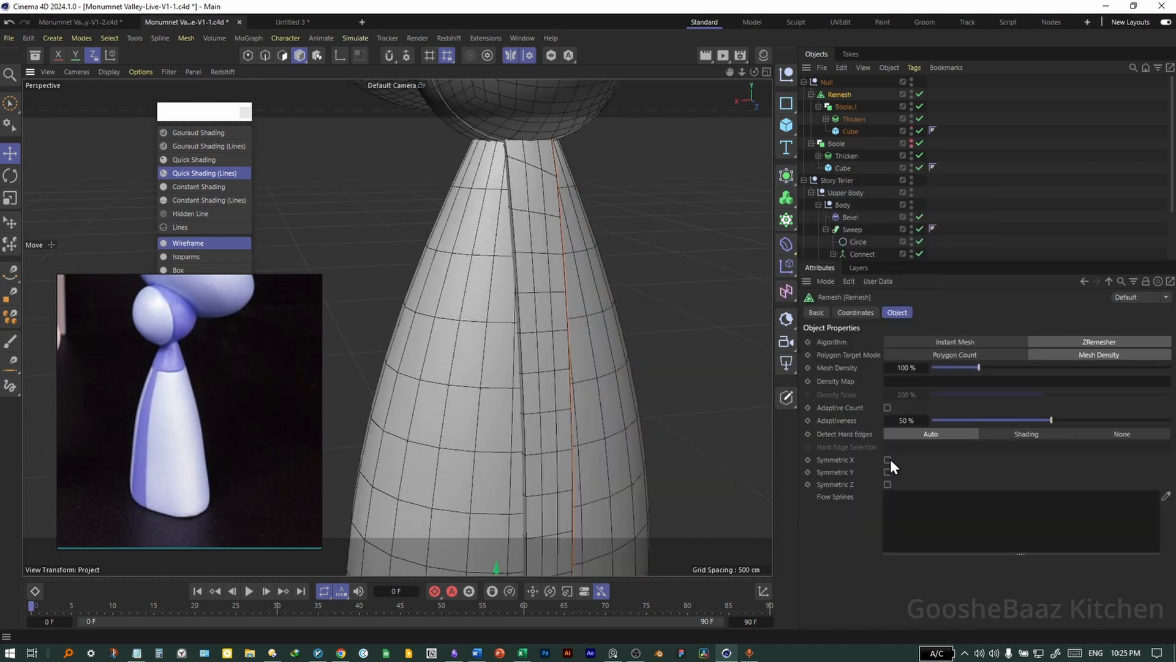
left_click(887, 459)
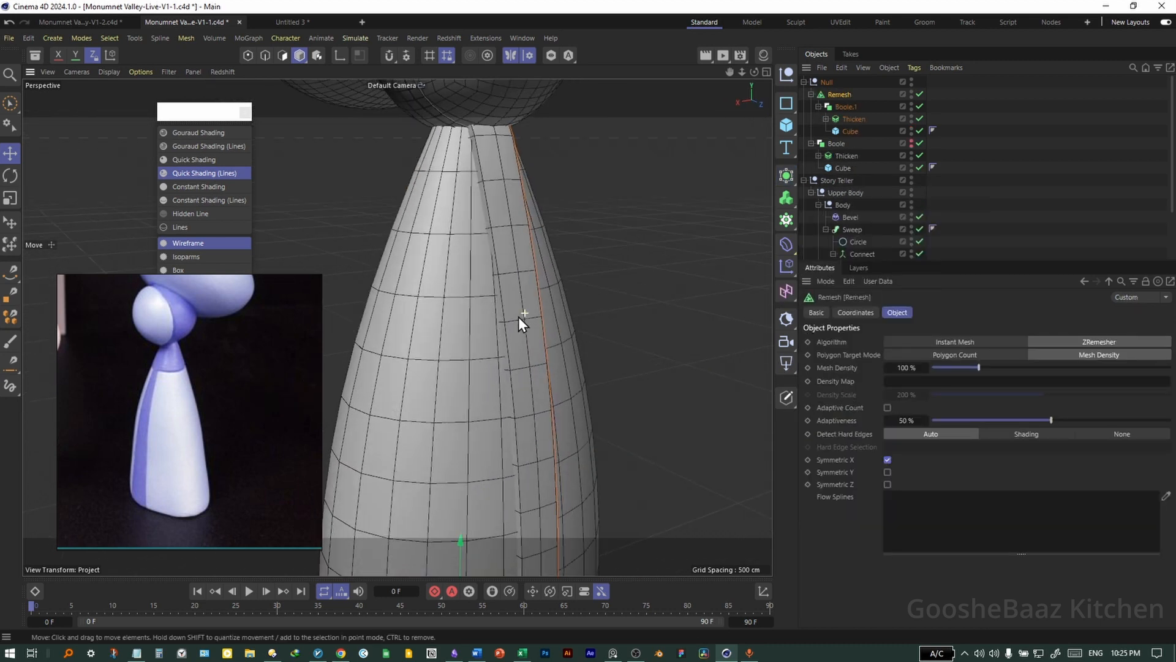
Add a Bevel deformer inside the null group with a 3.2 cm offset and 1 subdivision.
left_click(825, 82)
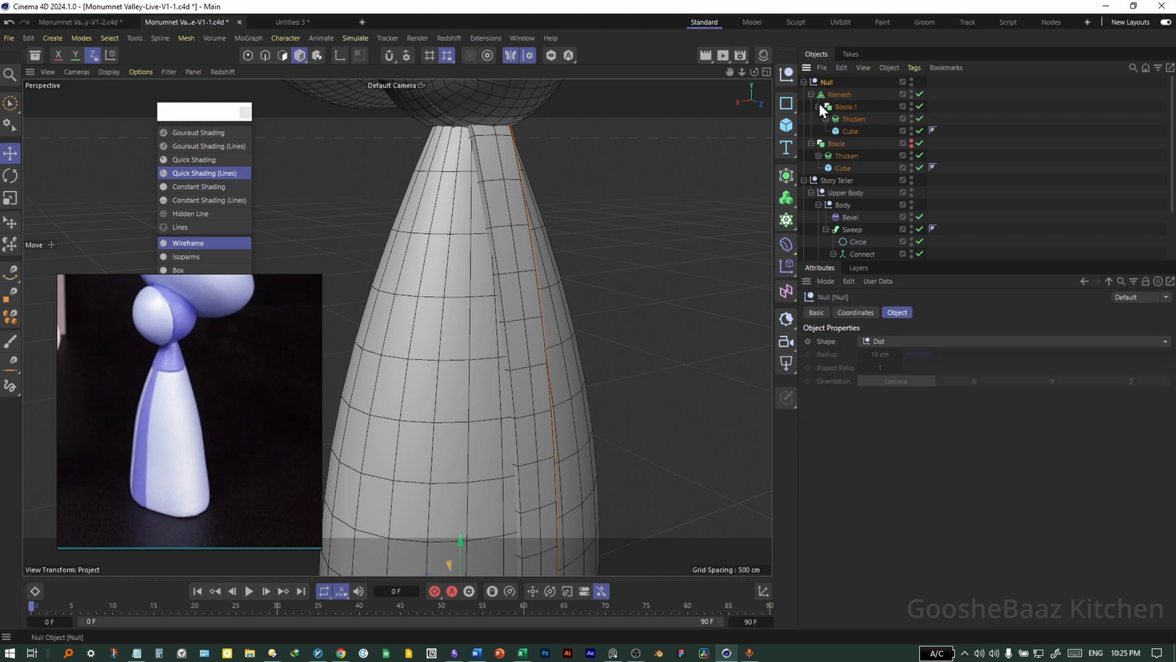
left_click(789, 244)
left_click_drag(490, 318, 576, 440, "alt")
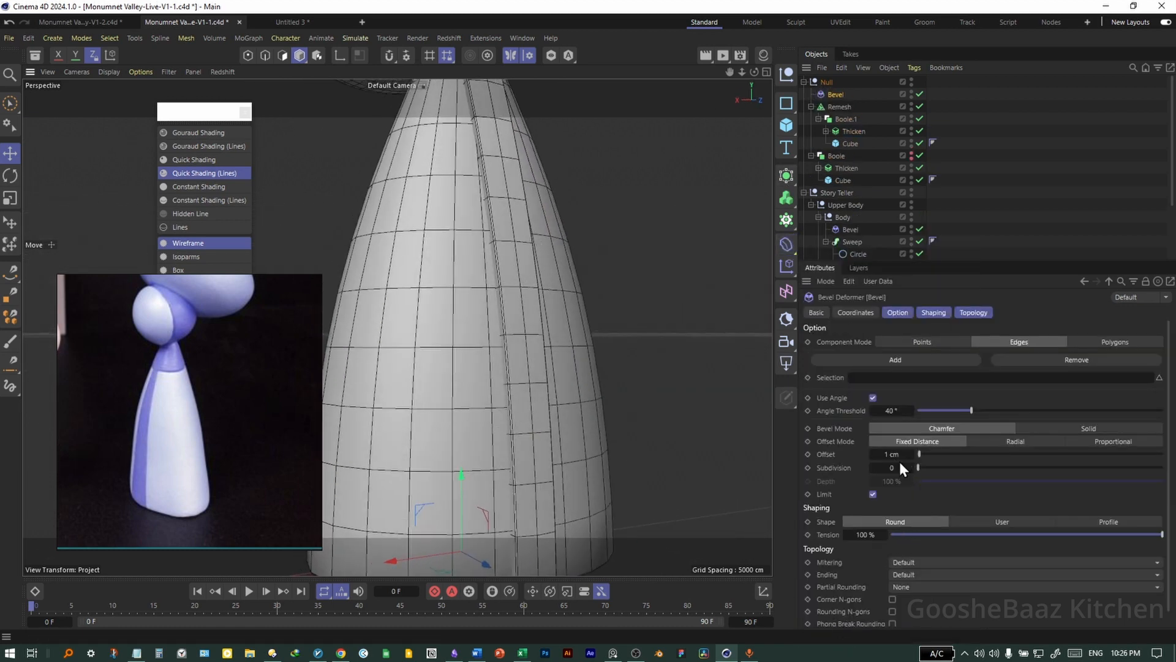
left_click_drag(898, 457, 925, 458)
left_click(910, 472)
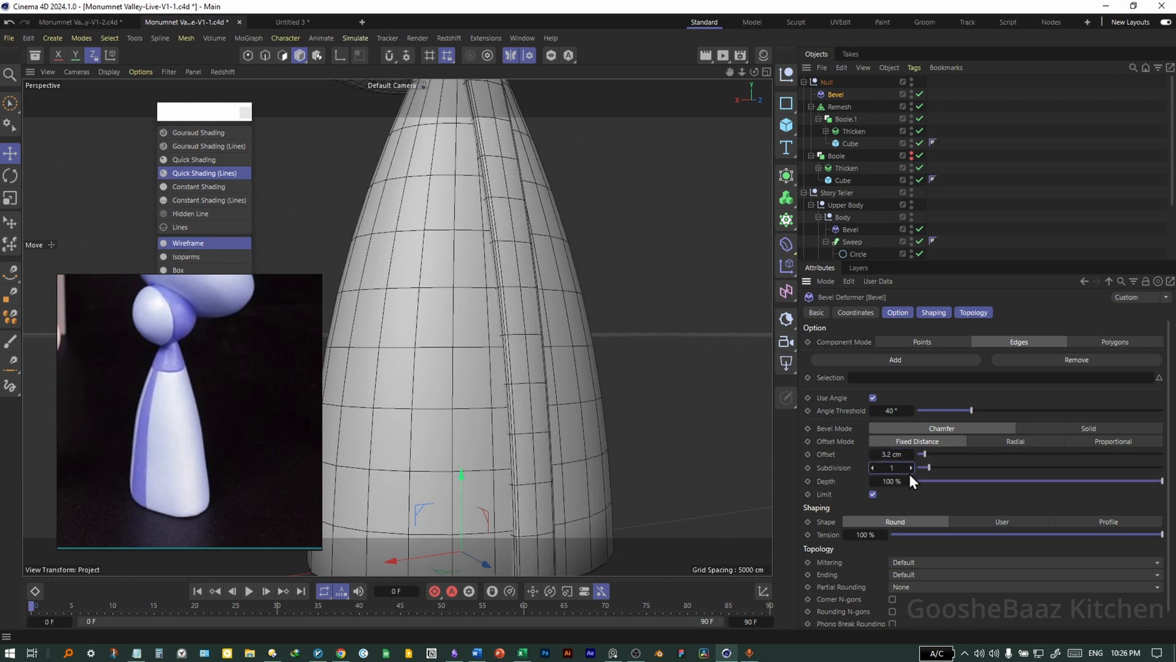
Show the collar's Boole again and toggle the visibility of the strip's Remesh to compare the two parts.
scroll(421, 302, "down", 5)
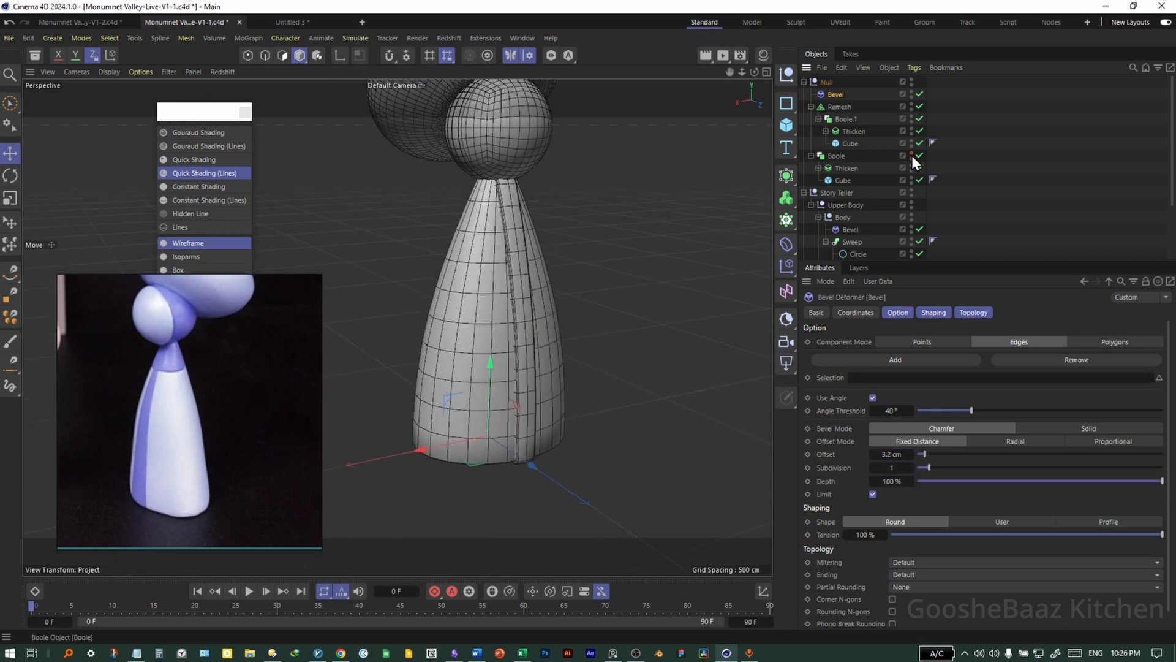
scroll(484, 247, "up", 5)
left_click(835, 132)
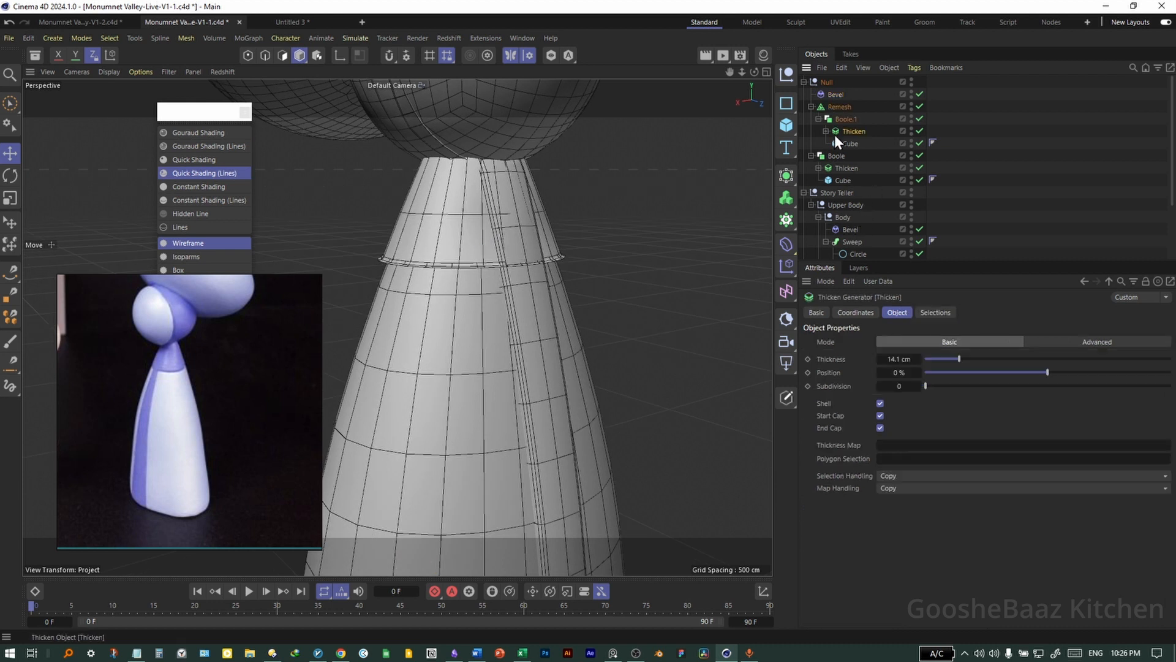
left_click(838, 107)
left_click(910, 108, "alt")
left_click(910, 108, "alt")
left_click(910, 108)
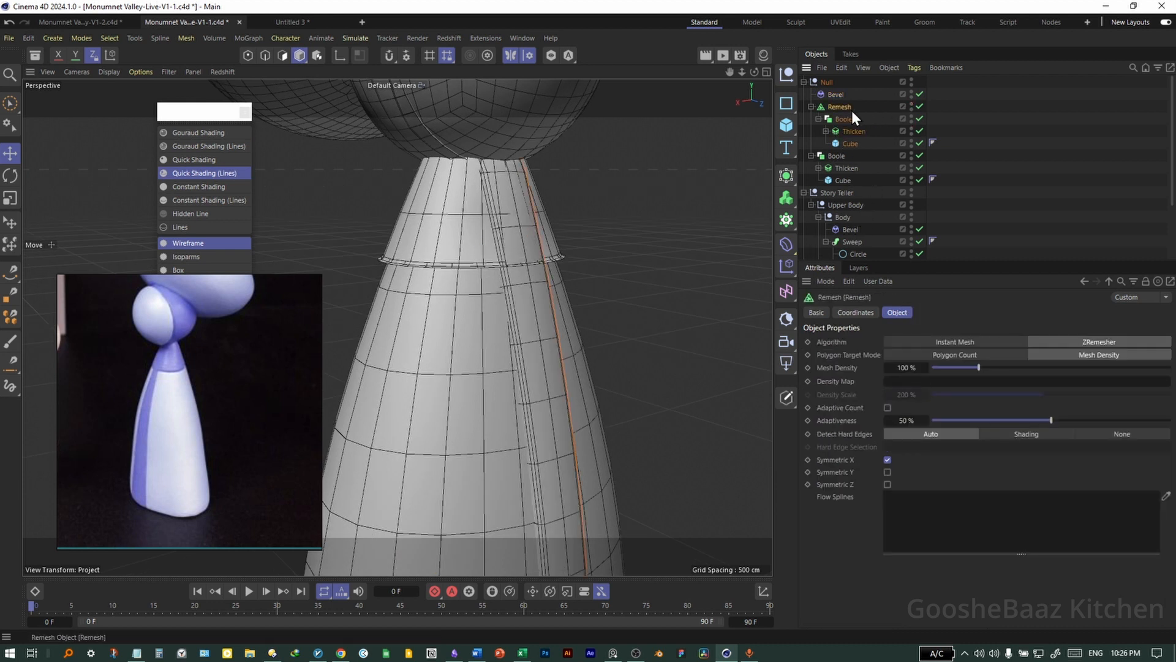
Copy the strip's 14.1 cm thickness to the collar's Thicken generator and disable the group's Bevel deformer.
left_click(853, 132)
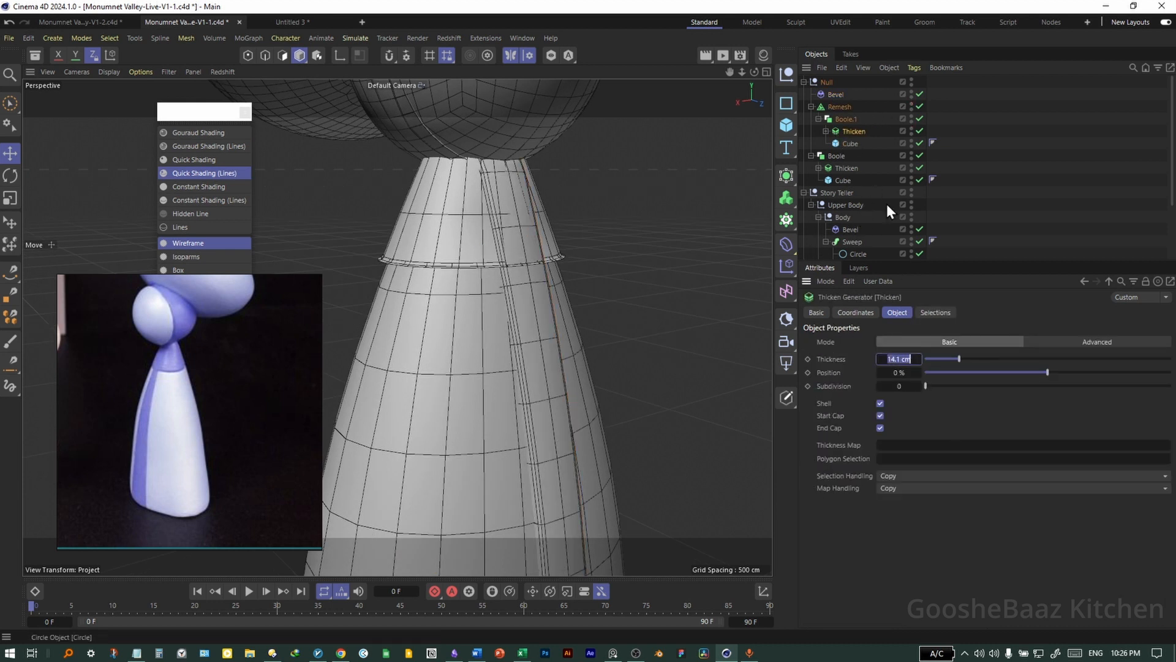
left_click(845, 168)
type("14.1 cm")
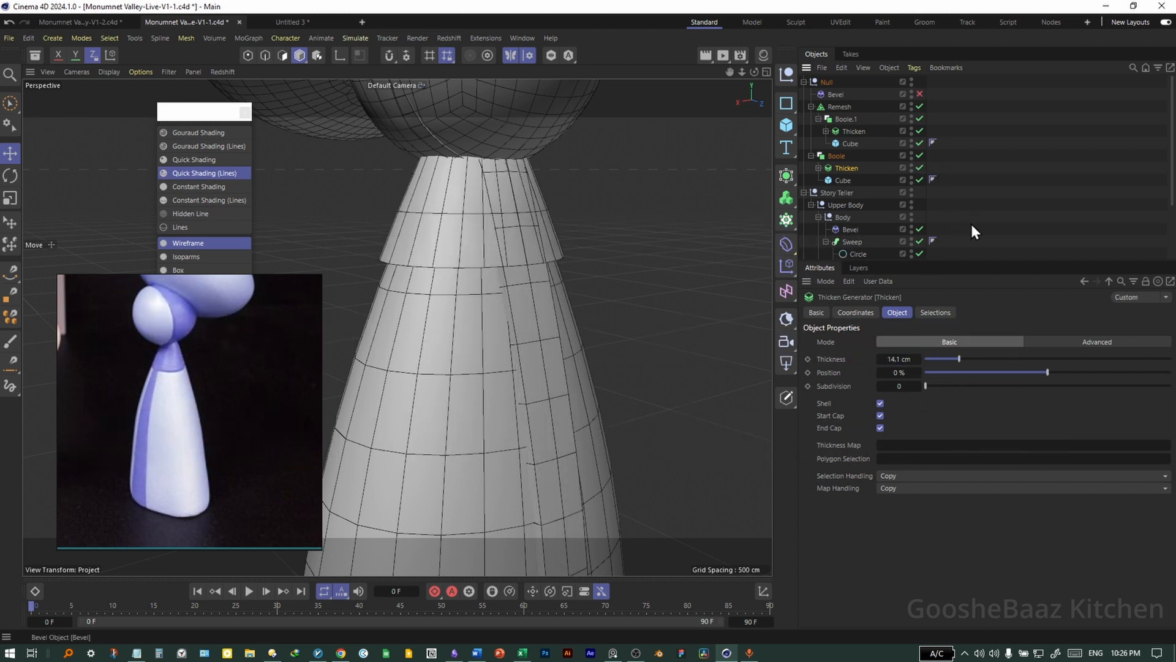
left_click(974, 231)
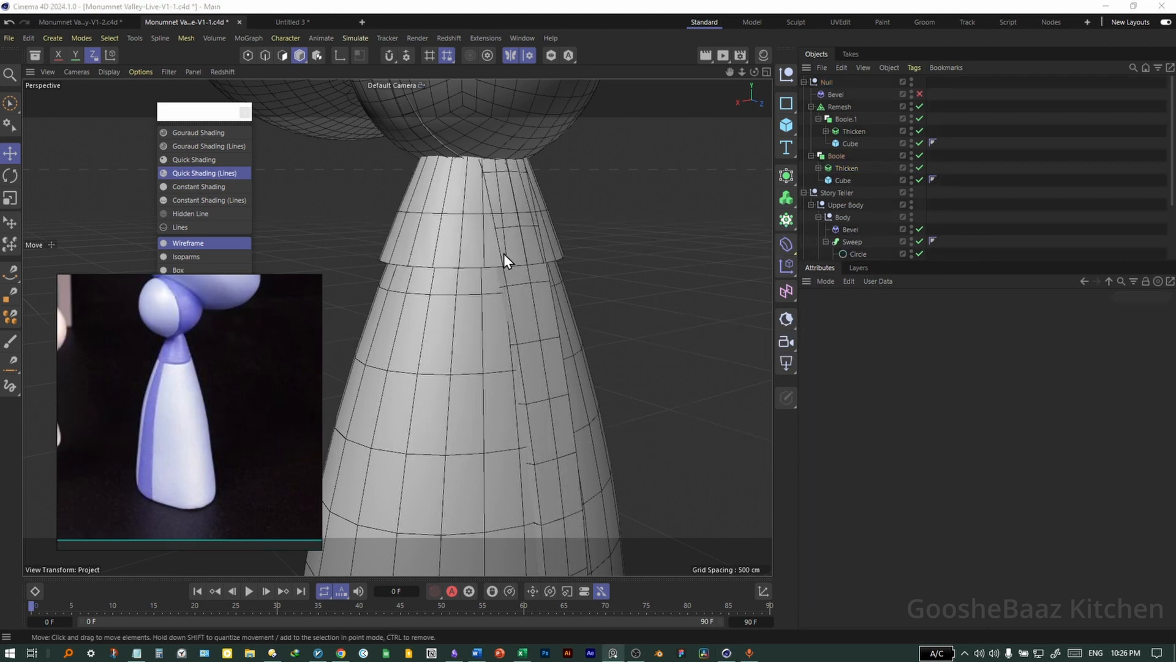
Wrap the collar's Boole in its own Remesh generator with Symmetric X enabled.
left_click(495, 325)
left_click(789, 178)
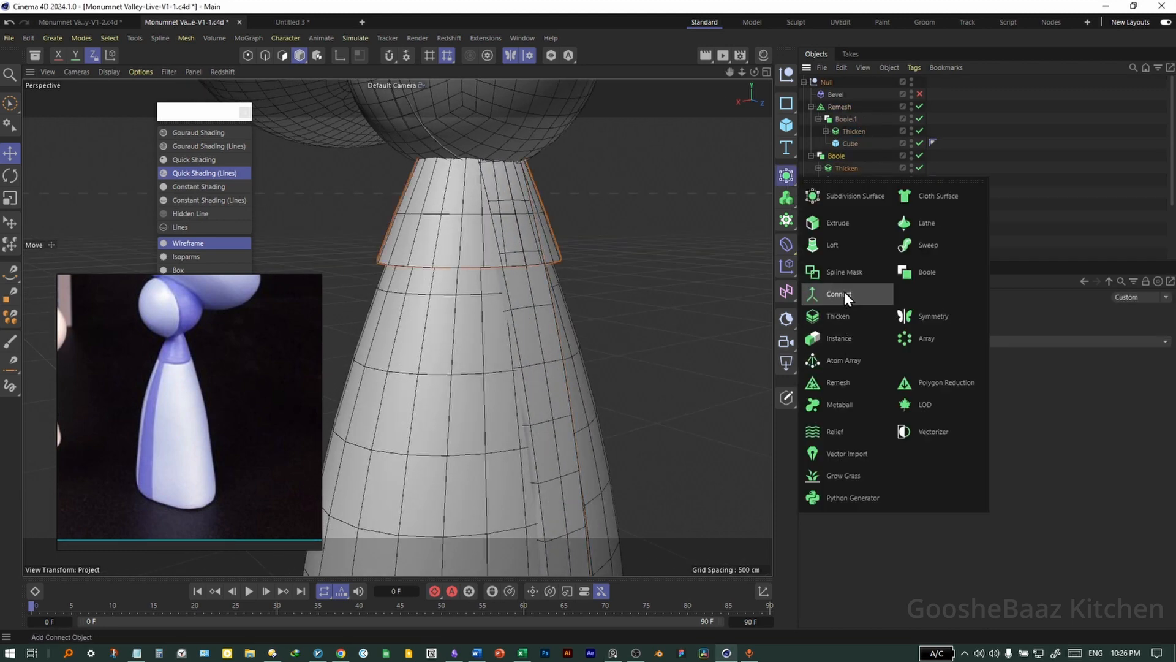
left_click(846, 386)
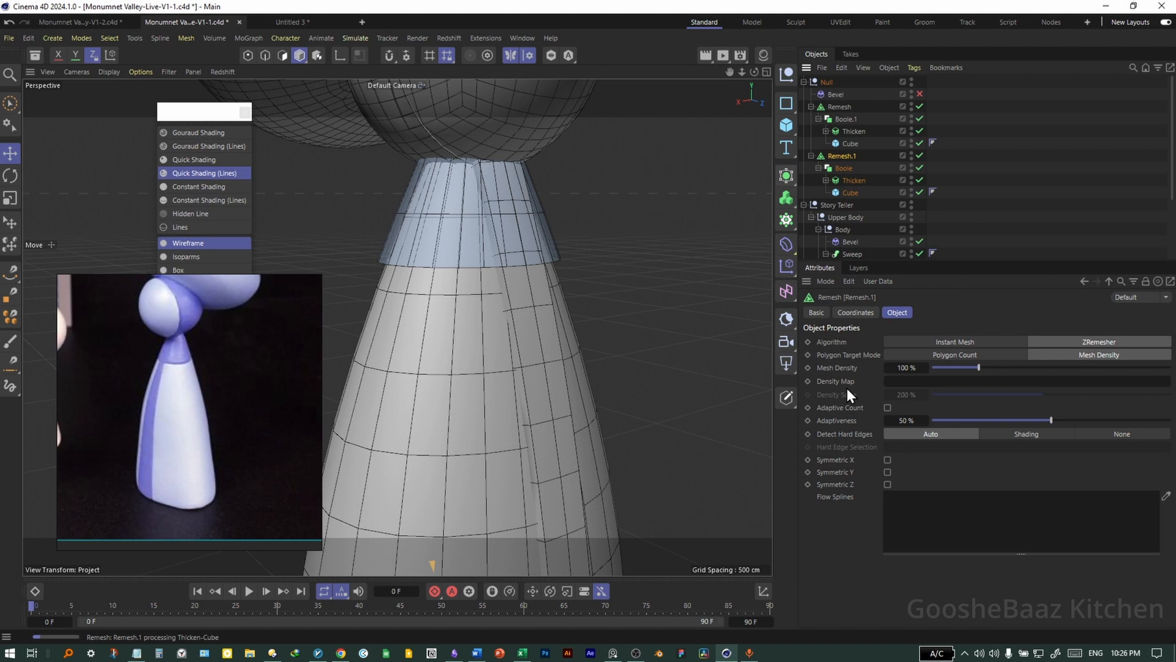
left_click(889, 459)
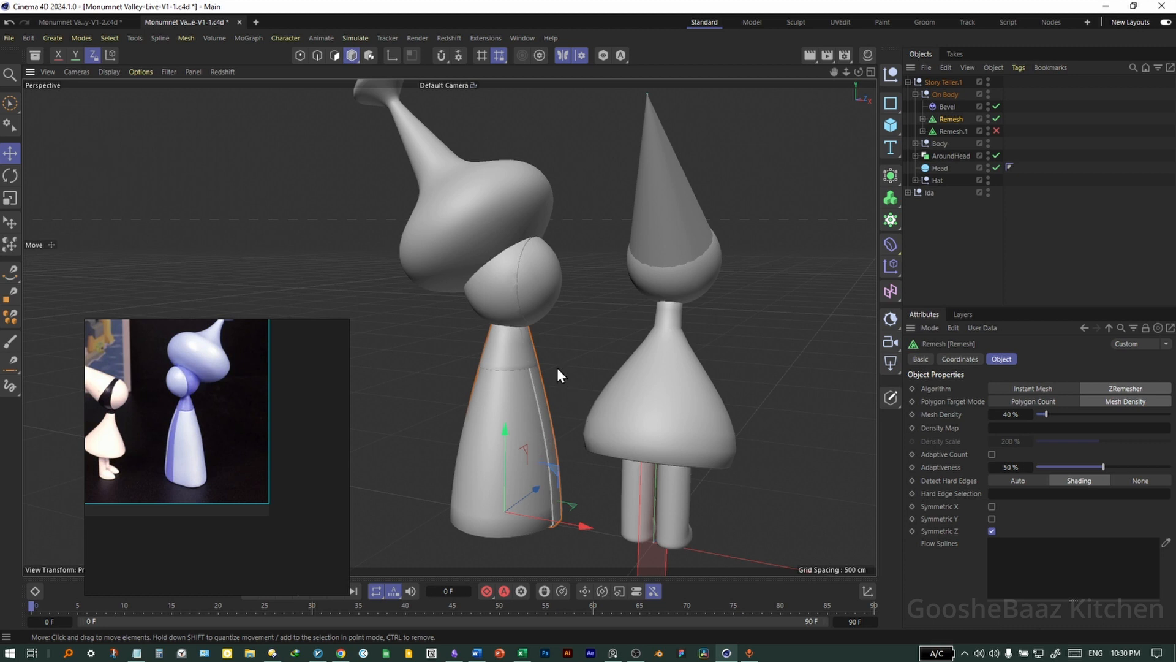
mouse_move(540, 409)
left_mouse_down("alt")
mouse_move(553, 420)
mouse_move(583, 396)
mouse_move(514, 417)
mouse_move(470, 456)
mouse_move(442, 447)
mouse_move(549, 425)
left_mouse_up("alt")
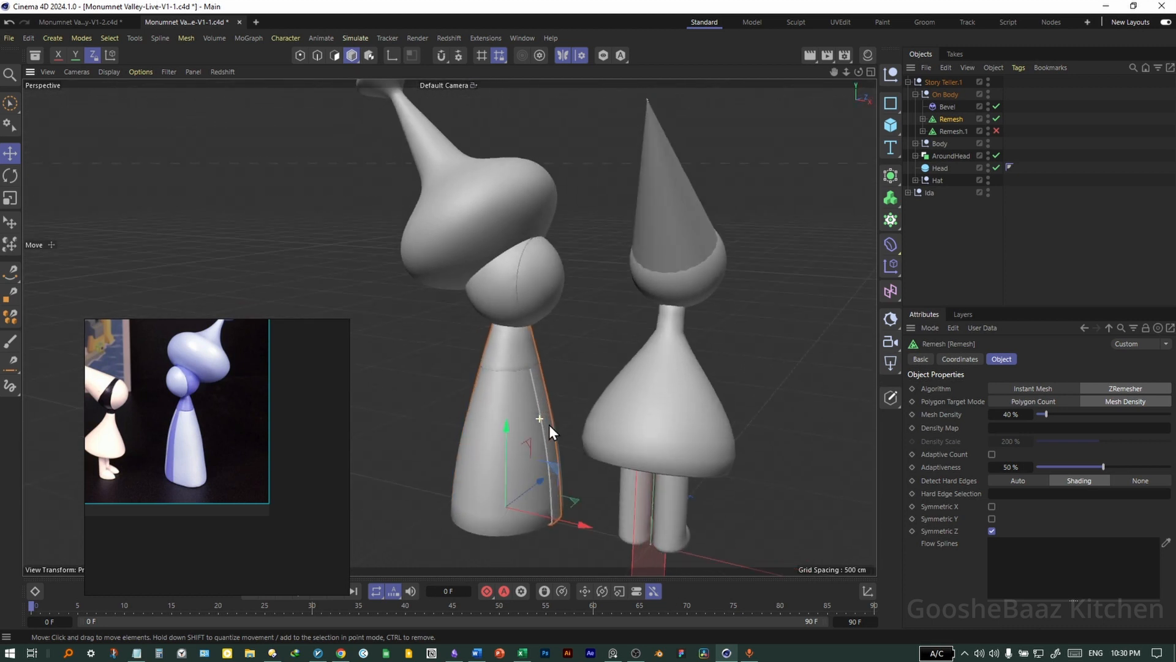
scroll(211, 423, "down", 2)
middle_click_drag(210, 417, 225, 437)
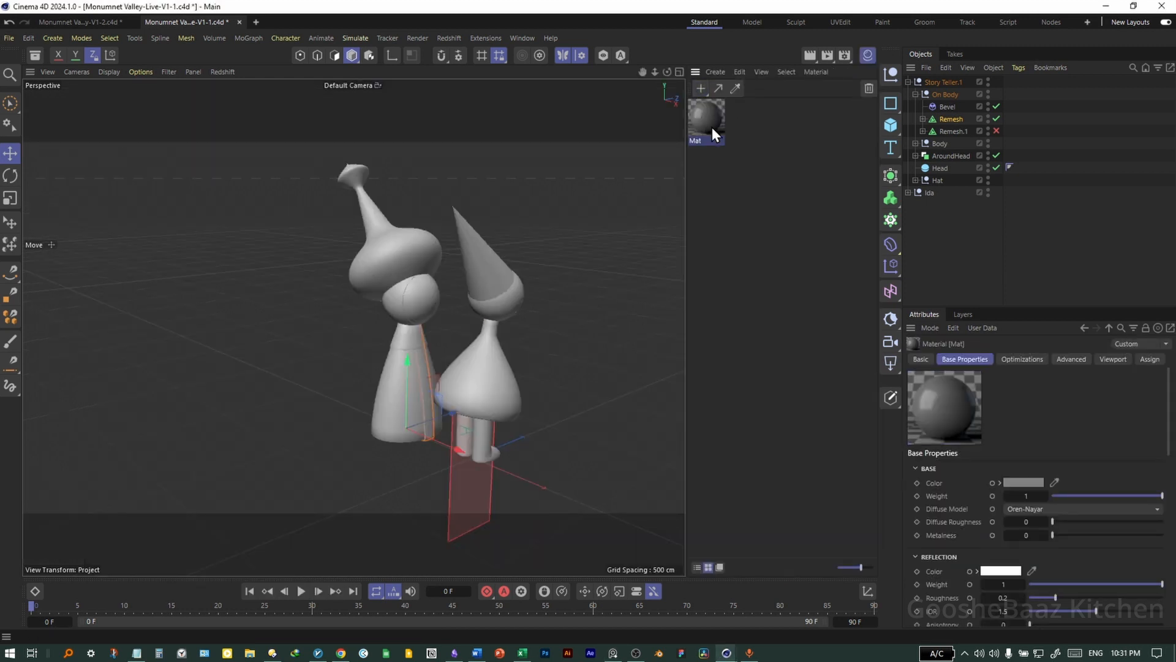
Open the new material's RS Standard node for editing and set its reflection IOR to 2 and roughness to 0.2.
double_click(712, 127)
left_click_drag(877, 117, 646, 133)
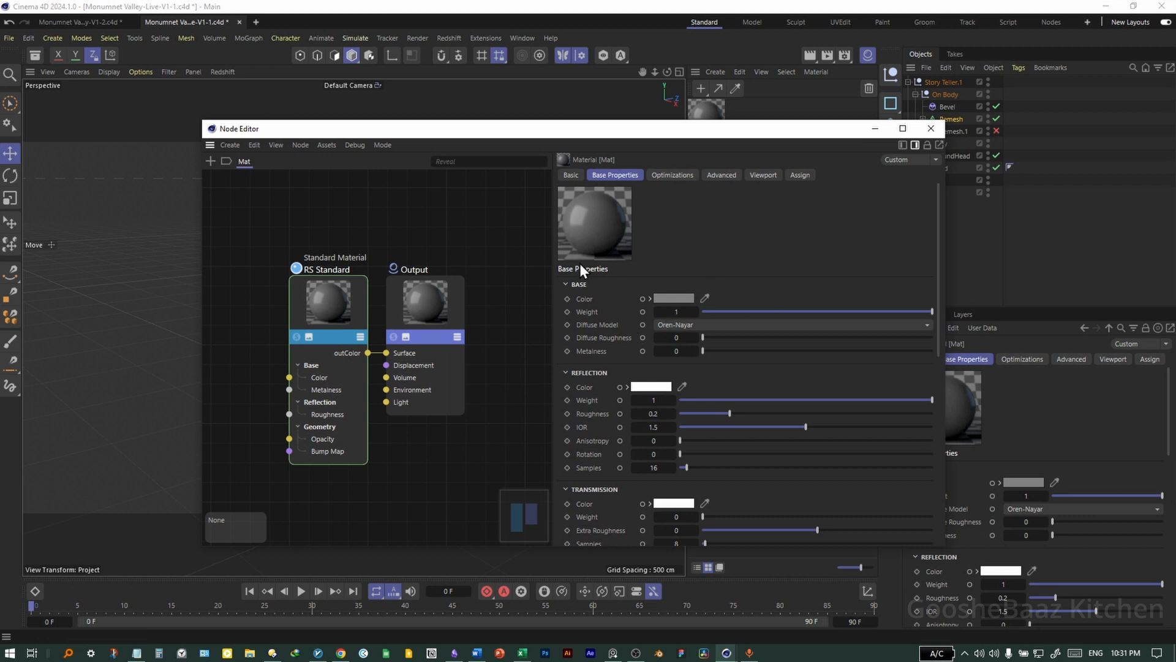
left_click(319, 318)
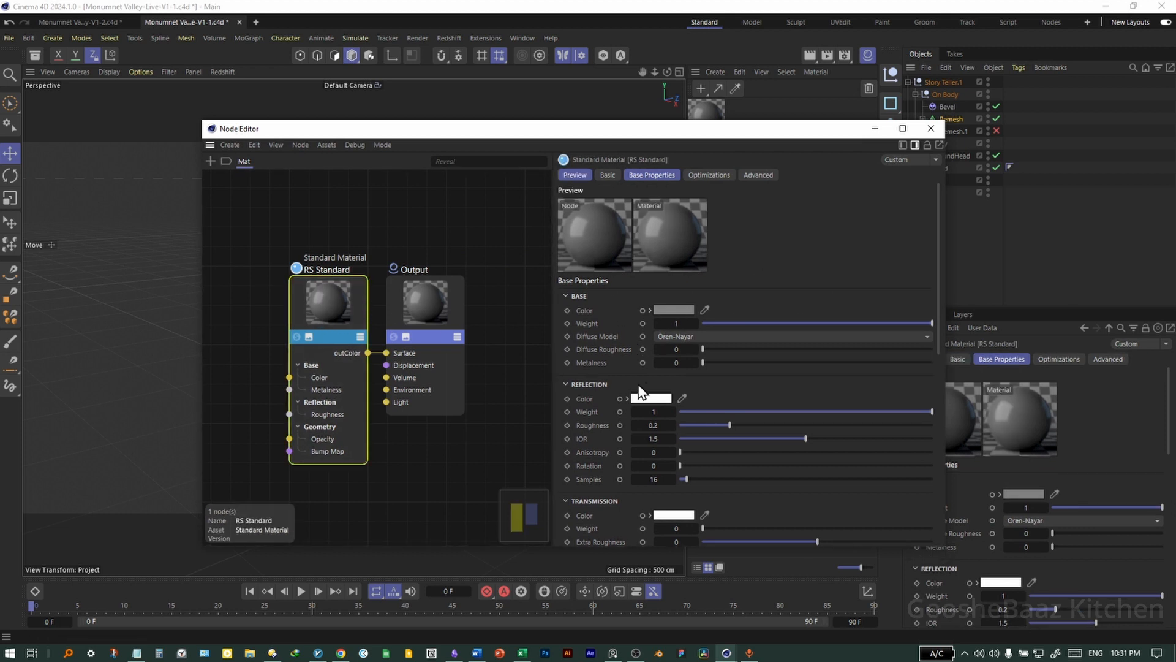
scroll(637, 388, "down", 3)
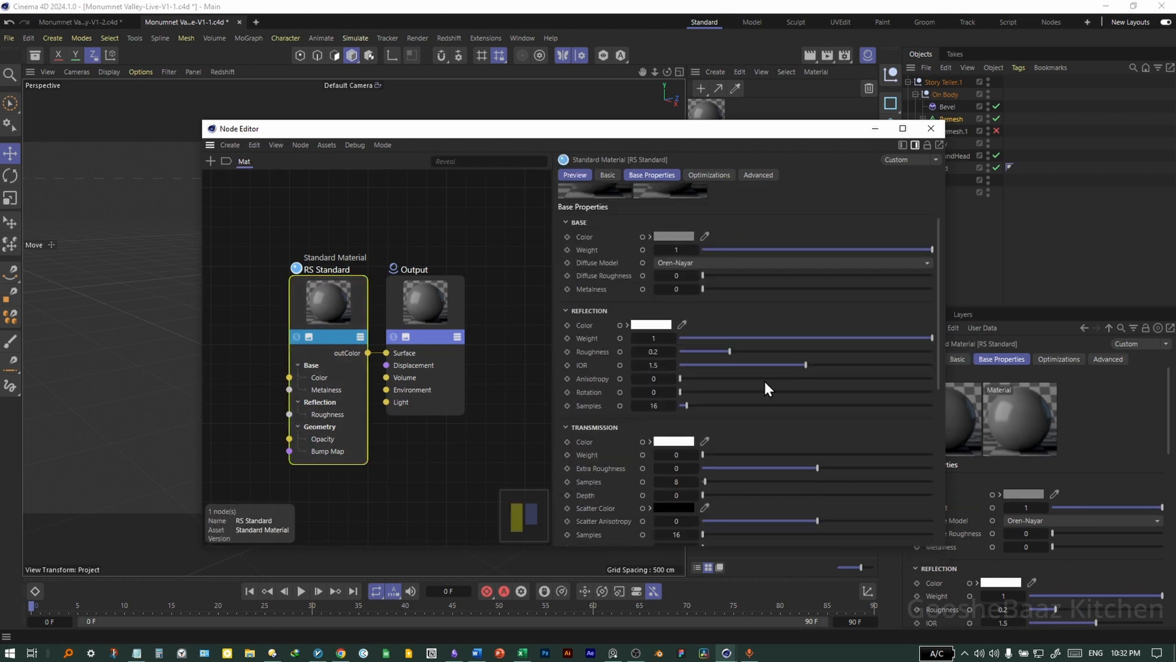
double_click(658, 365)
type("2")
key("Return")
mouse_move(715, 353)
left_mouse_down()
mouse_move(702, 354)
mouse_move(729, 354)
left_mouse_up()
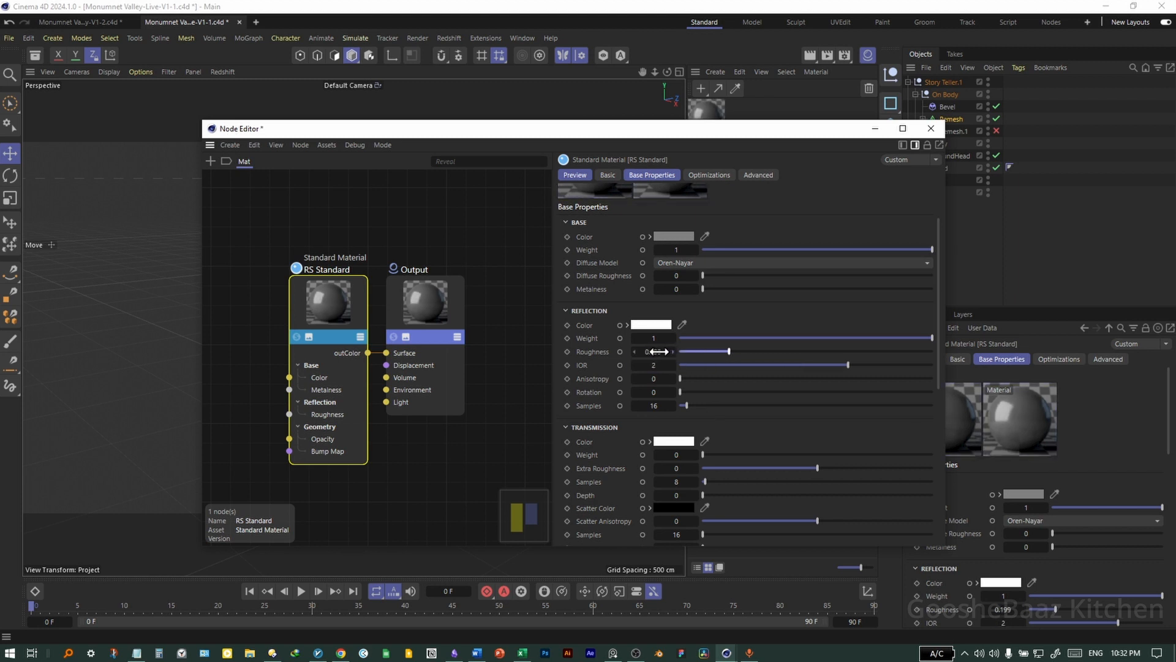
double_click(657, 351)
type("0.2")
key("Return")
Set the material's base color to a deep blue, RGB 31, 40, 125, at a weight of 1, and close the Node Editor.
left_click_drag(805, 127, 762, 141)
left_click(684, 321)
left_click_drag(760, 438, 767, 442)
left_click(766, 449)
left_click_drag(613, 425, 623, 427)
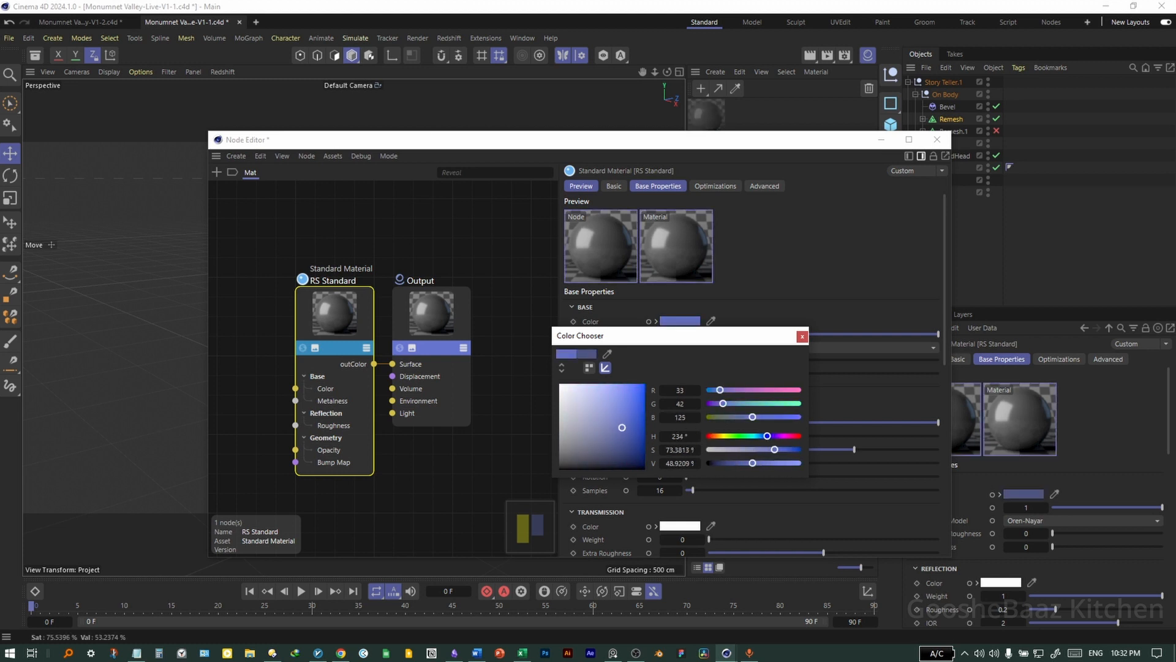
left_click(802, 336)
left_click_drag(755, 140, 689, 131)
left_click_drag(737, 325, 895, 335)
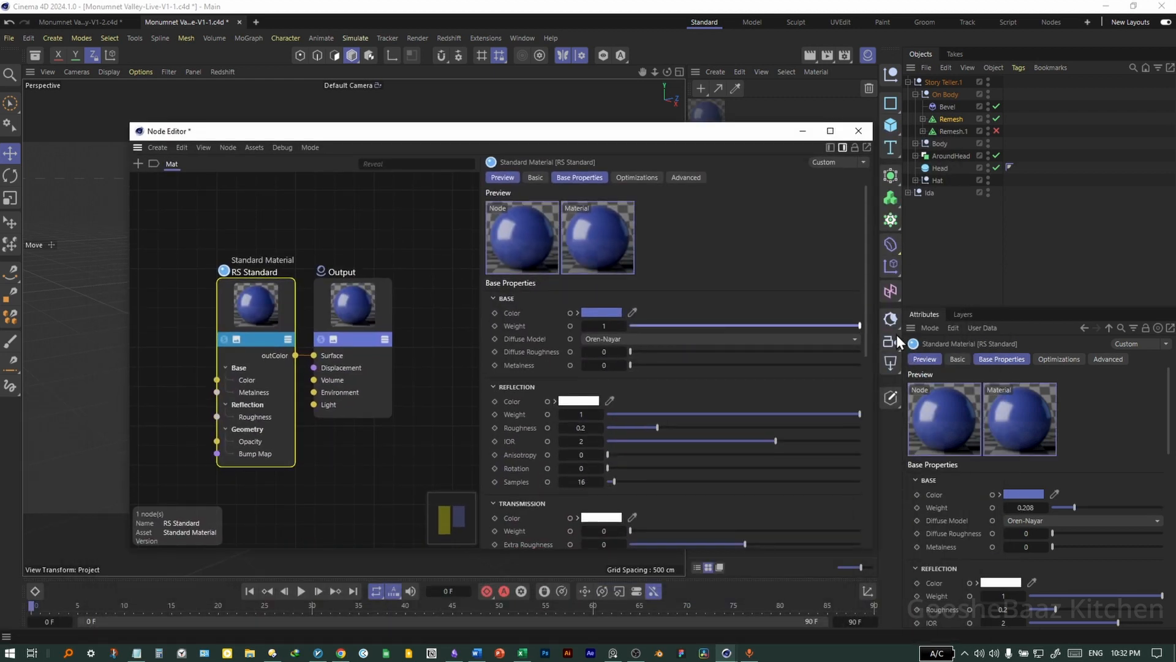
left_click(858, 131)
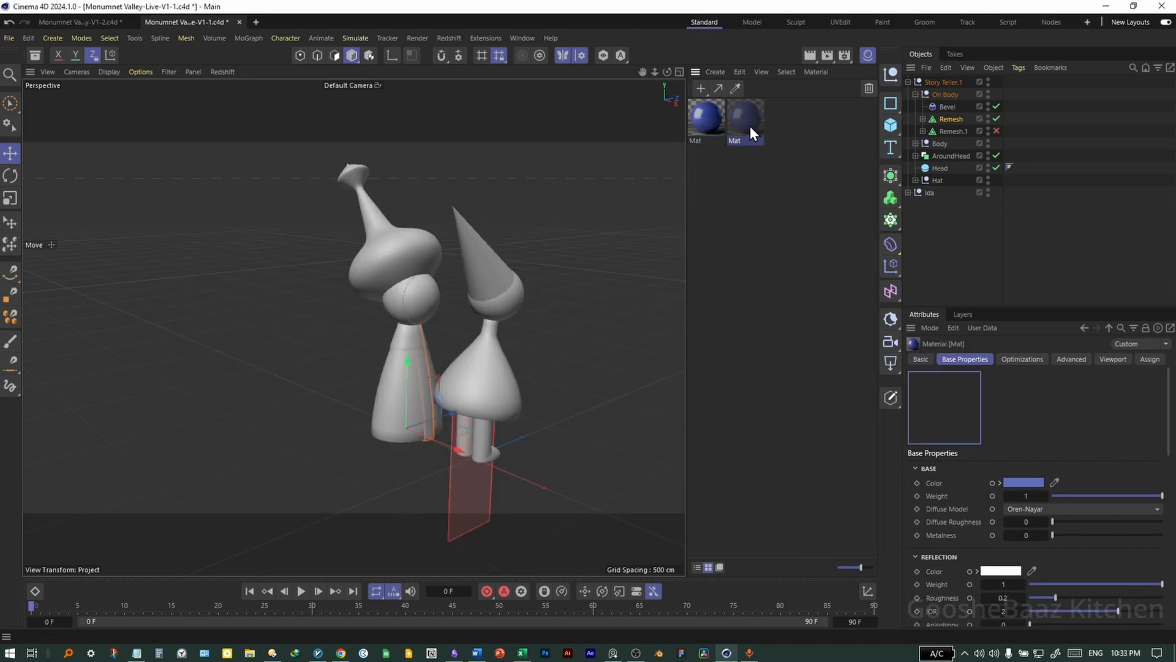
Duplicate the blue material and lower the copy's base color saturation to 40 %.
double_click(749, 126)
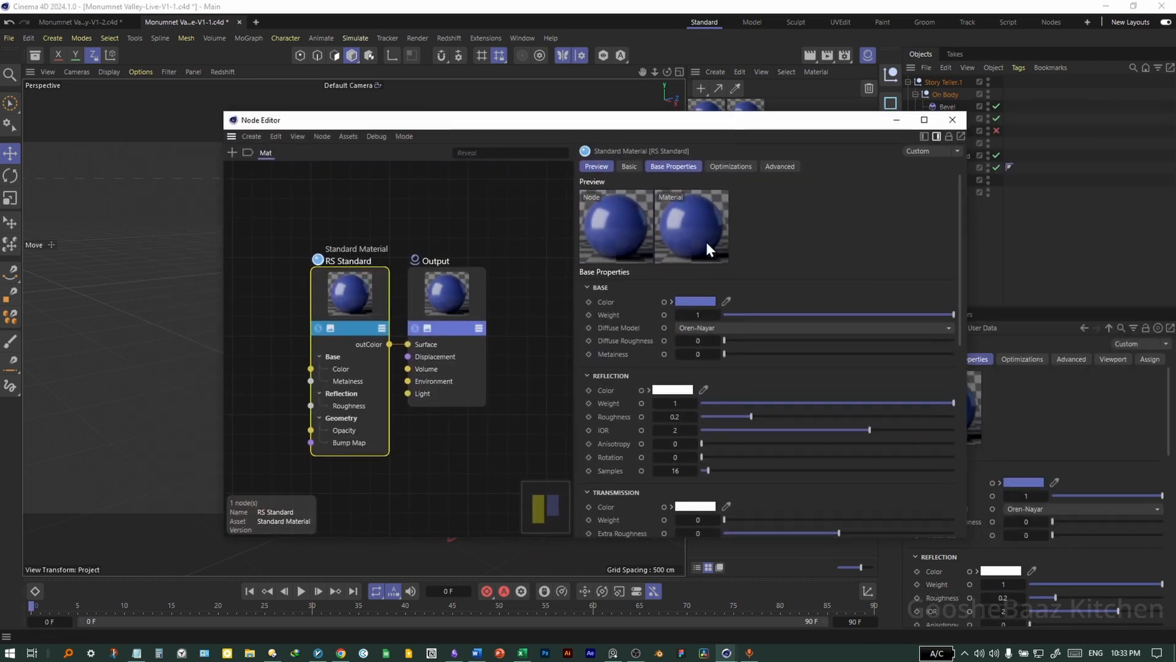
left_click(695, 301)
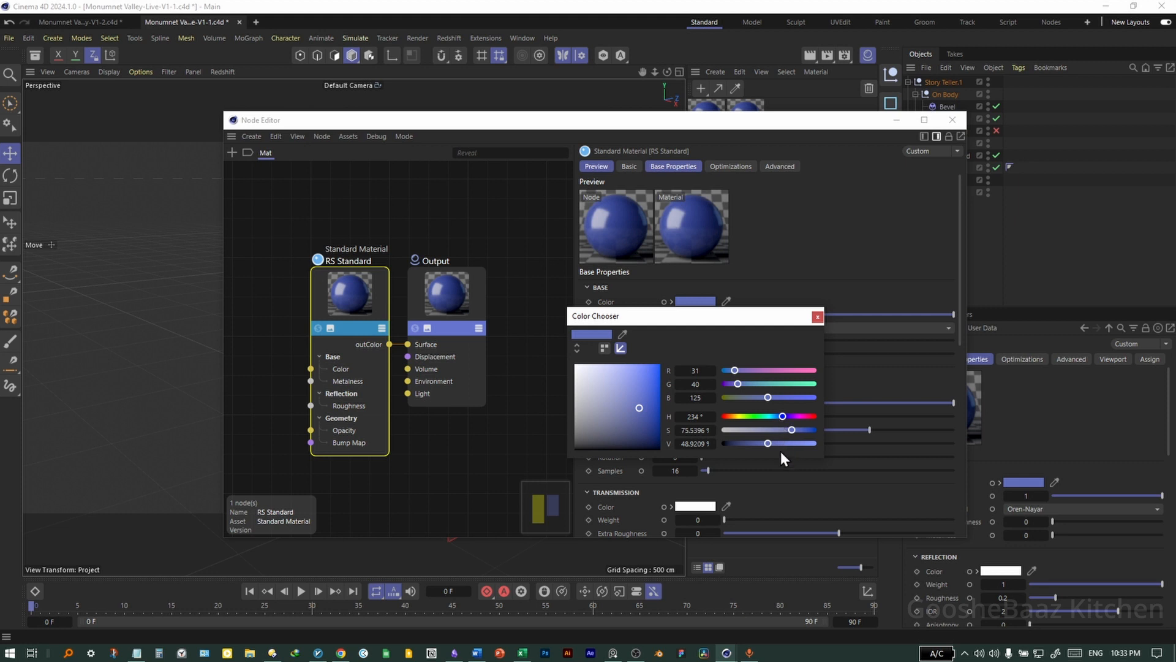
left_click_drag(787, 433, 763, 434)
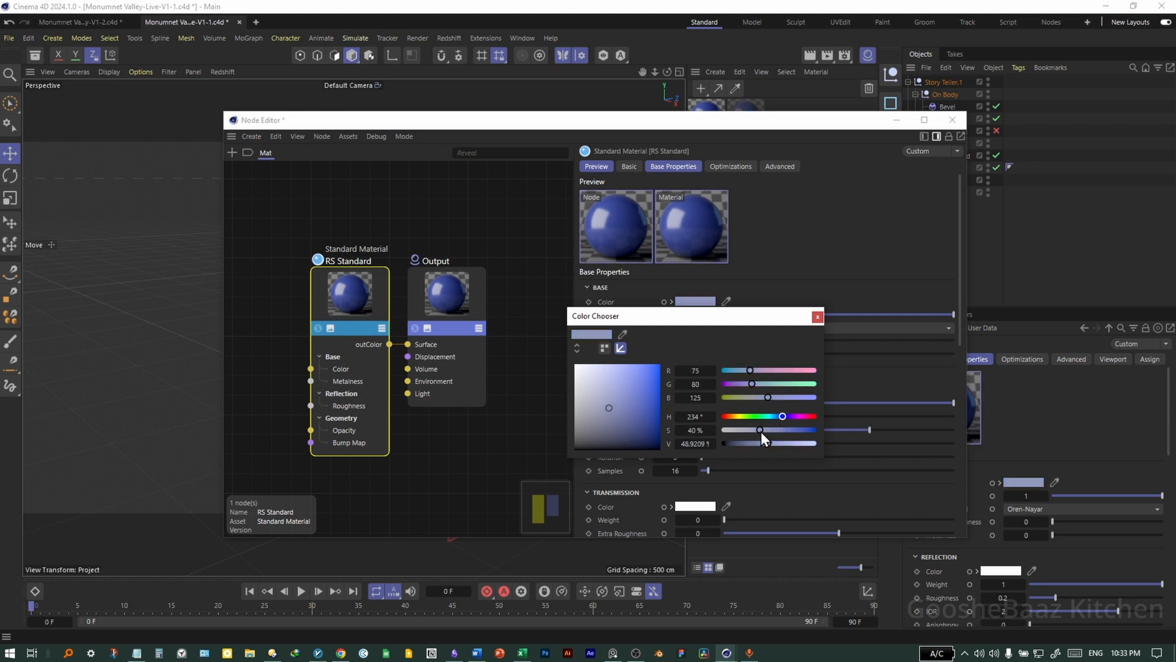
left_click(953, 120)
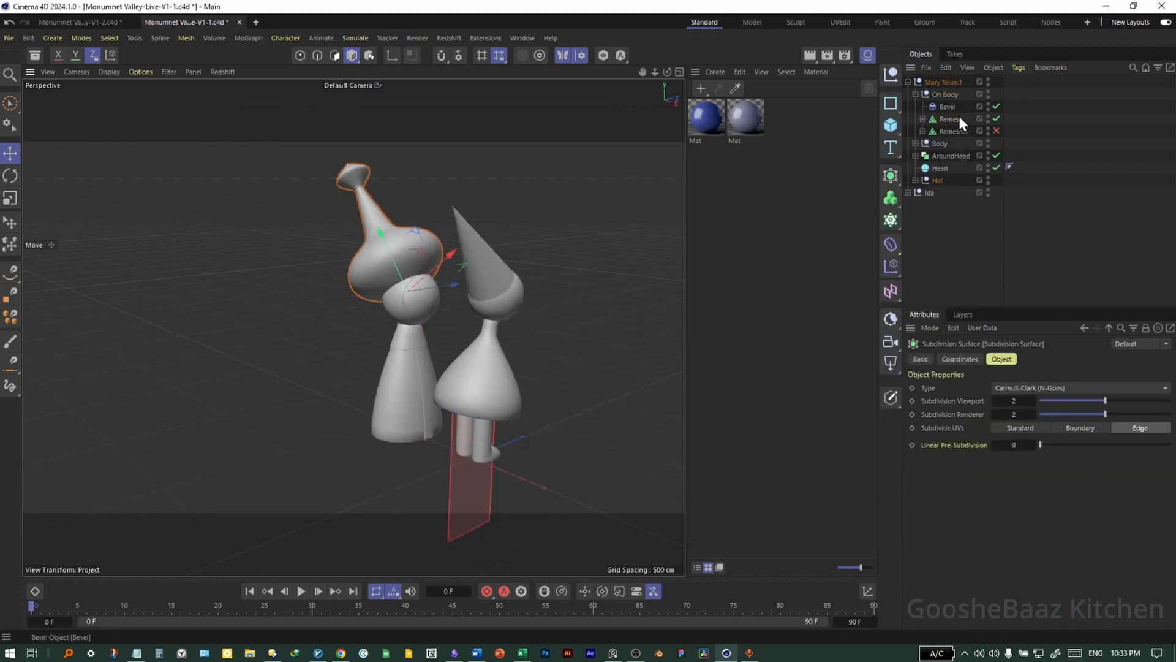
Apply the desaturated blue material to the Story Teller's Hat and the deep blue material to AroundHead.
left_click(938, 181)
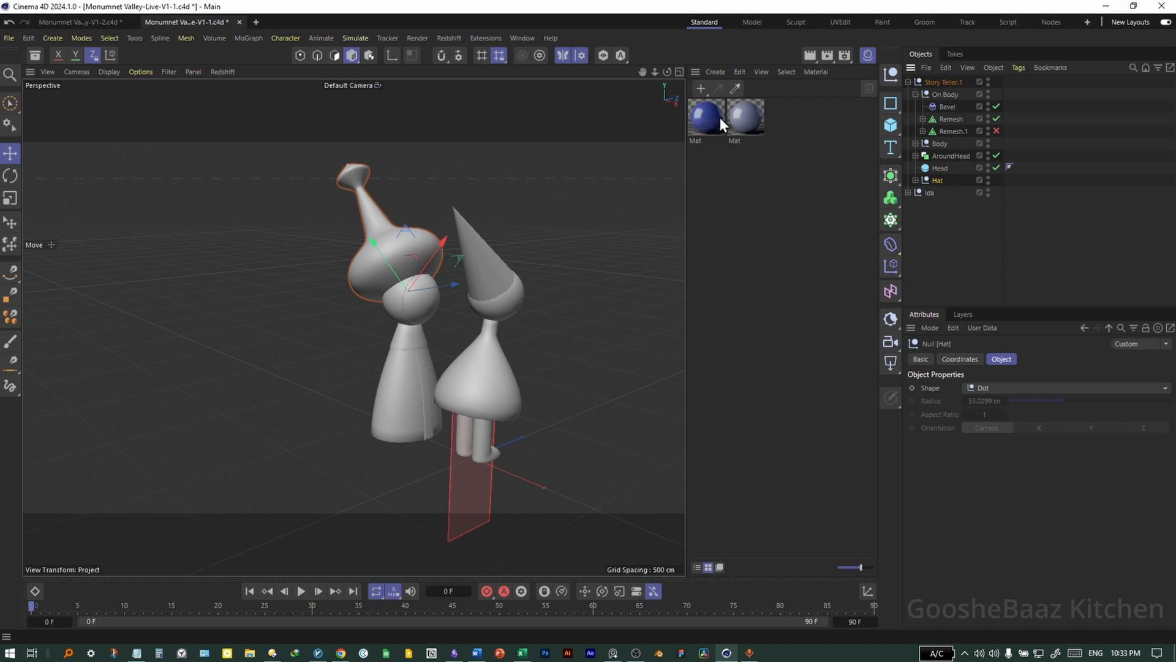
left_click_drag(741, 120, 935, 182)
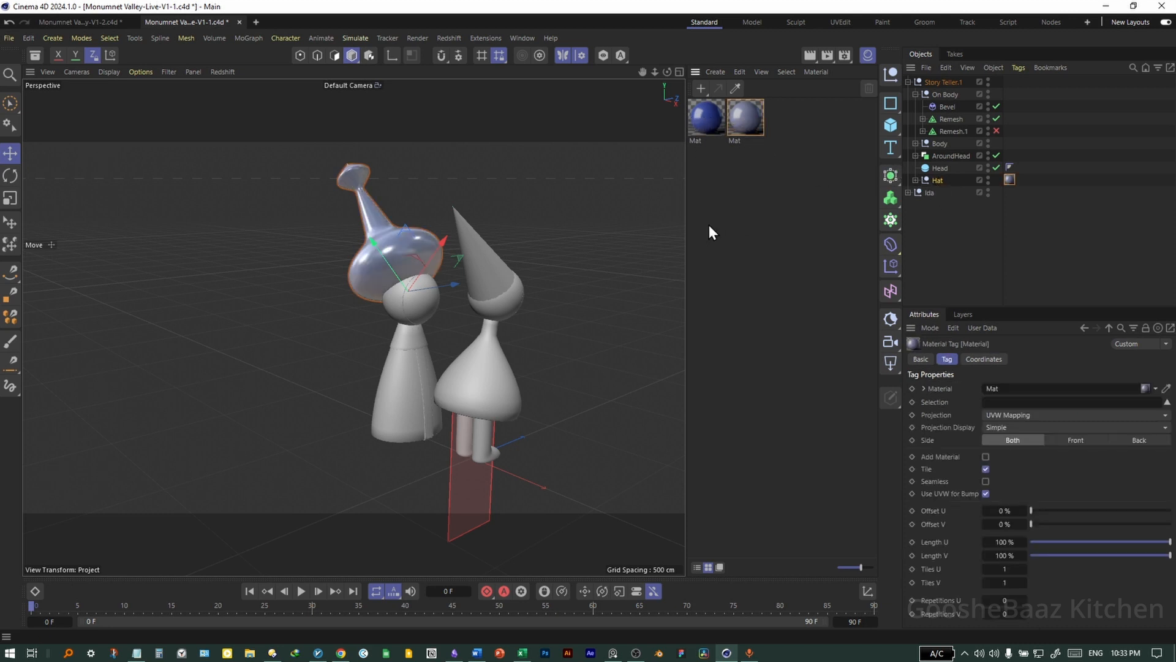
left_click_drag(707, 120, 409, 296)
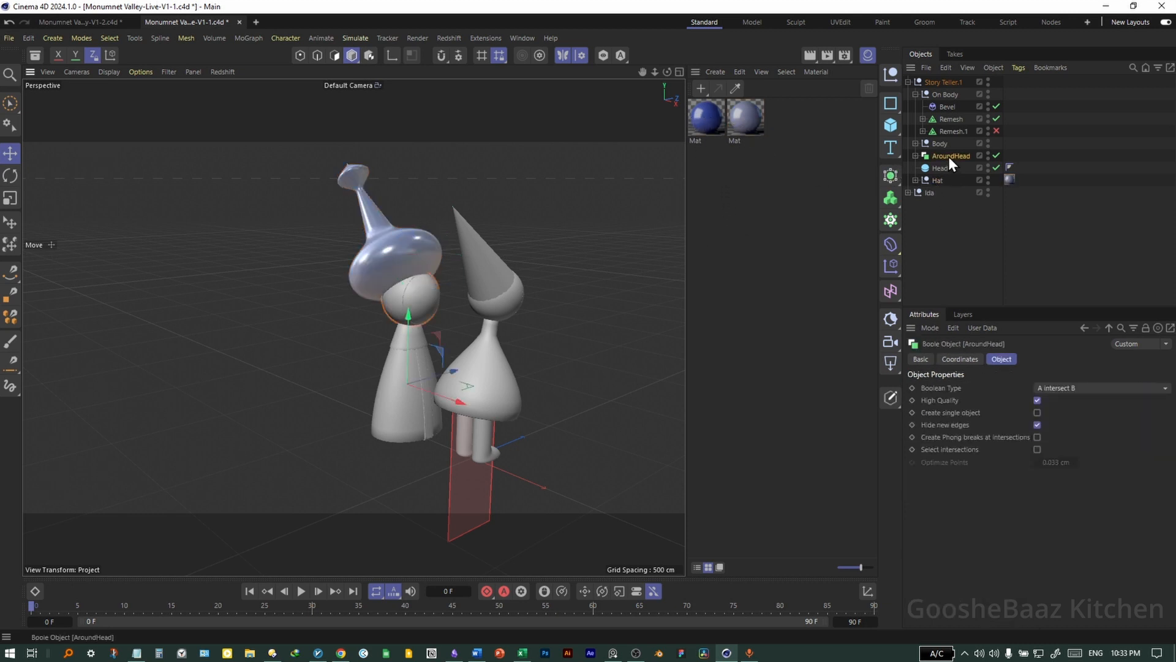
left_click(947, 106)
left_click(946, 94)
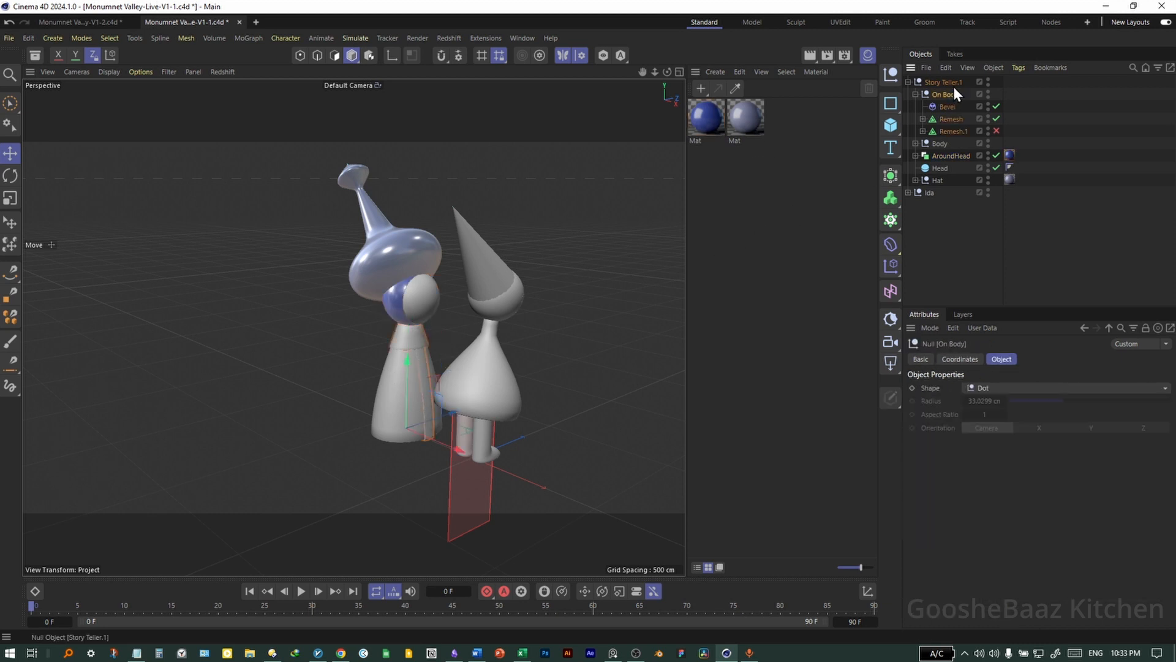
Apply the deep blue material to the Story Teller's On Body group and the desaturated blue one to Body and Head.
left_click_drag(711, 118, 946, 94)
left_click_drag(939, 145, 938, 144)
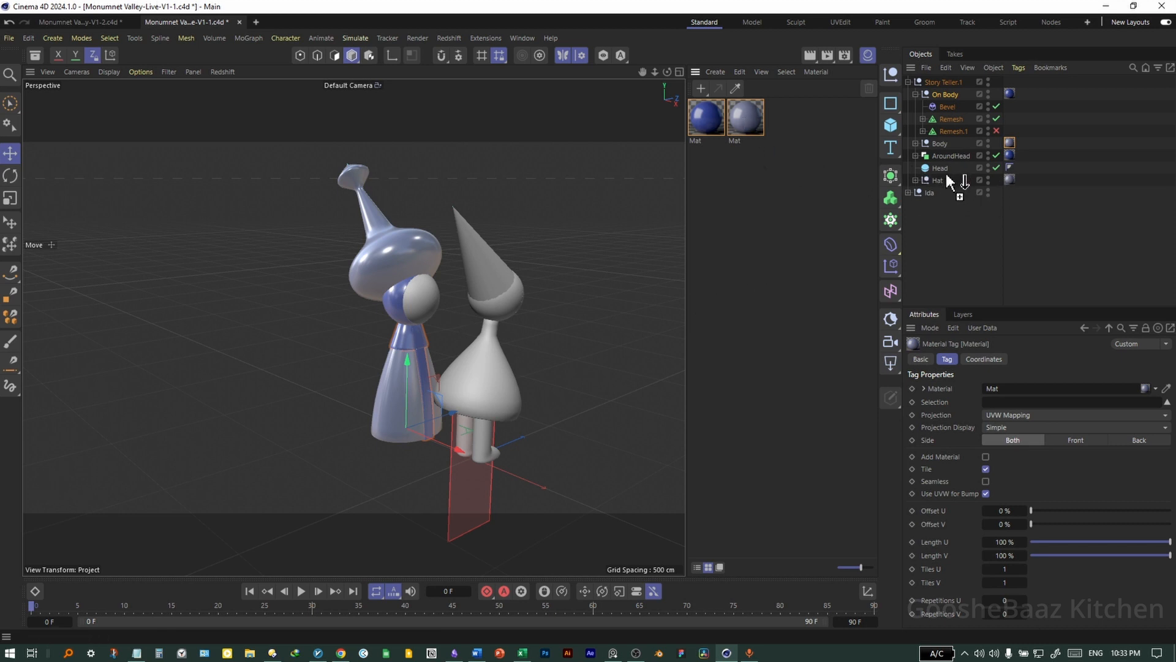
left_click_drag(946, 175, 947, 170)
left_click_drag(478, 331, 441, 328, "alt")
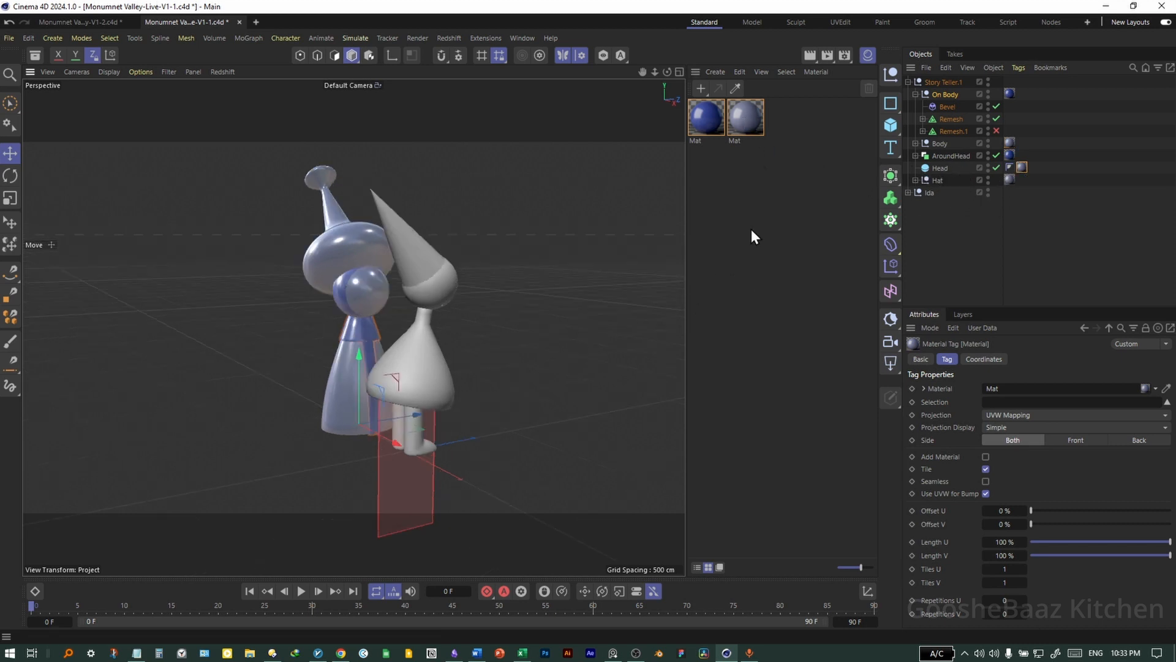
Duplicate the desaturated blue material and set the copy's base color to white.
left_click(751, 229)
mouse_move(755, 139)
left_mouse_down()
mouse_move(775, 132)
mouse_move(765, 119)
mouse_move(775, 129)
left_mouse_up()
key("ctrl+z")
double_click(778, 126)
left_click(730, 293)
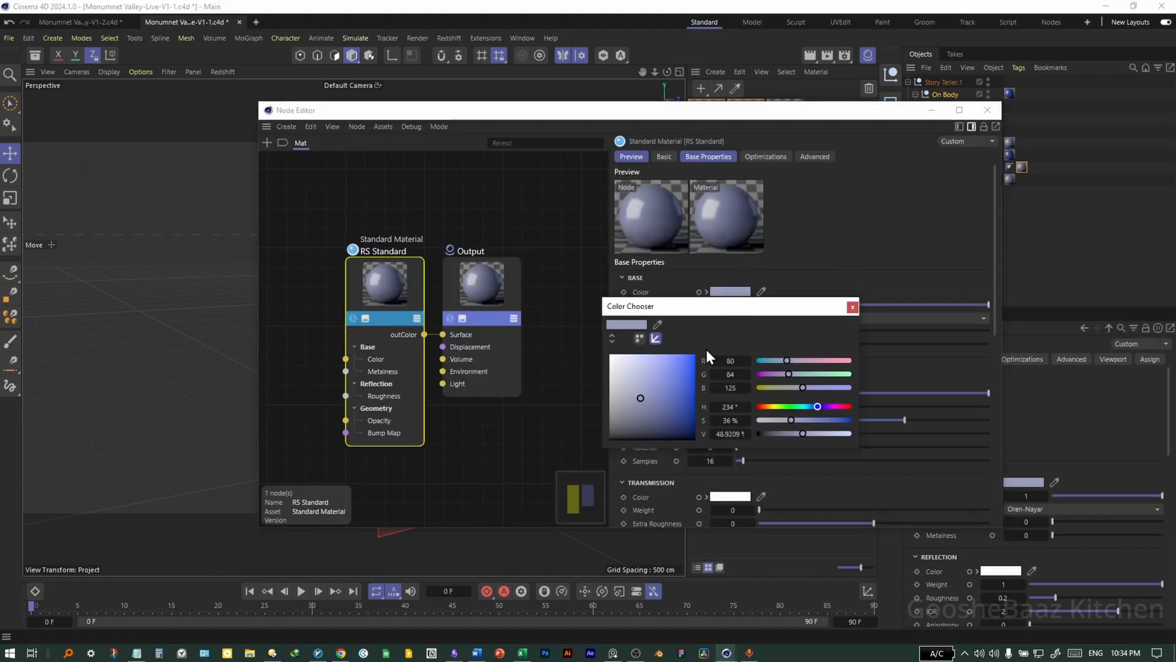
left_click(852, 306)
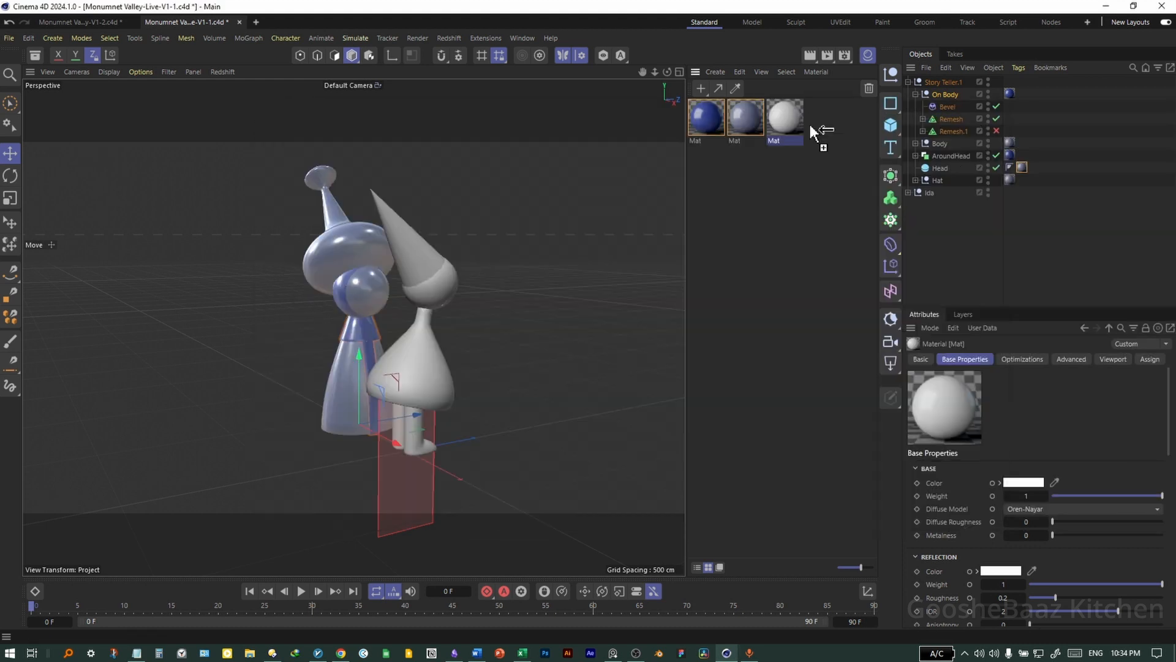
Duplicate the white material, set the copy's base color to black, and close the Node Editor.
left_click_drag(804, 125, 810, 124, "ctrl")
double_click(815, 124)
left_click(907, 301)
left_click_drag(804, 429, 793, 448)
left_click(1028, 316)
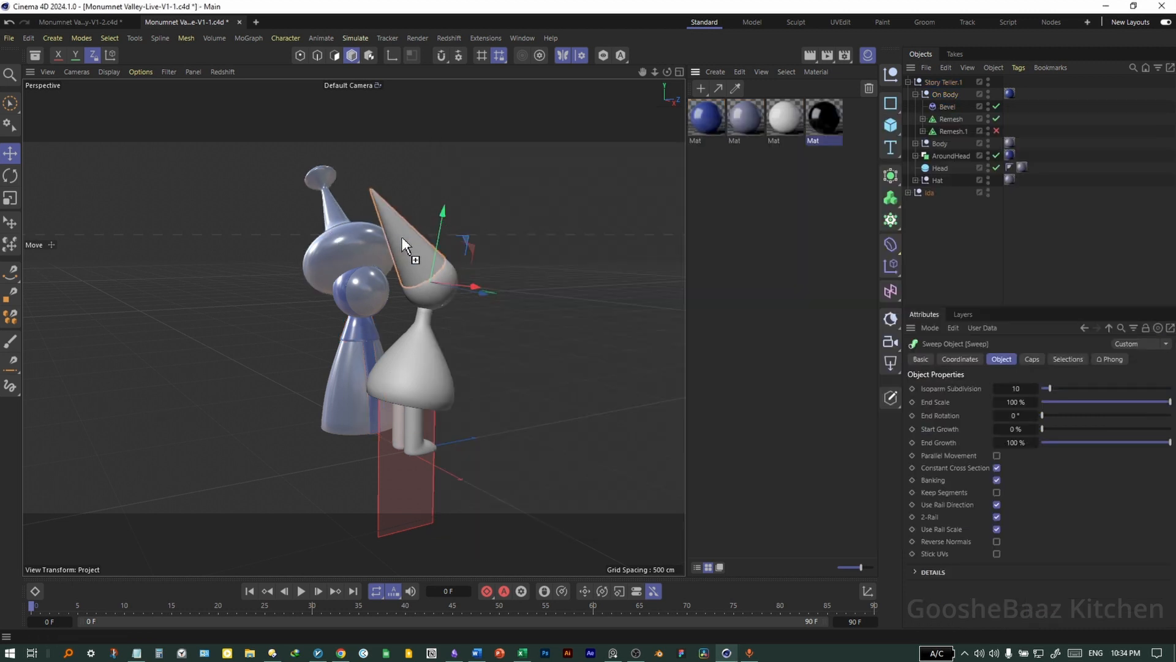
Apply the white material to Ida's body, legs and head, and the black material to the shell around her head.
left_click(396, 377)
mouse_move(785, 118)
left_mouse_down()
mouse_move(752, 162)
mouse_move(404, 374)
left_mouse_up()
left_click(427, 446)
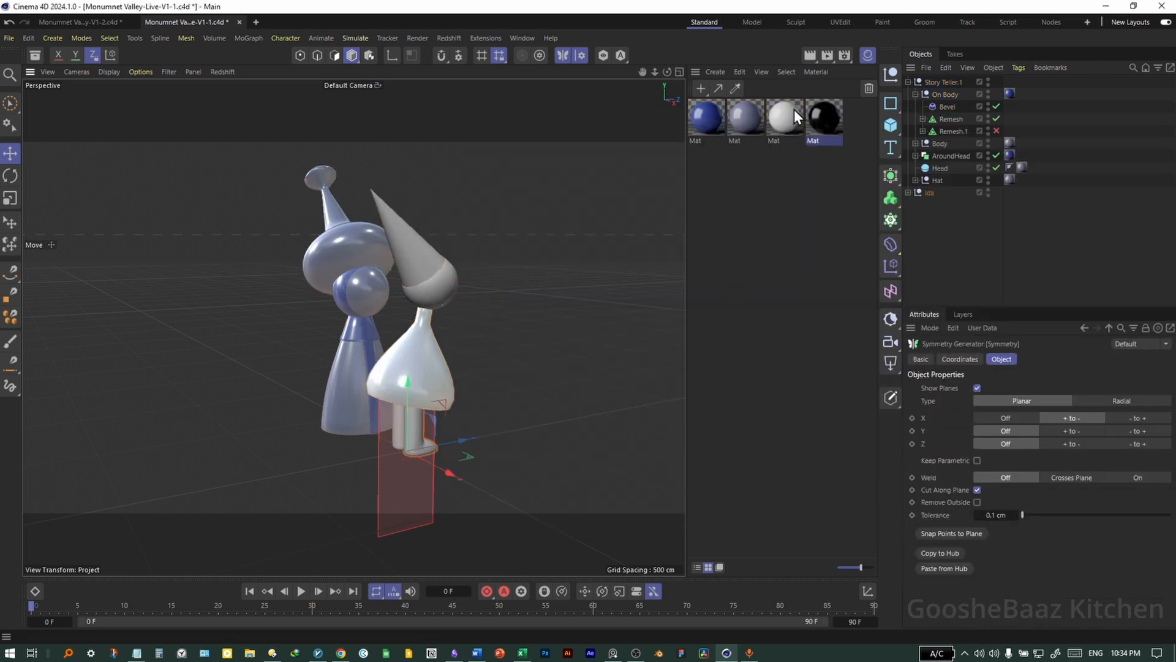
left_click_drag(791, 115, 432, 444)
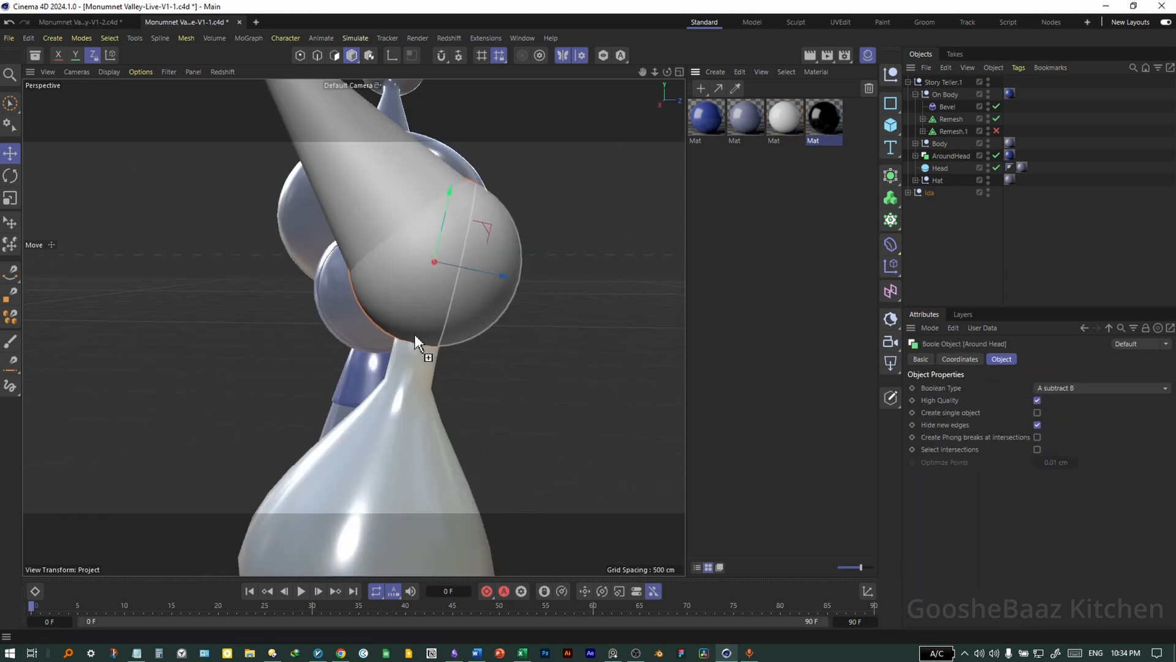
left_click_drag(414, 333, 424, 297)
scroll(545, 334, "down", 6)
Open the Redshift RenderView, start the live render, and move its window clear of the characters in the viewport.
left_click_drag(406, 411, 888, 334, "alt")
left_click(828, 55)
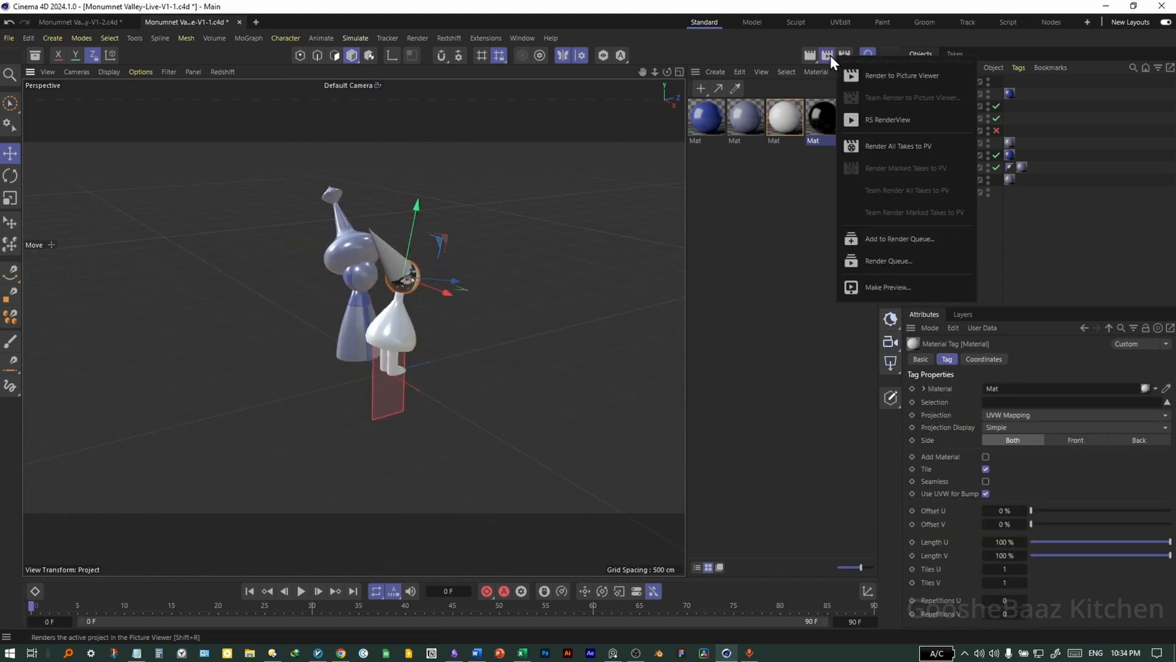
left_click(899, 120)
left_click_drag(851, 152, 696, 325)
left_click(452, 358)
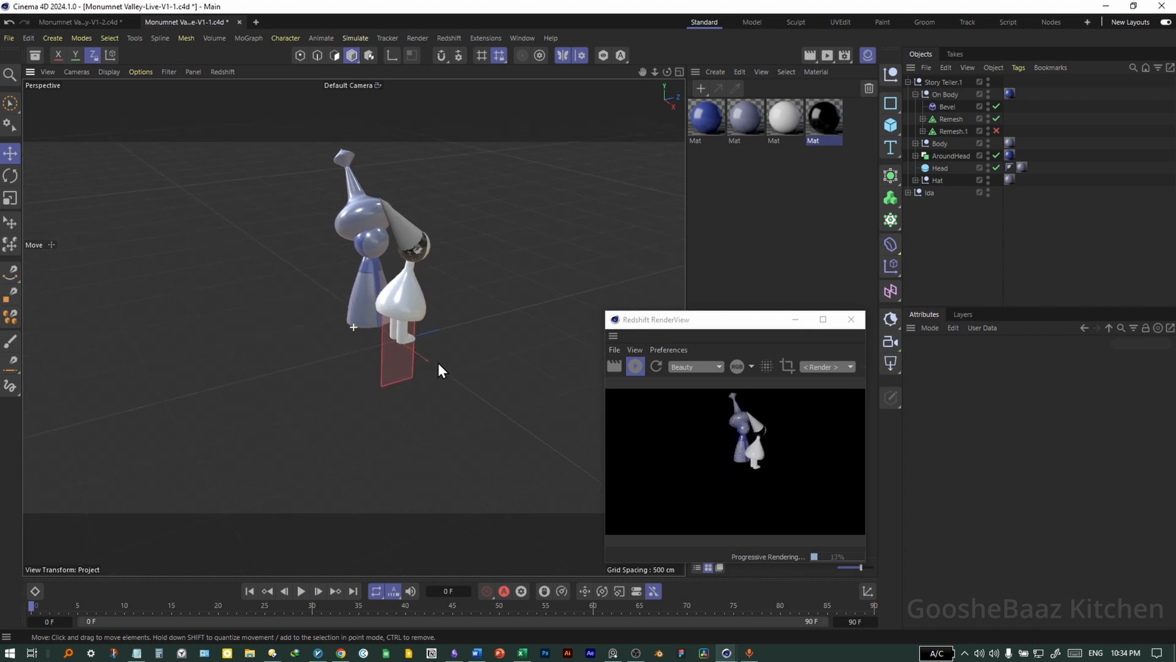
Add a Backdrop object behind and beneath the two characters and scale it up.
left_click(891, 125)
left_click(940, 338)
key("t")
left_click_drag(331, 375, 415, 411)
Rotate an RS Area Light to shine down on both characters and raise it well above their heads.
key("r")
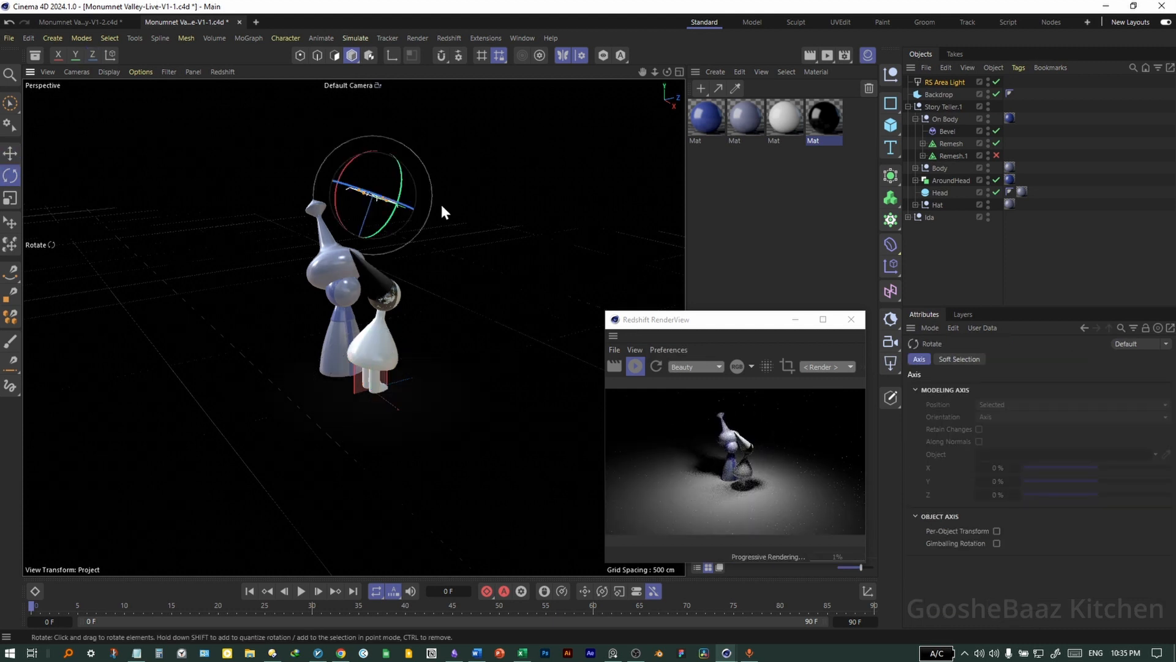
key("e")
scroll(410, 280, "up", 3)
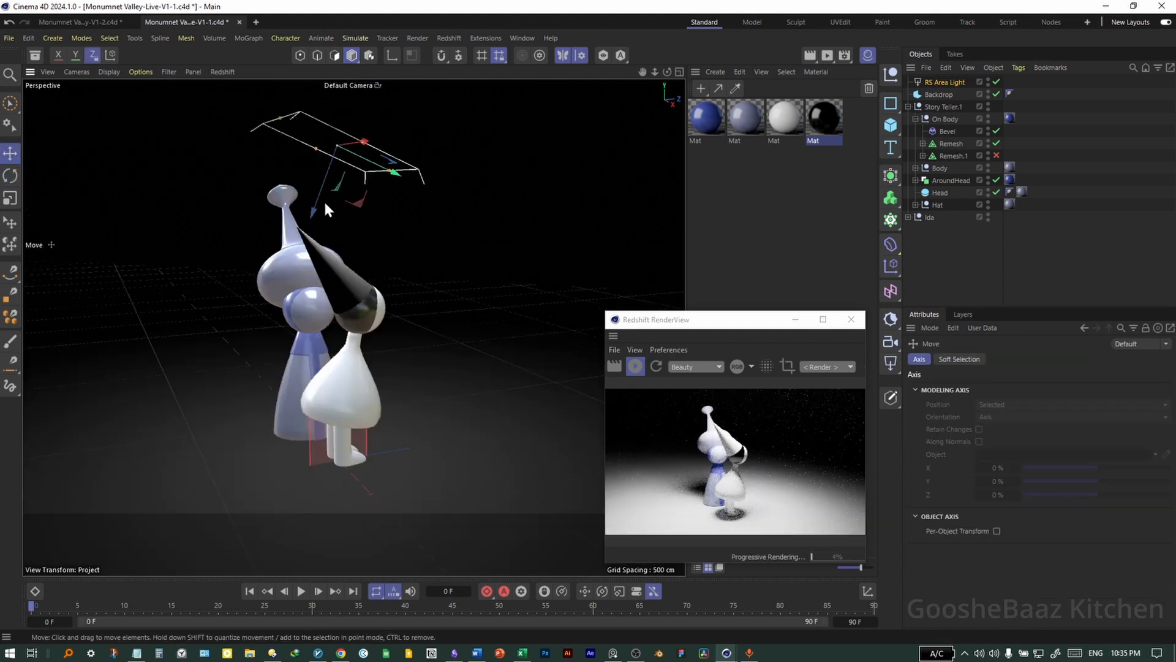
left_click_drag(324, 199, 550, 235)
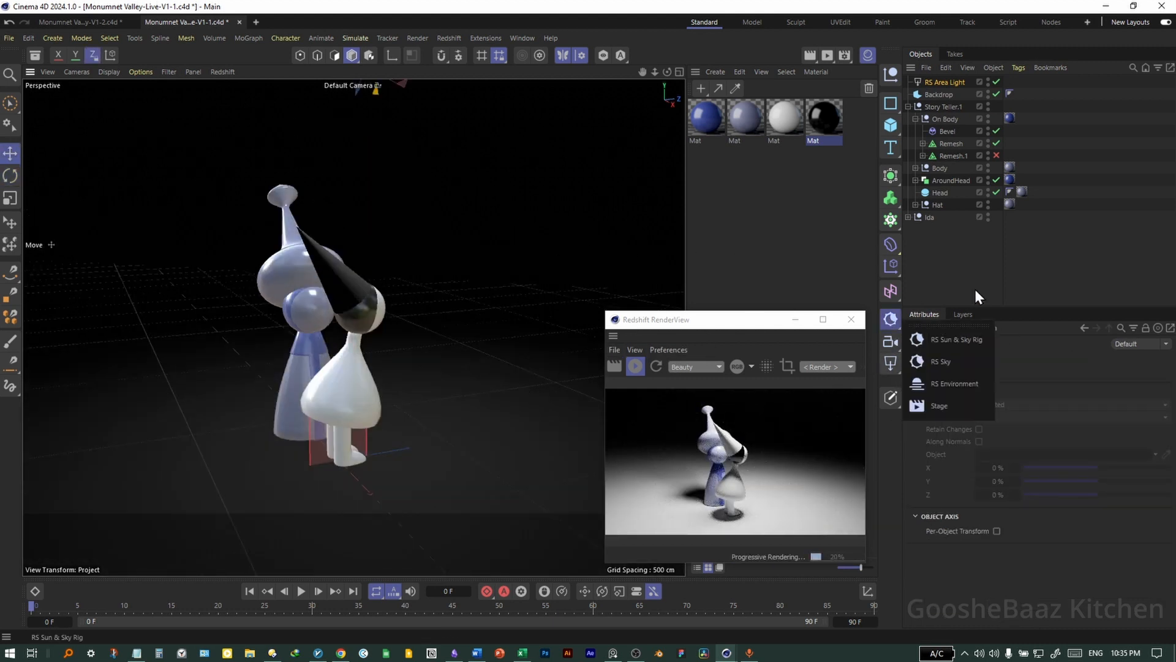
Add an RS Dome Light with an intensity of 0.2 and move the RenderView window aside.
left_click(892, 366)
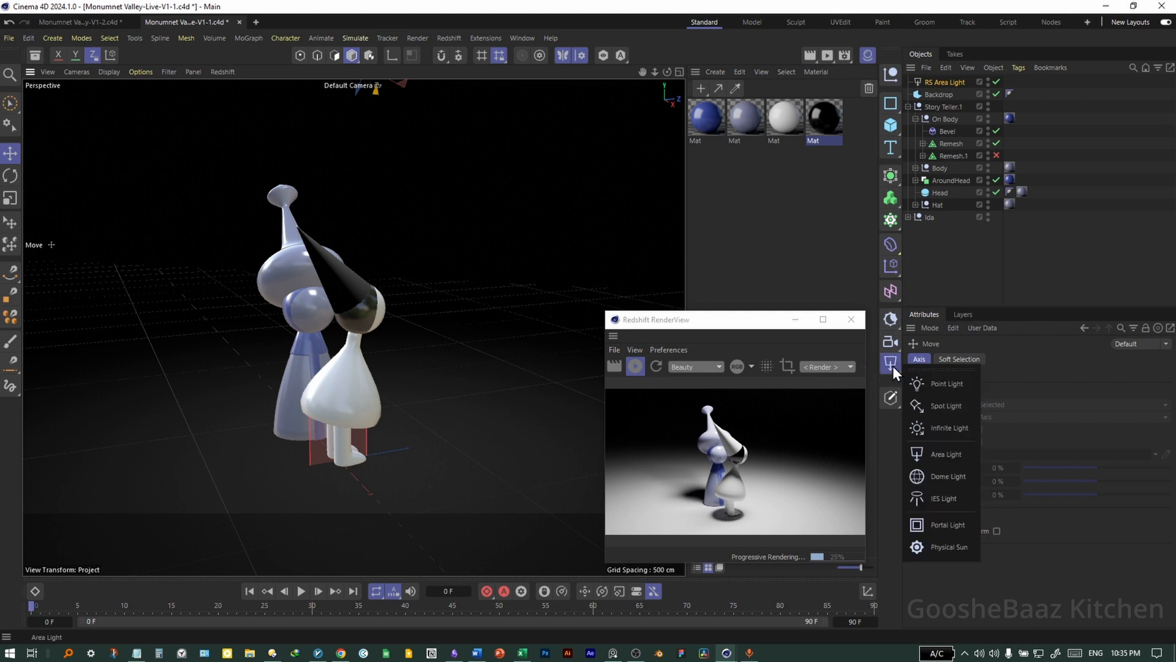
left_click(948, 476)
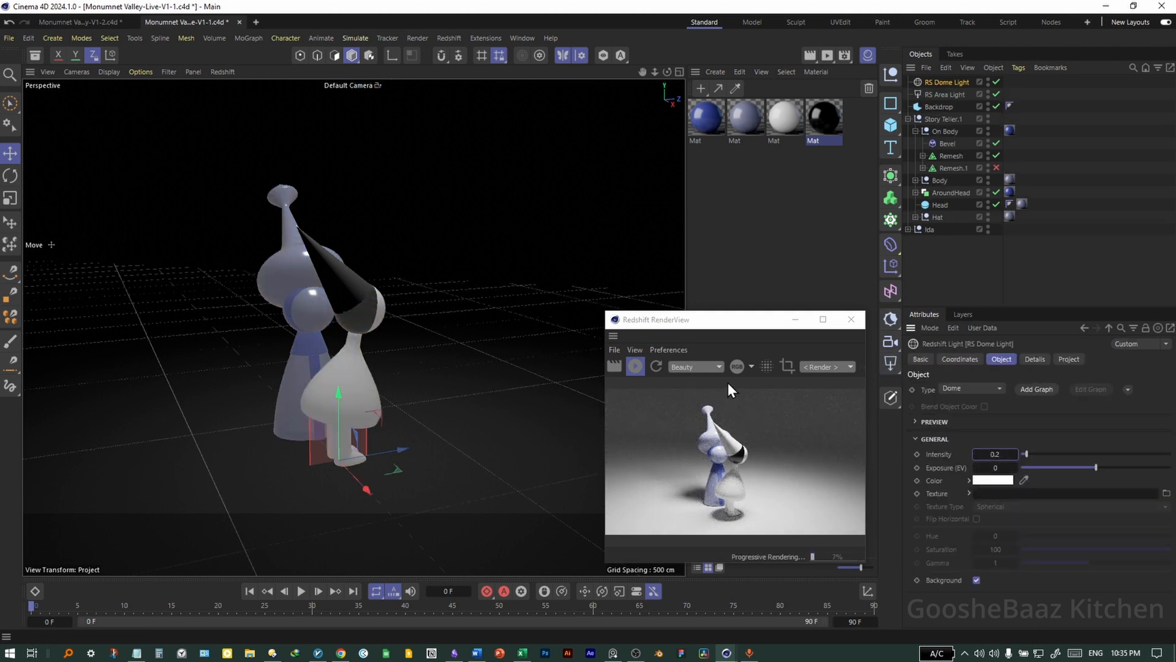
left_click_drag(743, 321, 791, 317)
Collapse the Story Teller hierarchy, save the project, and move Ida beside the Story Teller, rotated to face the same way.
left_click(910, 119)
left_click(924, 131)
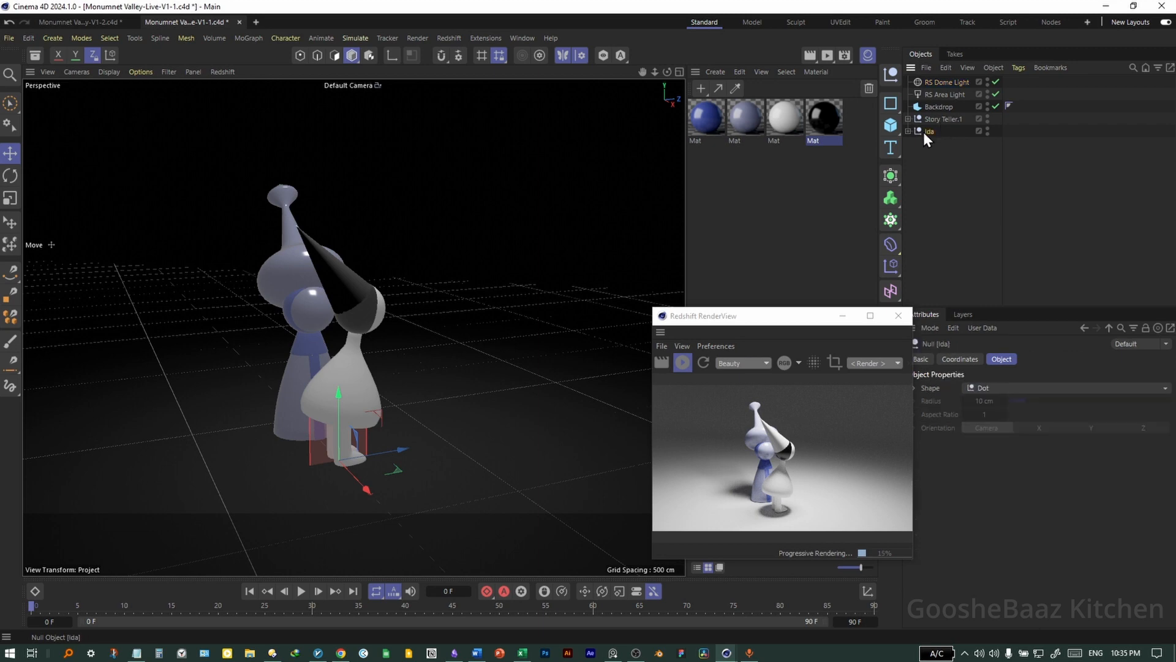
key("ctrl+s")
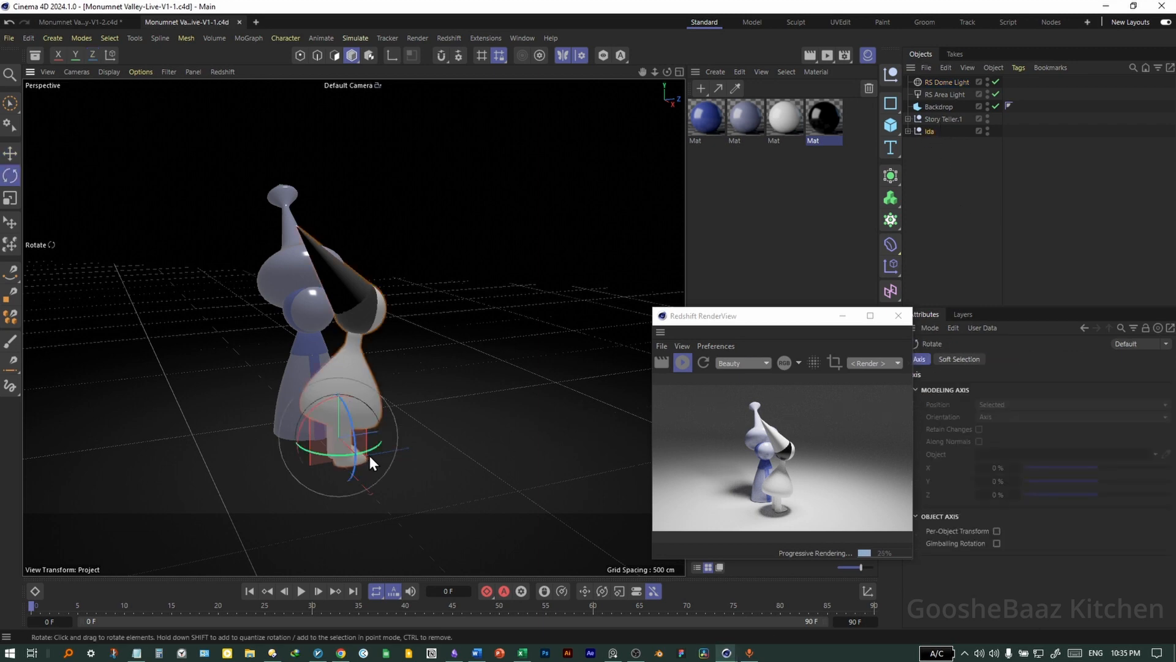
left_click_drag(369, 454, 412, 388)
key("r")
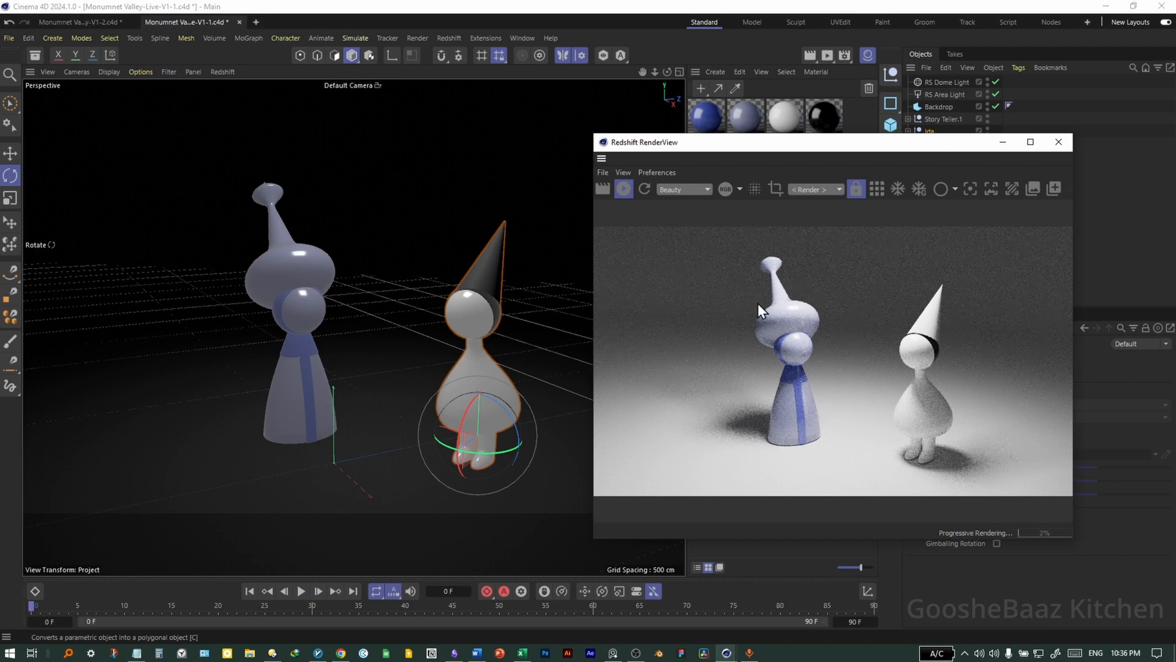